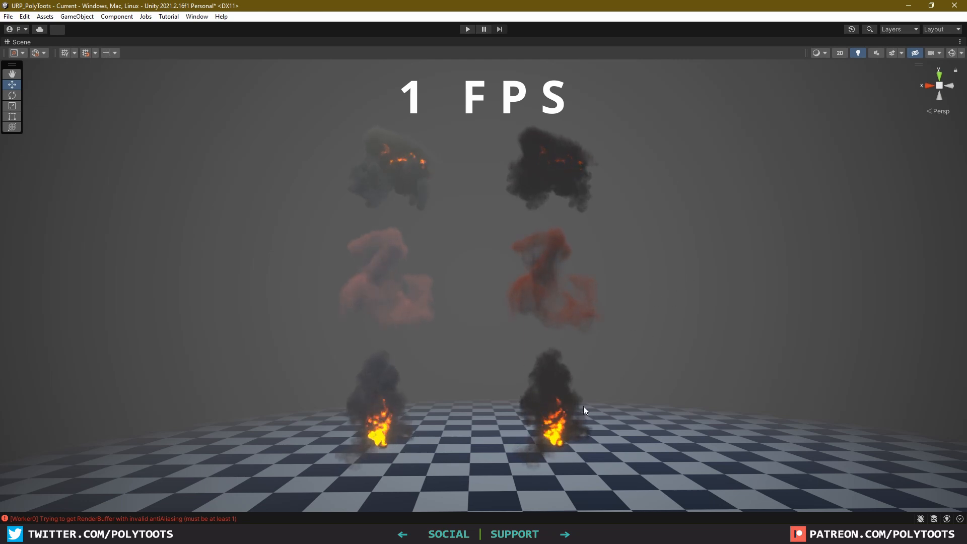
{"action": "scroll", "coordinate": [564, 416], "scroll_direction": "up", "scroll_amount": 2}
{"action": "scroll", "coordinate": [564, 415], "scroll_direction": "up", "scroll_amount": 3}
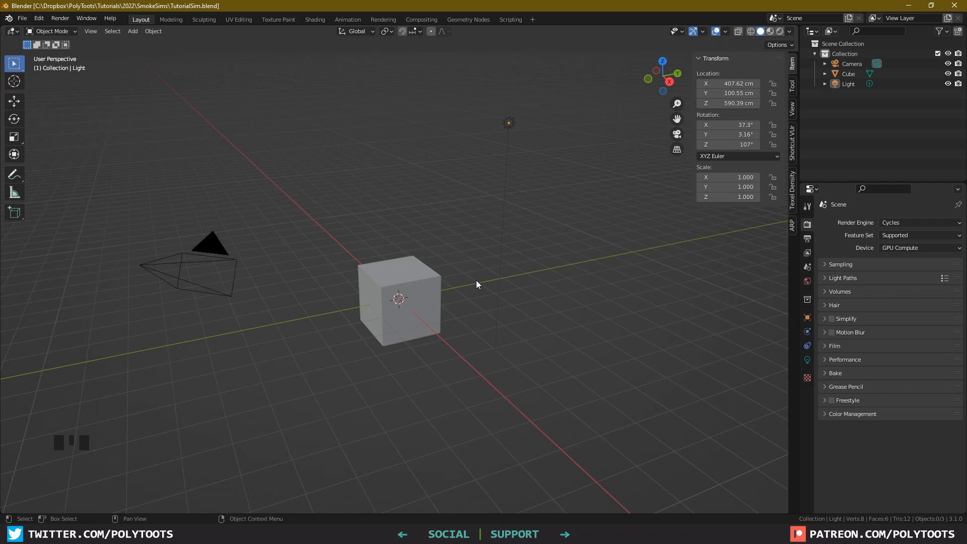
Delete the default light from the scene
{"action": "left_click_drag", "start_coordinate": [478, 103], "coordinate": [525, 140]}
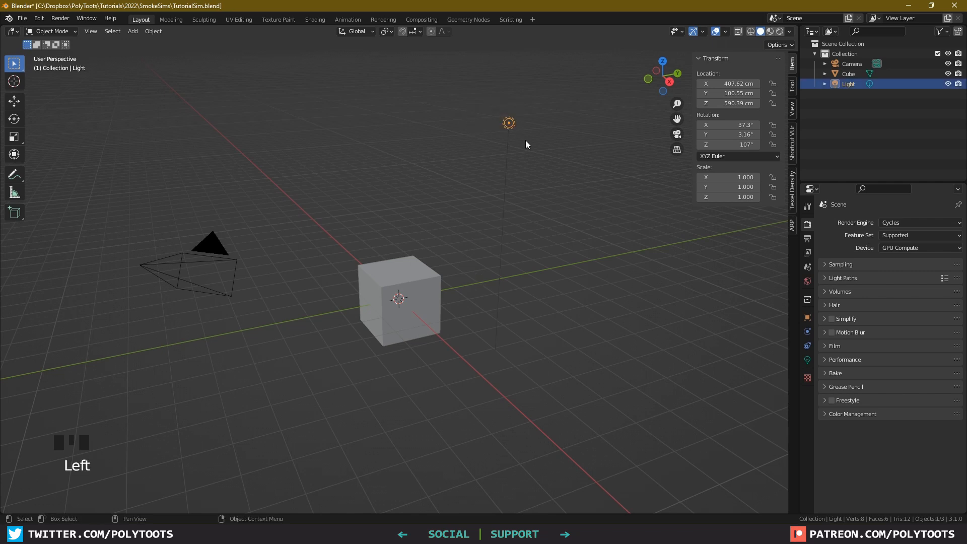
{"action": "key", "text": "x"}
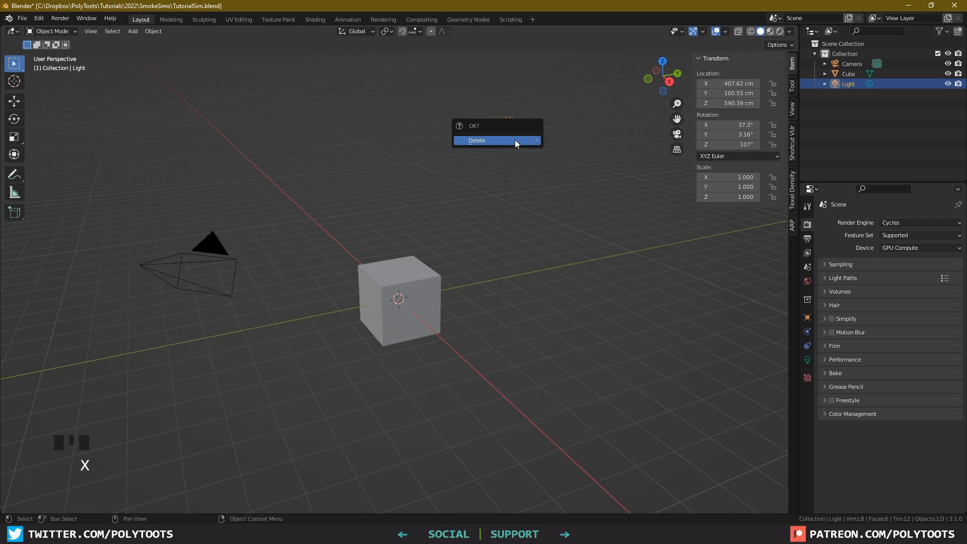
{"action": "left_click", "coordinate": [515, 140]}
Apply the Quick Smoke effect to the default cube and play the resulting smoke simulation
{"action": "left_click", "coordinate": [425, 270]}
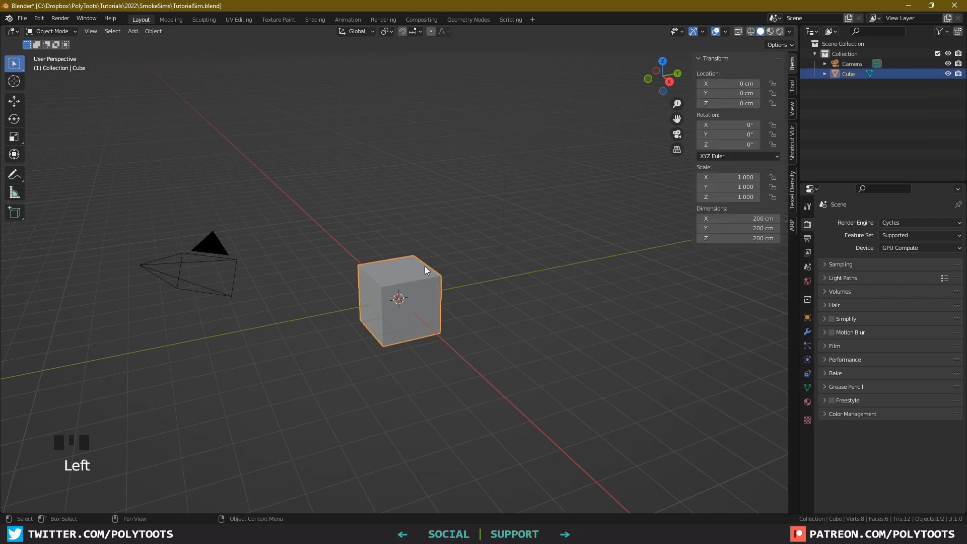
{"action": "left_click", "coordinate": [160, 31]}
{"action": "mouse_move", "coordinate": [193, 291]}
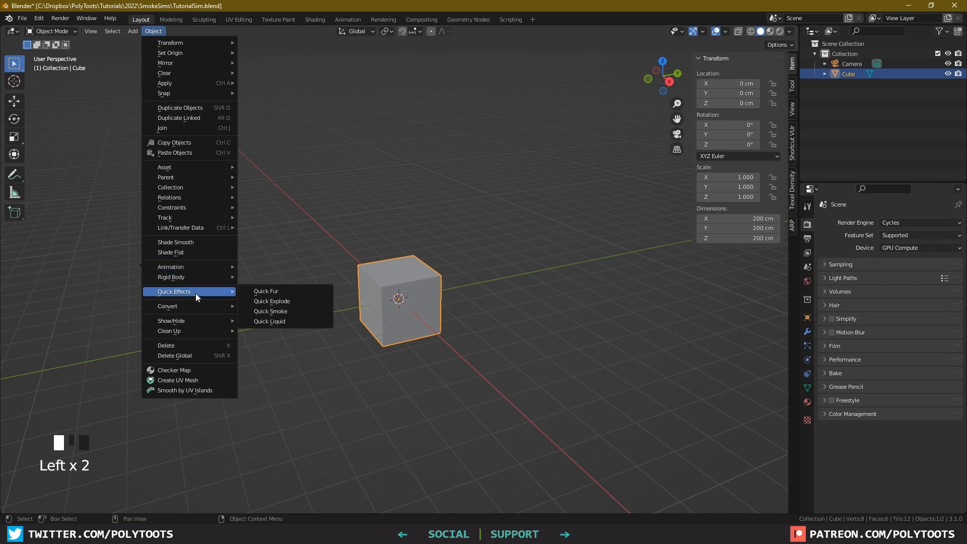
{"action": "left_click", "coordinate": [293, 311]}
{"action": "left_click_drag", "start_coordinate": [292, 310], "coordinate": [514, 268], "text": "alt"}
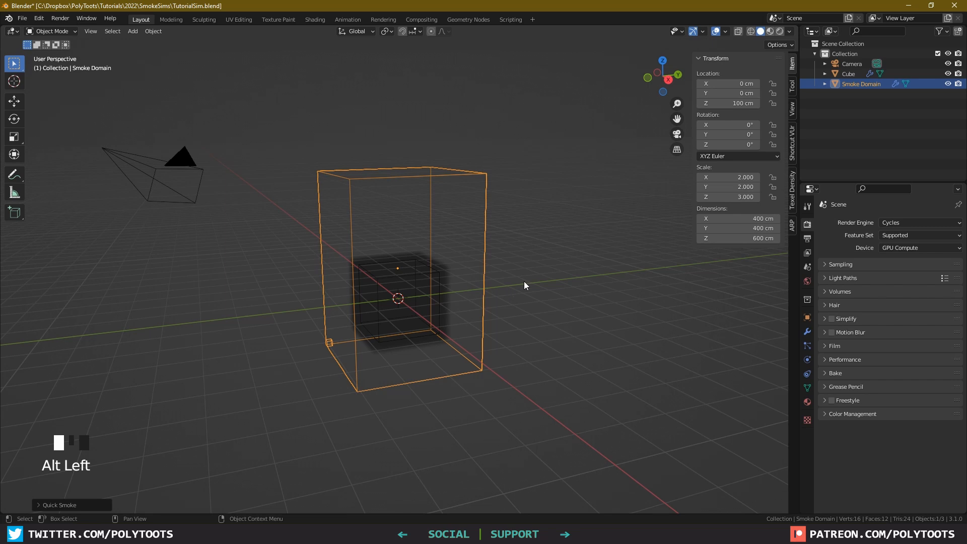
{"action": "key", "text": "shift+space"}
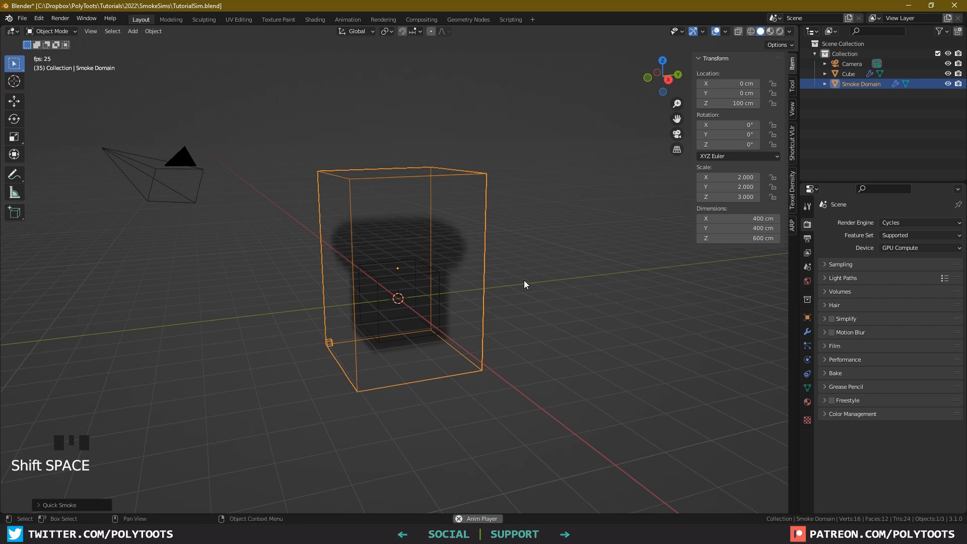
{"action": "left_click_drag", "start_coordinate": [520, 282], "coordinate": [529, 301], "text": "alt"}
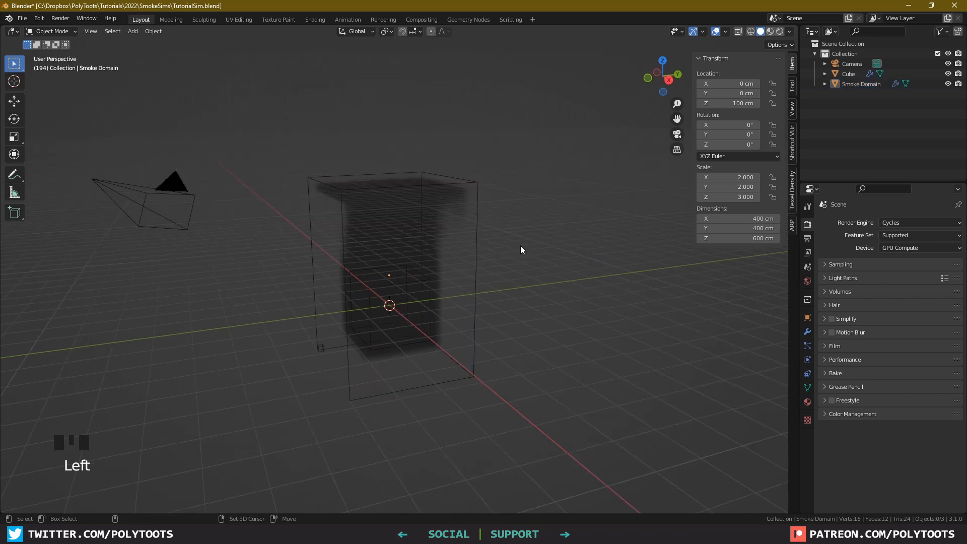
Add a Sun light and move it beside the smoke domain, to about X 607, Y 174, Z 255 cm
{"action": "key", "text": "shift+a"}
{"action": "mouse_move", "coordinate": [521, 249]}
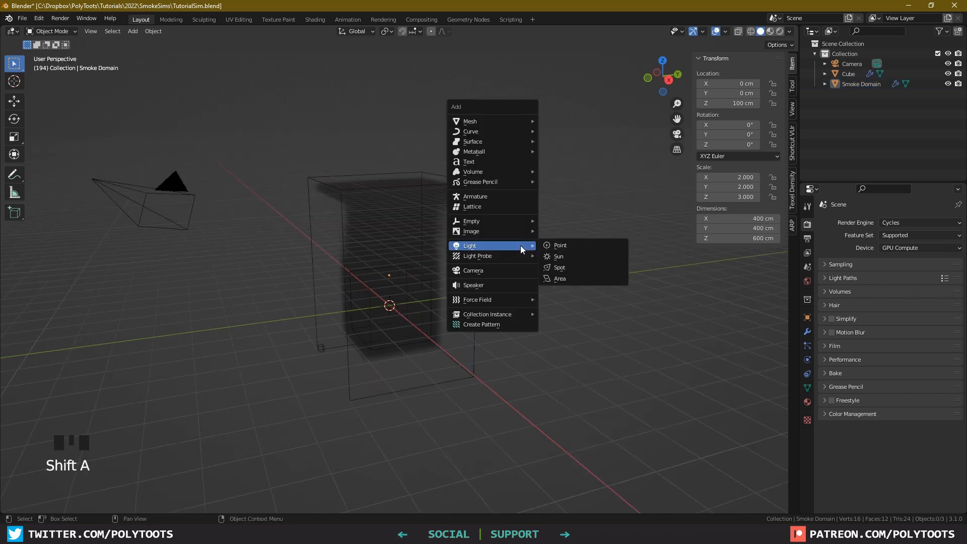
{"action": "left_click", "coordinate": [575, 258]}
{"action": "left_click_drag", "start_coordinate": [425, 327], "coordinate": [476, 322], "text": "alt"}
{"action": "key", "text": "g"}
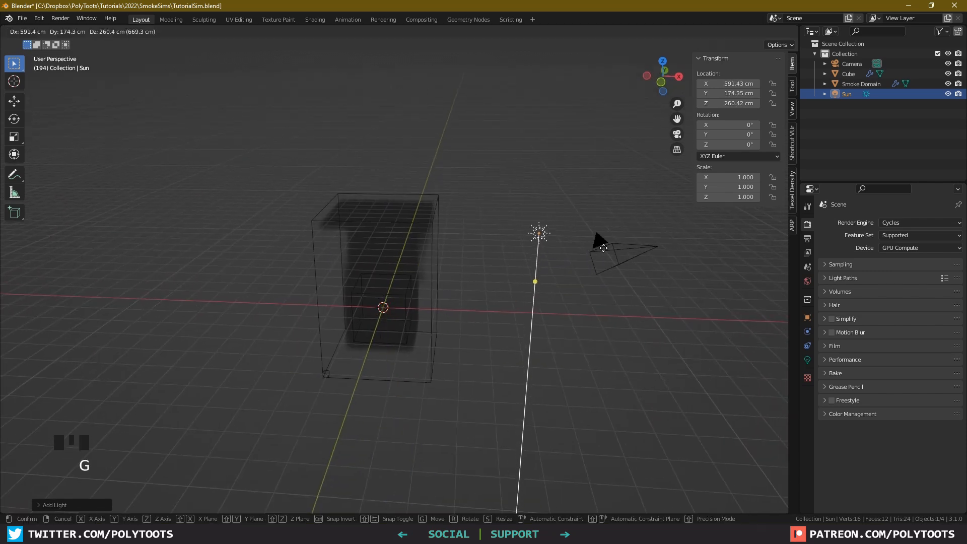
{"action": "left_click", "coordinate": [608, 252]}
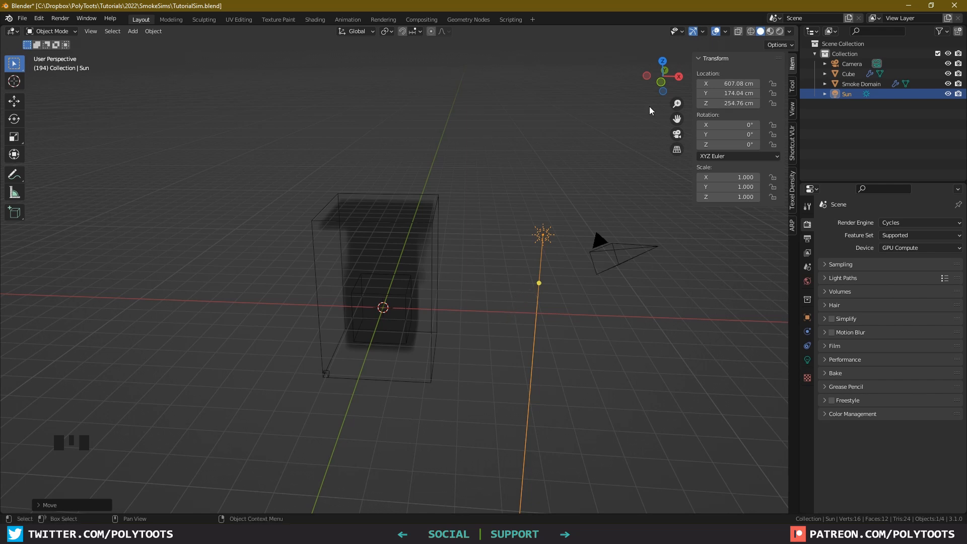
Rotate the Sun light in the right-side view to about 17.5° around X
{"action": "left_click", "coordinate": [679, 77]}
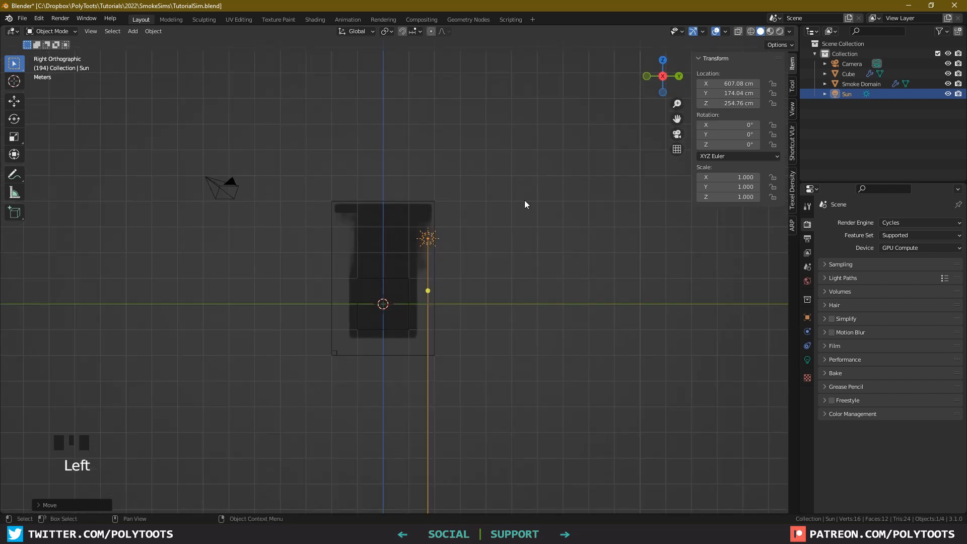
{"action": "key", "text": "r"}
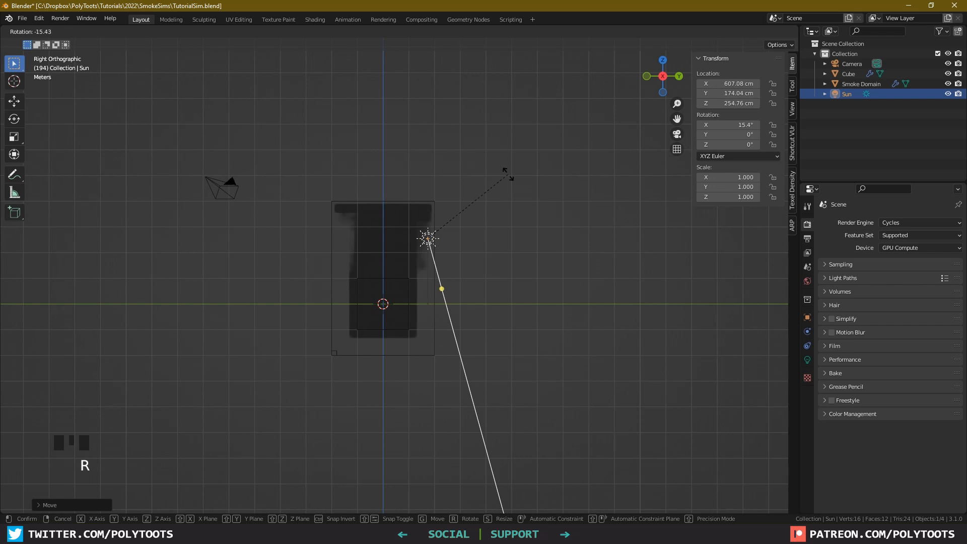
{"action": "left_click", "coordinate": [445, 235]}
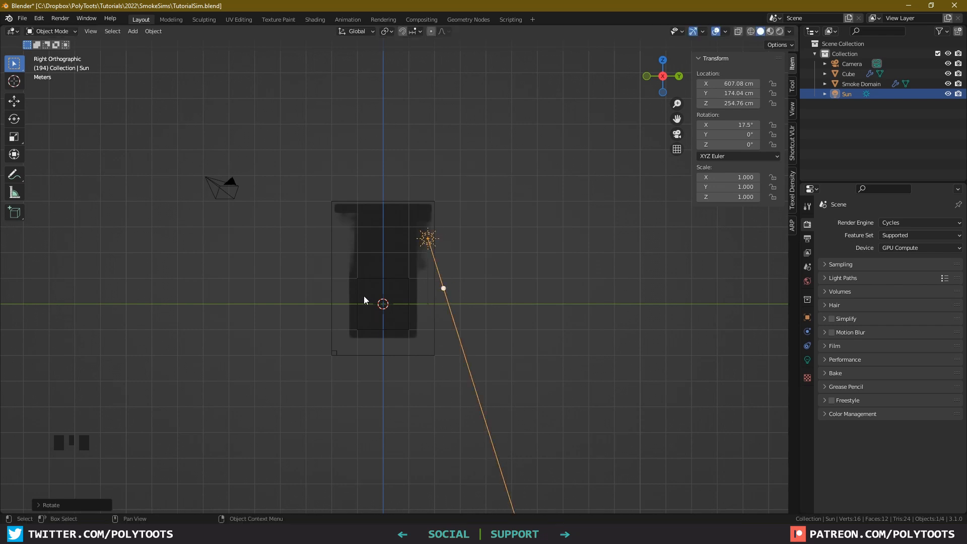
{"action": "left_click_drag", "start_coordinate": [365, 297], "coordinate": [447, 229], "text": "alt"}
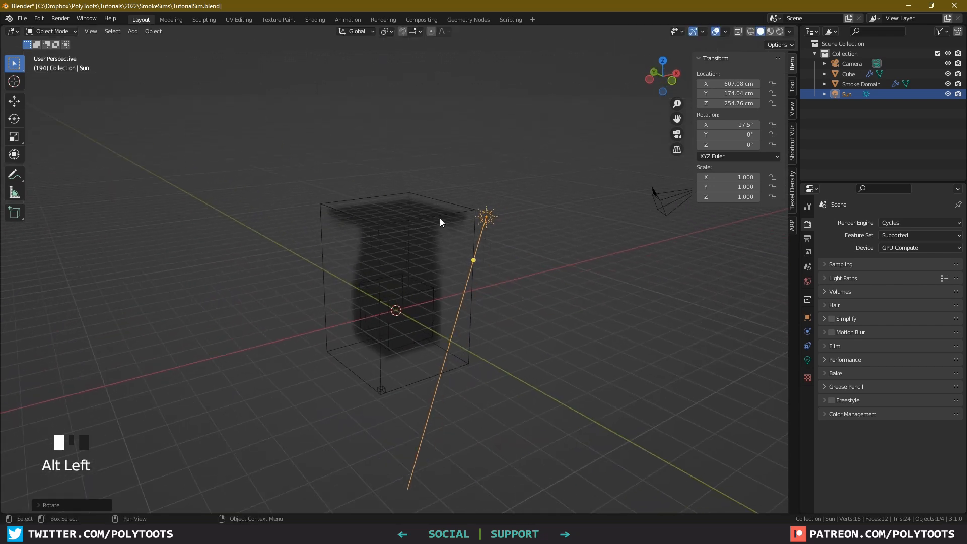
Add a low Timeline area beneath the 3D viewport and move the playhead to frame 59
{"action": "left_click", "coordinate": [413, 280]}
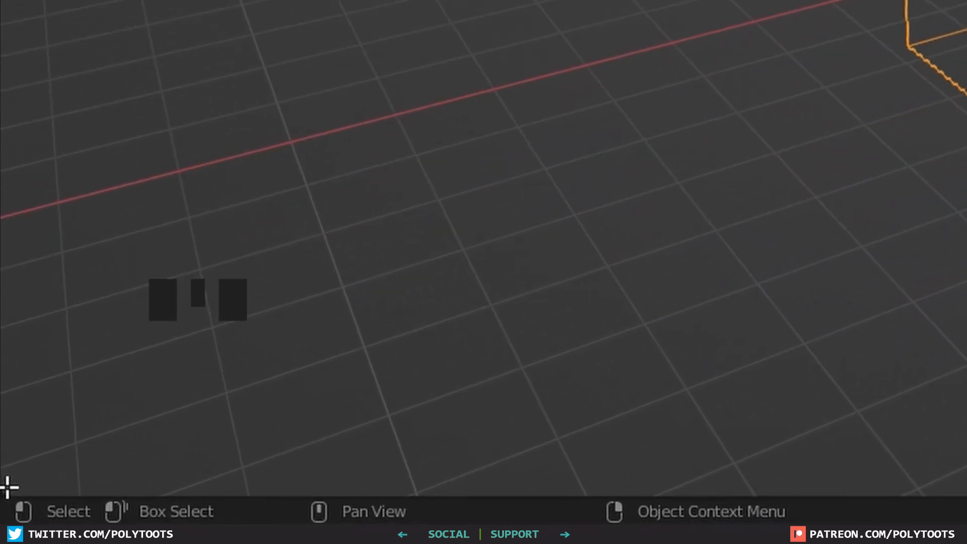
{"action": "left_click", "coordinate": [11, 441]}
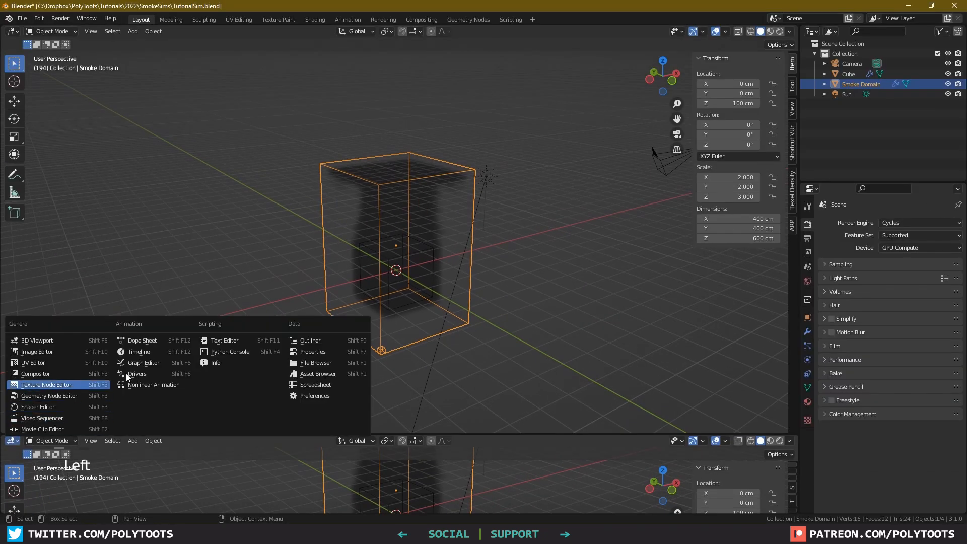
{"action": "left_click", "coordinate": [140, 353]}
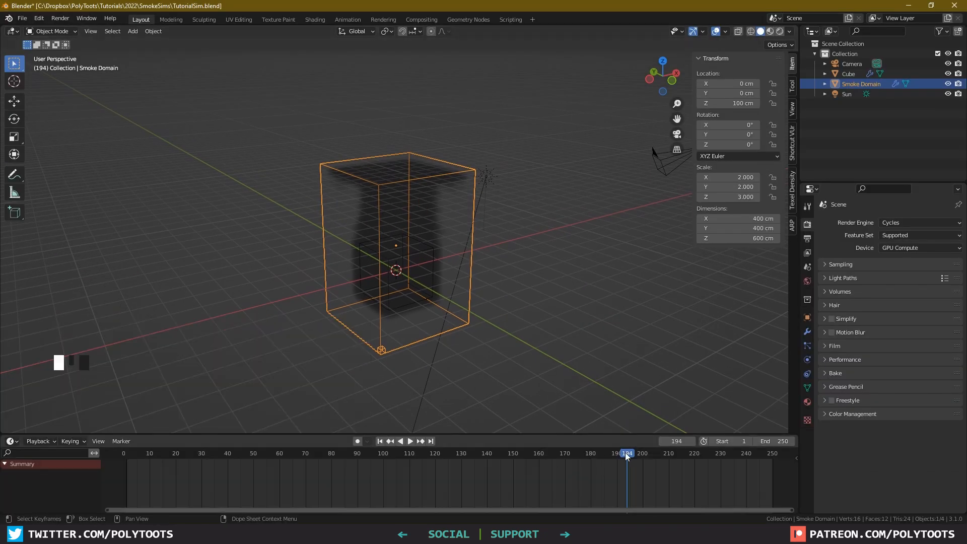
{"action": "left_click_drag", "start_coordinate": [627, 454], "coordinate": [154, 455]}
{"action": "key", "text": "space"}
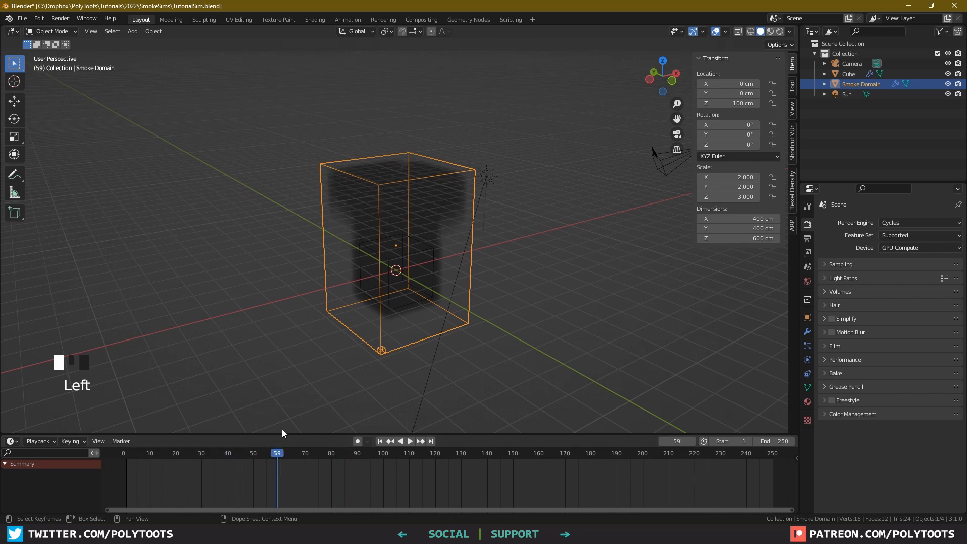
{"action": "left_click_drag", "start_coordinate": [273, 435], "coordinate": [271, 462]}
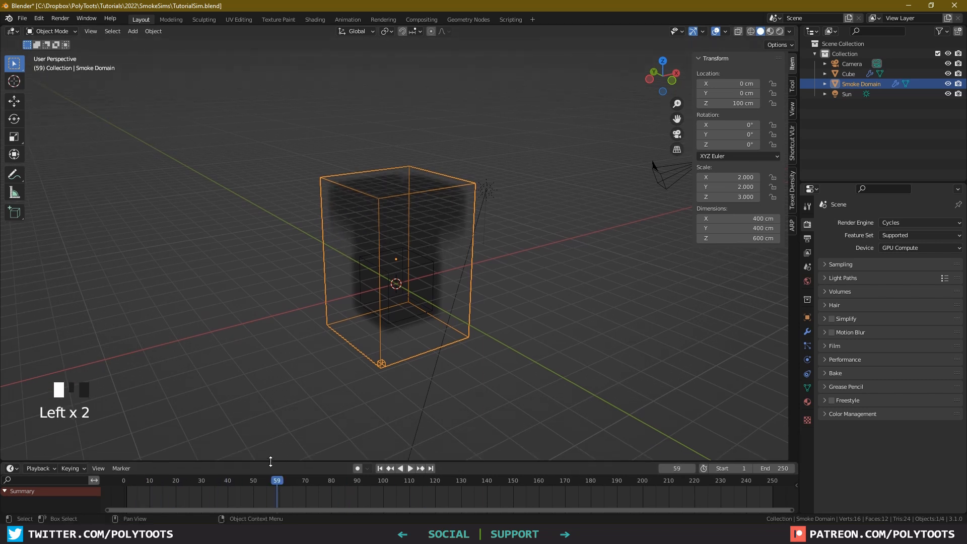
Show the smoke domain's fluid physics settings and clear the simulation cache by nudging Resolution Divisions, ending at 32
{"action": "left_click_drag", "start_coordinate": [518, 253], "coordinate": [486, 209], "text": "alt"}
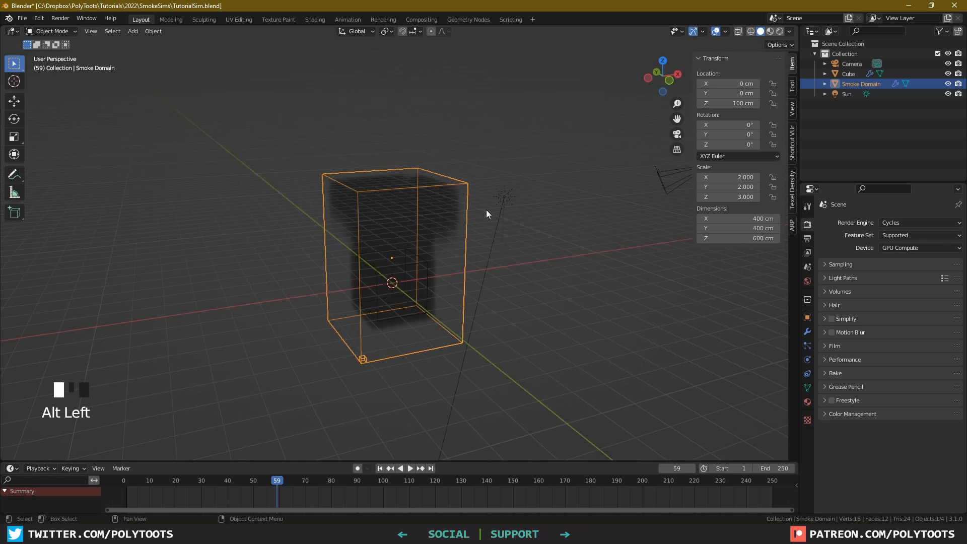
{"action": "left_click", "coordinate": [503, 198]}
{"action": "left_click", "coordinate": [464, 242]}
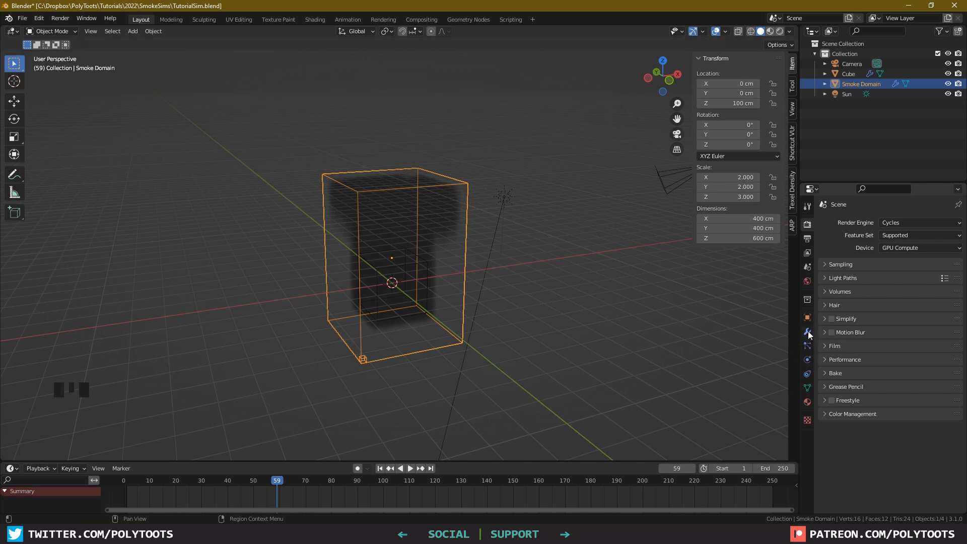
{"action": "left_click", "coordinate": [808, 361]}
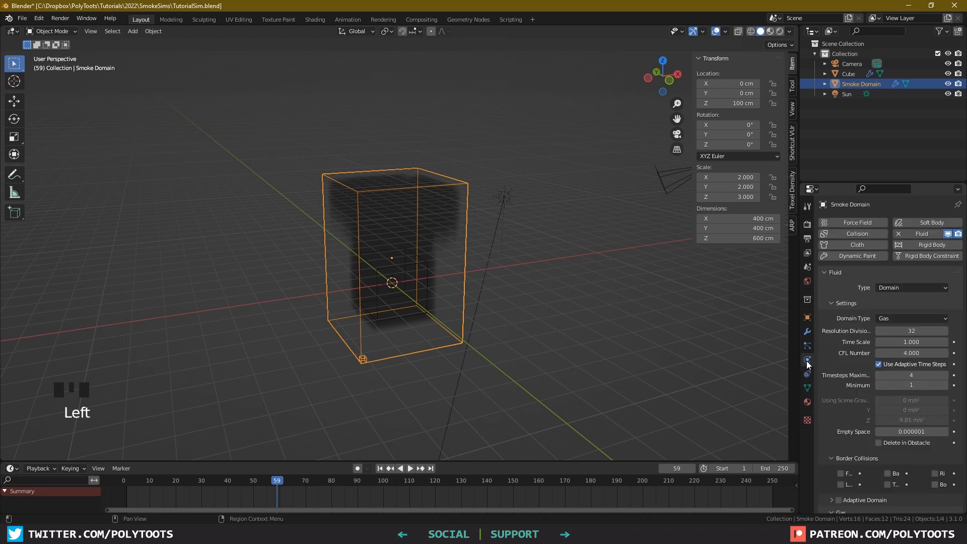
{"action": "mouse_move", "coordinate": [930, 331]}
{"action": "left_mouse_down"}
{"action": "mouse_move", "coordinate": [920, 331]}
{"action": "mouse_move", "coordinate": [939, 331]}
{"action": "left_mouse_up"}
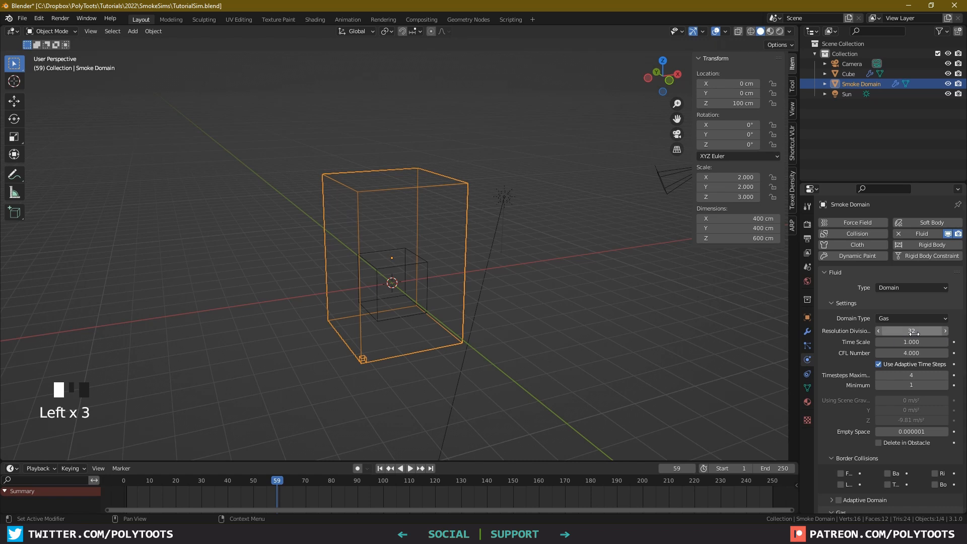
Replay the smoke simulation from the first frame and inspect the smoke around the cube
{"action": "left_click", "coordinate": [381, 469]}
{"action": "left_click", "coordinate": [411, 469]}
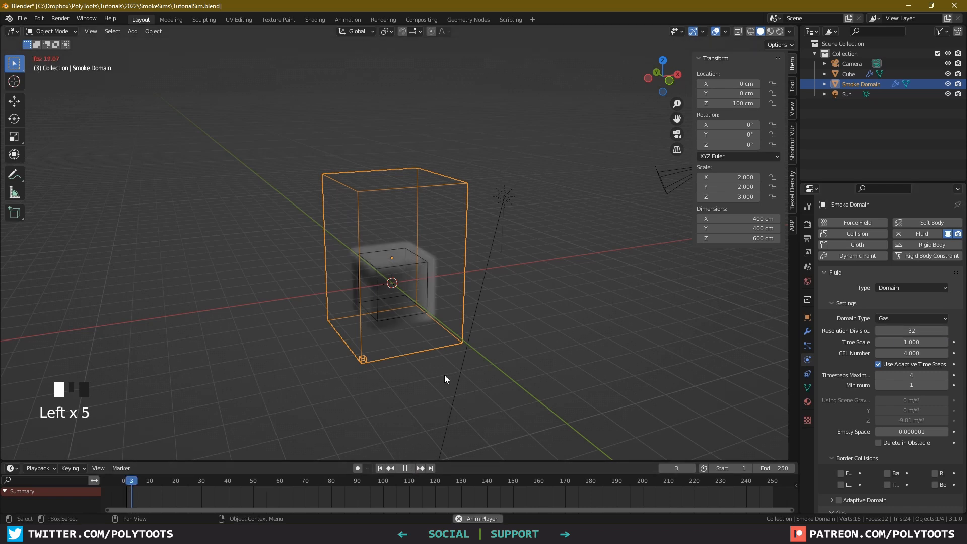
{"action": "left_click_drag", "start_coordinate": [415, 322], "coordinate": [422, 316], "text": "alt"}
{"action": "right_click_drag", "start_coordinate": [422, 316], "coordinate": [520, 188], "text": "alt"}
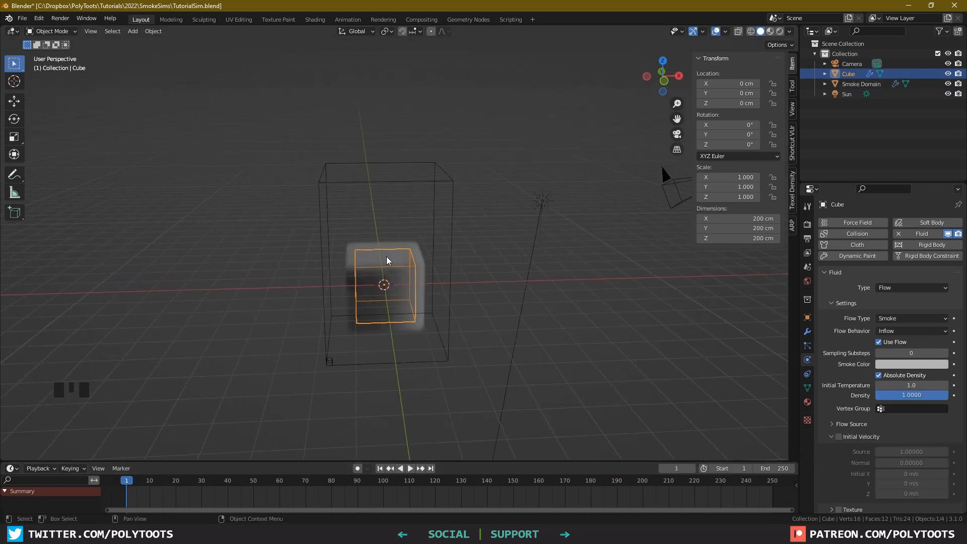
Add a level 3 Subdivision modifier to the emitter cube to round it into a sphere
{"action": "key", "text": "ctrl+3"}
{"action": "left_click_drag", "start_coordinate": [386, 291], "coordinate": [455, 279], "text": "alt"}
{"action": "right_click_drag", "start_coordinate": [455, 279], "coordinate": [424, 293], "text": "alt"}
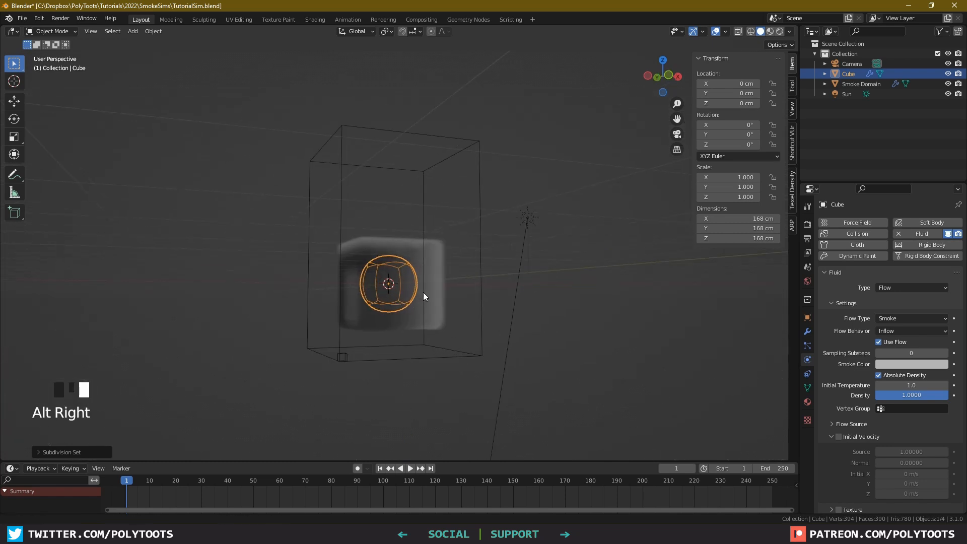
{"action": "left_click_drag", "start_coordinate": [423, 293], "coordinate": [358, 282], "text": "alt"}
Apply the cube's Subdivision modifier so that only its Fluid modifier is left
{"action": "left_click", "coordinate": [807, 332]}
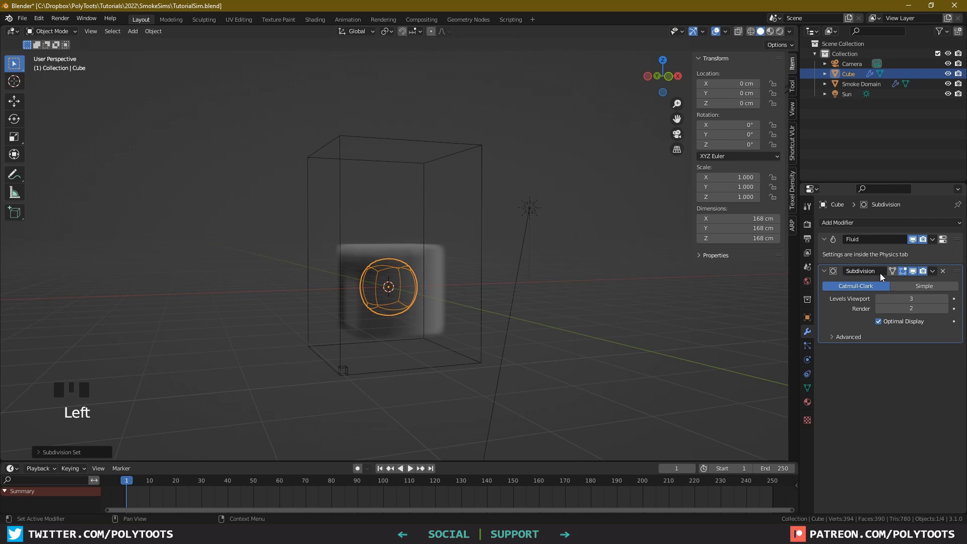
{"action": "left_click", "coordinate": [933, 272]}
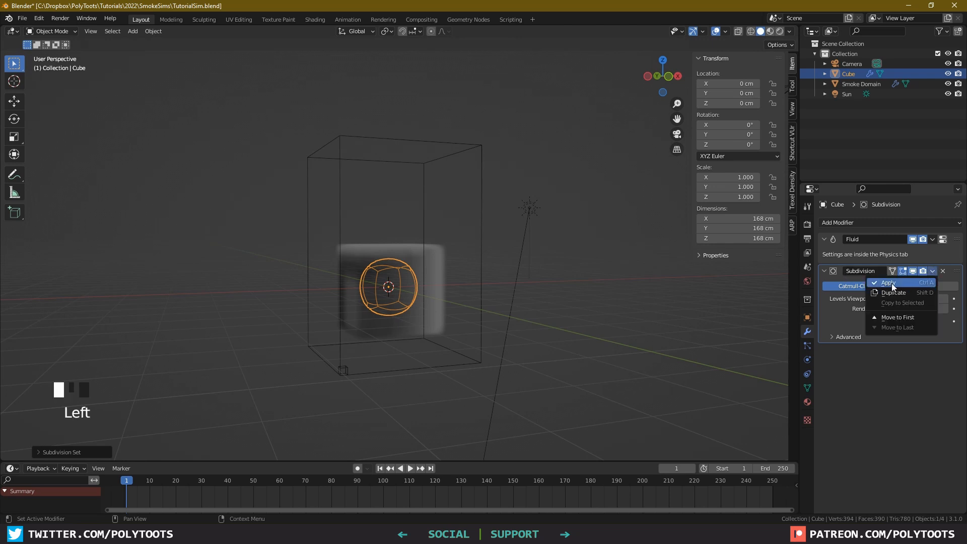
{"action": "left_click", "coordinate": [852, 356]}
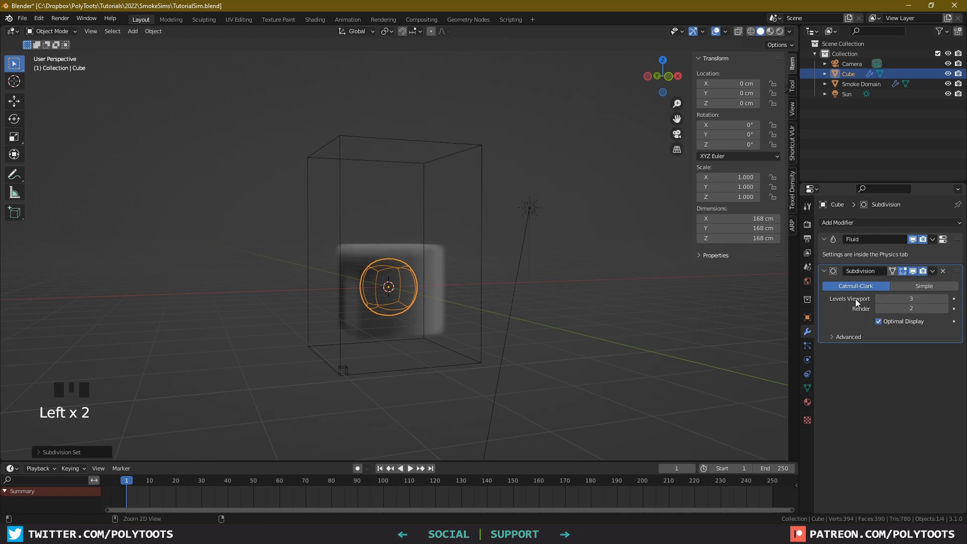
{"action": "key", "text": "ctrl+a"}
{"action": "left_click_drag", "start_coordinate": [453, 297], "coordinate": [420, 308], "text": "alt"}
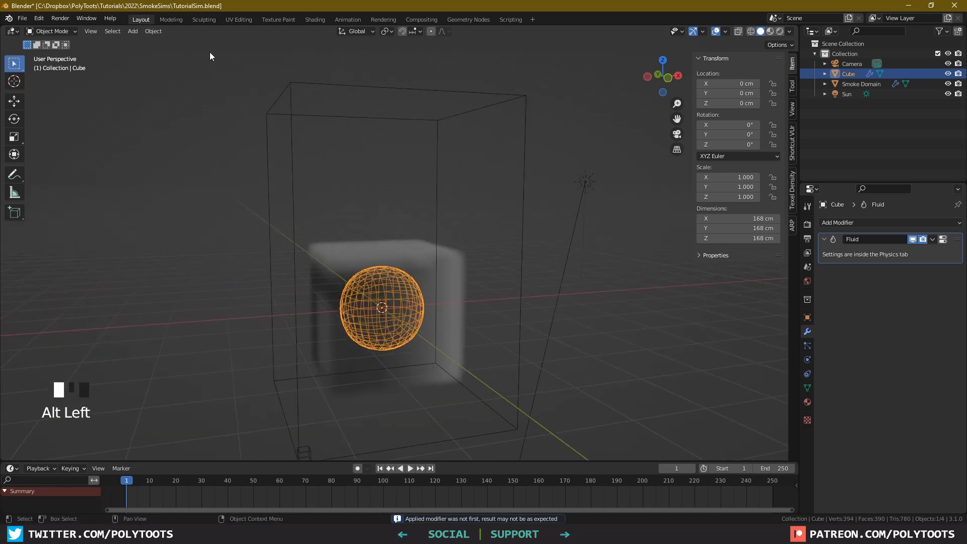
Switch the rounded emitter to Sculpt Mode and enlarge the Grab brush to a radius of about 92 px
{"action": "left_click_drag", "start_coordinate": [400, 265], "coordinate": [413, 245], "text": "alt"}
{"action": "key", "text": "ctrl+Tab"}
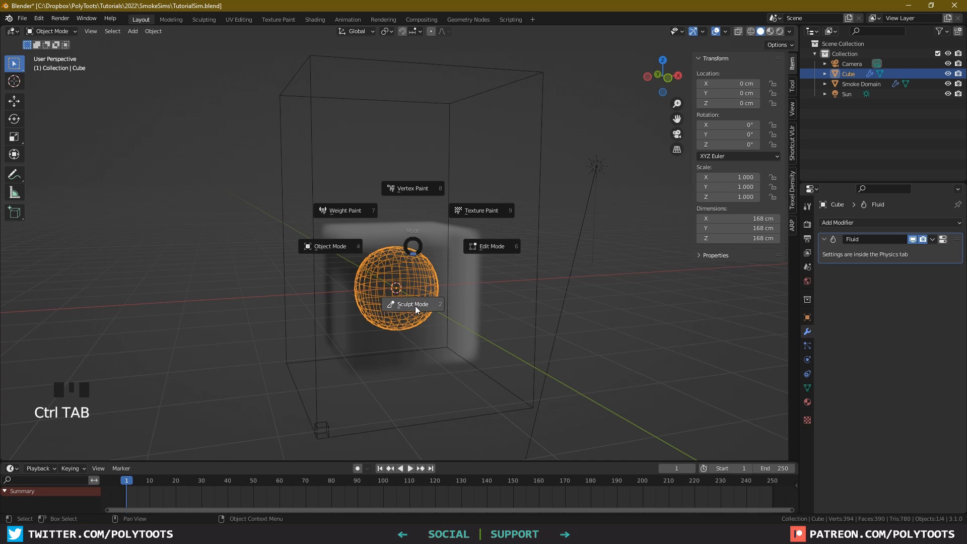
{"action": "left_click", "coordinate": [416, 306]}
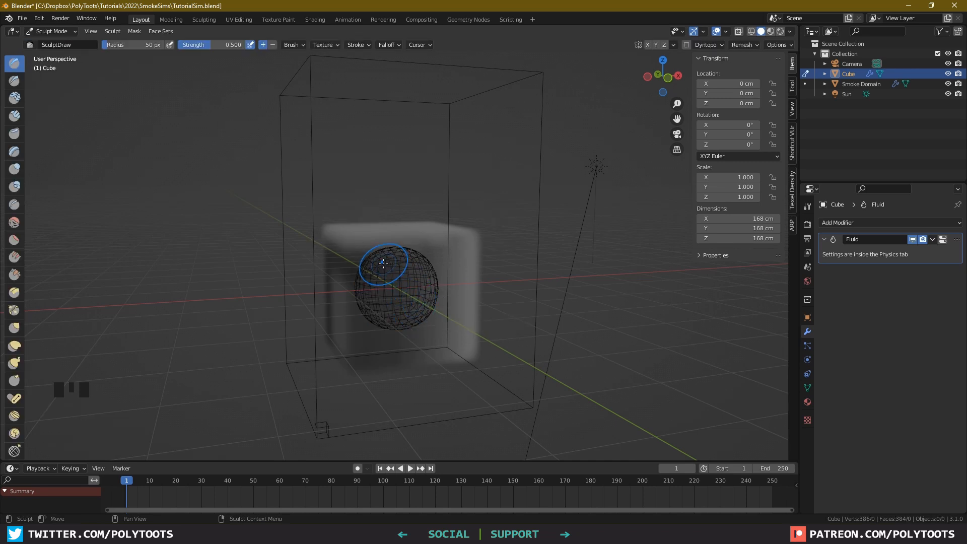
{"action": "key", "text": "g"}
{"action": "mouse_move", "coordinate": [376, 275]}
{"action": "left_mouse_down", "text": "alt"}
{"action": "mouse_move", "coordinate": [340, 240]}
{"action": "mouse_move", "coordinate": [376, 263]}
{"action": "left_mouse_up", "text": "alt"}
{"action": "key", "text": "ctrl+z"}
{"action": "key", "text": "f"}
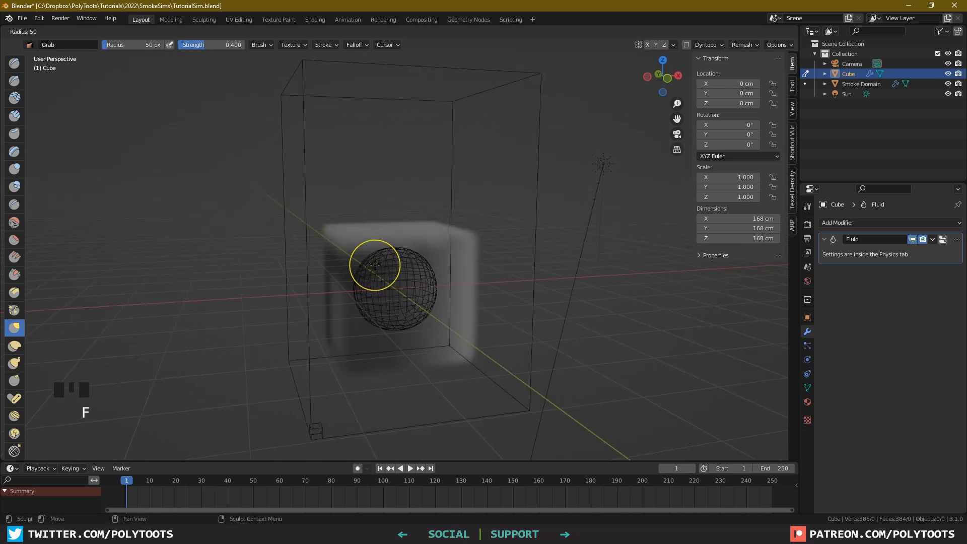
{"action": "left_click", "coordinate": [404, 268]}
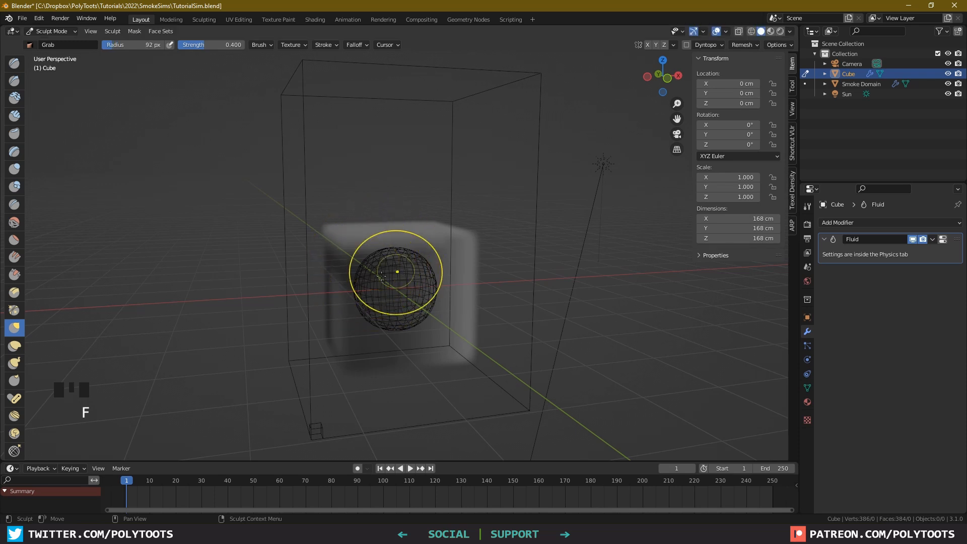
Pull the rounded emitter into an irregular, lumpy shape from several sides with the Grab brush, reducing the brush radius to about 65 px
{"action": "mouse_move", "coordinate": [383, 257]}
{"action": "left_mouse_down", "text": "alt"}
{"action": "mouse_move", "coordinate": [413, 263]}
{"action": "mouse_move", "coordinate": [404, 296]}
{"action": "left_mouse_up", "text": "alt"}
{"action": "key", "text": "f"}
{"action": "left_click", "coordinate": [415, 282]}
{"action": "left_click_drag", "start_coordinate": [349, 308], "coordinate": [364, 294]}
{"action": "mouse_move", "coordinate": [422, 289]}
{"action": "left_mouse_down"}
{"action": "mouse_move", "coordinate": [398, 286]}
{"action": "mouse_move", "coordinate": [432, 243]}
{"action": "left_mouse_up"}
{"action": "mouse_move", "coordinate": [432, 243]}
{"action": "left_mouse_down", "text": "alt"}
{"action": "mouse_move", "coordinate": [440, 233]}
{"action": "mouse_move", "coordinate": [425, 235]}
{"action": "left_mouse_up", "text": "alt"}
{"action": "left_click_drag", "start_coordinate": [348, 287], "coordinate": [366, 289]}
{"action": "key", "text": "f"}
{"action": "left_click", "coordinate": [353, 300]}
{"action": "mouse_move", "coordinate": [403, 290]}
{"action": "left_mouse_down", "text": "alt"}
{"action": "mouse_move", "coordinate": [472, 287]}
{"action": "mouse_move", "coordinate": [425, 311]}
{"action": "mouse_move", "coordinate": [398, 262]}
{"action": "left_mouse_up", "text": "alt"}
{"action": "key", "text": "f"}
{"action": "left_click", "coordinate": [398, 237]}
{"action": "left_click_drag", "start_coordinate": [392, 227], "coordinate": [404, 210]}
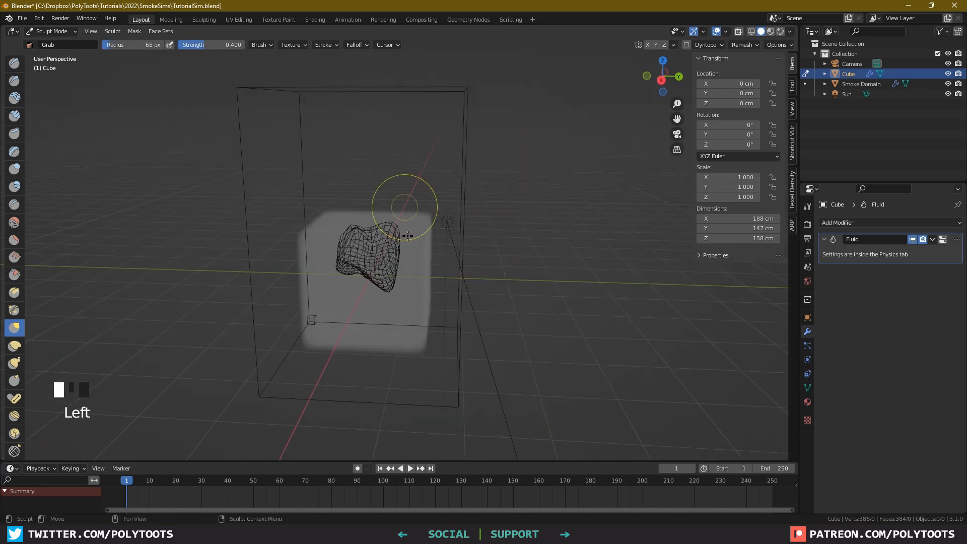
{"action": "left_click_drag", "start_coordinate": [428, 252], "coordinate": [485, 282], "text": "alt"}
Return to Object Mode, select the Smoke Domain, play the simulation from the first frame and rewind it
{"action": "key", "text": "ctrl+Tab"}
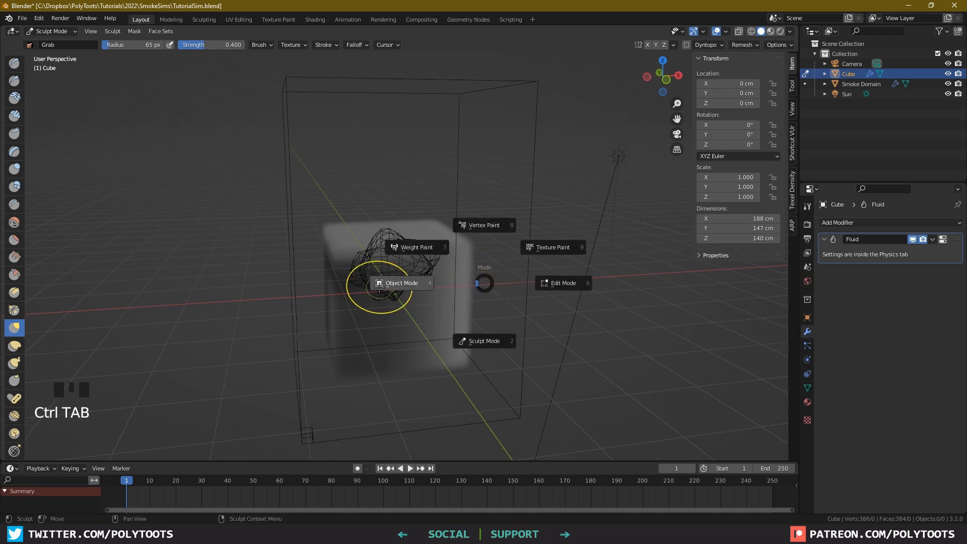
{"action": "left_click", "coordinate": [398, 283]}
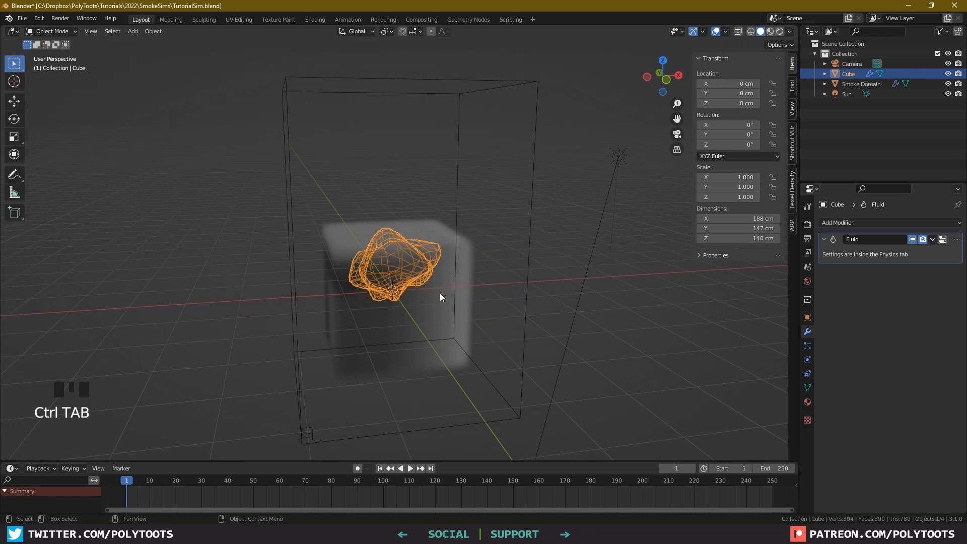
{"action": "left_click", "coordinate": [527, 275]}
{"action": "left_click", "coordinate": [380, 469]}
{"action": "left_click", "coordinate": [410, 468]}
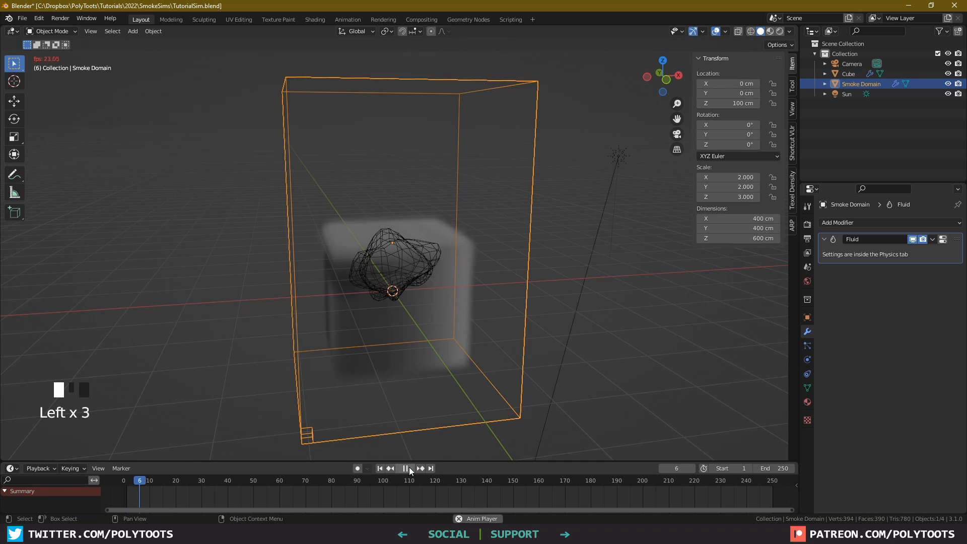
{"action": "left_click", "coordinate": [410, 469]}
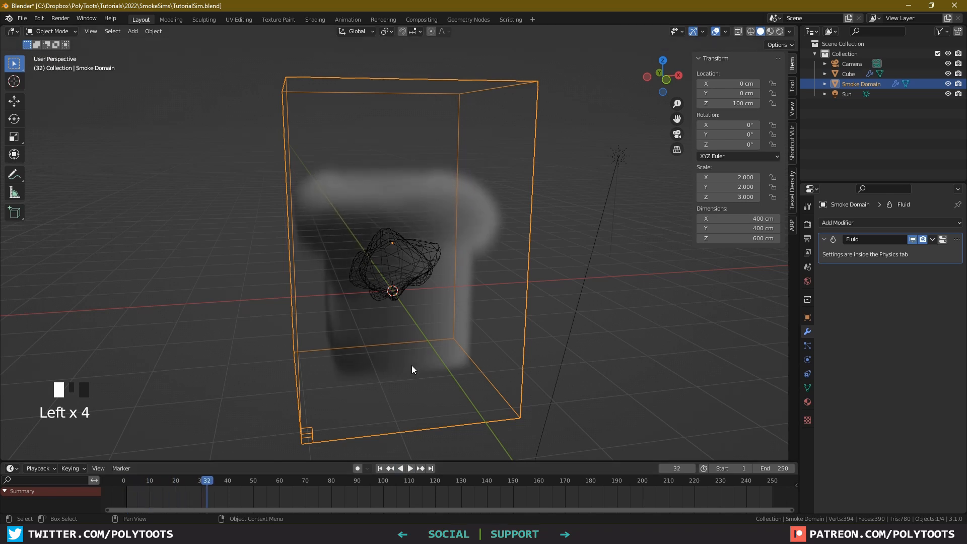
{"action": "left_click", "coordinate": [380, 469]}
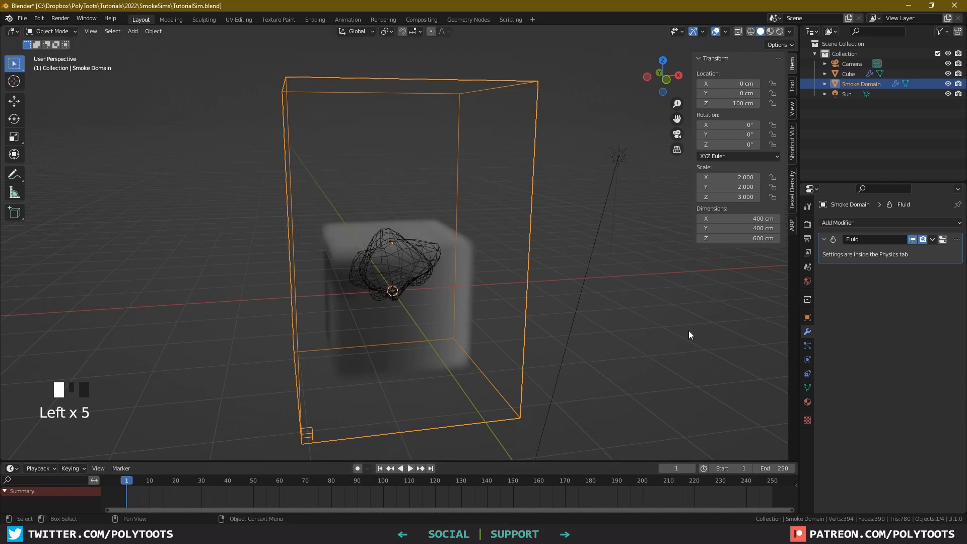
Lower the Smoke Domain's Resolution Divisions and restore it to 32 to refresh the cache, and replay the smoke
{"action": "left_click", "coordinate": [807, 359]}
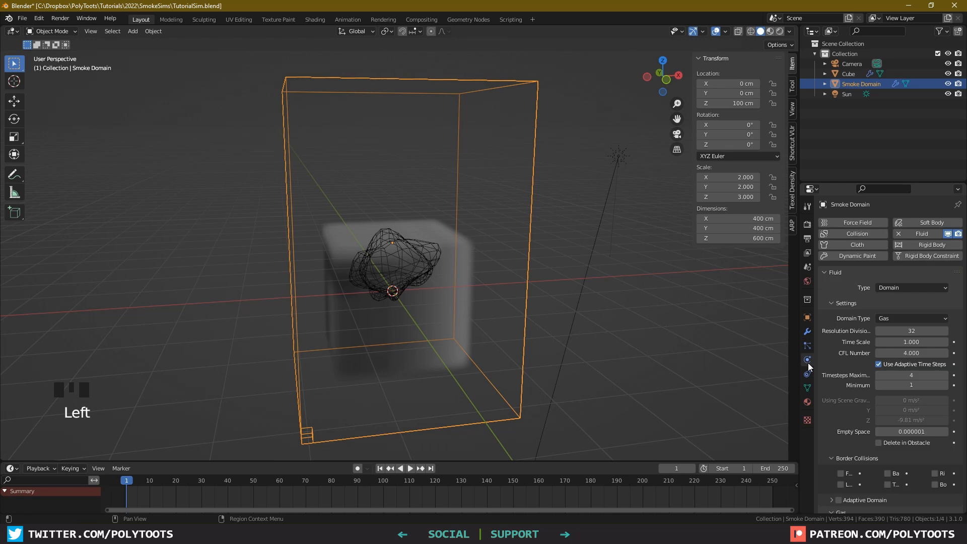
{"action": "left_click", "coordinate": [879, 332]}
{"action": "left_click", "coordinate": [945, 331]}
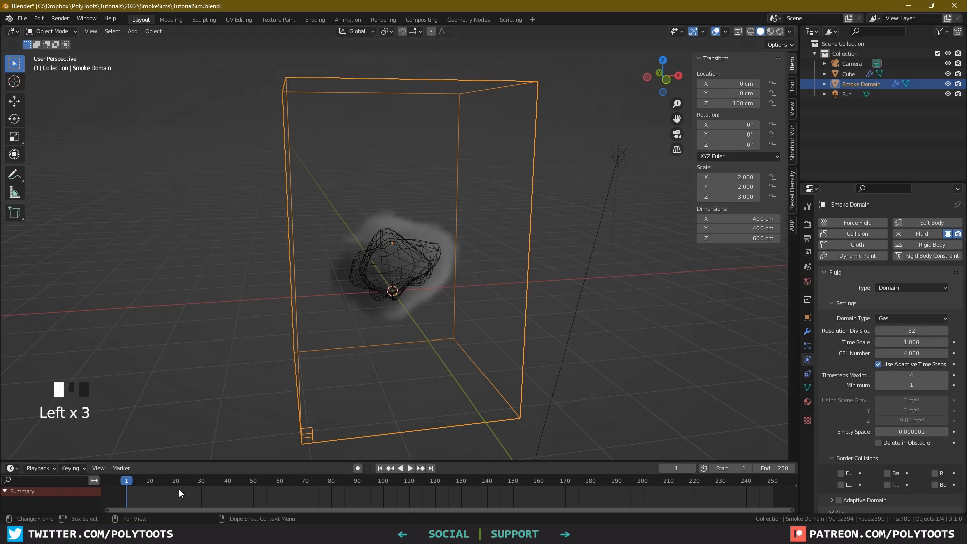
{"action": "left_click", "coordinate": [131, 482]}
{"action": "left_click", "coordinate": [410, 469]}
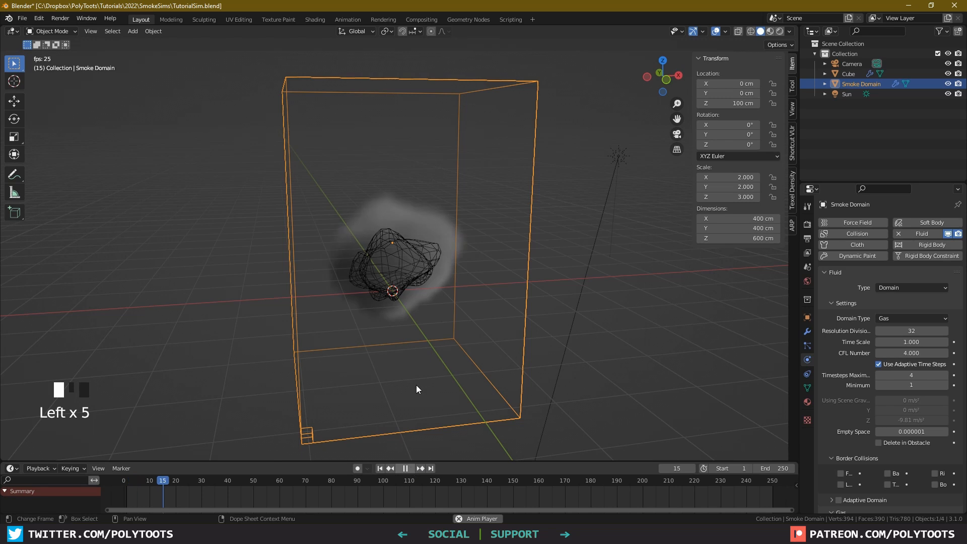
{"action": "left_click_drag", "start_coordinate": [434, 302], "coordinate": [425, 289], "text": "alt"}
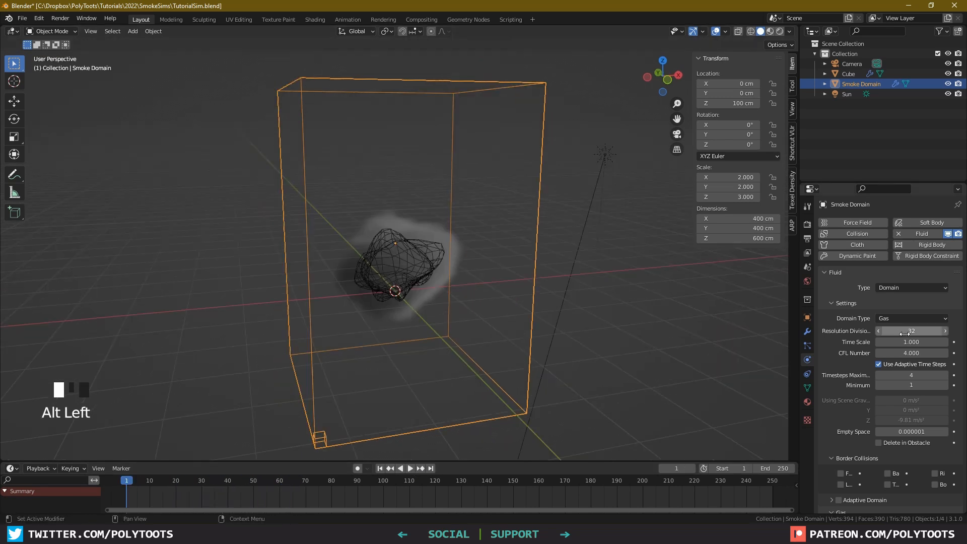
Set the Smoke Domain's cache type to All
{"action": "scroll", "coordinate": [904, 332], "scroll_direction": "down", "scroll_amount": 15}
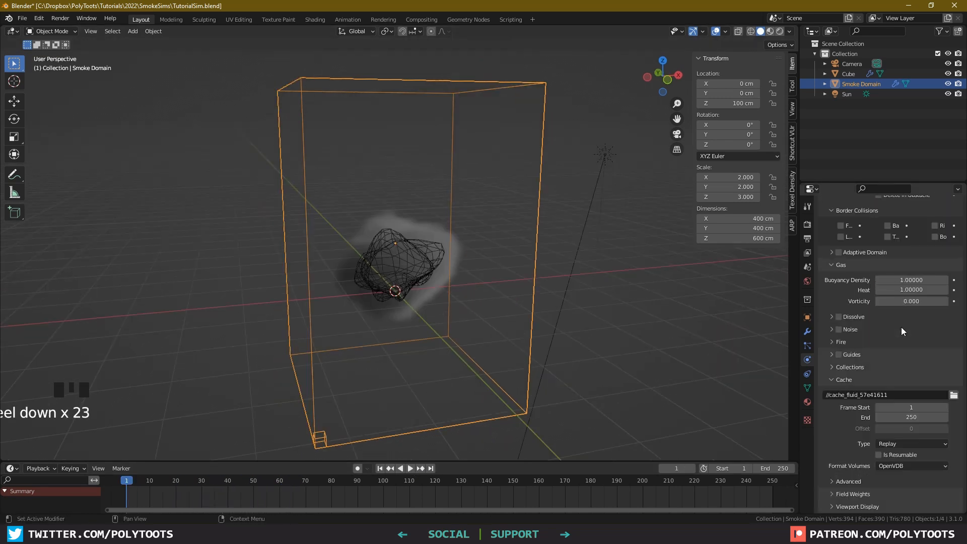
{"action": "left_click", "coordinate": [897, 444]}
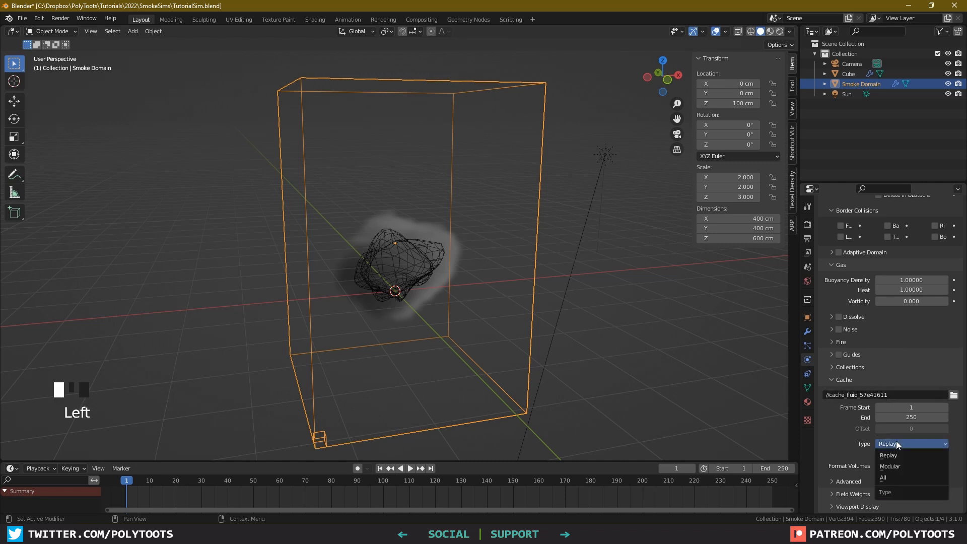
{"action": "left_click", "coordinate": [893, 476]}
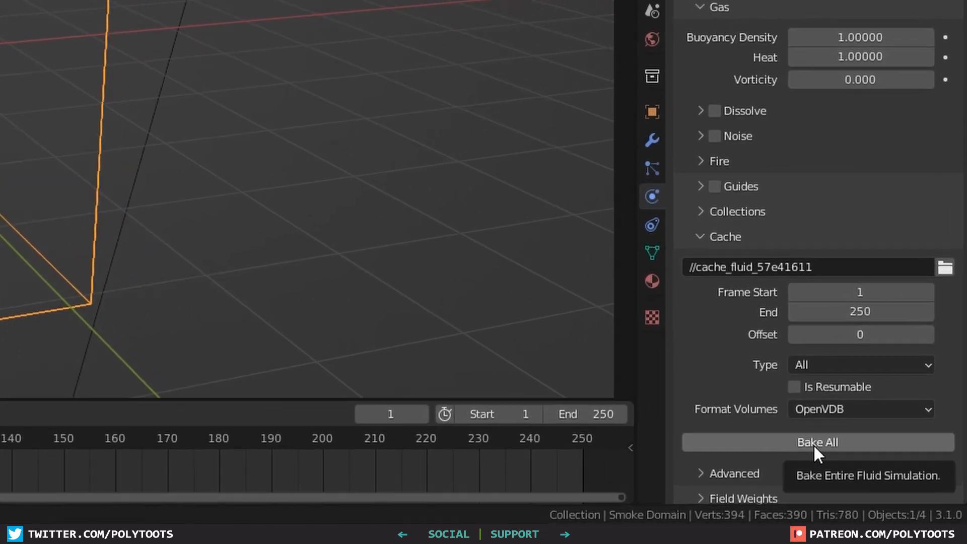
Check Bake All against the Quick Favorites and bake the entire fluid simulation
{"action": "middle_click_drag", "start_coordinate": [393, 335], "coordinate": [613, 313]}
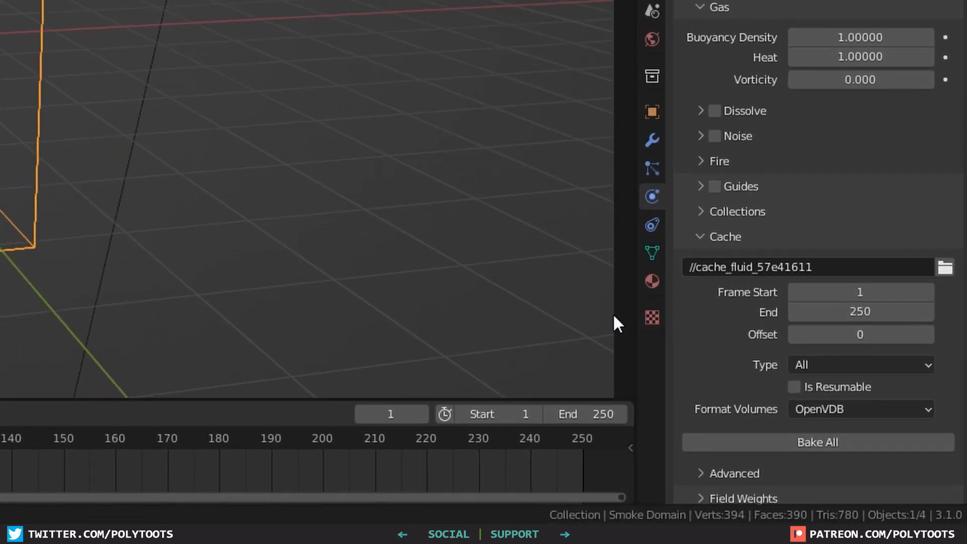
{"action": "right_click", "coordinate": [748, 443]}
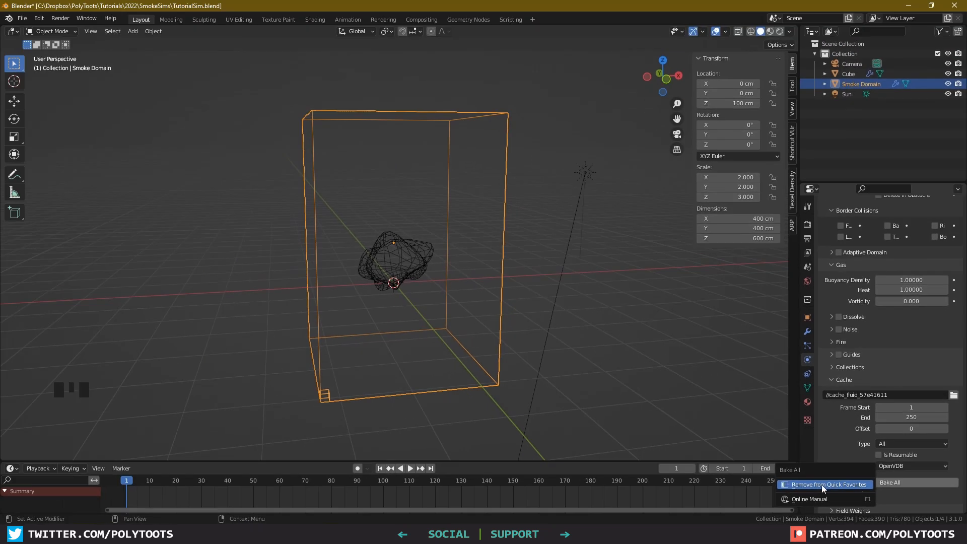
{"action": "middle_click_drag", "start_coordinate": [575, 280], "coordinate": [573, 276]}
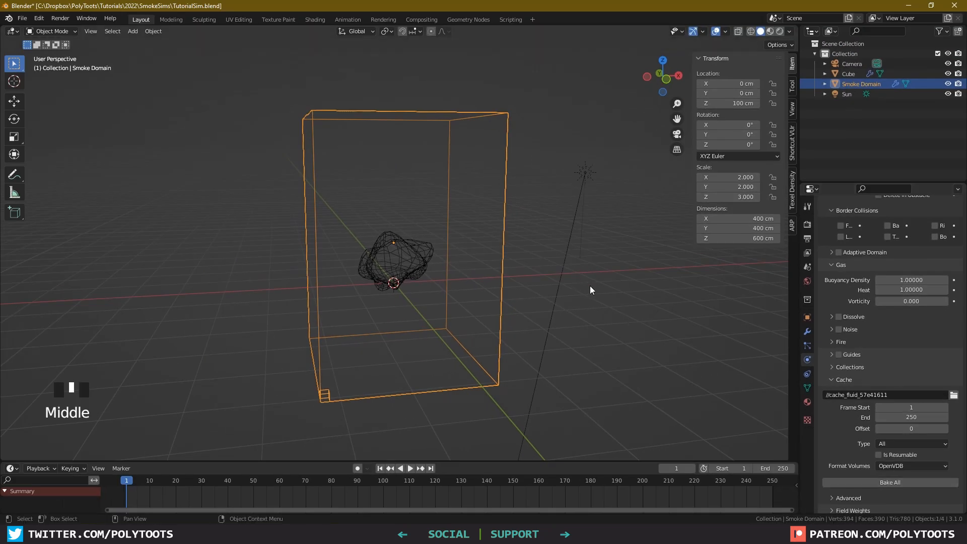
{"action": "key", "text": "q"}
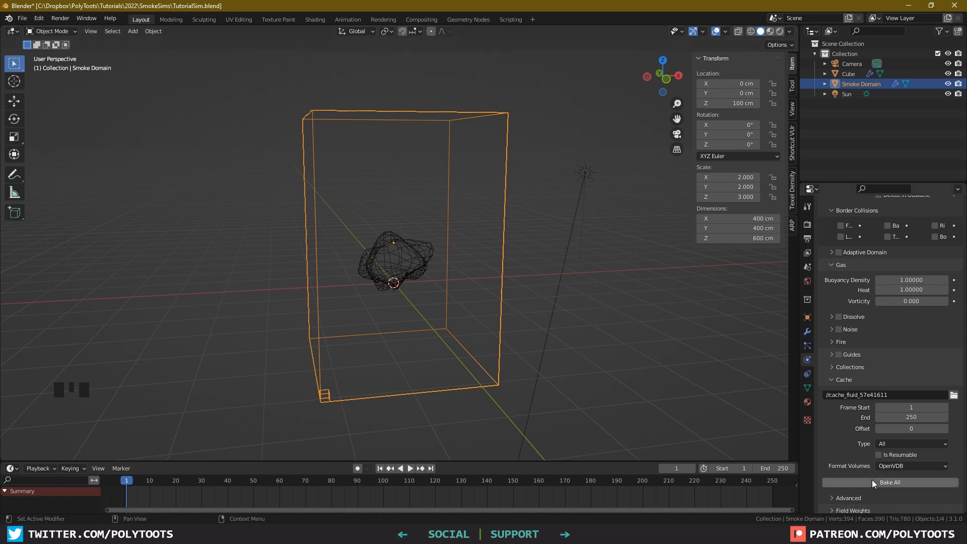
{"action": "left_click", "coordinate": [856, 483]}
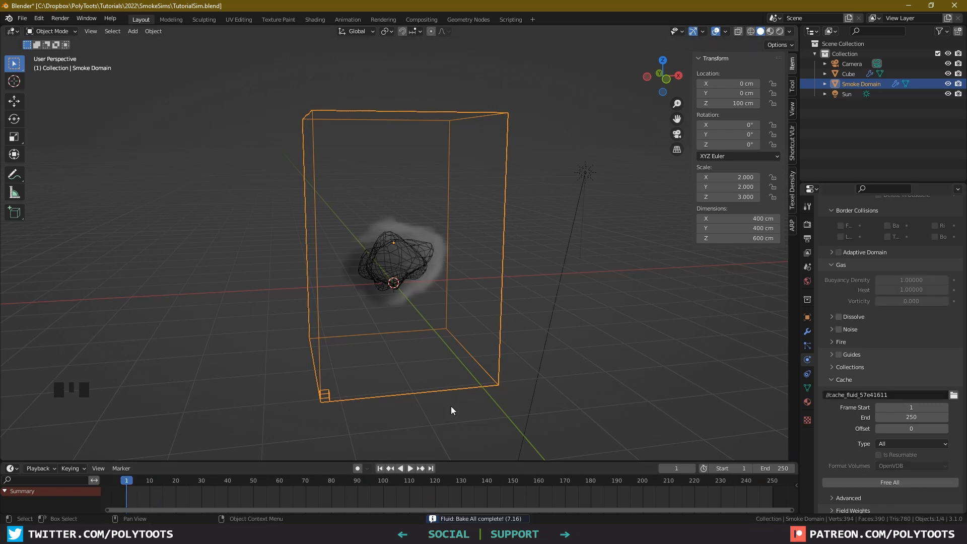
Check Free All against the Quick Favorites and remove the Bake entry from that list
{"action": "scroll", "coordinate": [915, 427], "scroll_direction": "down", "scroll_amount": 2}
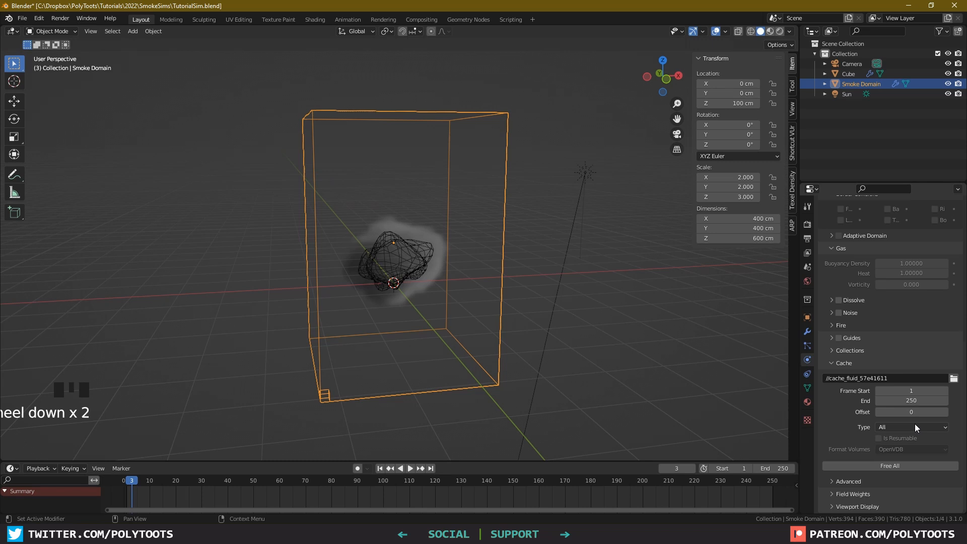
{"action": "right_click", "coordinate": [893, 466]}
{"action": "left_click", "coordinate": [894, 467]}
{"action": "key", "text": "q"}
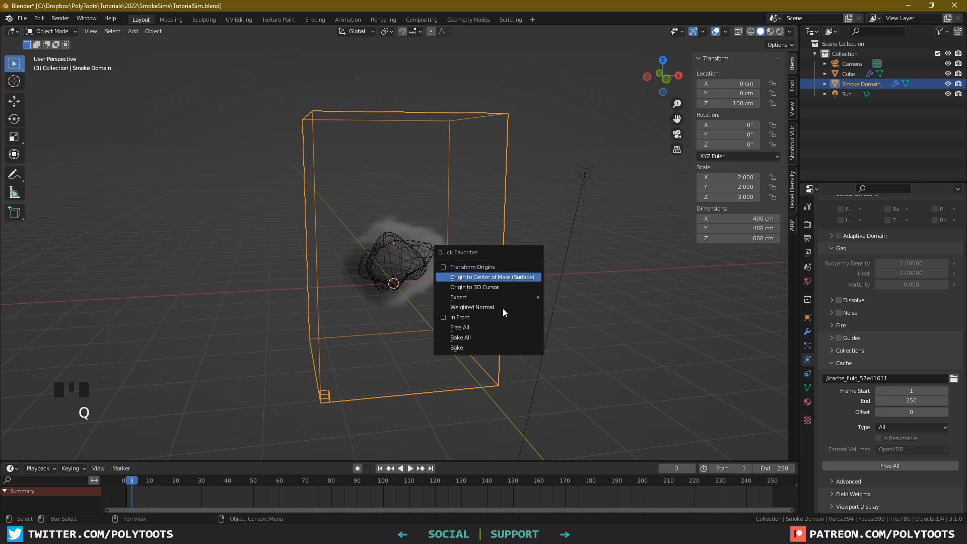
{"action": "right_click", "coordinate": [458, 347]}
{"action": "key", "text": "Escape"}
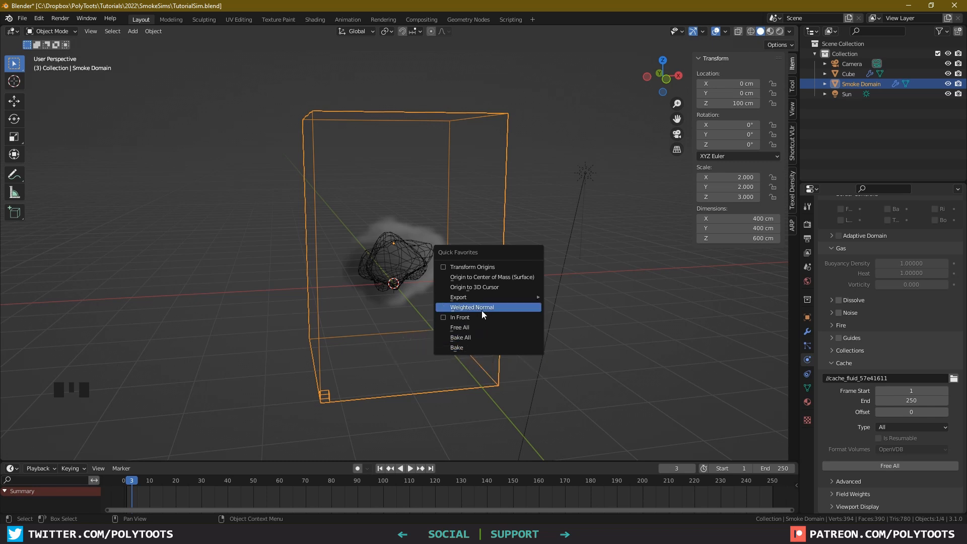
Select the sculpted cube inside the domain and rename it as Emitter
{"action": "middle_click_drag", "start_coordinate": [479, 352], "coordinate": [521, 251]}
{"action": "left_click", "coordinate": [451, 273]}
{"action": "mouse_move", "coordinate": [498, 284]}
{"action": "left_mouse_down", "text": "alt"}
{"action": "mouse_move", "coordinate": [474, 274]}
{"action": "mouse_move", "coordinate": [491, 282]}
{"action": "left_mouse_up", "text": "alt"}
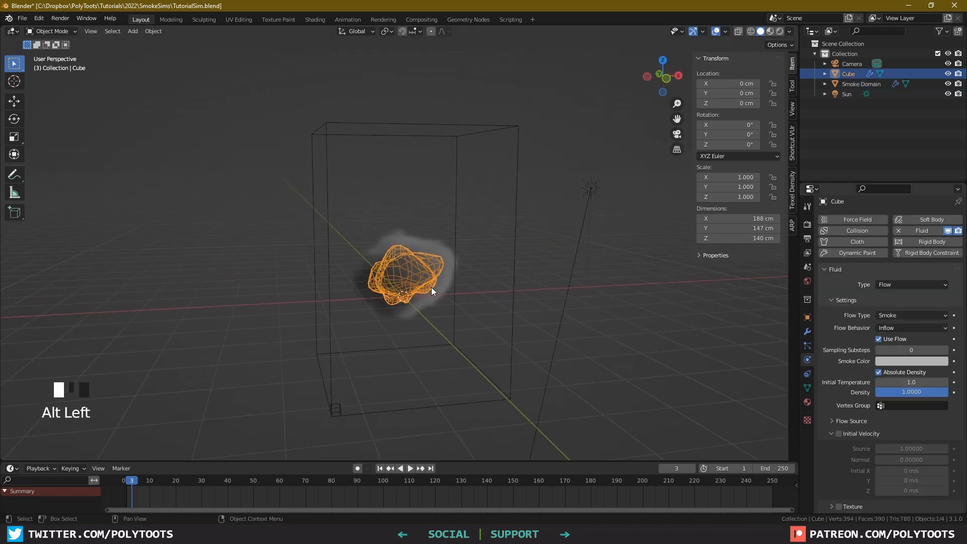
{"action": "triple_click", "coordinate": [851, 74]}
{"action": "type", "text": "Emitter"}
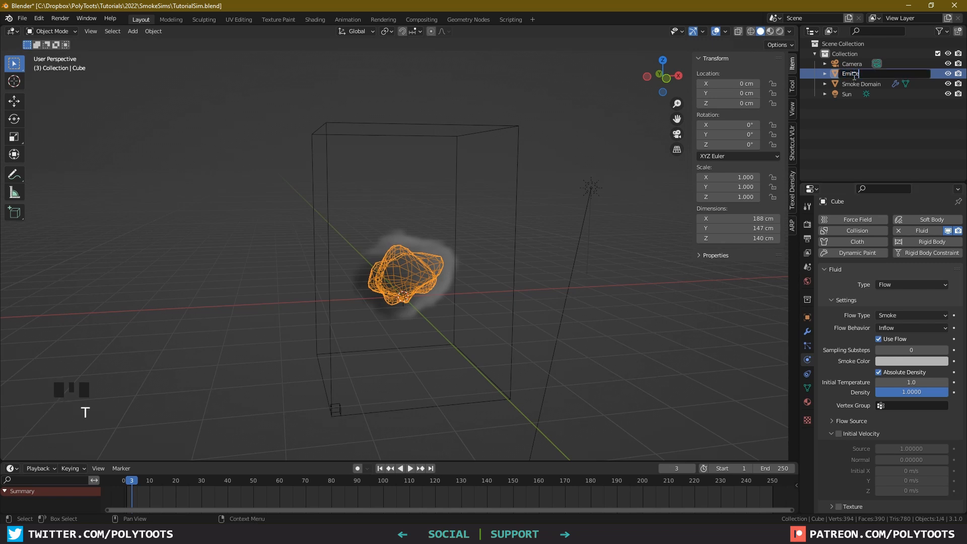
{"action": "key", "text": "Return"}
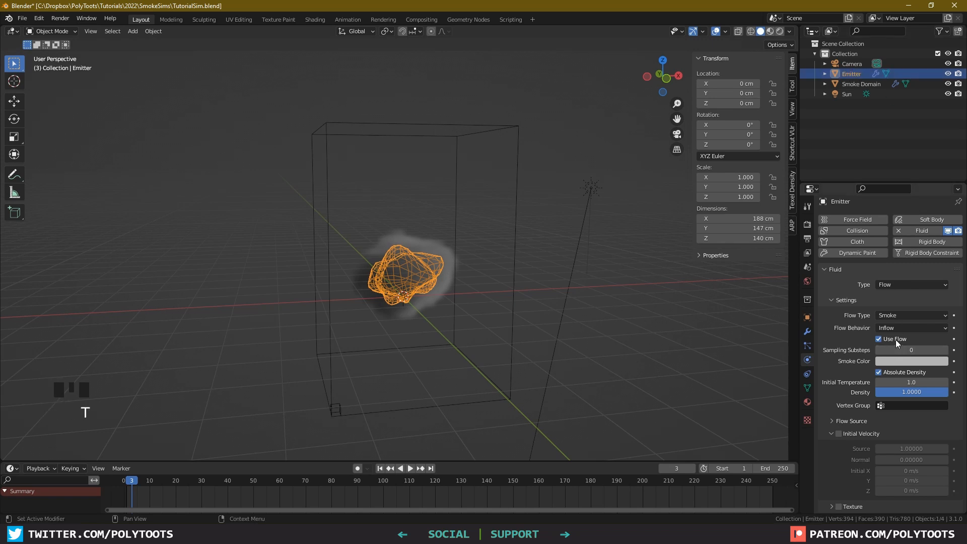
Keyframe the Emitter's Use Flow enabled at frame 0 and disabled at frame 30, enlarging the timeline to show the keys
{"action": "scroll", "coordinate": [859, 420], "scroll_direction": "down", "scroll_amount": 5}
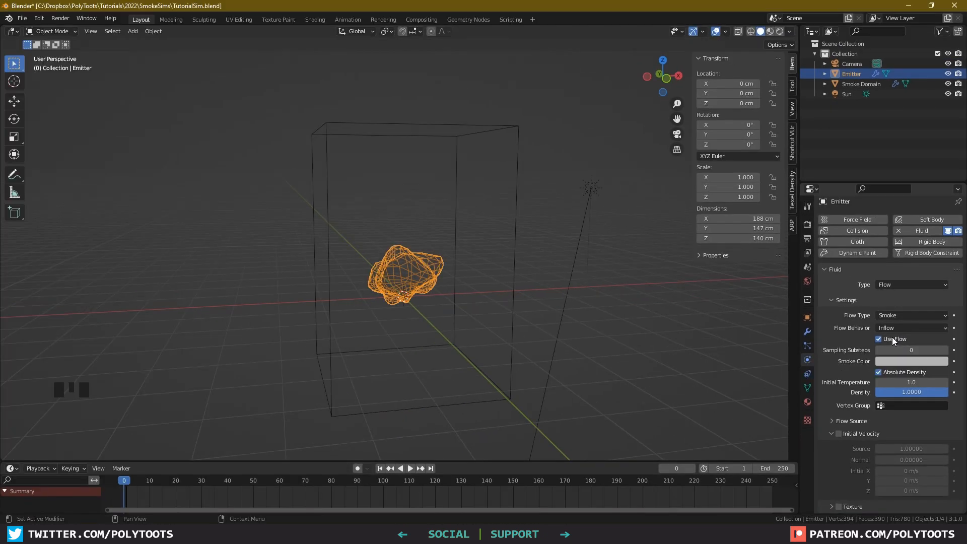
{"action": "key", "text": "i"}
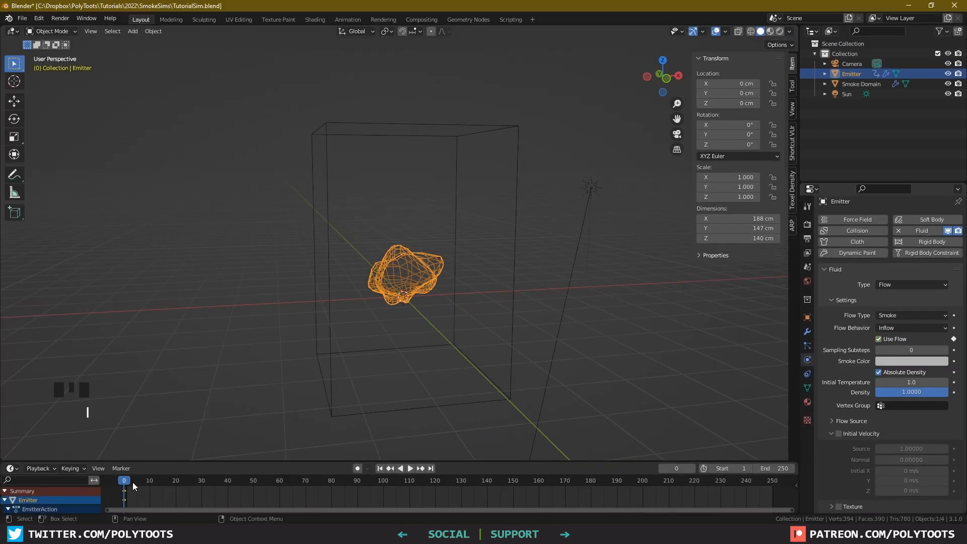
{"action": "left_click_drag", "start_coordinate": [121, 461], "coordinate": [121, 434]}
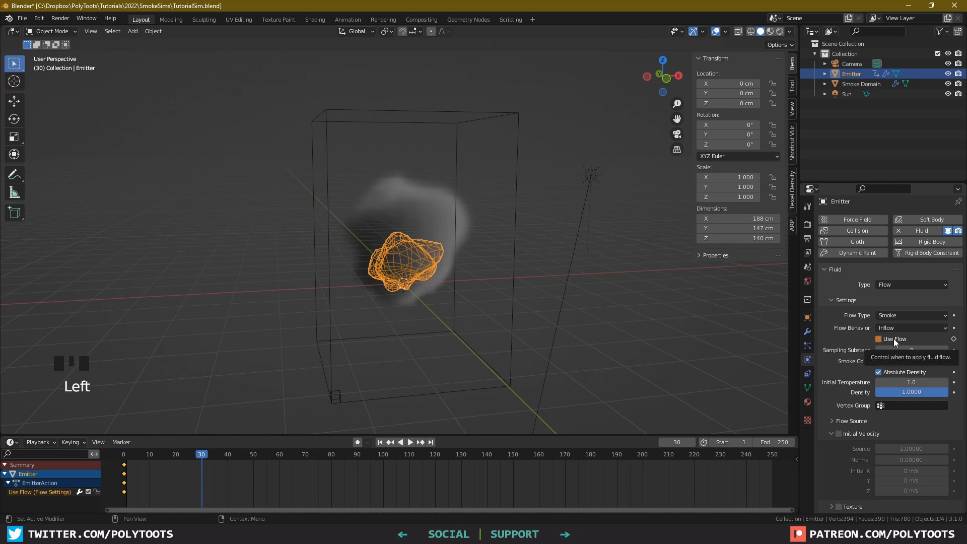
{"action": "key", "text": "i"}
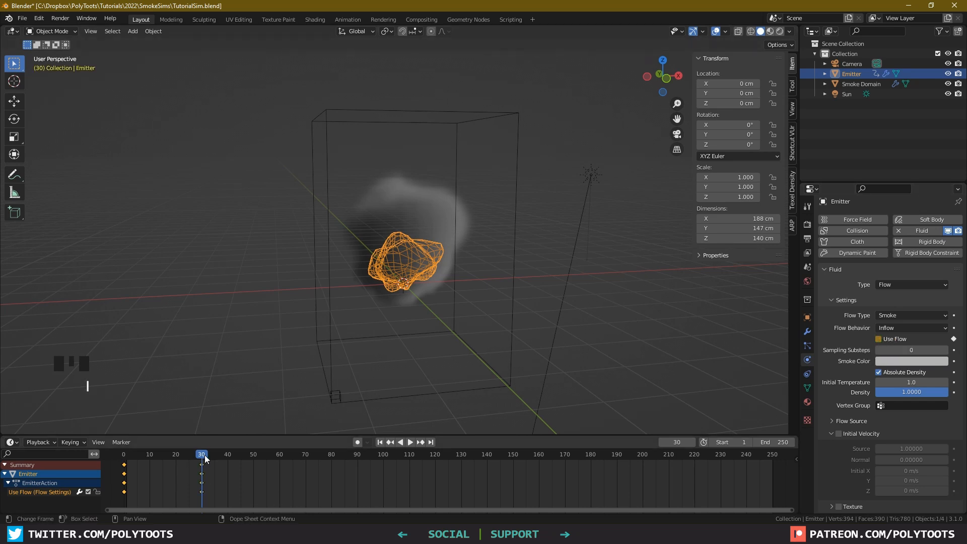
Scrub the timeline before and after the frame 30 key to check Use Flow, and return to frame 0
{"action": "left_click_drag", "start_coordinate": [199, 457], "coordinate": [134, 457]}
{"action": "left_click", "coordinate": [890, 341]}
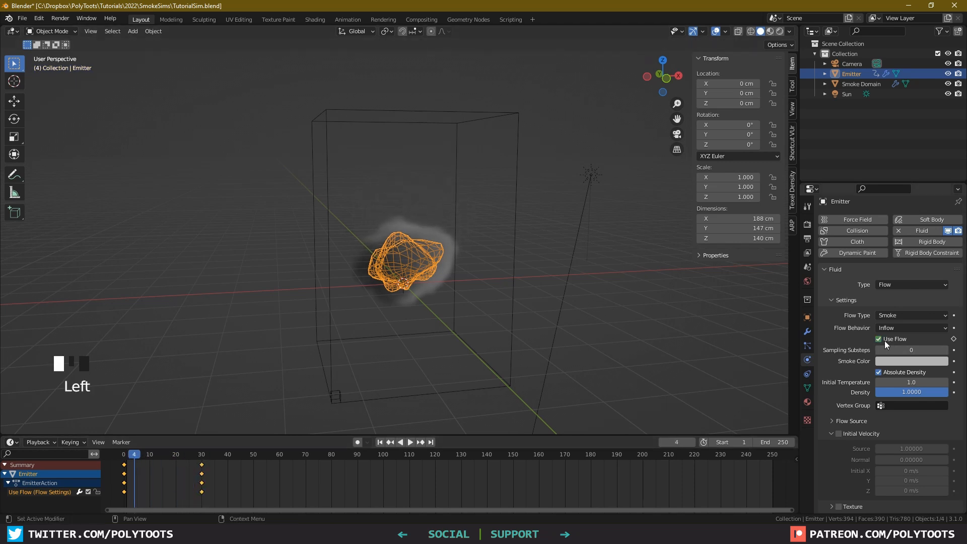
{"action": "left_click_drag", "start_coordinate": [200, 456], "coordinate": [210, 456]}
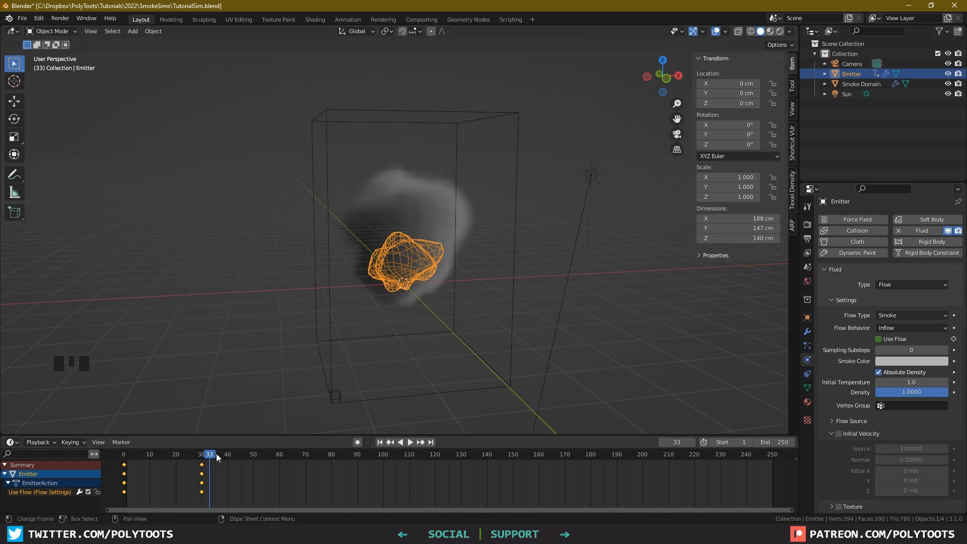
{"action": "left_click_drag", "start_coordinate": [212, 456], "coordinate": [124, 455]}
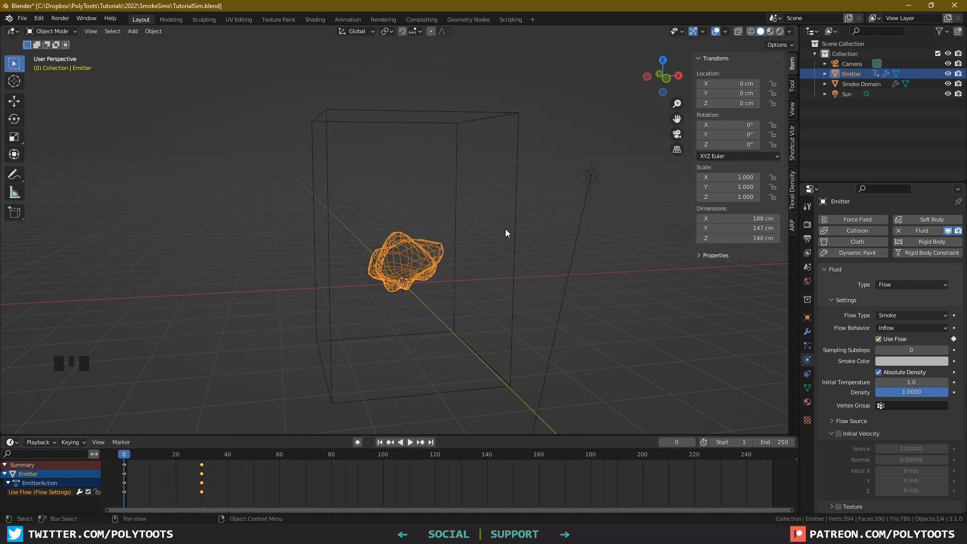
Select the Smoke Domain, free its baked data and bake the whole simulation again
{"action": "left_click", "coordinate": [516, 235]}
{"action": "left_click", "coordinate": [536, 250]}
{"action": "key", "text": "q"}
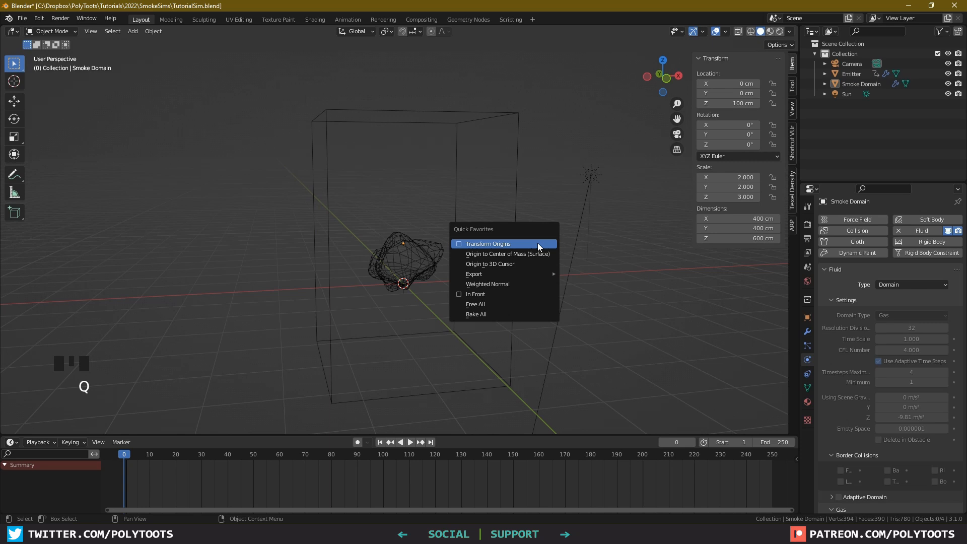
{"action": "left_click", "coordinate": [491, 305]}
{"action": "key", "text": "q"}
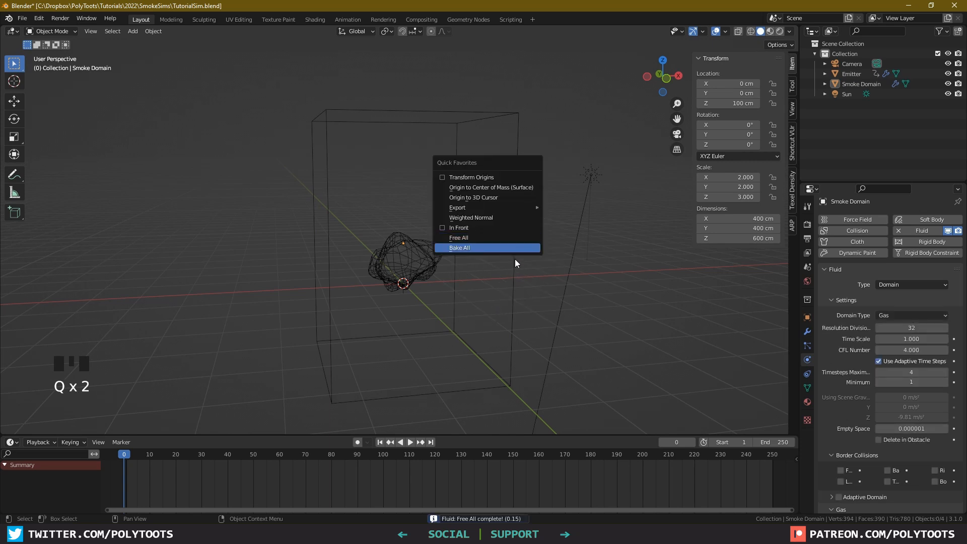
{"action": "left_click", "coordinate": [515, 251]}
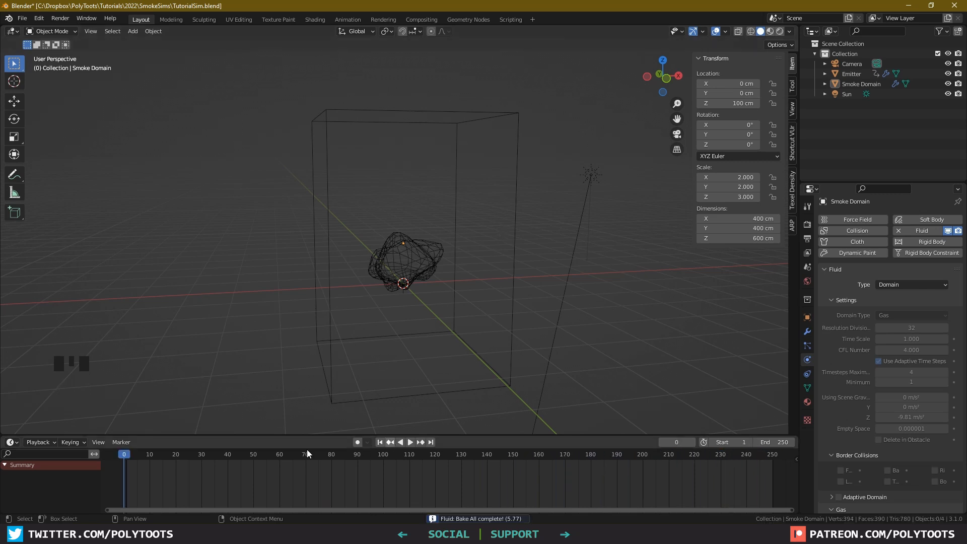
Run through the rebaked simulation to inspect the smoke, and select the Emitter to show its Use Flow keyframes
{"action": "left_click_drag", "start_coordinate": [124, 453], "coordinate": [567, 461]}
{"action": "left_click", "coordinate": [438, 272]}
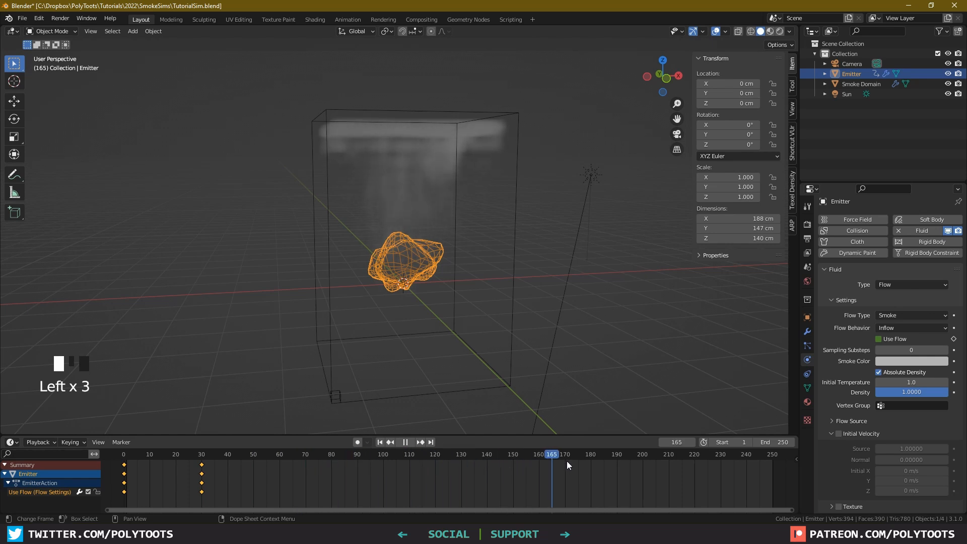
Go back to frame 63, select the Smoke Domain and free all its baked data
{"action": "left_click_drag", "start_coordinate": [754, 460], "coordinate": [287, 474]}
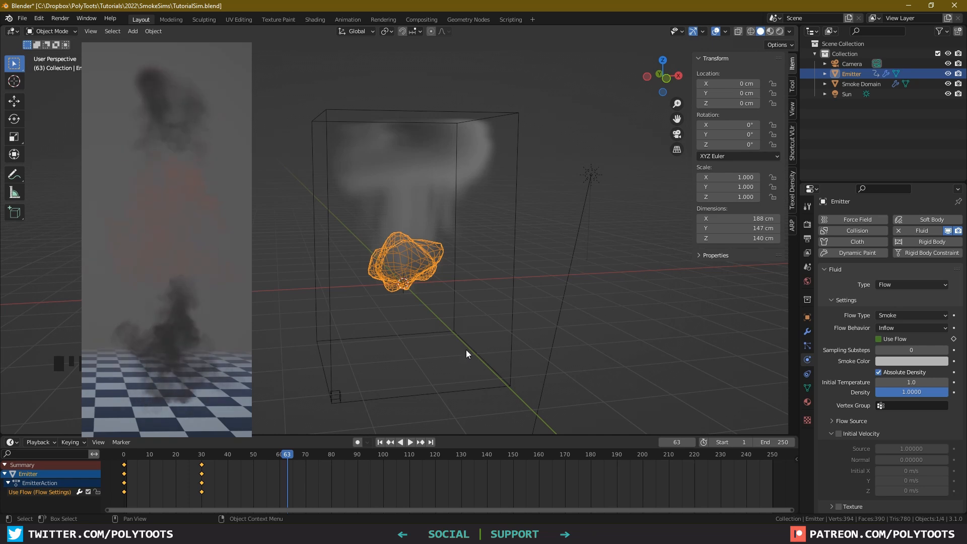
{"action": "left_click", "coordinate": [516, 179]}
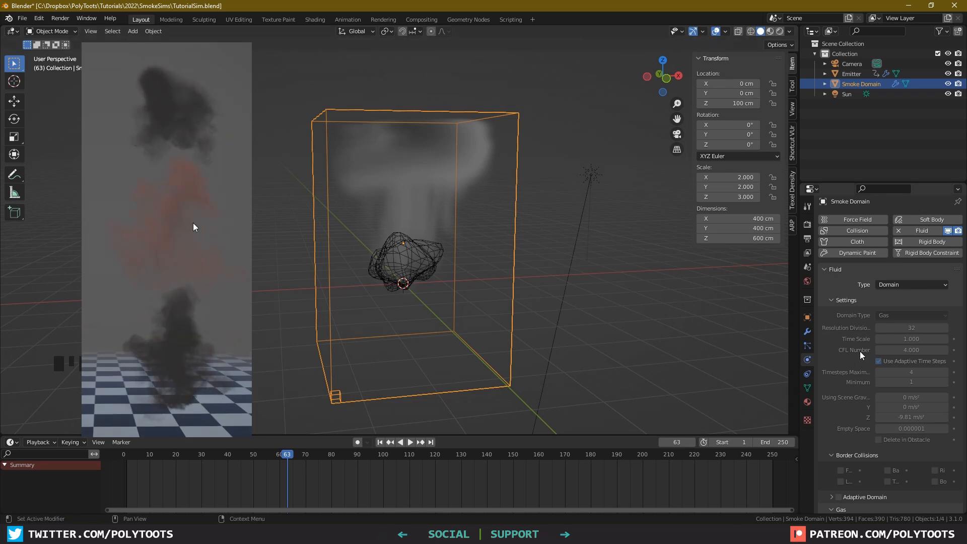
{"action": "scroll", "coordinate": [861, 351], "scroll_direction": "down", "scroll_amount": 7}
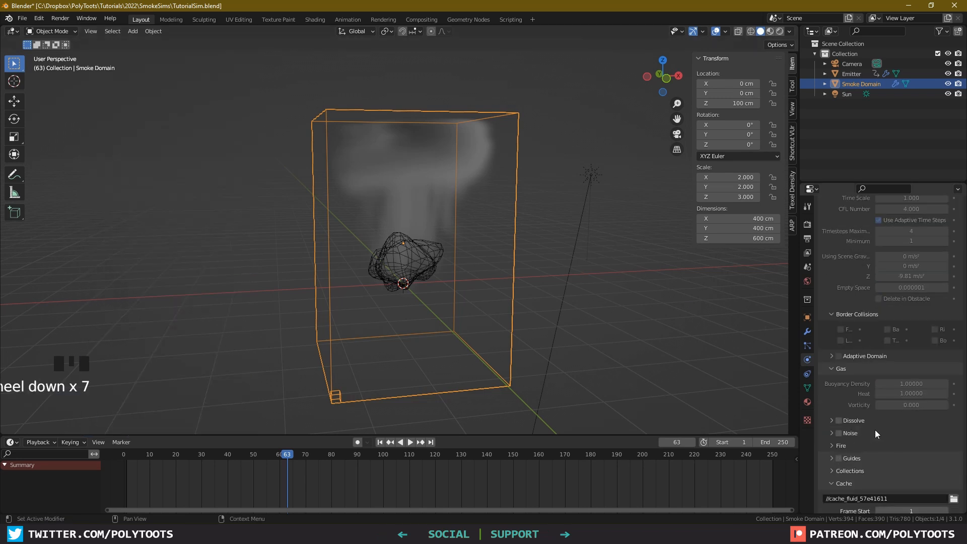
{"action": "scroll", "coordinate": [875, 430], "scroll_direction": "down", "scroll_amount": 7}
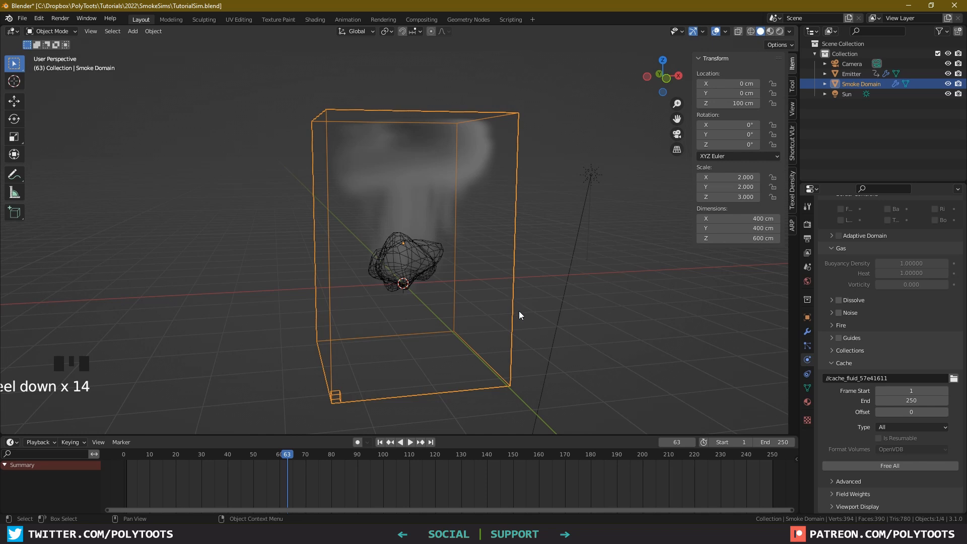
{"action": "left_click", "coordinate": [883, 465]}
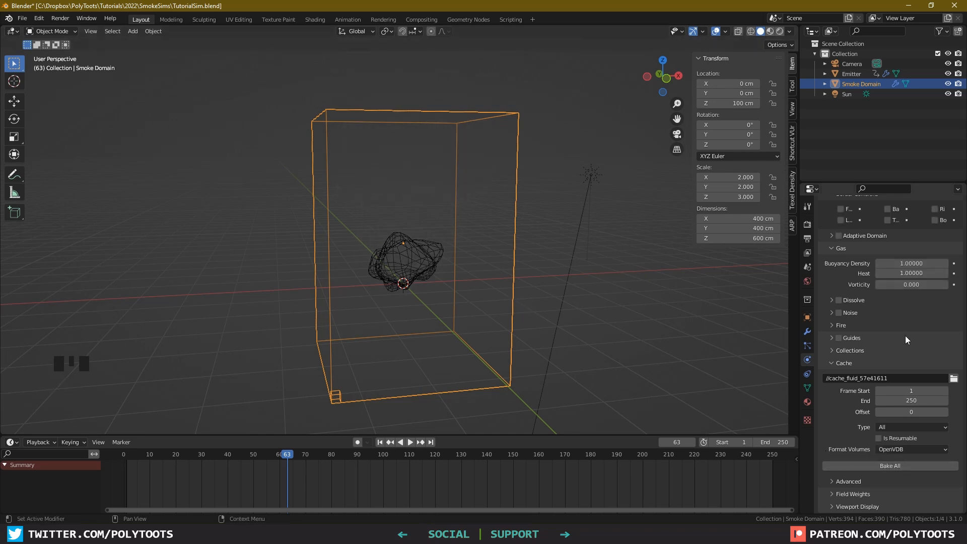
Set both the domain's cache end frame and the scene's end frame to 128
{"action": "left_click", "coordinate": [911, 401]}
{"action": "type", "text": "128"}
{"action": "key", "text": "Return"}
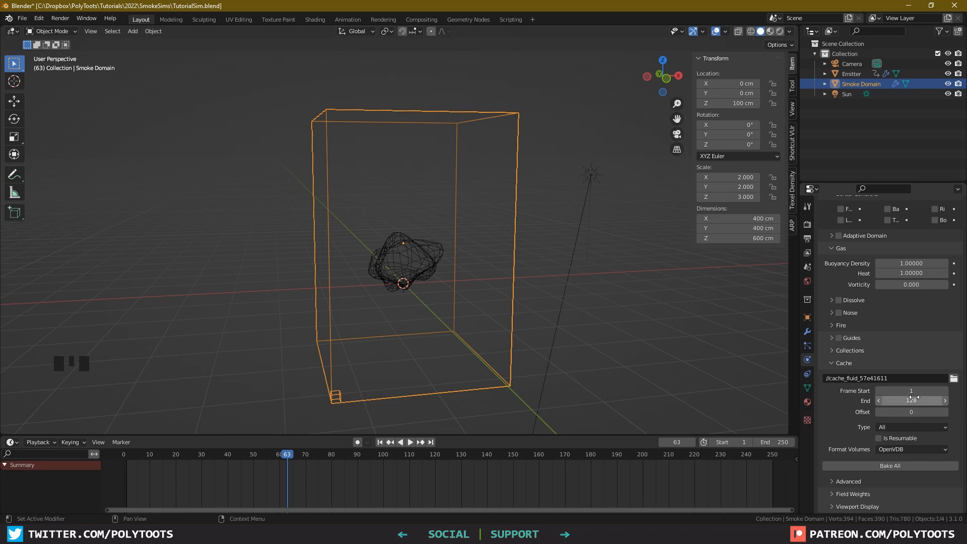
{"action": "left_click", "coordinate": [779, 442]}
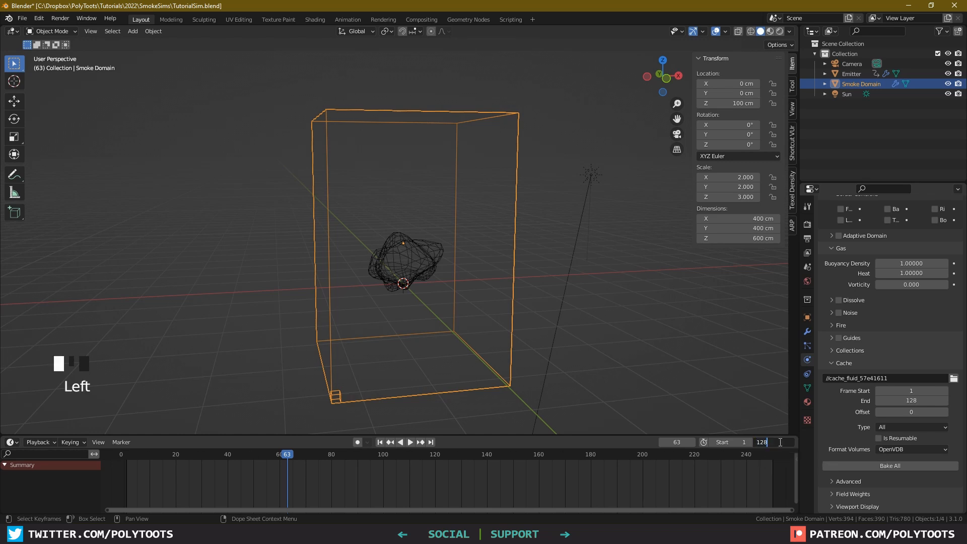
{"action": "key", "text": "Return"}
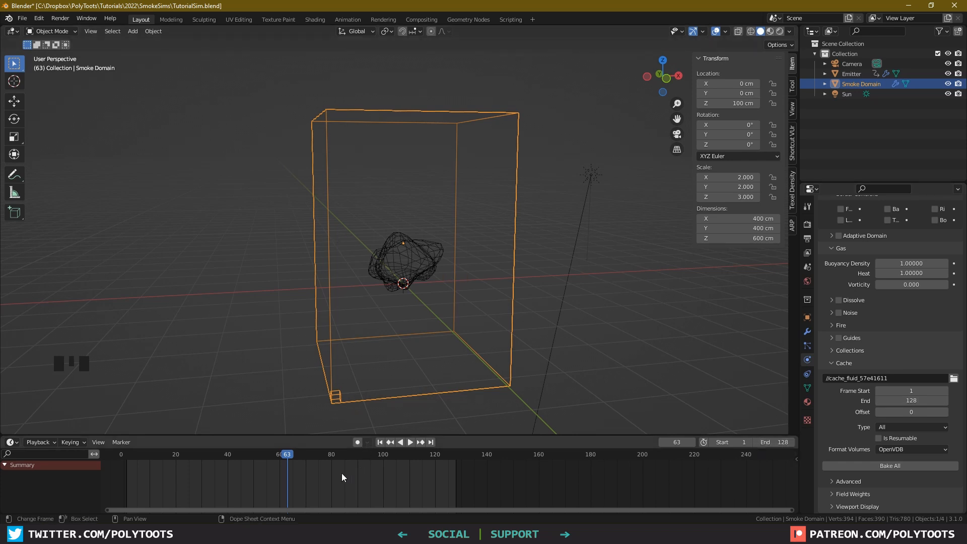
Return to the start of the timeline and bake the whole simulation with the shortened frame range
{"action": "middle_click_drag", "start_coordinate": [349, 474], "coordinate": [487, 478]}
{"action": "scroll", "coordinate": [413, 476], "scroll_direction": "up", "scroll_amount": 8}
{"action": "scroll", "coordinate": [481, 479], "scroll_direction": "up", "scroll_amount": 1}
{"action": "scroll", "coordinate": [480, 480], "scroll_direction": "up", "scroll_amount": 1}
{"action": "scroll", "coordinate": [488, 479], "scroll_direction": "down", "scroll_amount": 2}
{"action": "left_click_drag", "start_coordinate": [446, 455], "coordinate": [182, 455]}
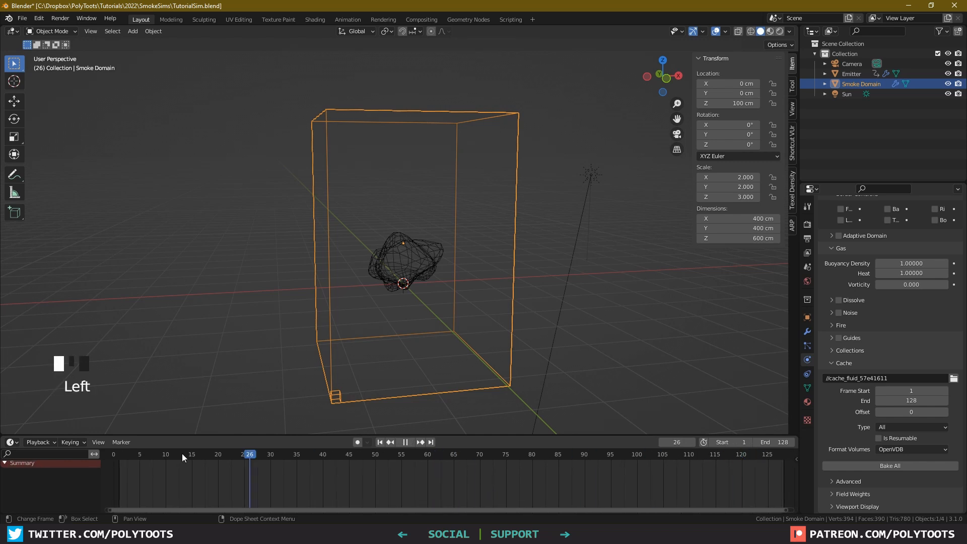
{"action": "key", "text": "q"}
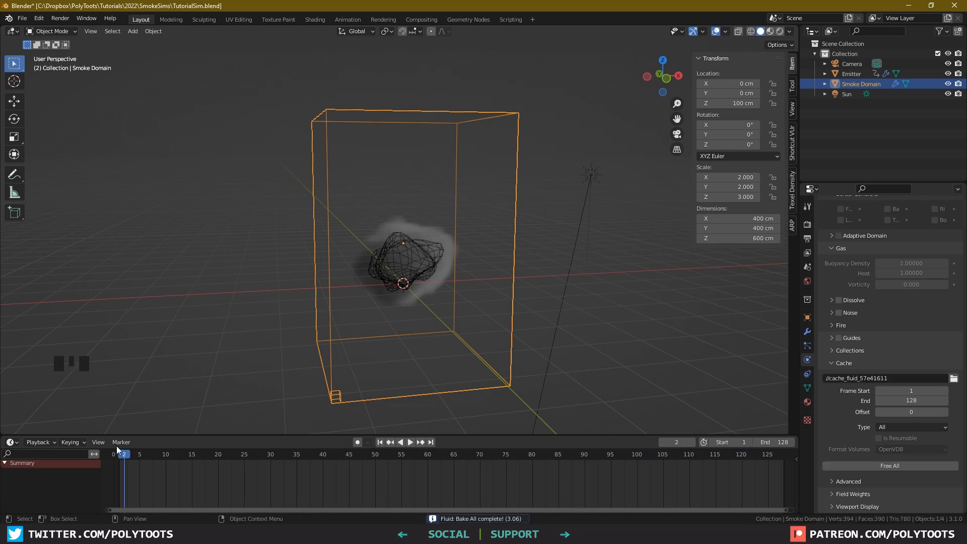
Scrub the timeline from frame 0 to frame 82 to inspect the baked smoke
{"action": "left_click_drag", "start_coordinate": [132, 456], "coordinate": [113, 466]}
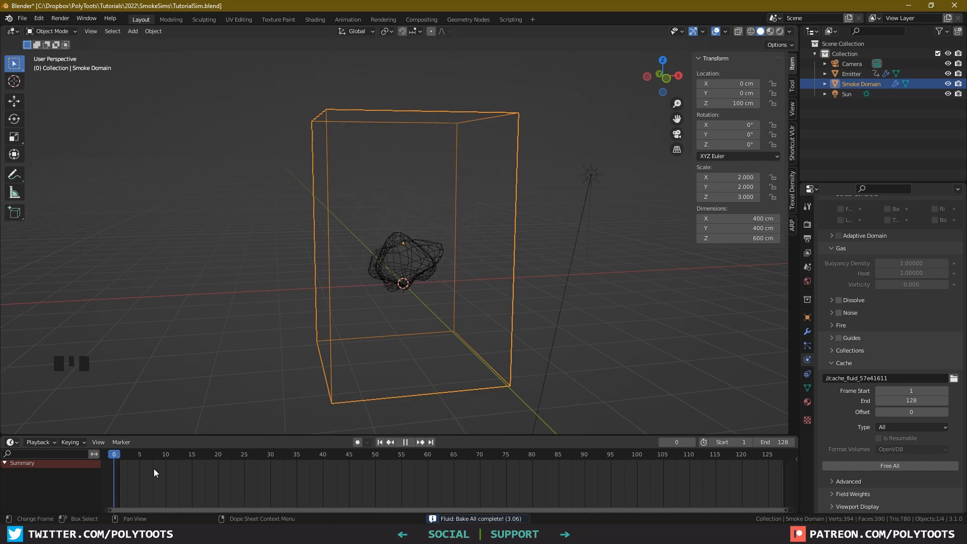
{"action": "left_click", "coordinate": [279, 477]}
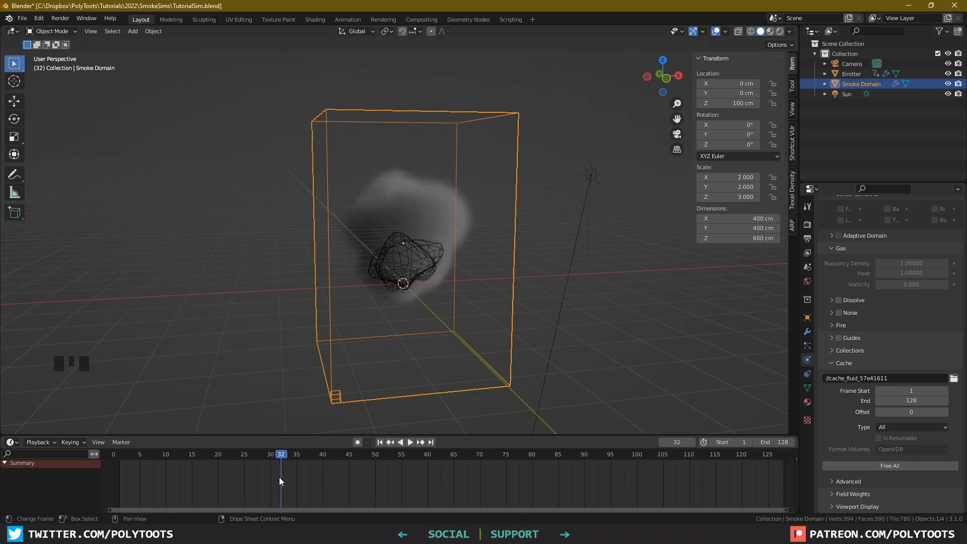
{"action": "left_click_drag", "start_coordinate": [279, 477], "coordinate": [542, 463]}
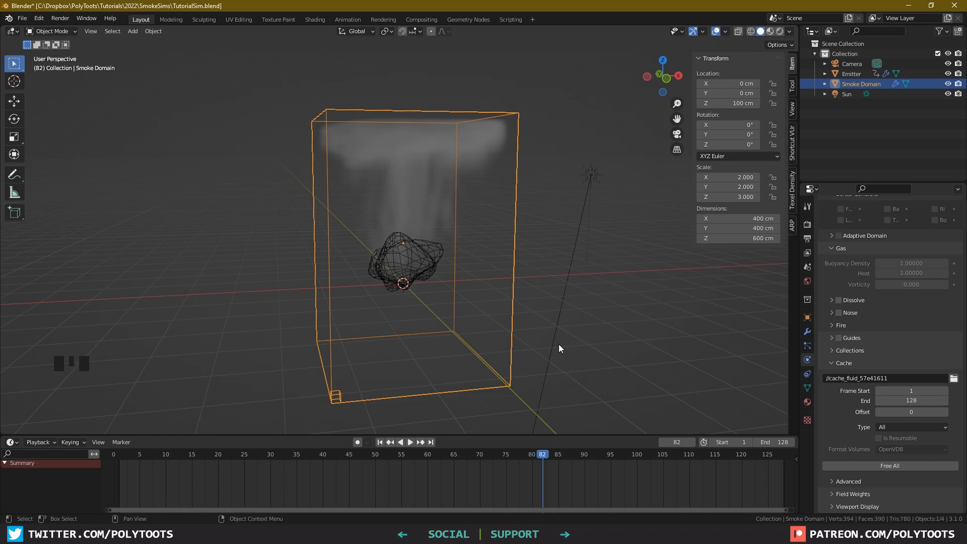
Free the Smoke Domain's baked data and set its Gravity field weight to 0.1
{"action": "scroll", "coordinate": [916, 329], "scroll_direction": "down", "scroll_amount": 15}
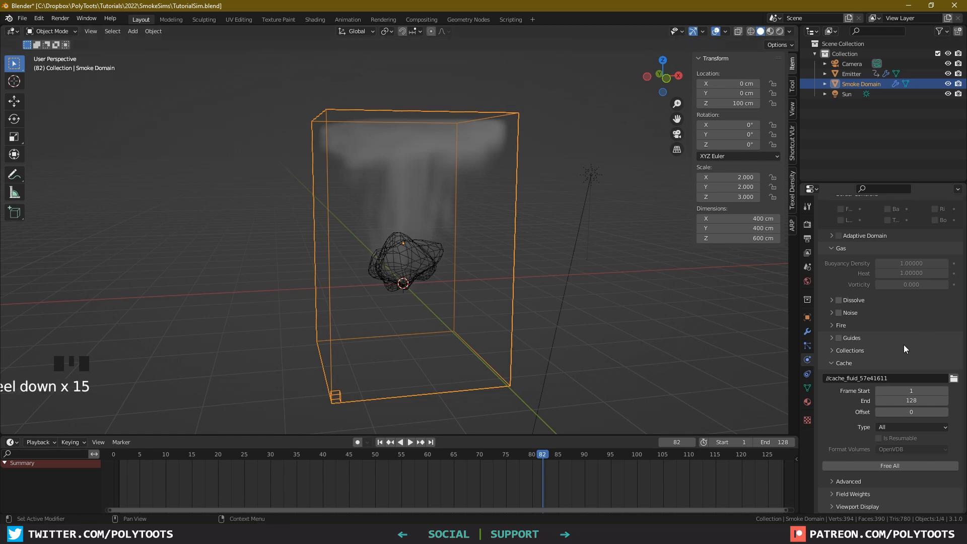
{"action": "left_click", "coordinate": [890, 464]}
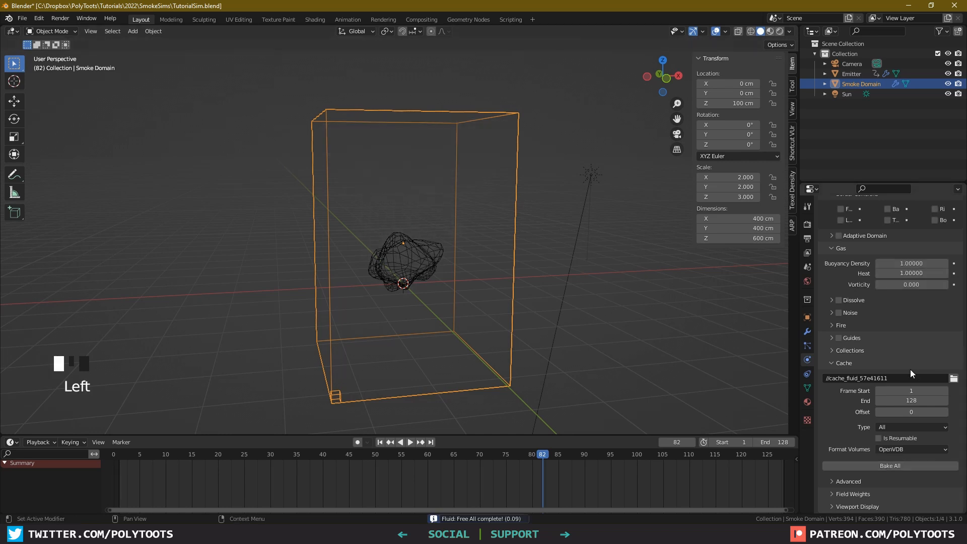
{"action": "scroll", "coordinate": [897, 380], "scroll_direction": "down", "scroll_amount": 7}
{"action": "scroll", "coordinate": [892, 398], "scroll_direction": "up", "scroll_amount": 2}
{"action": "scroll", "coordinate": [887, 458], "scroll_direction": "down", "scroll_amount": 5}
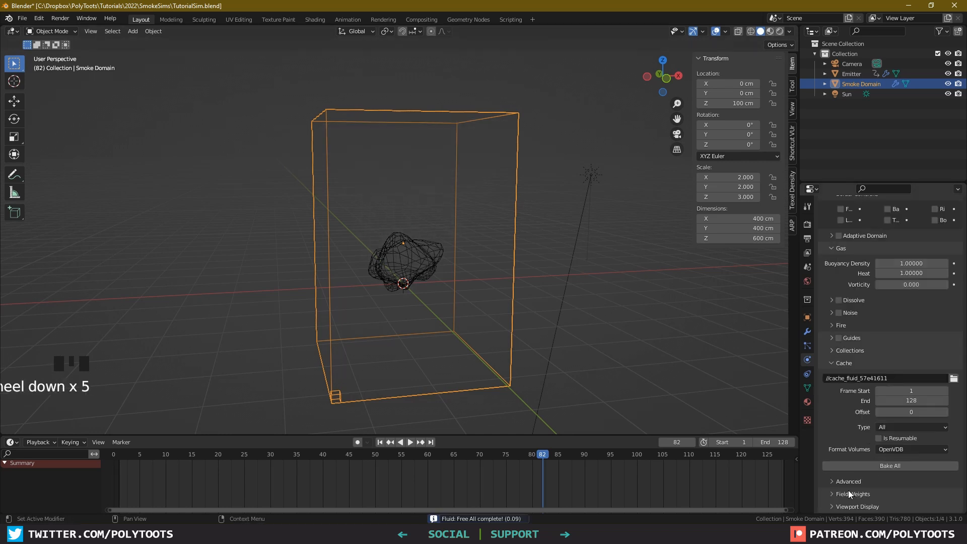
{"action": "left_click", "coordinate": [831, 494]}
{"action": "scroll", "coordinate": [906, 427], "scroll_direction": "down", "scroll_amount": 6}
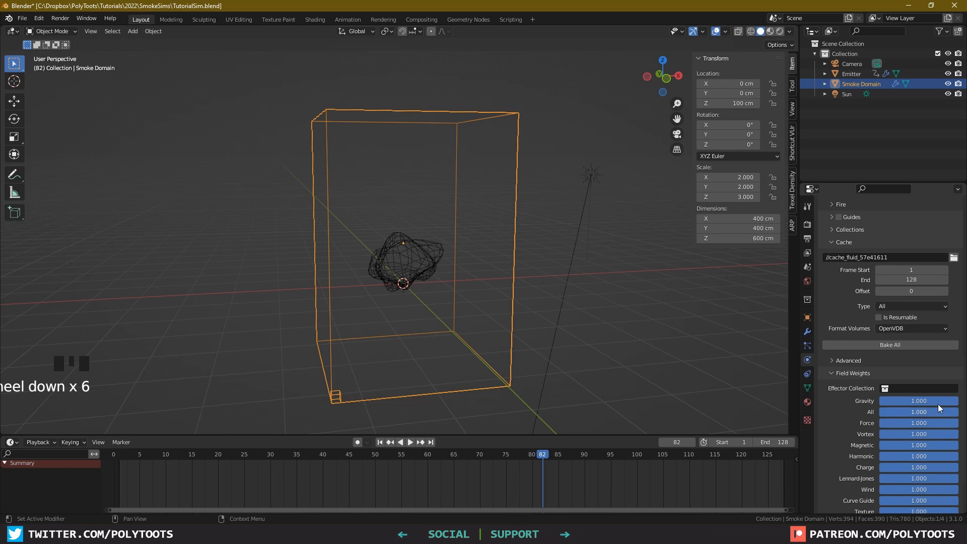
{"action": "left_click_drag", "start_coordinate": [956, 406], "coordinate": [888, 404]}
{"action": "left_click", "coordinate": [905, 401]}
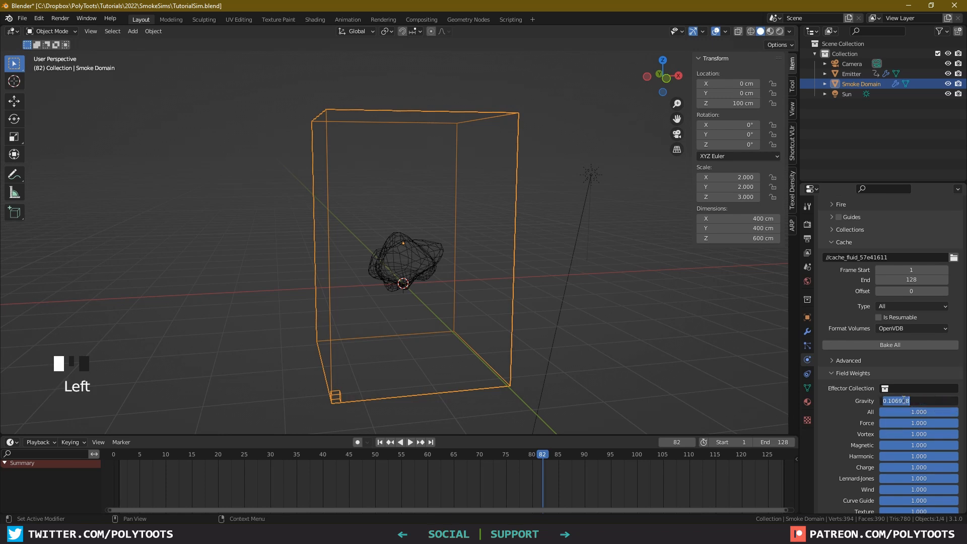
{"action": "type", "text": "0.1"}
{"action": "key", "text": "Return"}
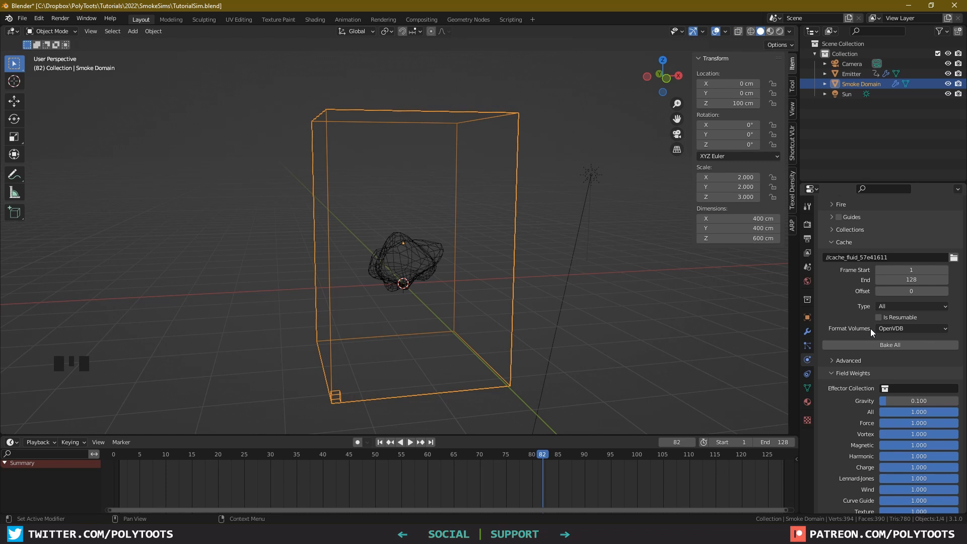
Bake the simulation with the reduced gravity and run through the frames to inspect how the smoke rises
{"action": "key", "text": "q"}
{"action": "left_click", "coordinate": [646, 296]}
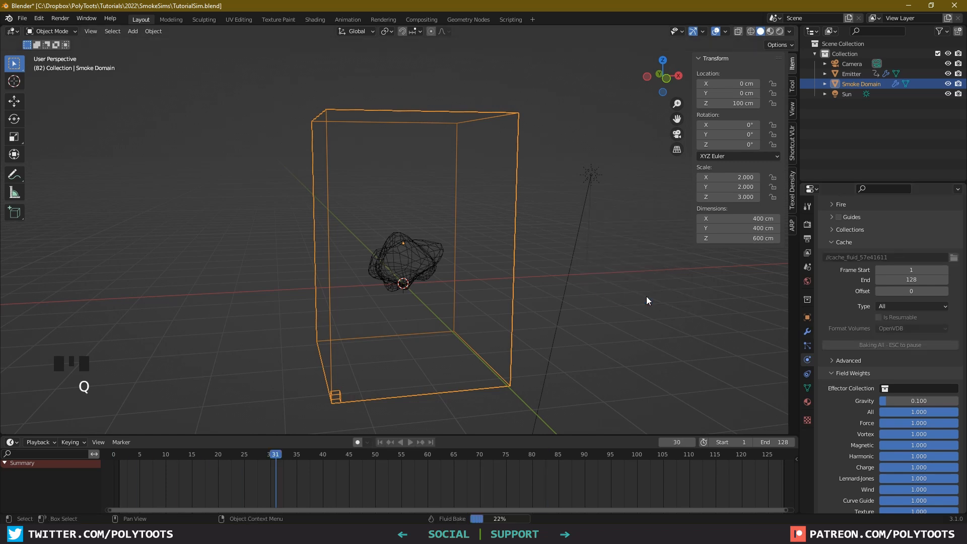
{"action": "left_click_drag", "start_coordinate": [123, 453], "coordinate": [464, 456]}
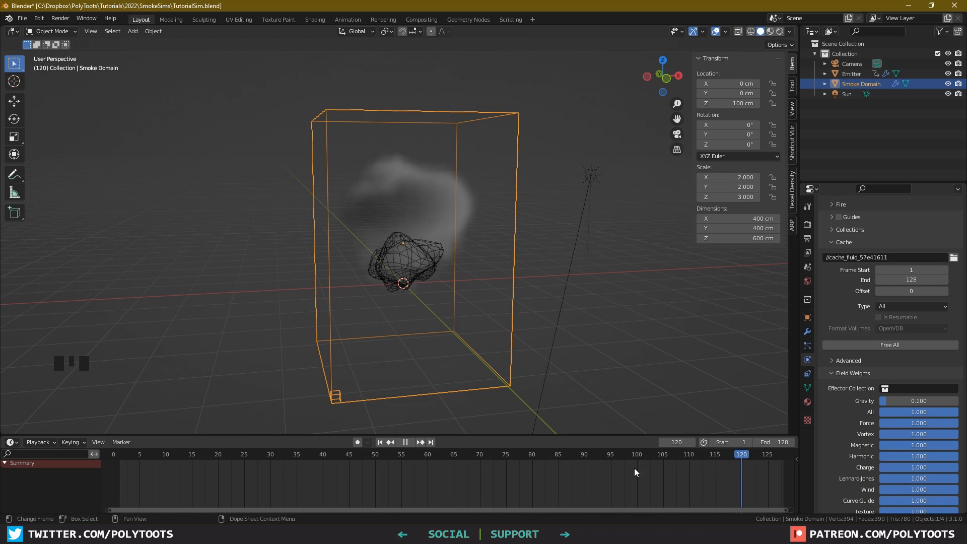
{"action": "key", "text": "space"}
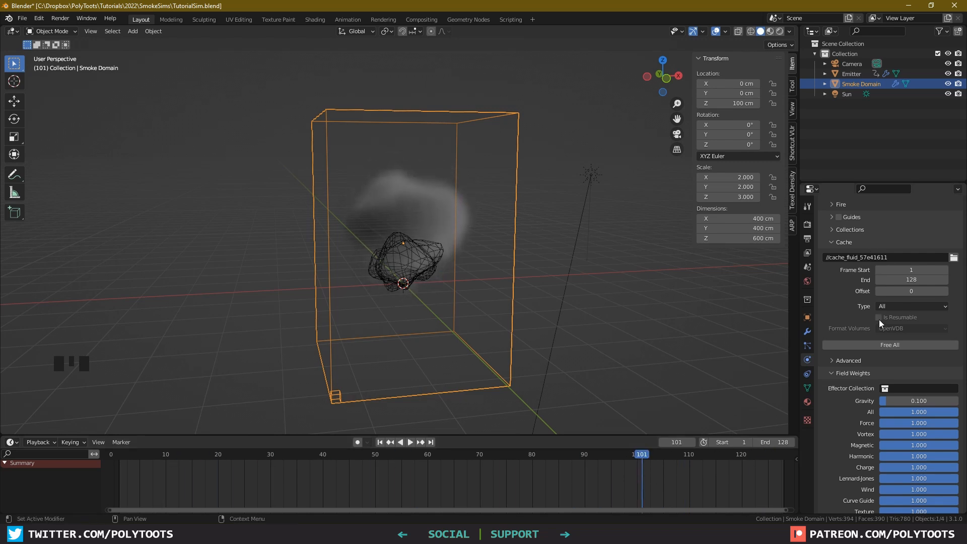
Free the baked data and enable Dissolve on the Smoke Domain with a Time of 15
{"action": "left_click", "coordinate": [857, 345]}
{"action": "scroll", "coordinate": [873, 343], "scroll_direction": "up", "scroll_amount": 7}
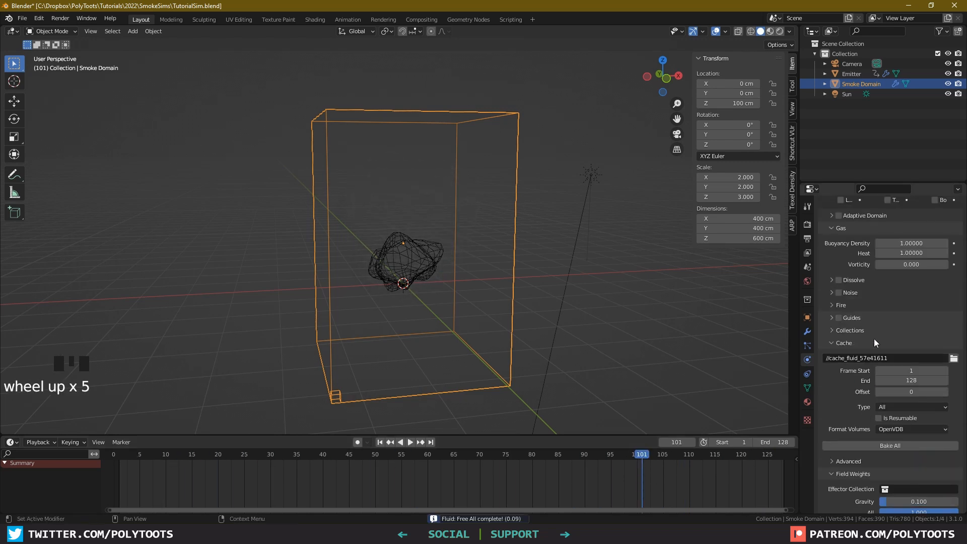
{"action": "left_click", "coordinate": [839, 321]}
{"action": "left_click", "coordinate": [832, 321]}
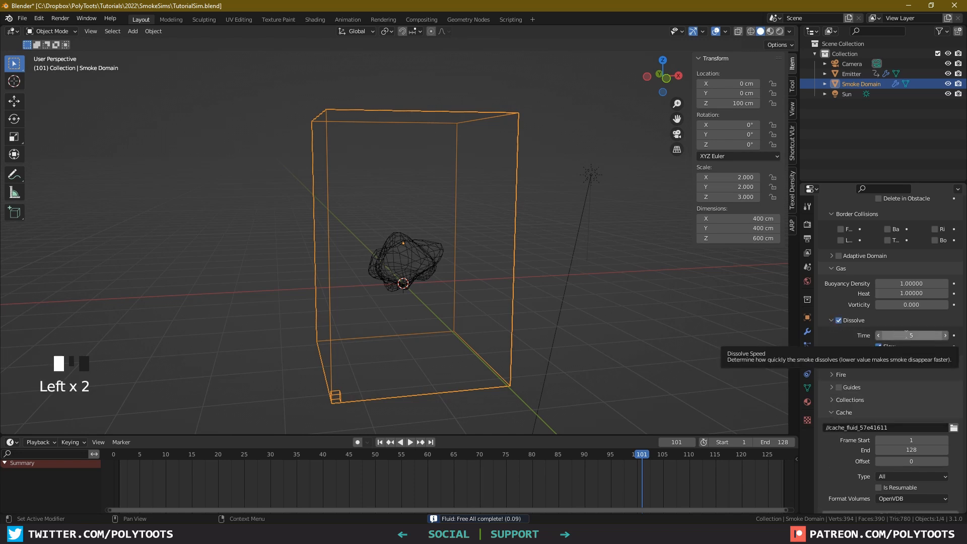
{"action": "left_click", "coordinate": [906, 334]}
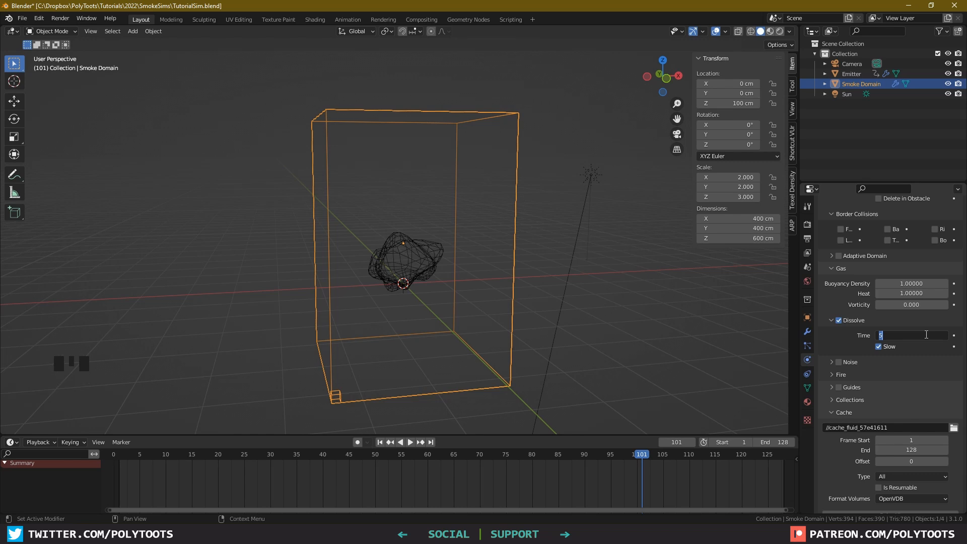
{"action": "key", "text": "Return"}
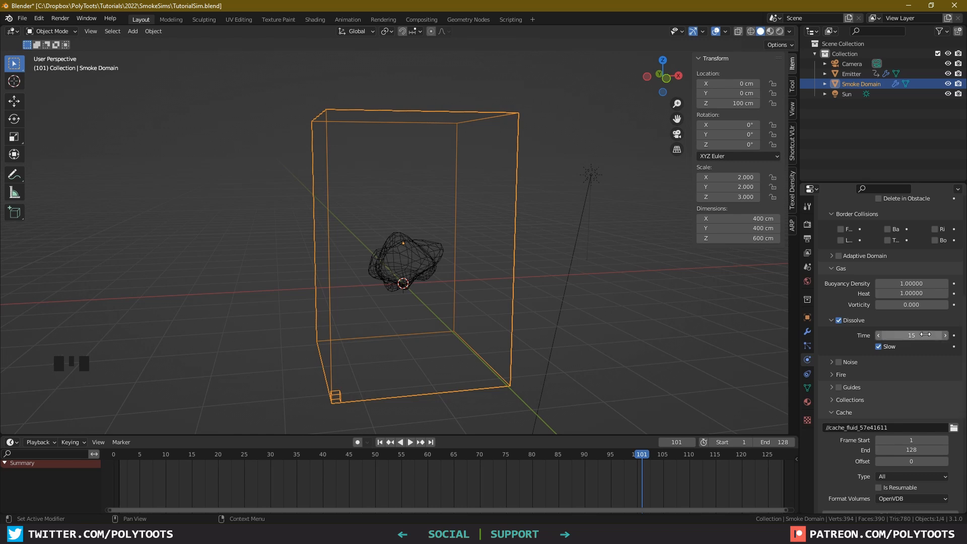
Bake the simulation with Dissolve, scrub and play it to inspect the fading smoke, and return to frame 1
{"action": "key", "text": "q"}
{"action": "left_click", "coordinate": [588, 266]}
{"action": "left_click_drag", "start_coordinate": [385, 457], "coordinate": [357, 469]}
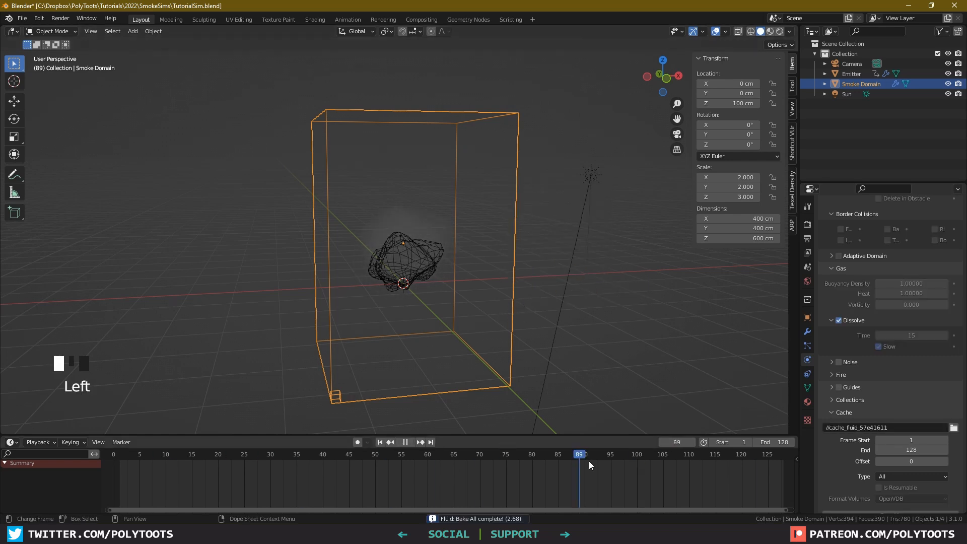
{"action": "key", "text": "space"}
{"action": "left_click", "coordinate": [407, 442]}
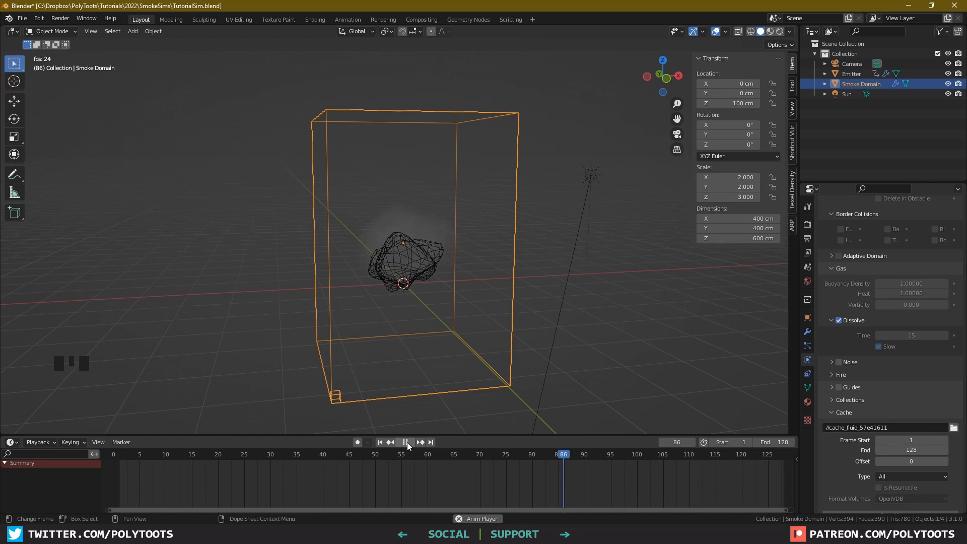
{"action": "left_click", "coordinate": [407, 442]}
{"action": "left_click_drag", "start_coordinate": [413, 454], "coordinate": [119, 462]}
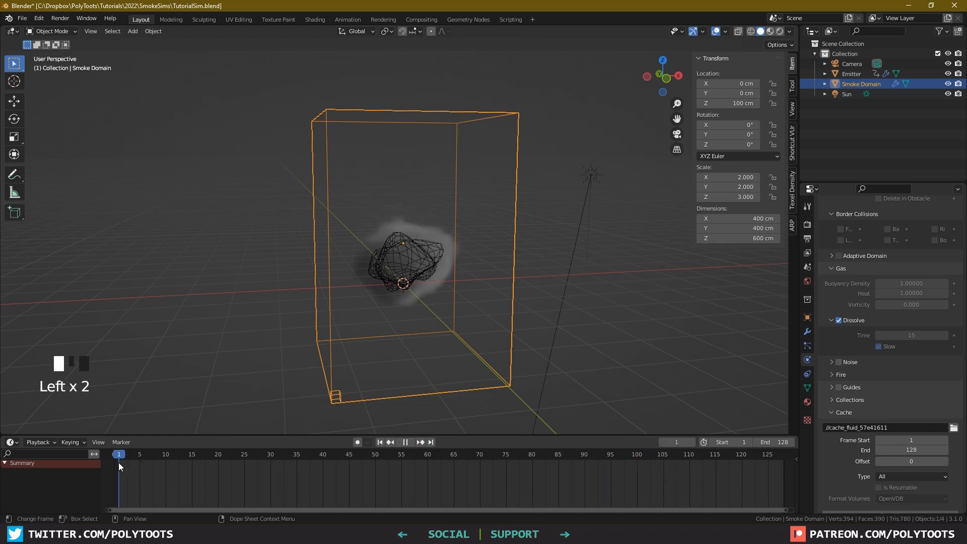
Select the Emitter and enable Initial Velocity in its flow settings
{"action": "left_click", "coordinate": [424, 261]}
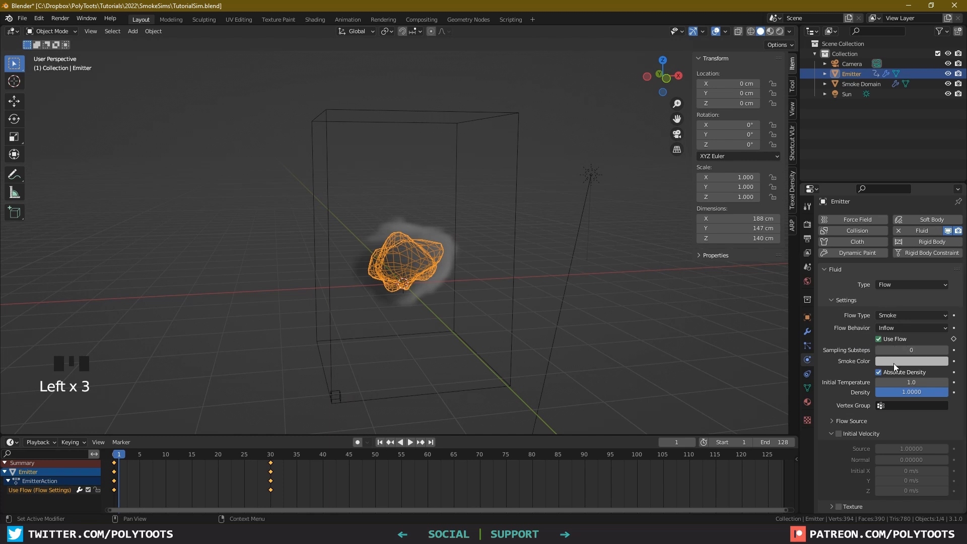
{"action": "left_click", "coordinate": [838, 433]}
{"action": "scroll", "coordinate": [899, 421], "scroll_direction": "down", "scroll_amount": 4}
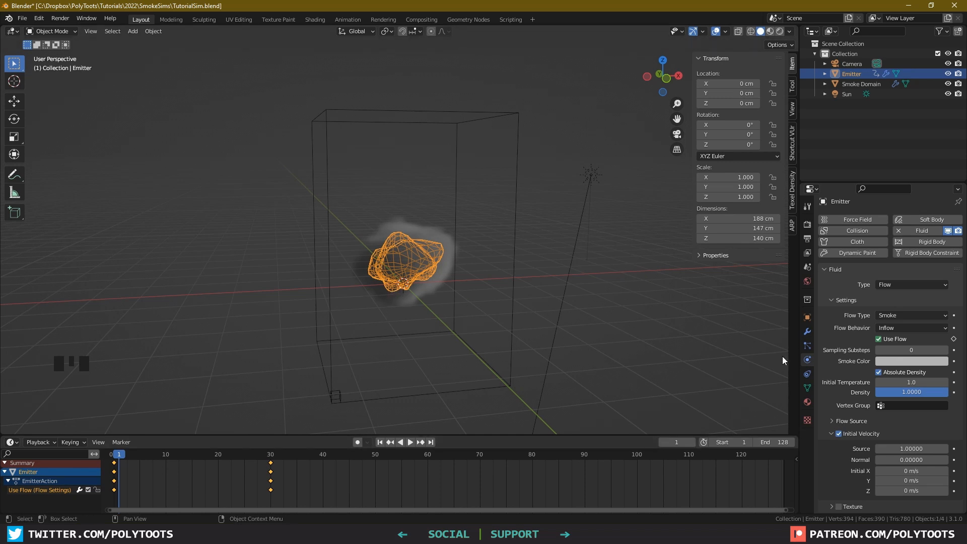
At frame 0, turn on Auto Keying and scale the Emitter down uniformly to about 0.574
{"action": "key", "text": "Left"}
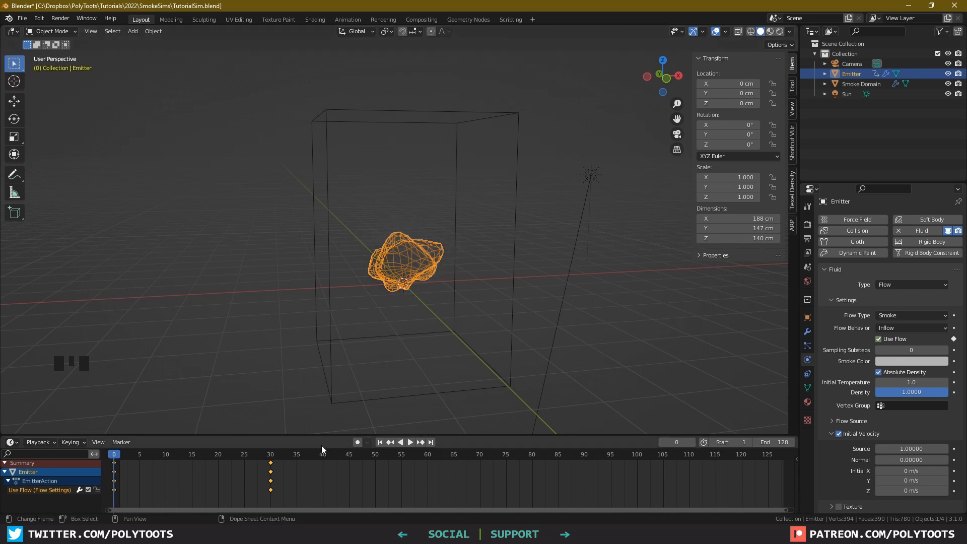
{"action": "left_click", "coordinate": [358, 442]}
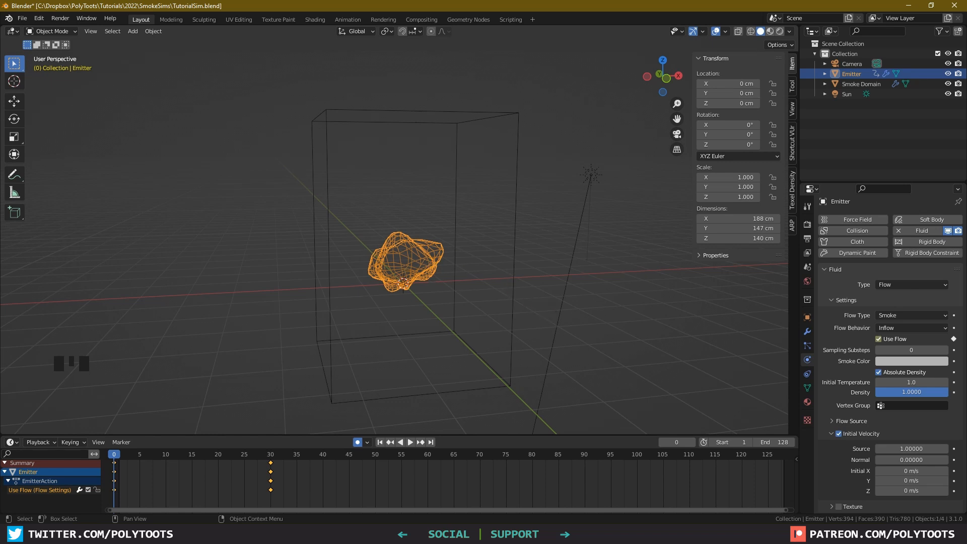
{"action": "key", "text": "s"}
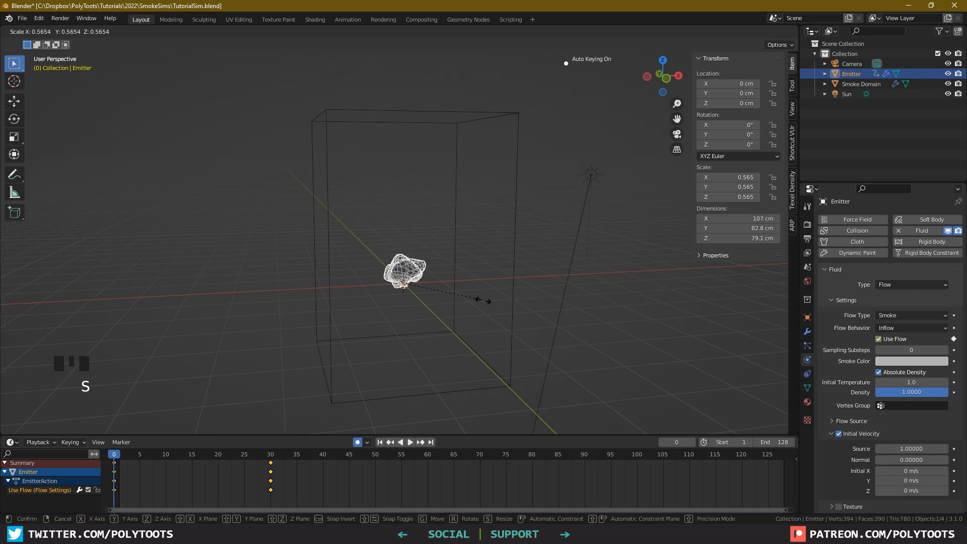
{"action": "left_click", "coordinate": [484, 304]}
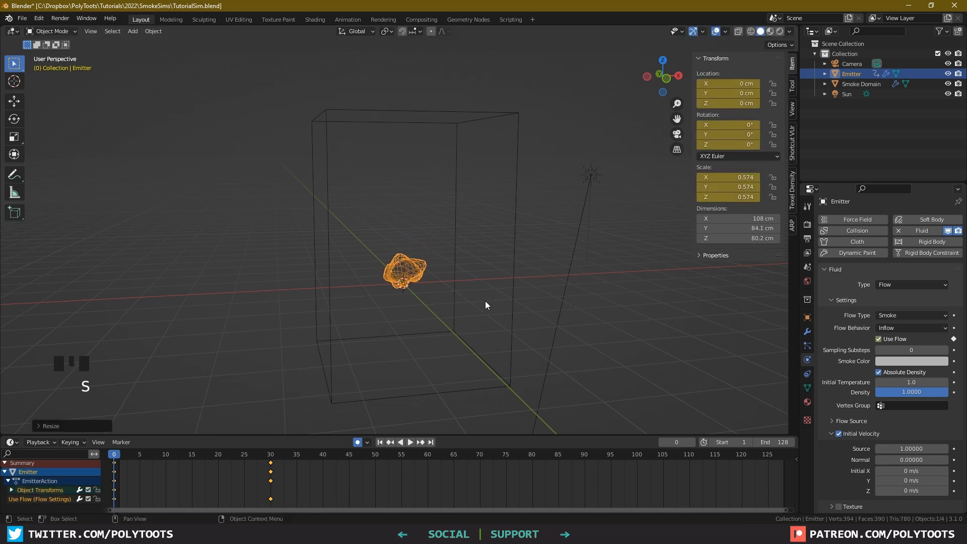
Reduce the Emitter's uniform scale to about 0.522 at frame 0 and keyframe it at 1 on frame 6
{"action": "key", "text": "s"}
{"action": "left_click", "coordinate": [504, 280]}
{"action": "left_click_drag", "start_coordinate": [116, 457], "coordinate": [146, 459]}
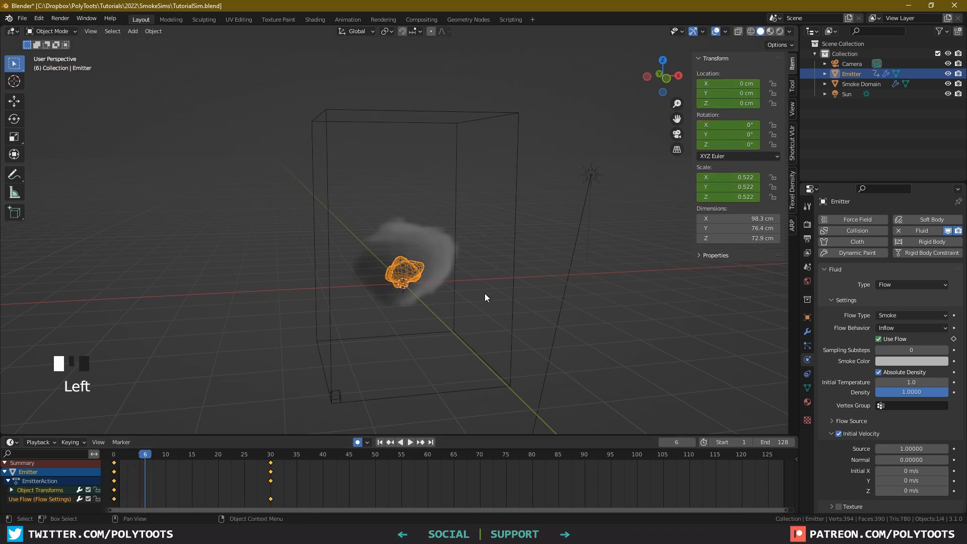
{"action": "key", "text": "s"}
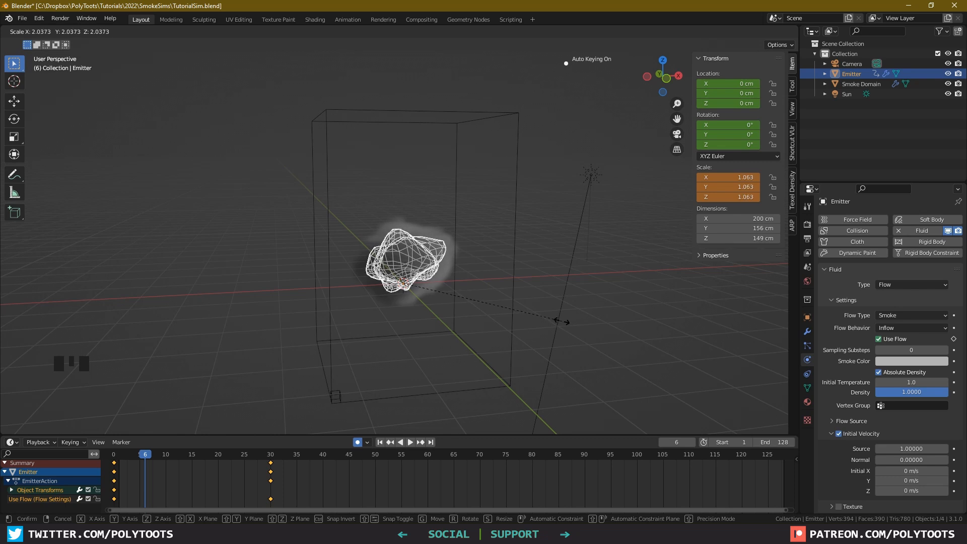
{"action": "left_click", "coordinate": [557, 323]}
{"action": "left_click_drag", "start_coordinate": [739, 197], "coordinate": [739, 175]}
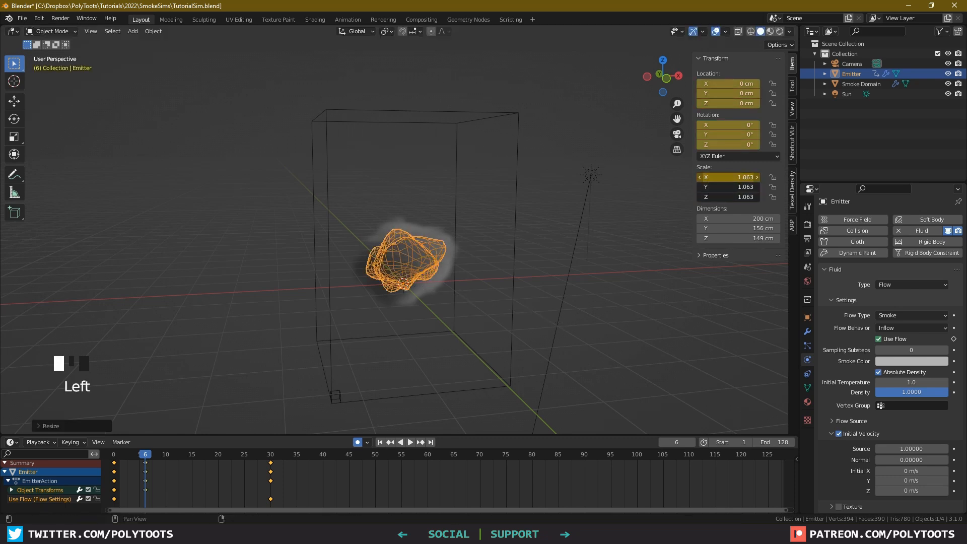
{"action": "type", "text": "1"}
{"action": "key", "text": "Return"}
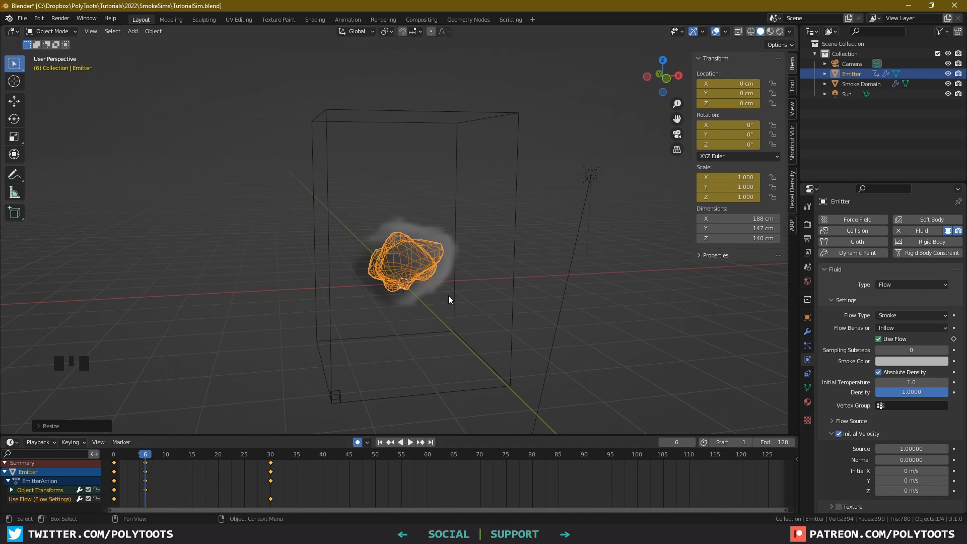
Turn off Auto Keying and set the Emitter's Initial Velocity Source to 2
{"action": "left_click", "coordinate": [358, 443]}
{"action": "mouse_move", "coordinate": [147, 456]}
{"action": "left_mouse_down"}
{"action": "mouse_move", "coordinate": [119, 459]}
{"action": "mouse_move", "coordinate": [146, 459]}
{"action": "left_mouse_up"}
{"action": "double_click", "coordinate": [915, 448]}
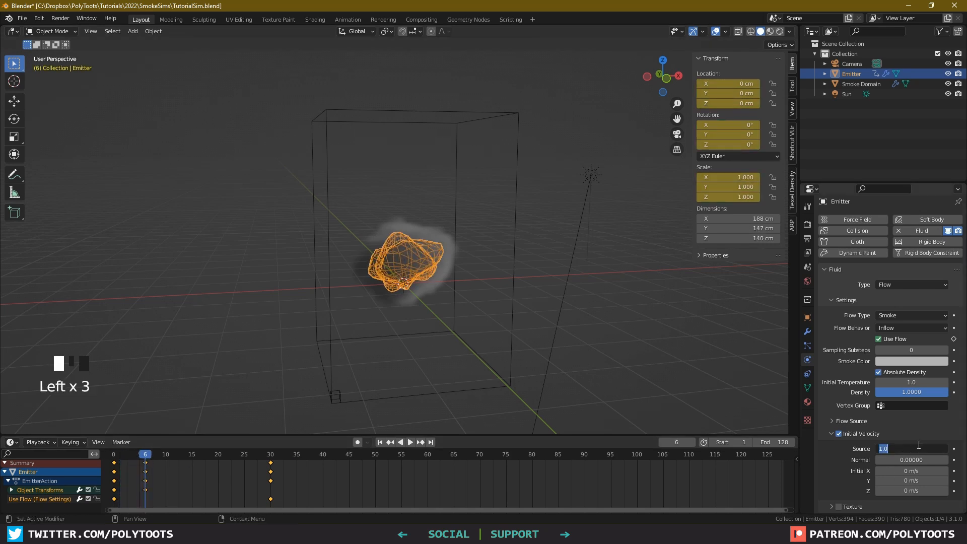
{"action": "type", "text": "2"}
{"action": "key", "text": "Return"}
Select the Smoke Domain, free its baked data and bake the simulation again with the stronger source velocity
{"action": "left_click", "coordinate": [517, 243]}
{"action": "key", "text": "q"}
{"action": "left_click", "coordinate": [530, 243]}
{"action": "key", "text": "q"}
{"action": "left_click", "coordinate": [530, 233]}
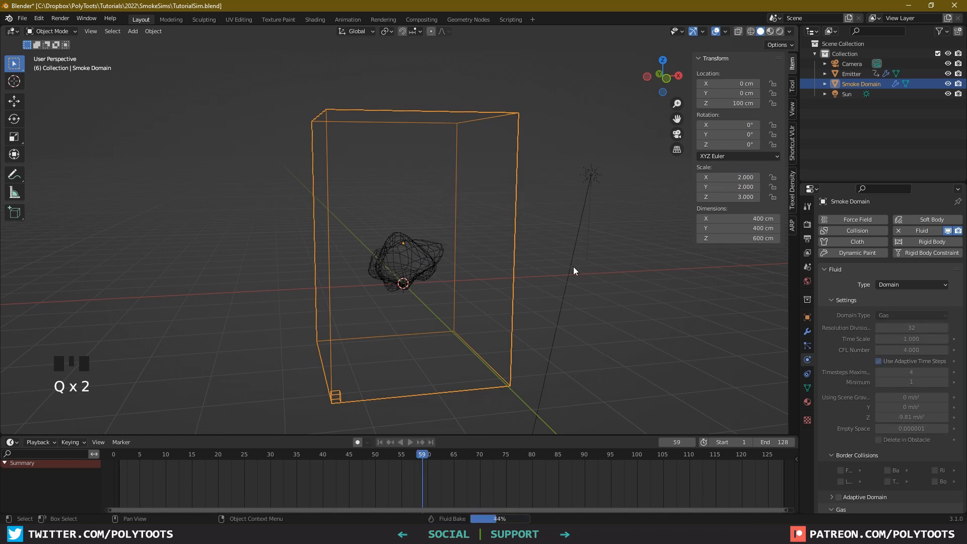
Play and scrub the new bake from the start, examining how the smoke expands from different angles
{"action": "left_click", "coordinate": [380, 443]}
{"action": "left_click", "coordinate": [409, 442]}
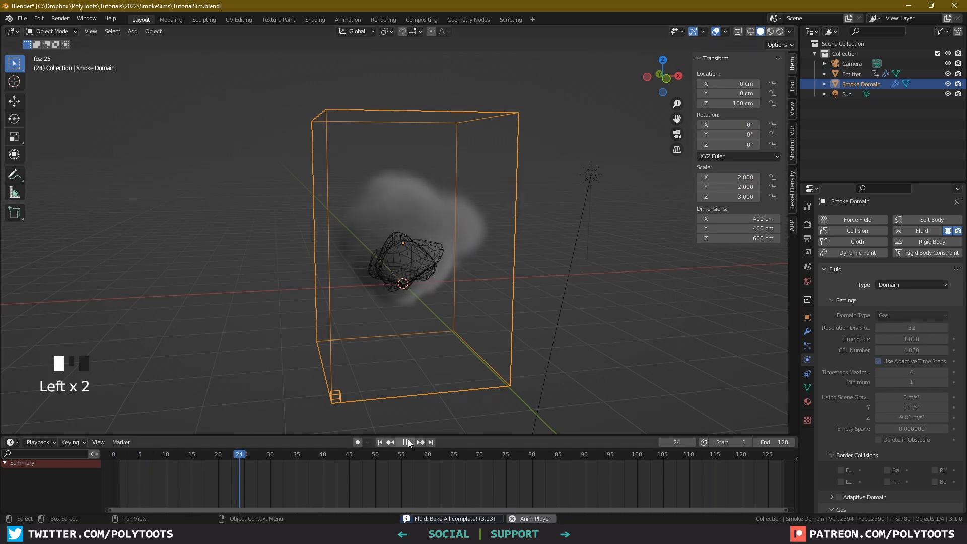
{"action": "left_click", "coordinate": [408, 443]}
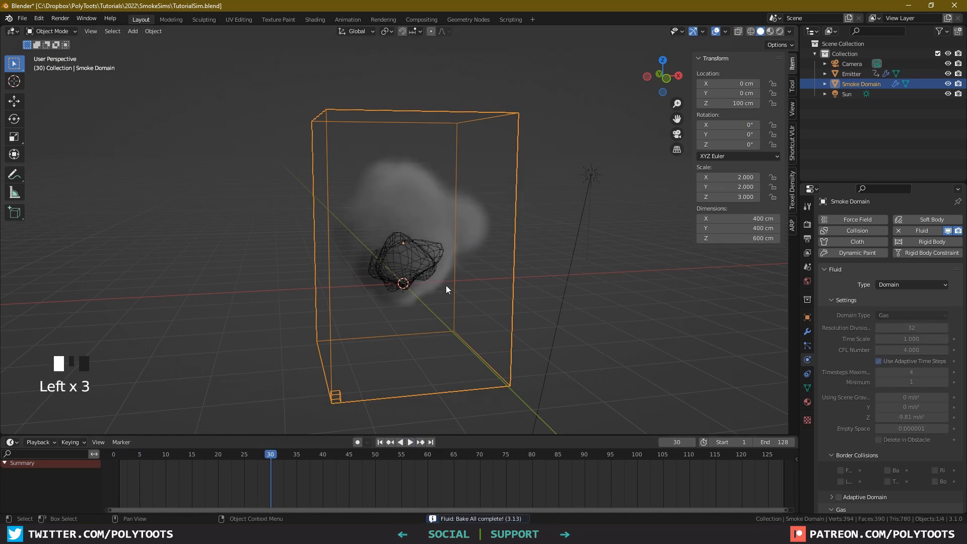
{"action": "left_click_drag", "start_coordinate": [446, 286], "coordinate": [429, 264], "text": "alt"}
{"action": "left_click_drag", "start_coordinate": [272, 454], "coordinate": [134, 443]}
{"action": "key", "text": "space"}
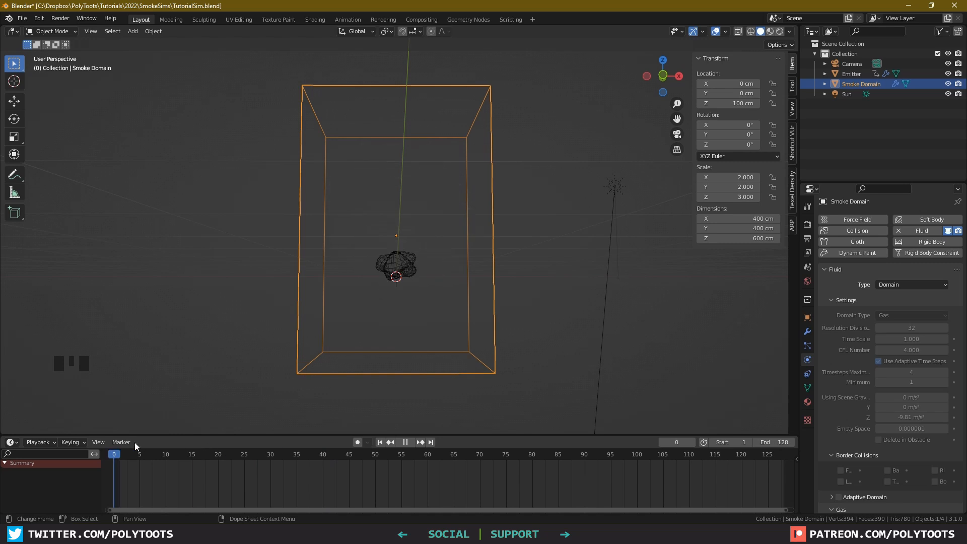
{"action": "key", "text": "space"}
{"action": "mouse_move", "coordinate": [440, 295]}
{"action": "left_mouse_down", "text": "alt"}
{"action": "mouse_move", "coordinate": [446, 313]}
{"action": "mouse_move", "coordinate": [452, 305]}
{"action": "left_mouse_up", "text": "alt"}
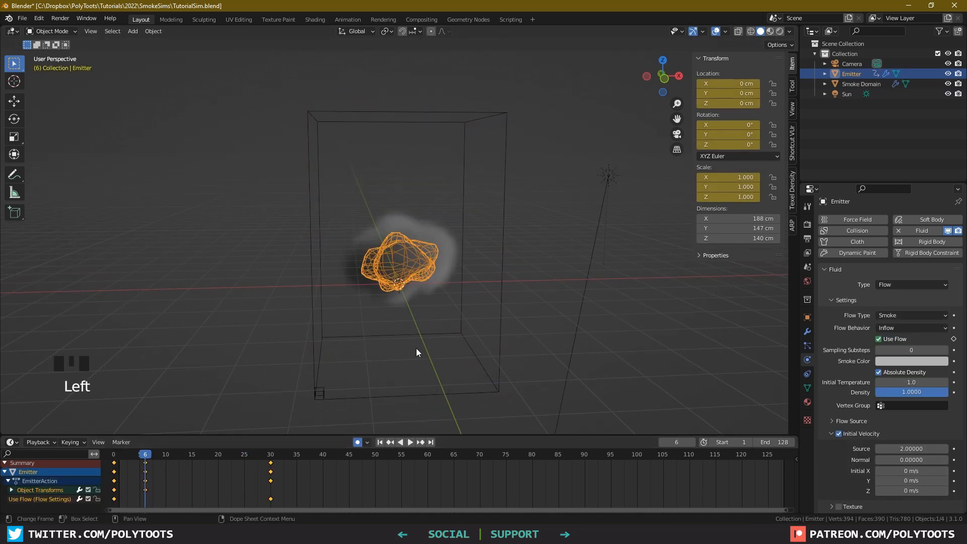
Keyframe the Emitter lowered along Z to about -42.8 cm at frame 6 and turn off Auto Keying
{"action": "left_click_drag", "start_coordinate": [416, 349], "coordinate": [423, 252], "text": "alt"}
{"action": "key", "text": "g"}
{"action": "key", "text": "z"}
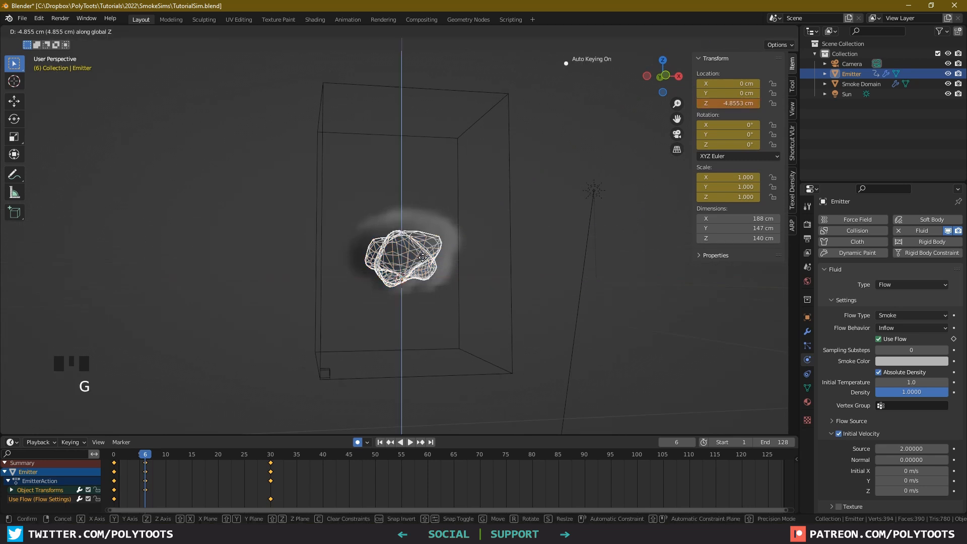
{"action": "left_click", "coordinate": [424, 274]}
{"action": "left_click_drag", "start_coordinate": [360, 423], "coordinate": [365, 443], "text": "alt"}
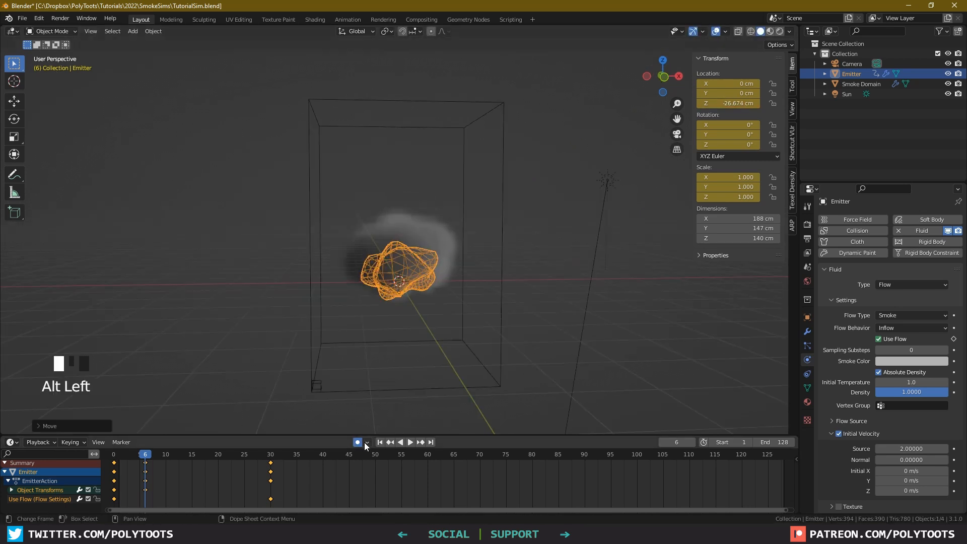
{"action": "left_click_drag", "start_coordinate": [138, 458], "coordinate": [114, 456]}
{"action": "left_click", "coordinate": [357, 442]}
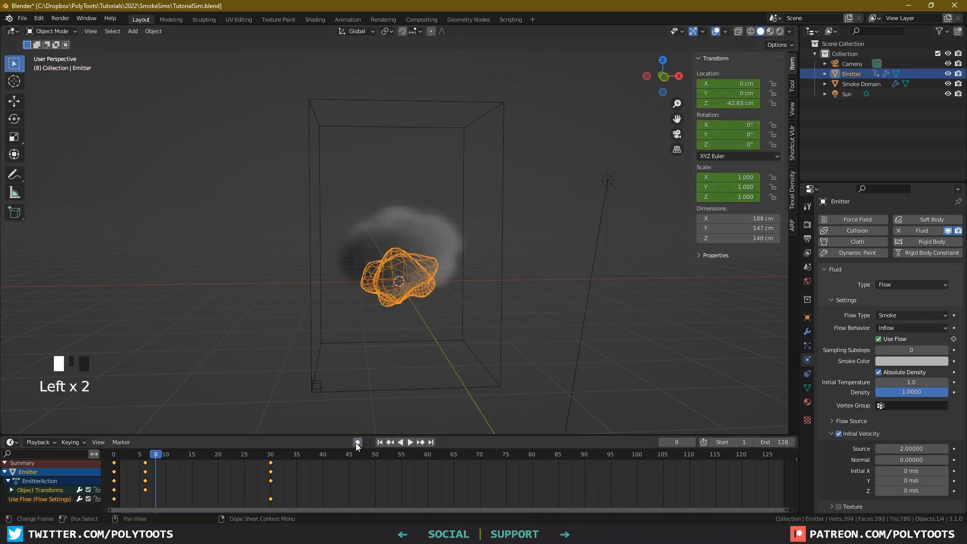
Rebake the Smoke Domain with the Emitter's downward motion and scrub through the smoke
{"action": "key", "text": "q"}
{"action": "left_click", "coordinate": [482, 287]}
{"action": "left_click_drag", "start_coordinate": [115, 456], "coordinate": [438, 461]}
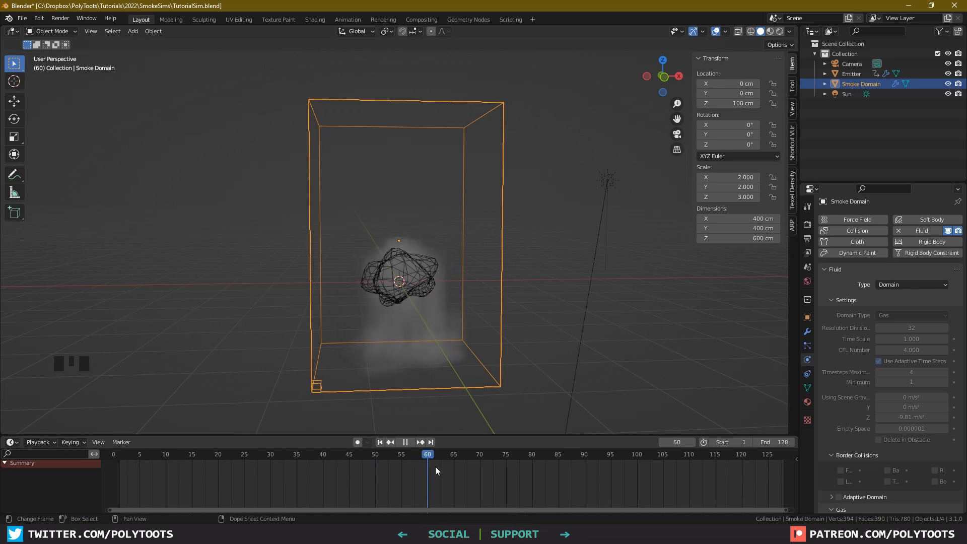
Select the Emitter, turn on Auto Keying and adjust its keyframed height along the Z axis
{"action": "left_click", "coordinate": [425, 277]}
{"action": "left_click", "coordinate": [358, 442]}
{"action": "key", "text": "g"}
{"action": "key", "text": "z"}
{"action": "left_click", "coordinate": [422, 278]}
{"action": "key", "text": "g"}
{"action": "key", "text": "z"}
{"action": "left_click", "coordinate": [403, 293]}
Free and rebake the Smoke Domain with the Emitter's adjusted height keyframes and scrub through the frames
{"action": "left_click", "coordinate": [502, 348]}
{"action": "key", "text": "q"}
{"action": "left_click", "coordinate": [502, 344]}
{"action": "key", "text": "q"}
{"action": "left_click", "coordinate": [490, 327]}
{"action": "left_click_drag", "start_coordinate": [559, 464], "coordinate": [361, 452]}
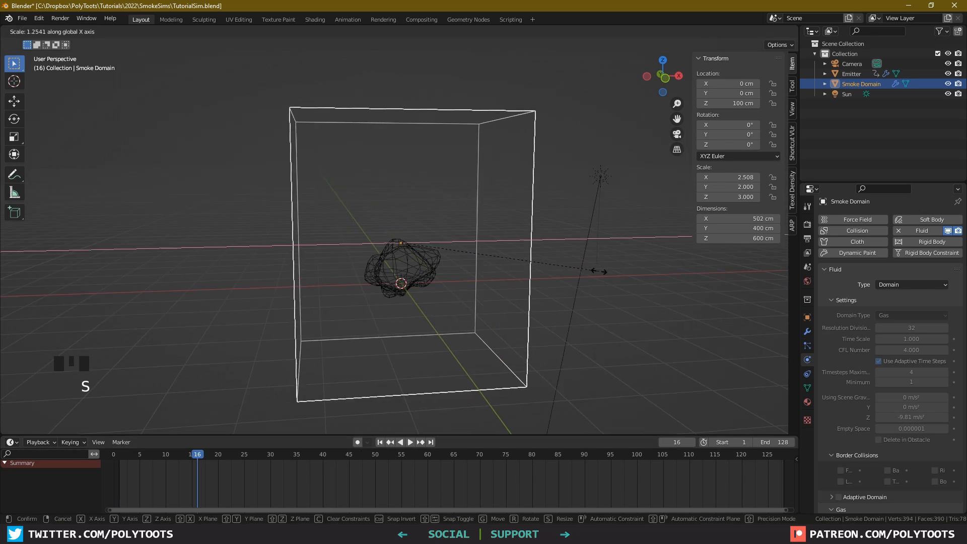
Widen the Smoke Domain along X and set its X, Y and Z dimensions to 500 cm
{"action": "left_click", "coordinate": [607, 273]}
{"action": "left_click_drag", "start_coordinate": [600, 274], "coordinate": [558, 295], "text": "alt"}
{"action": "left_click_drag", "start_coordinate": [752, 218], "coordinate": [752, 238]}
{"action": "type", "text": "500"}
{"action": "key", "text": "Return"}
Select the Camera and clear its rotation and location
{"action": "left_click", "coordinate": [607, 179]}
{"action": "left_click_drag", "start_coordinate": [607, 179], "coordinate": [482, 280], "text": "alt"}
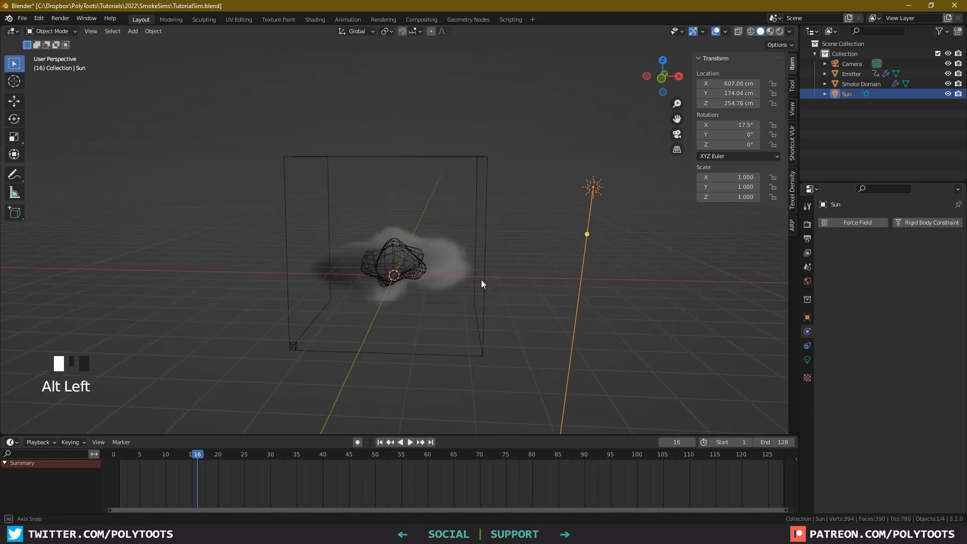
{"action": "scroll", "coordinate": [482, 280], "scroll_direction": "down", "scroll_amount": 3}
{"action": "left_click", "coordinate": [563, 176]}
{"action": "scroll", "coordinate": [609, 174], "scroll_direction": "up", "scroll_amount": 2}
{"action": "left_click_drag", "start_coordinate": [609, 174], "coordinate": [606, 157], "text": "alt"}
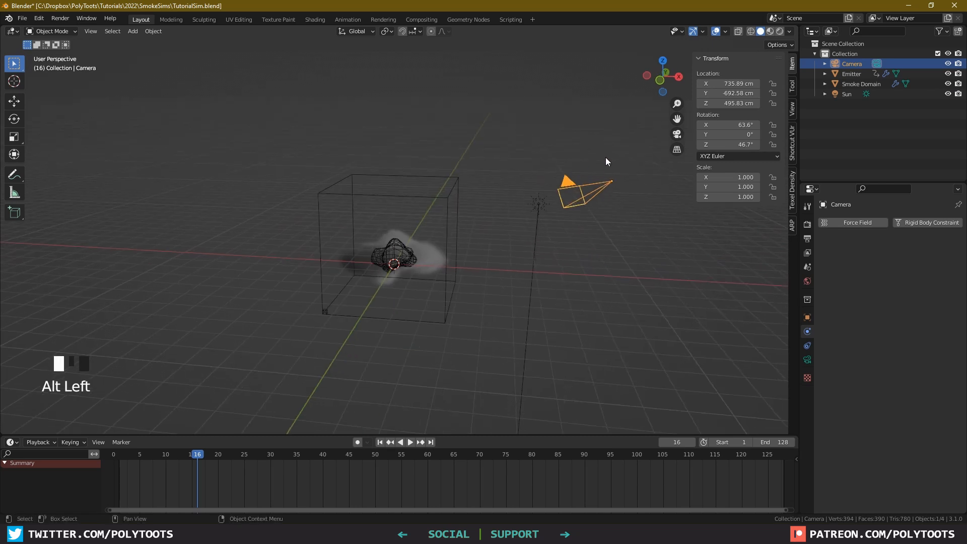
{"action": "key", "text": "alt+r"}
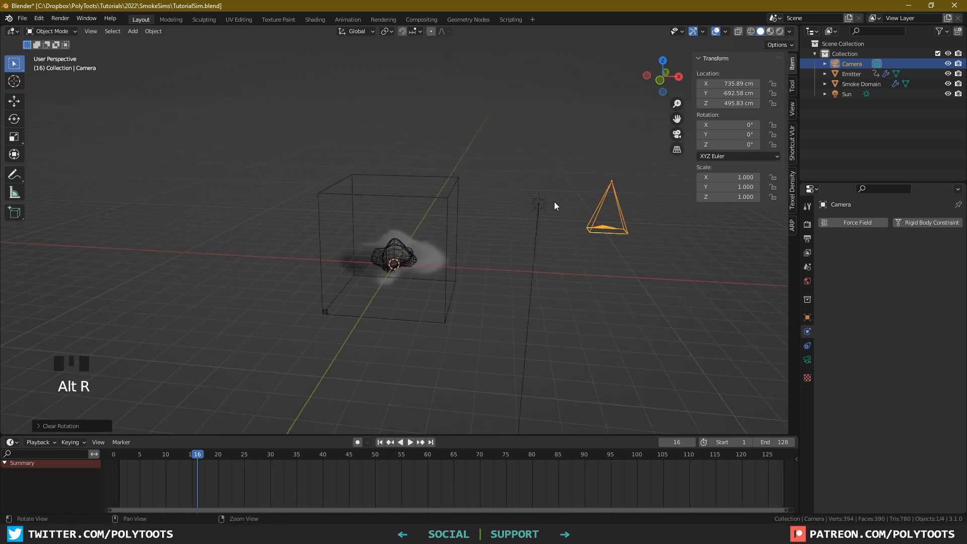
{"action": "key", "text": "alt+g"}
Move the Camera back along the Y axis to about -973 cm
{"action": "left_click_drag", "start_coordinate": [506, 252], "coordinate": [406, 275], "text": "alt"}
{"action": "scroll", "coordinate": [406, 275], "scroll_direction": "up", "scroll_amount": 2}
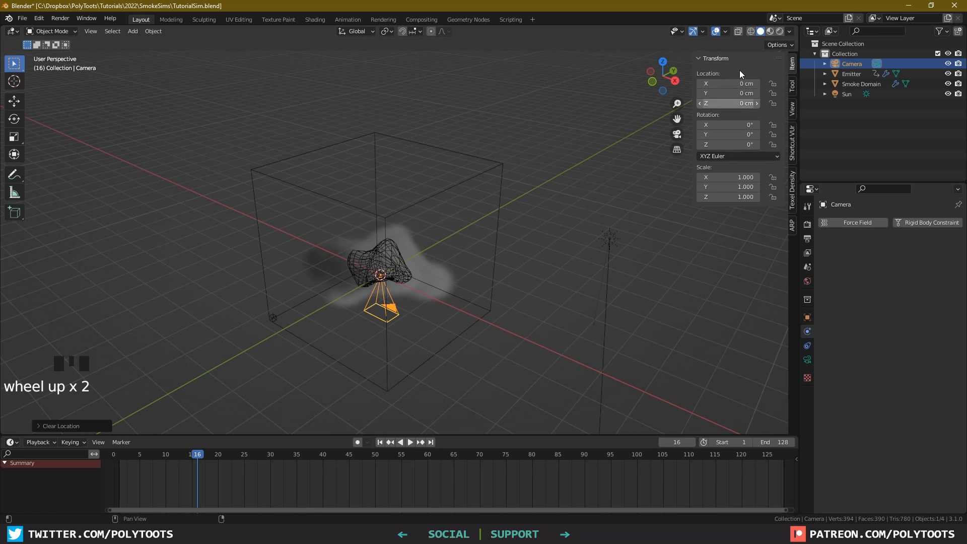
{"action": "left_click_drag", "start_coordinate": [529, 225], "coordinate": [453, 237], "text": "alt"}
{"action": "key", "text": "g"}
{"action": "key", "text": "y"}
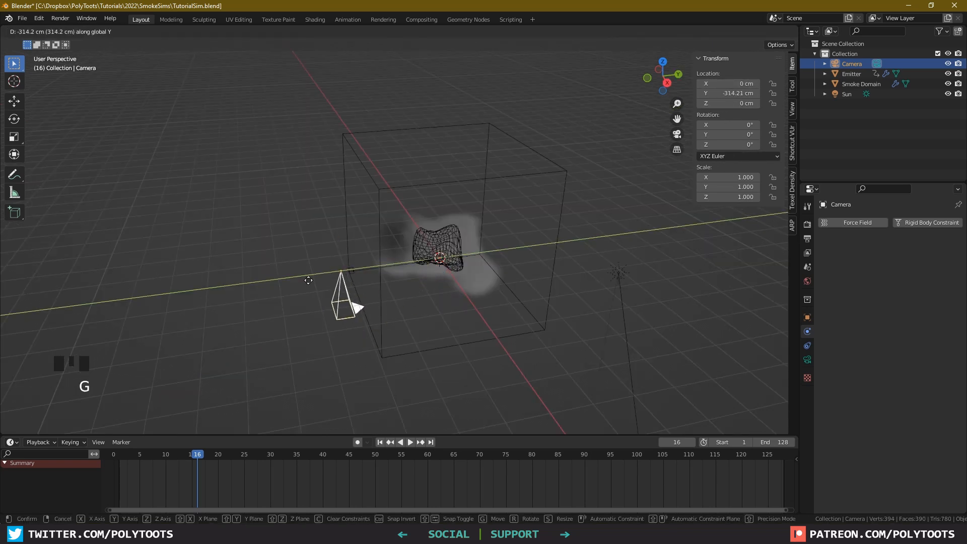
{"action": "left_click", "coordinate": [114, 306]}
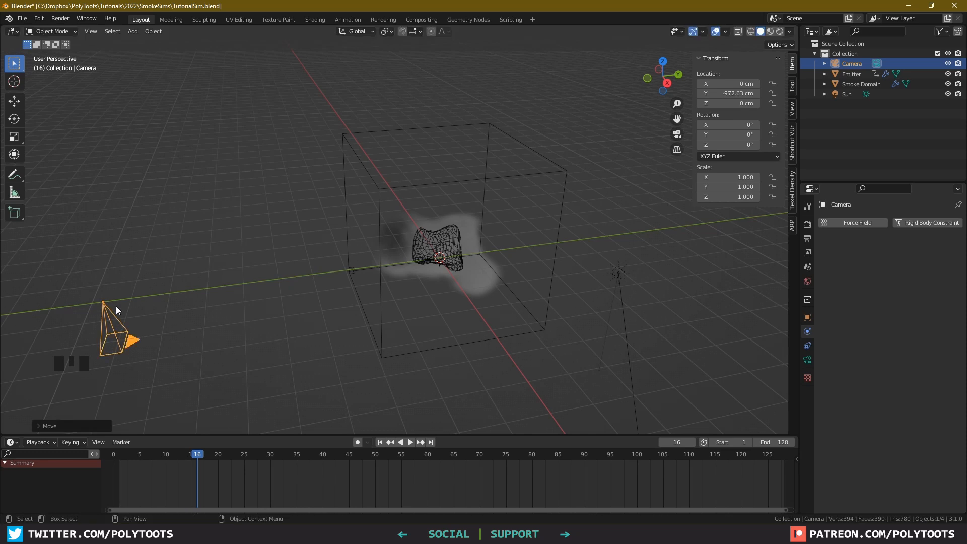
Rotate the Camera with the Transform gizmo to 90° about X so it faces the smoke
{"action": "middle_click_drag", "start_coordinate": [116, 306], "coordinate": [279, 269]}
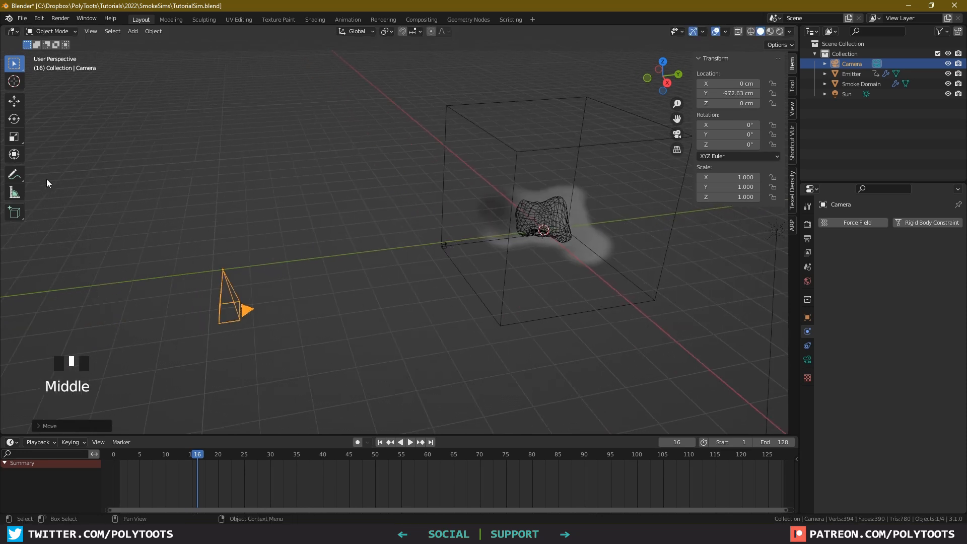
{"action": "left_click", "coordinate": [18, 155]}
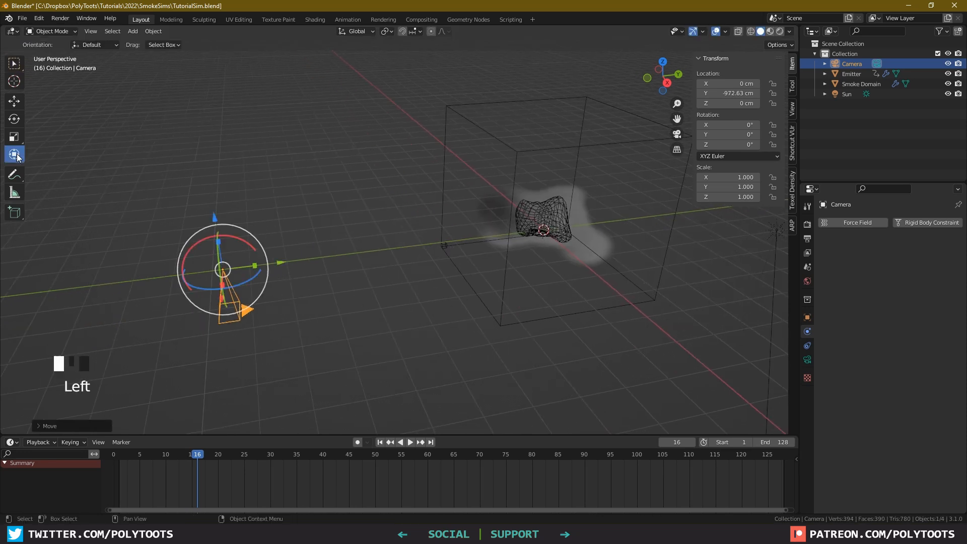
{"action": "left_click", "coordinate": [16, 121]}
{"action": "left_click", "coordinate": [16, 121]}
{"action": "left_click", "coordinate": [14, 101]}
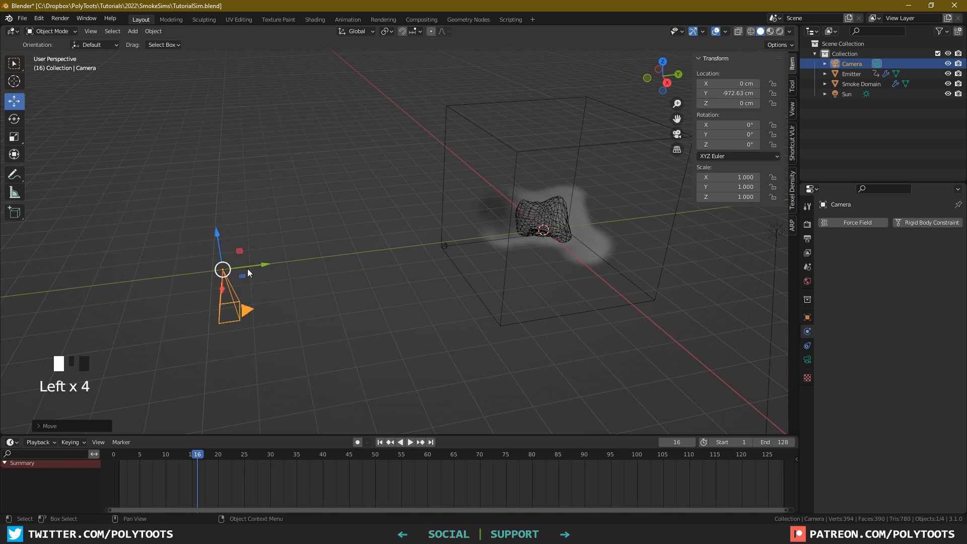
{"action": "left_click", "coordinate": [14, 155]}
{"action": "left_click", "coordinate": [14, 156]}
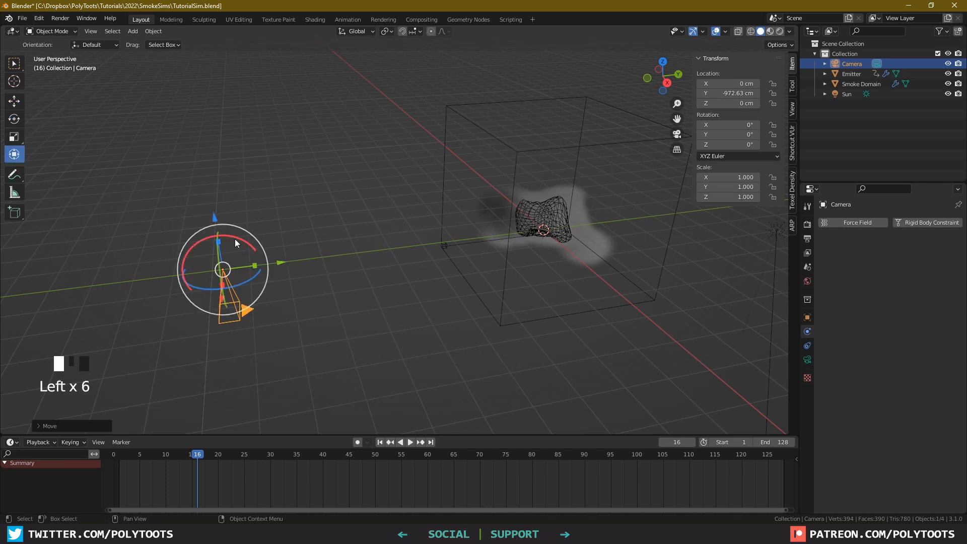
{"action": "left_click_drag", "start_coordinate": [236, 239], "coordinate": [194, 256], "text": "ctrl"}
{"action": "key", "text": "q"}
Look through the Camera and set the render resolution to 256 by 256 px
{"action": "left_click_drag", "start_coordinate": [302, 264], "coordinate": [355, 244], "text": "alt"}
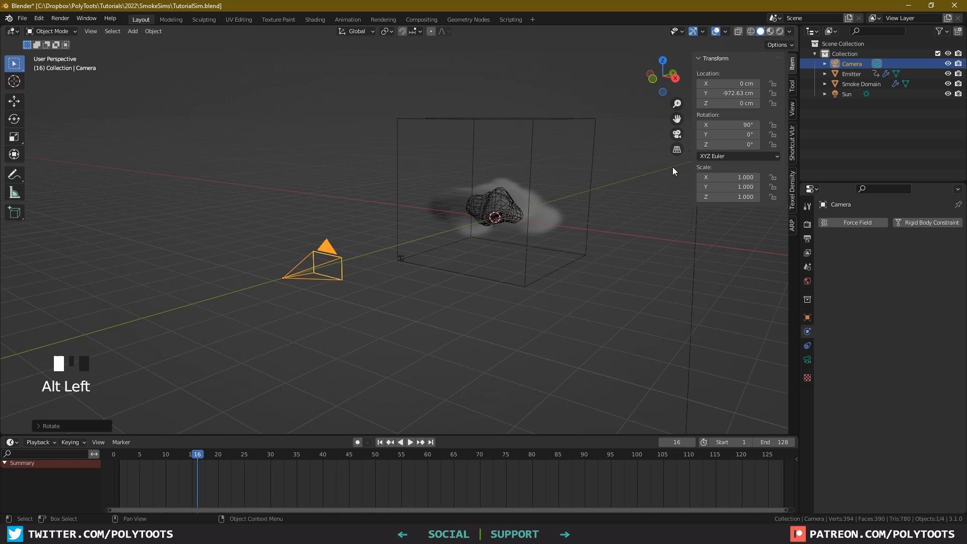
{"action": "left_click", "coordinate": [678, 134]}
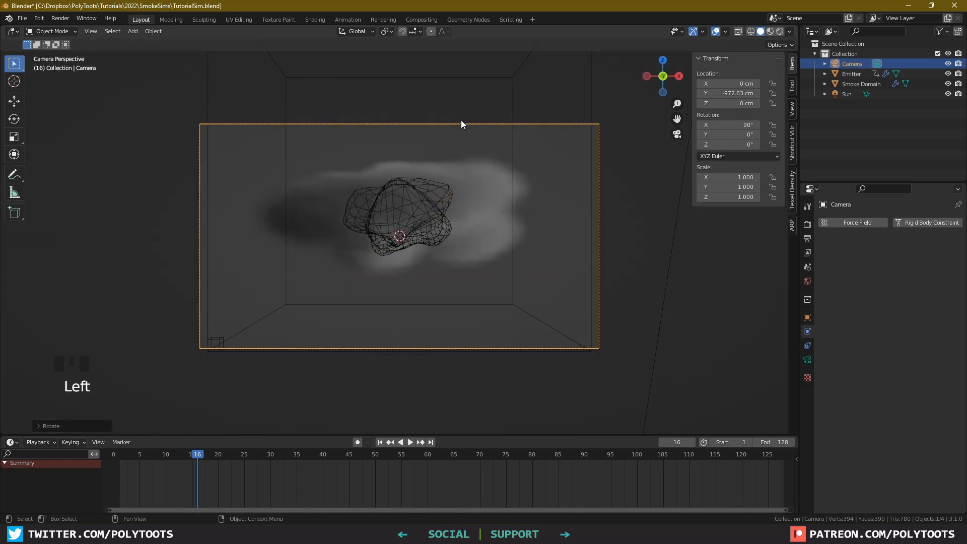
{"action": "left_click", "coordinate": [808, 226]}
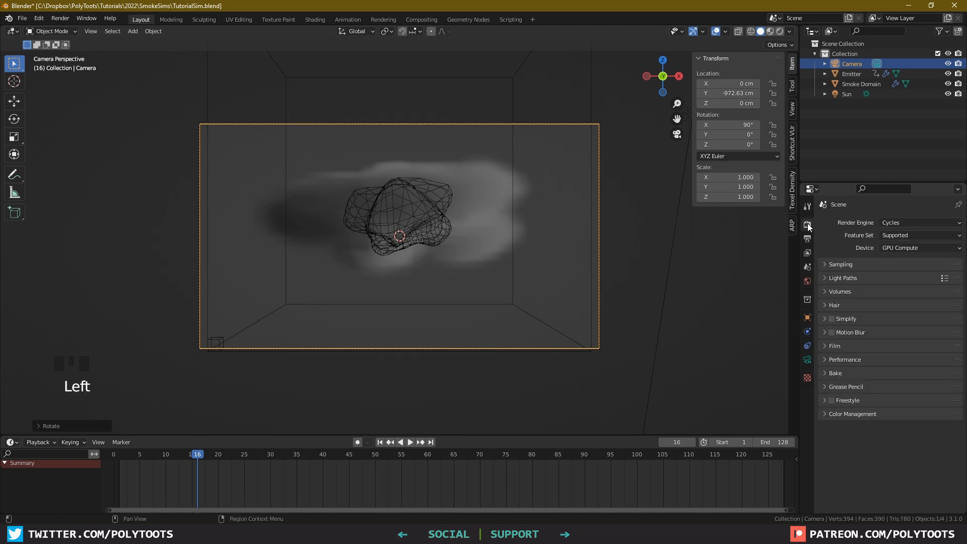
{"action": "left_click", "coordinate": [808, 238]}
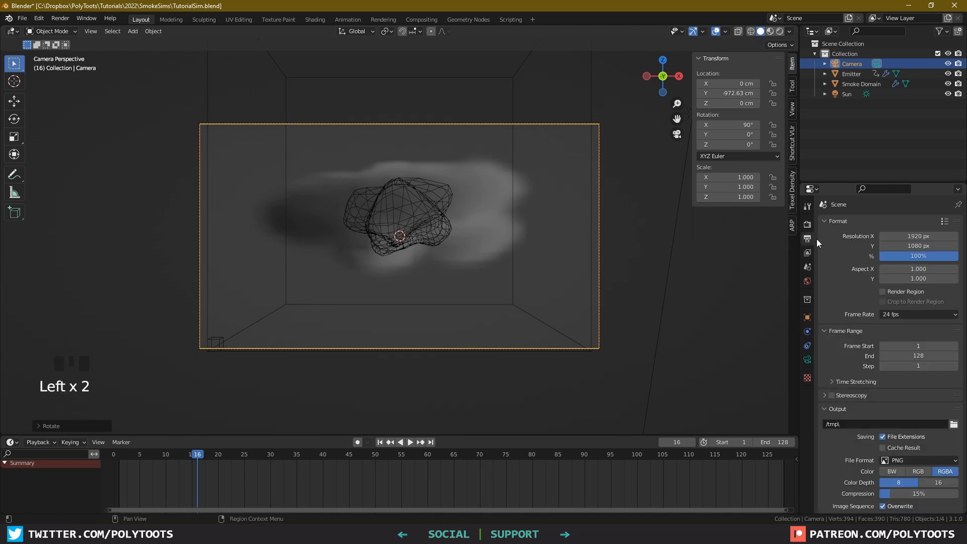
{"action": "left_click", "coordinate": [918, 236]}
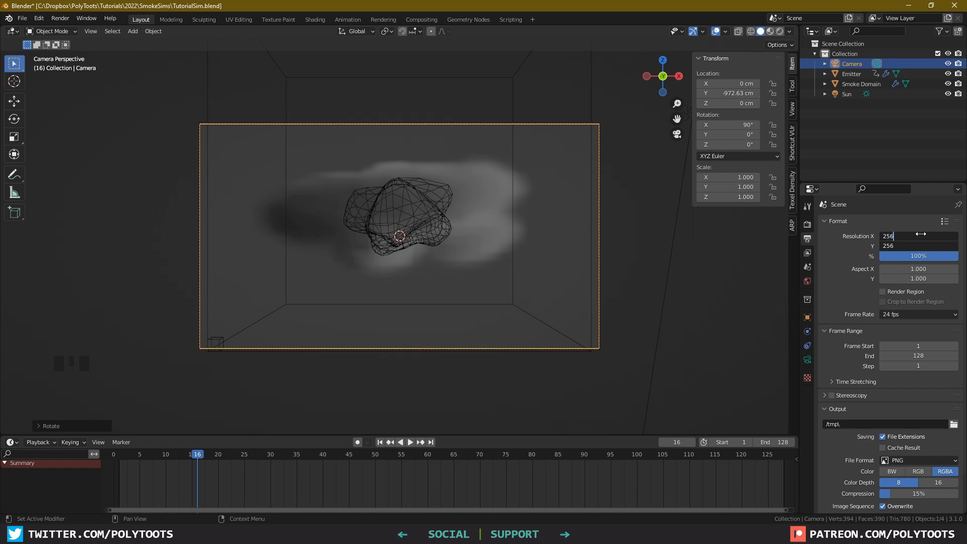
{"action": "key", "text": "Return"}
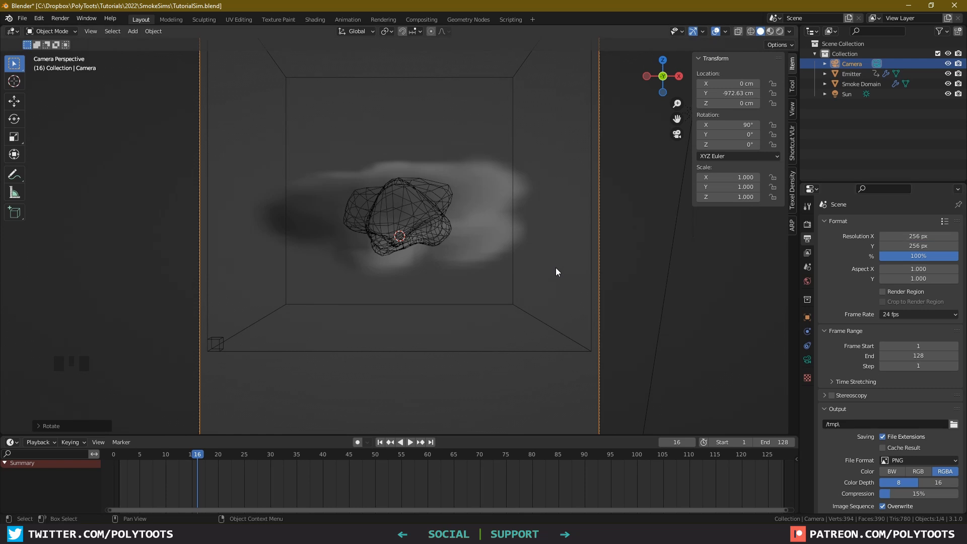
With the Camera selected, enable the Camera to View lock so viewport navigation moves it
{"action": "left_click", "coordinate": [852, 74]}
{"action": "left_click", "coordinate": [851, 63]}
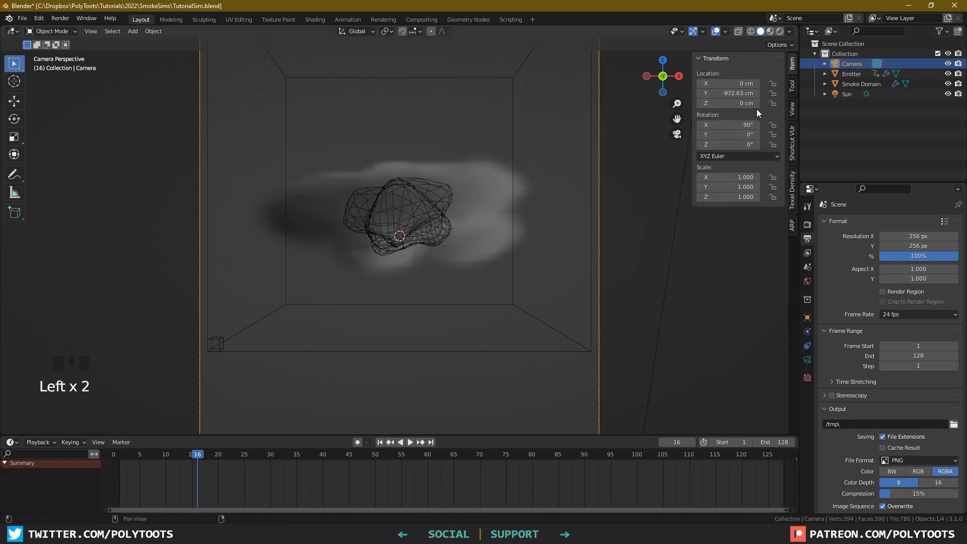
{"action": "left_click", "coordinate": [792, 105]}
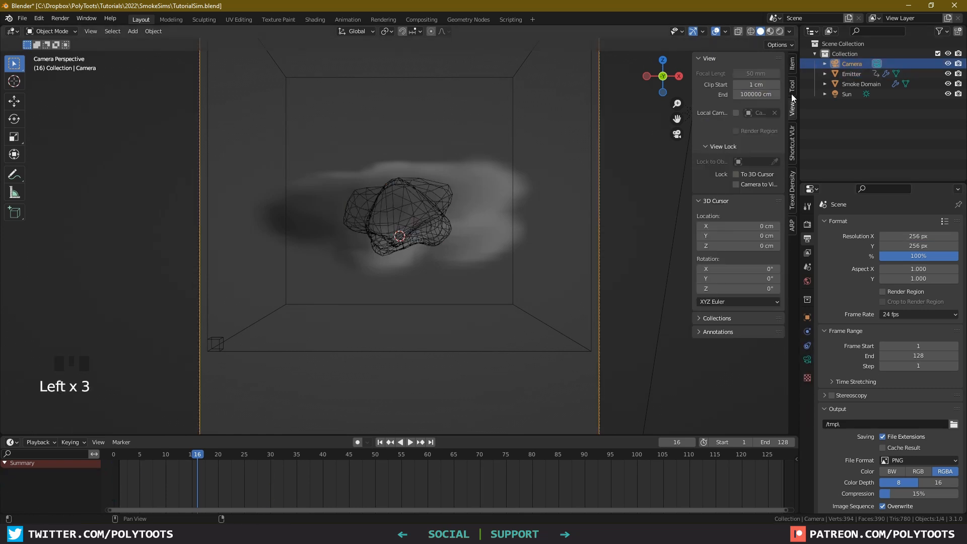
{"action": "left_click_drag", "start_coordinate": [693, 145], "coordinate": [675, 144]}
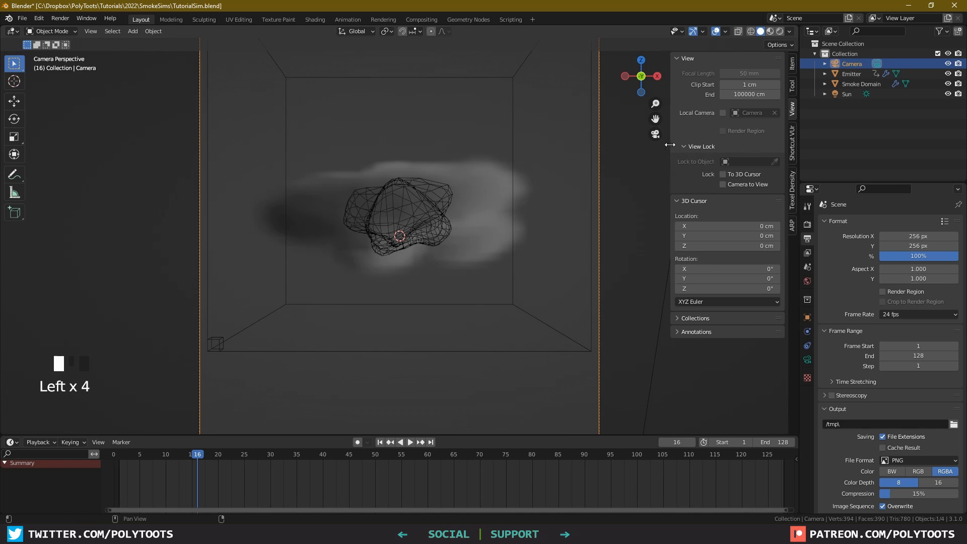
{"action": "left_click", "coordinate": [725, 185]}
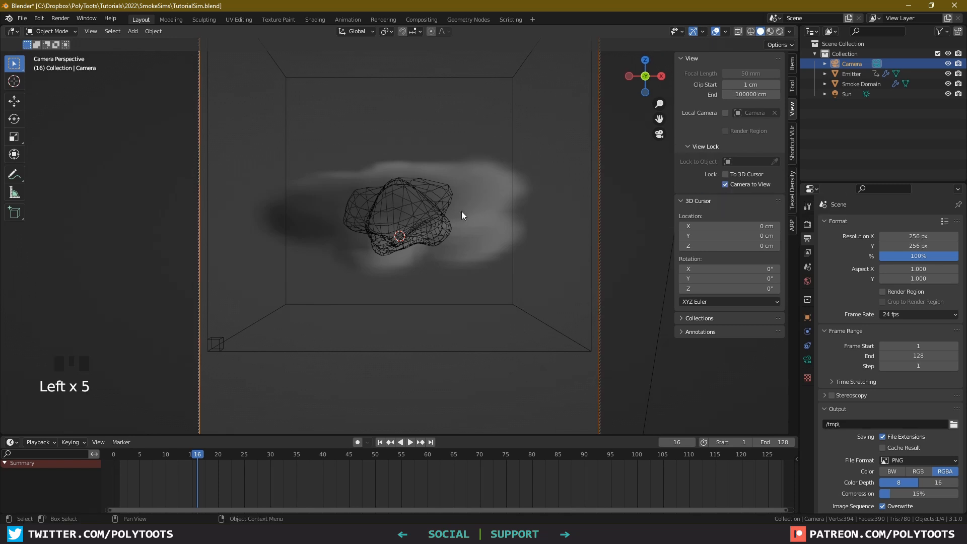
{"action": "middle_click_drag", "start_coordinate": [461, 211], "coordinate": [487, 231]}
{"action": "scroll", "coordinate": [430, 247], "scroll_direction": "down", "scroll_amount": 7}
{"action": "scroll", "coordinate": [429, 247], "scroll_direction": "up", "scroll_amount": 7}
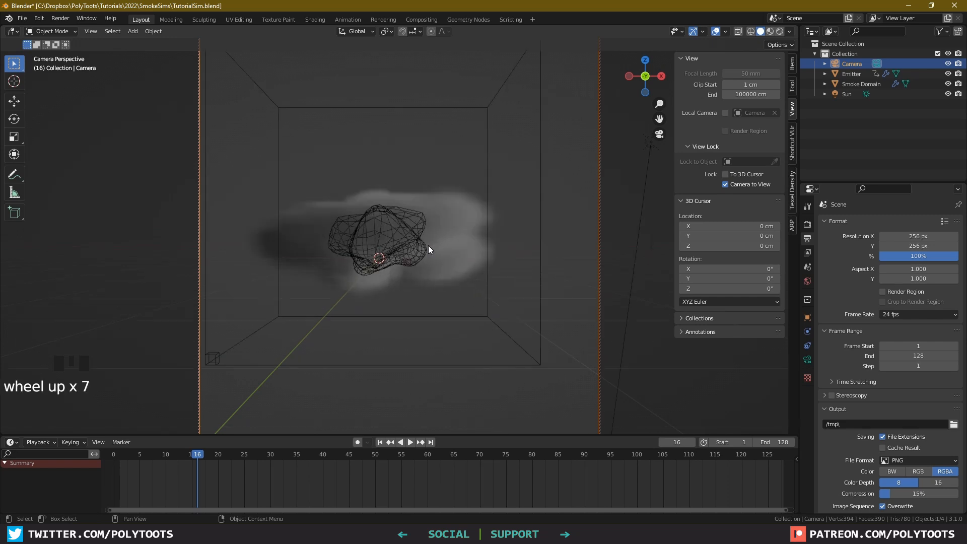
{"action": "middle_click_drag", "start_coordinate": [428, 246], "coordinate": [450, 208]}
{"action": "key", "text": "ctrl+z"}
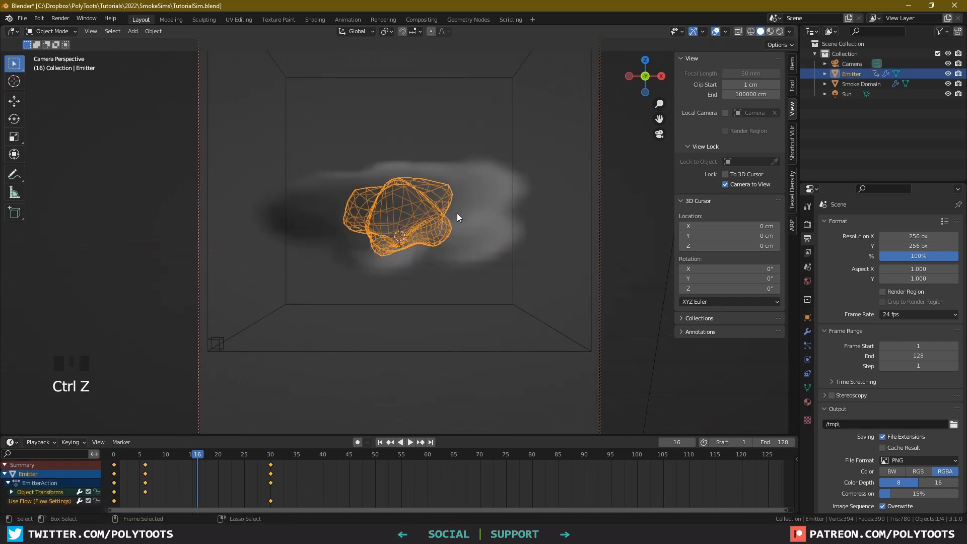
Disable the Camera to View lock and raise the Camera by about 100 cm along the Z axis
{"action": "left_click", "coordinate": [734, 184]}
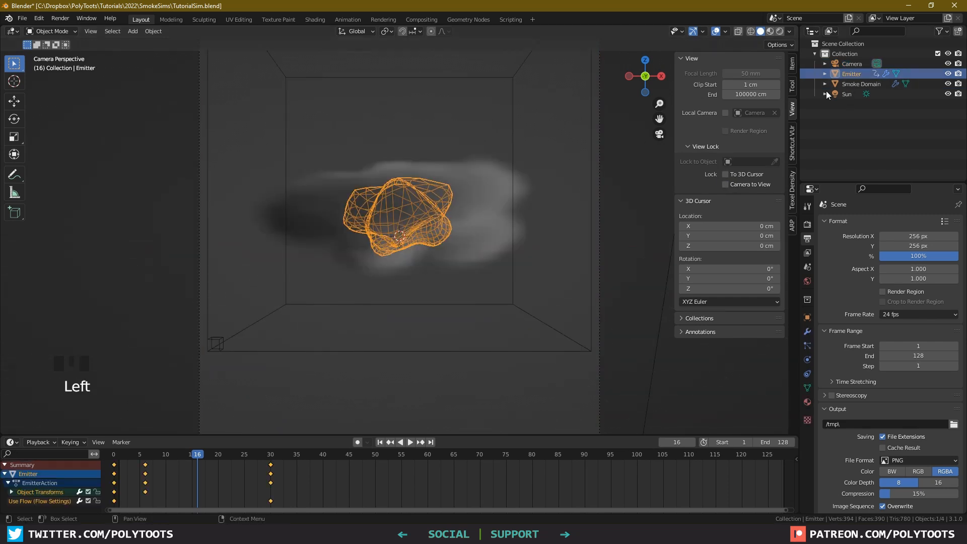
{"action": "left_click", "coordinate": [851, 85]}
{"action": "left_click", "coordinate": [863, 73]}
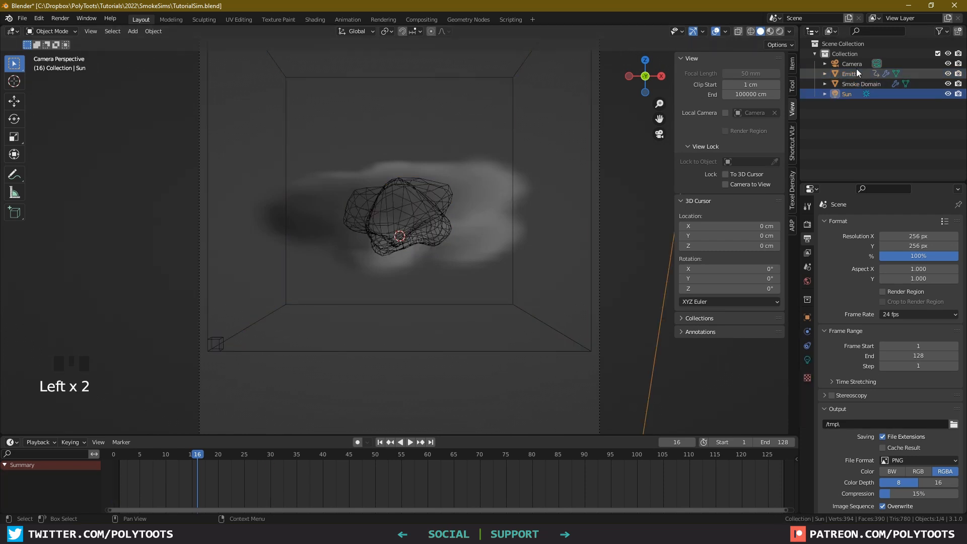
{"action": "left_click", "coordinate": [855, 66]}
{"action": "key", "text": "g"}
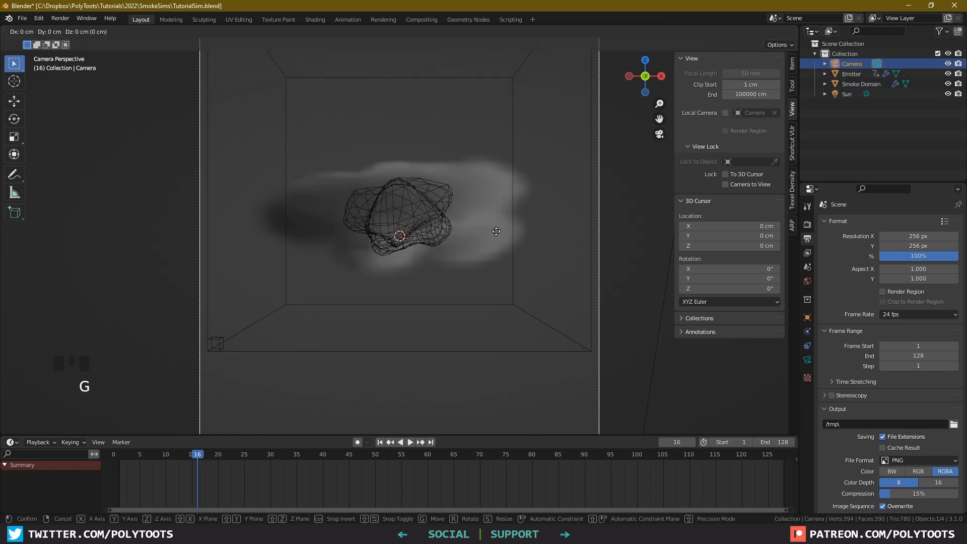
{"action": "key", "text": "z"}
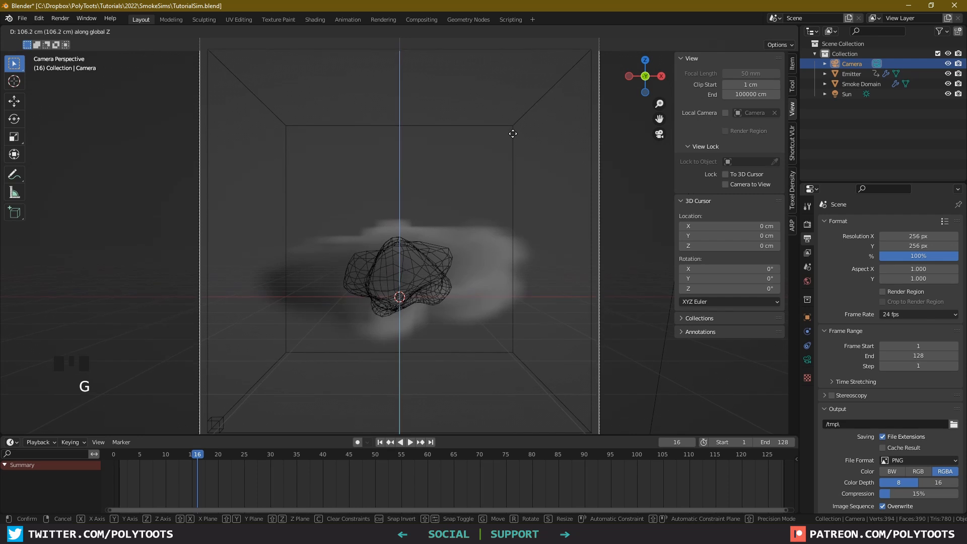
{"action": "left_click", "coordinate": [512, 141]}
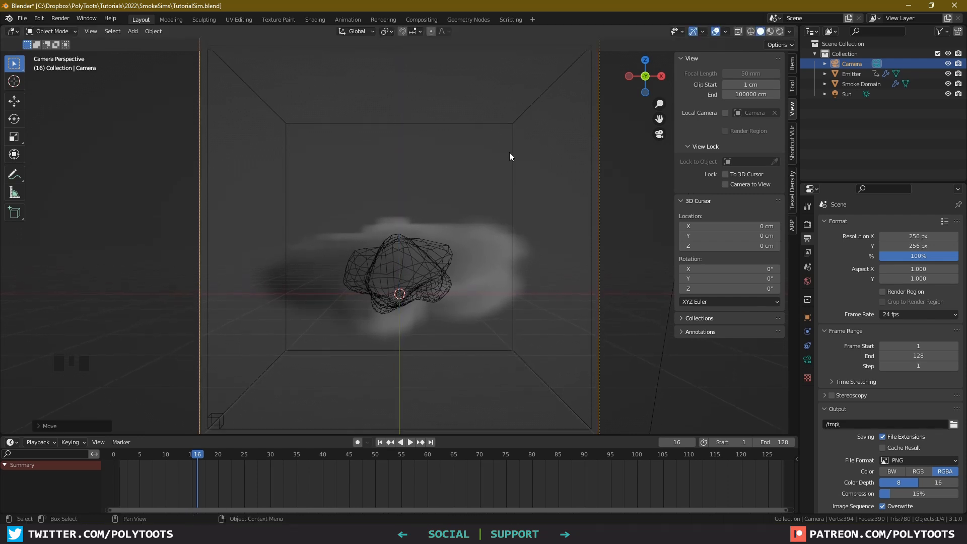
Move the Camera slightly closer along the Y axis so the Smoke Domain nearly fills the frame
{"action": "key", "text": "g"}
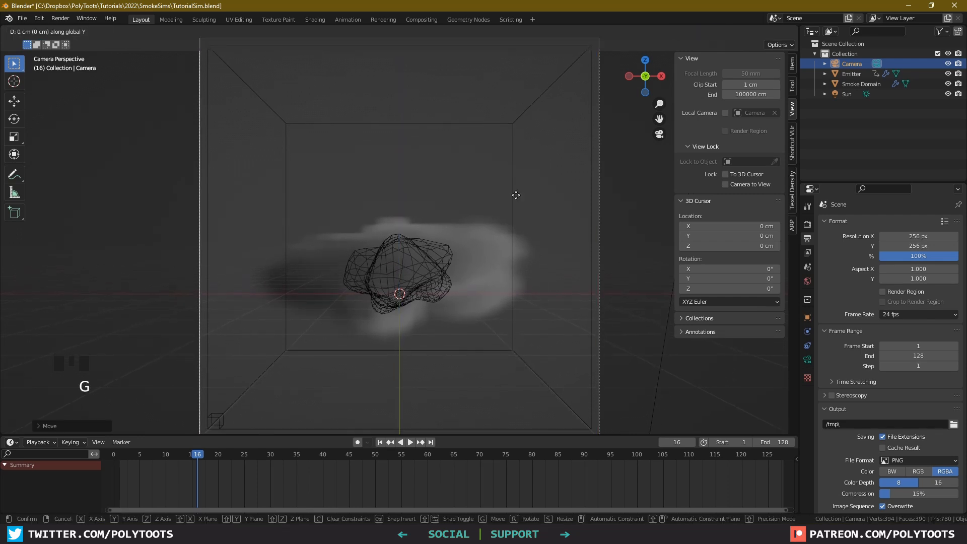
{"action": "key", "text": "y"}
{"action": "left_click", "coordinate": [515, 216]}
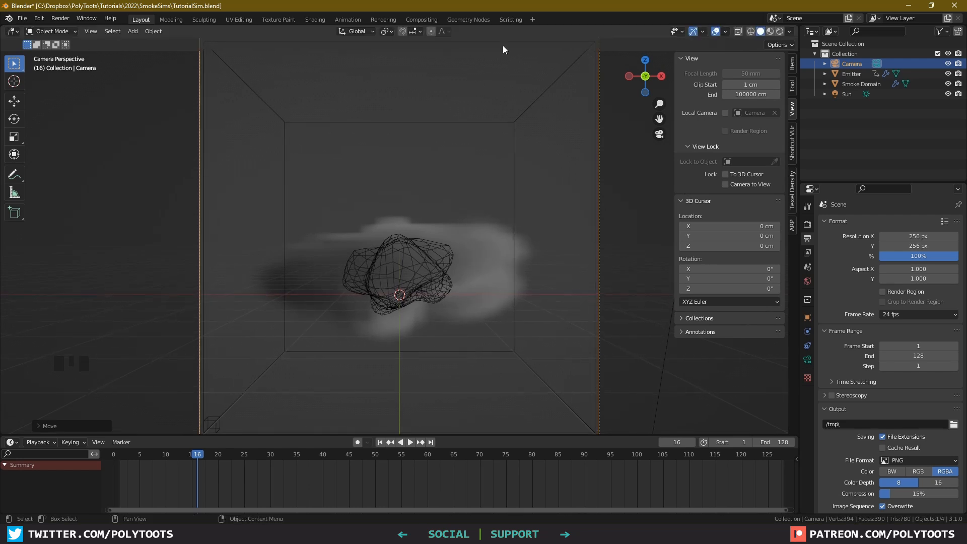
Free the Smoke Domain's cached simulation, bake it all again and play back the result
{"action": "left_click", "coordinate": [526, 367]}
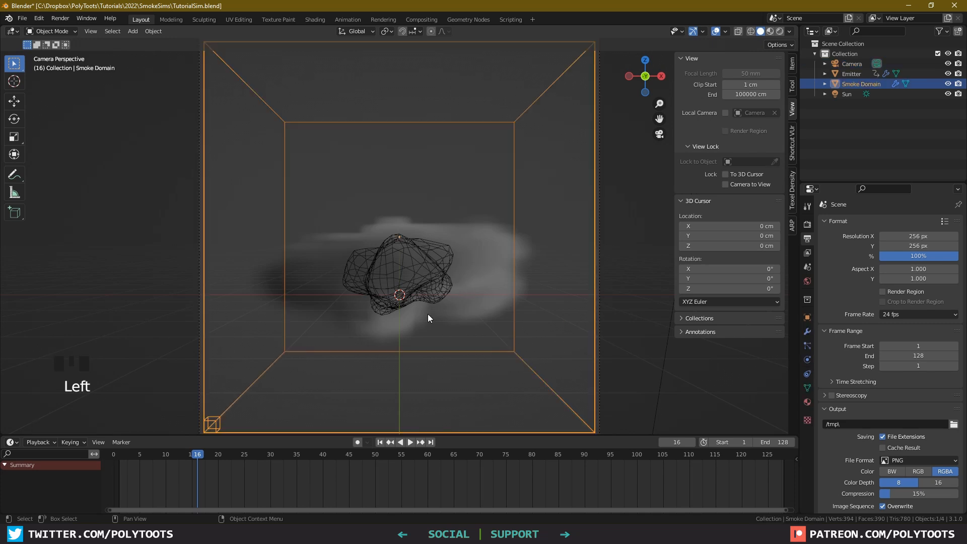
{"action": "key", "text": "q"}
{"action": "left_click", "coordinate": [554, 297]}
{"action": "key", "text": "q"}
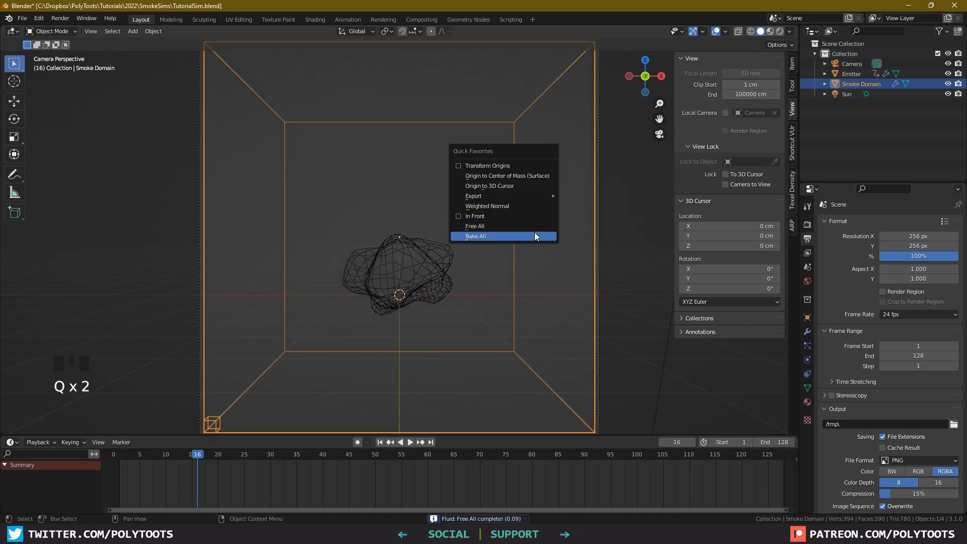
{"action": "left_click", "coordinate": [534, 236]}
{"action": "left_click", "coordinate": [409, 443]}
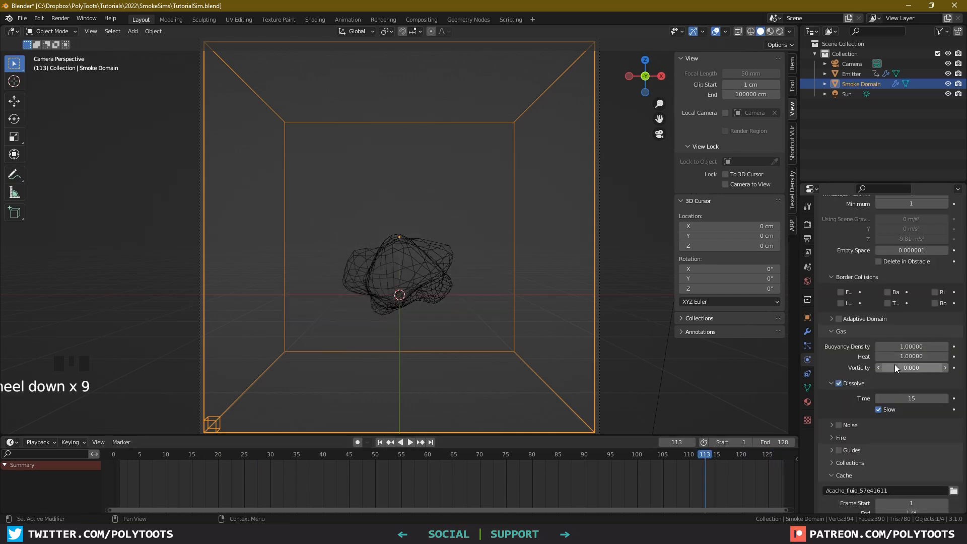
Set the Smoke Domain's Dissolve time to 20 and rebake the simulation
{"action": "scroll", "coordinate": [896, 366], "scroll_direction": "down", "scroll_amount": 1}
{"action": "left_click", "coordinate": [918, 377]}
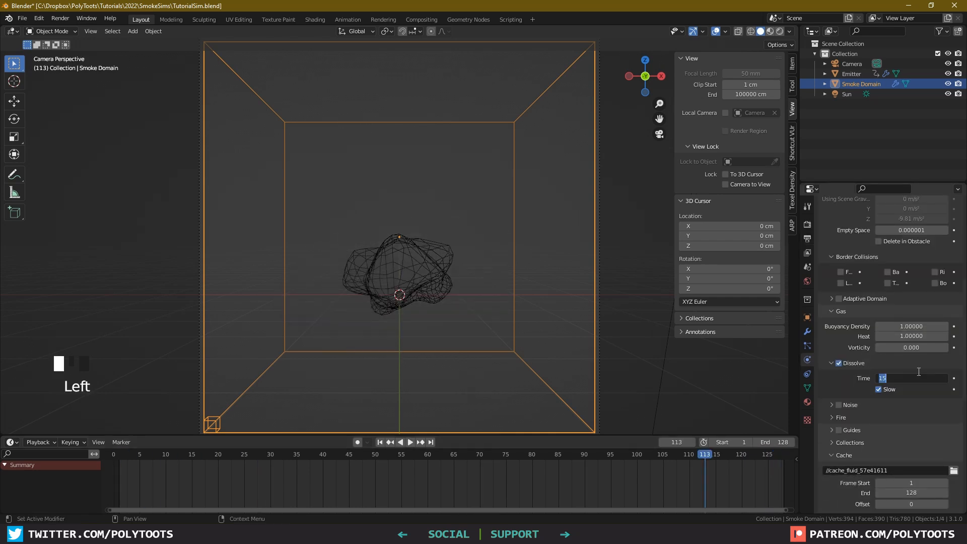
{"action": "type", "text": "20"}
{"action": "key", "text": "Return"}
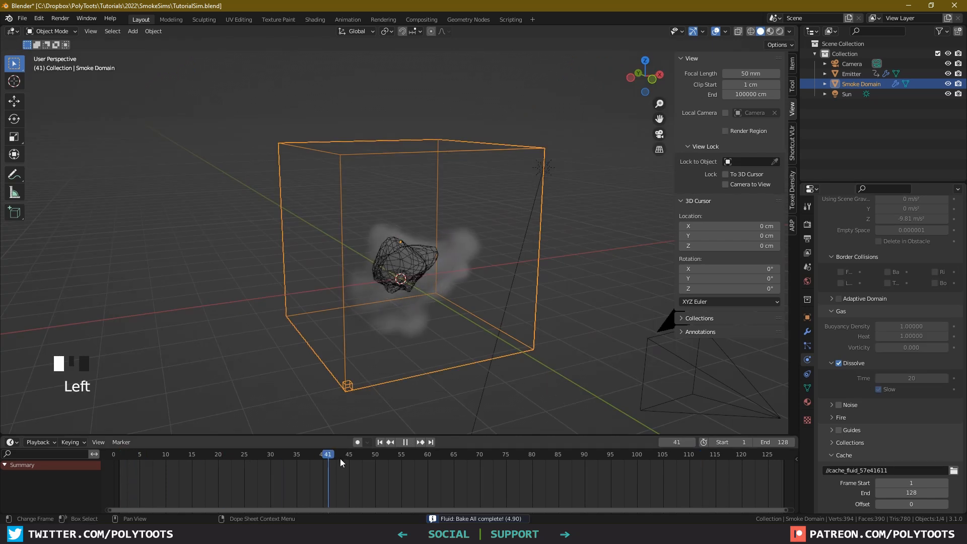
Scrub through the last frames of the timeline to check how the smoke dissolves inside the domain
{"action": "left_click_drag", "start_coordinate": [646, 456], "coordinate": [708, 456]}
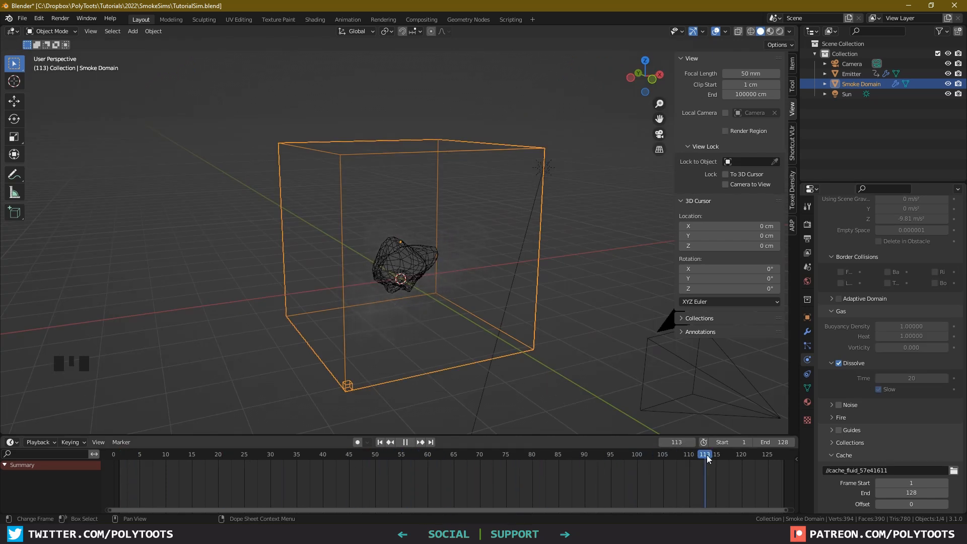
{"action": "left_click_drag", "start_coordinate": [769, 459], "coordinate": [657, 456]}
{"action": "left_click_drag", "start_coordinate": [593, 389], "coordinate": [533, 340], "text": "alt"}
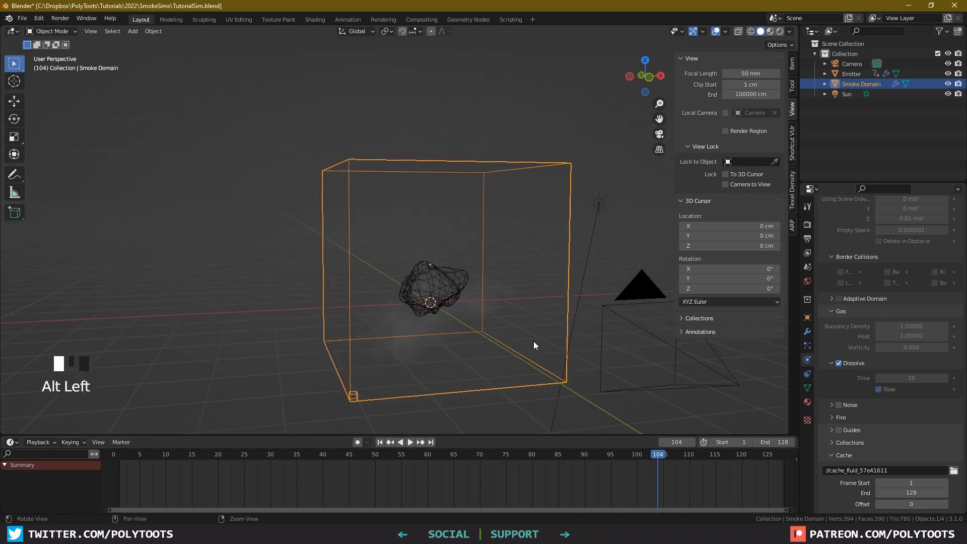
{"action": "scroll", "coordinate": [442, 382], "scroll_direction": "up", "scroll_amount": 2}
{"action": "left_click_drag", "start_coordinate": [663, 455], "coordinate": [727, 457]}
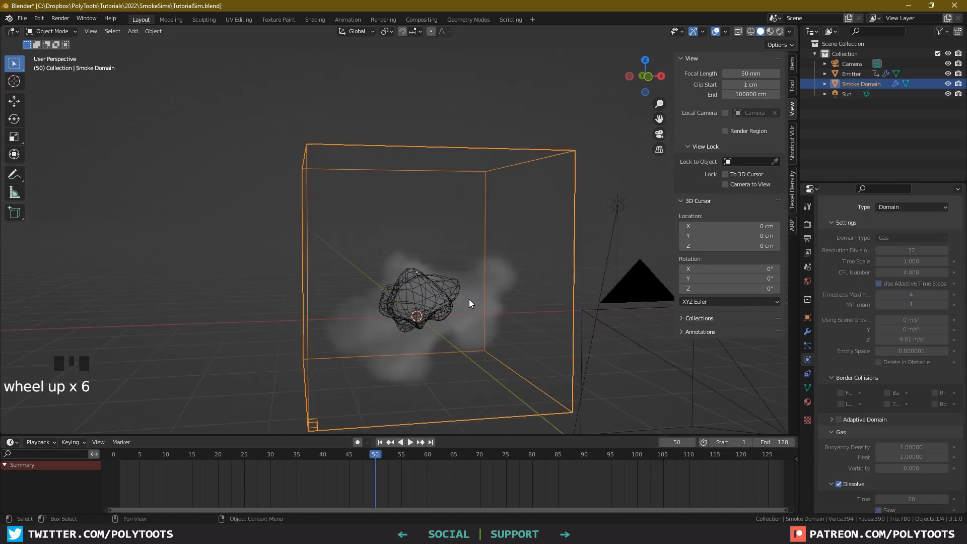
Free the baked smoke data and set the Smoke Domain's gas Vorticity to 0.1
{"action": "key", "text": "q"}
{"action": "left_click", "coordinate": [468, 291]}
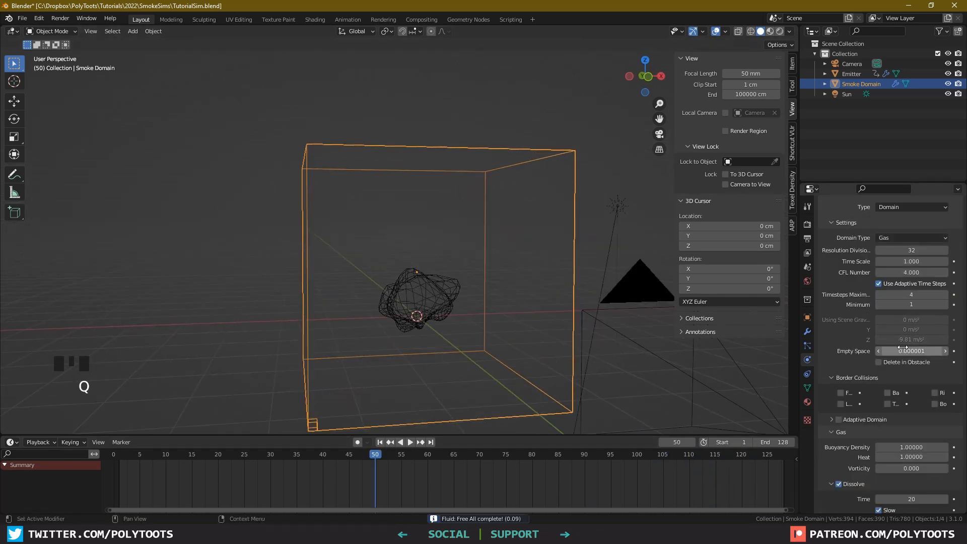
{"action": "scroll", "coordinate": [915, 356], "scroll_direction": "down", "scroll_amount": 6}
{"action": "scroll", "coordinate": [916, 352], "scroll_direction": "down", "scroll_amount": 5}
{"action": "left_click", "coordinate": [926, 328]}
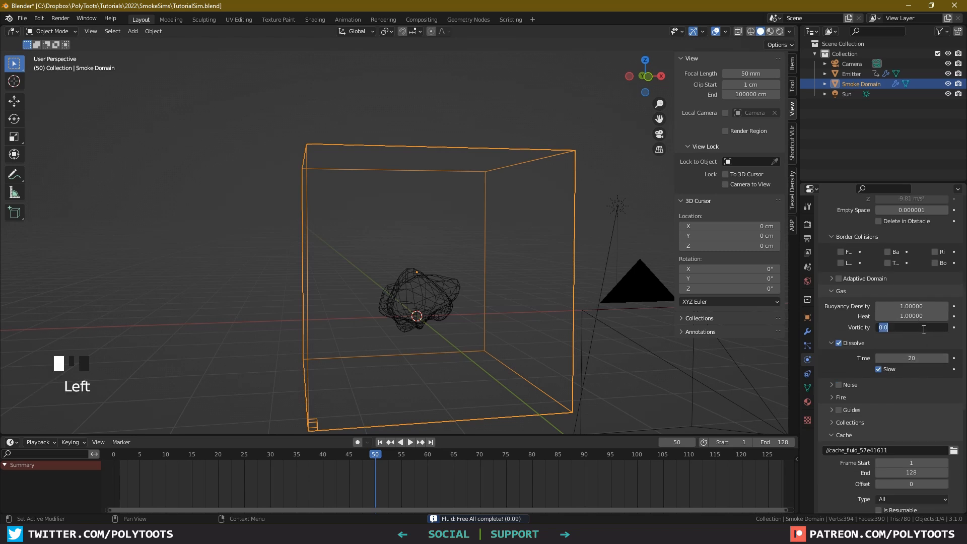
{"action": "type", "text": ".1"}
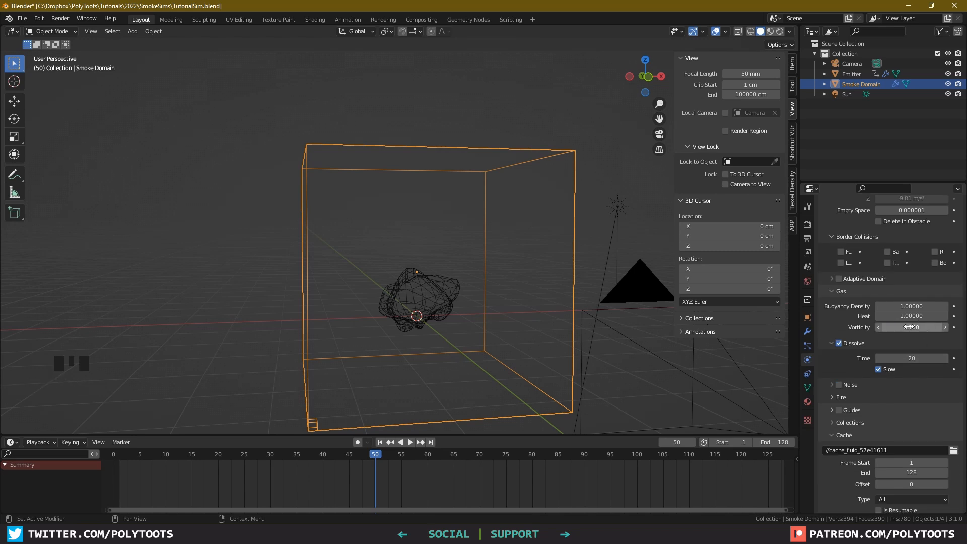
Enable Noise on the Smoke Domain with its default settings and bake the whole simulation
{"action": "left_click", "coordinate": [831, 385]}
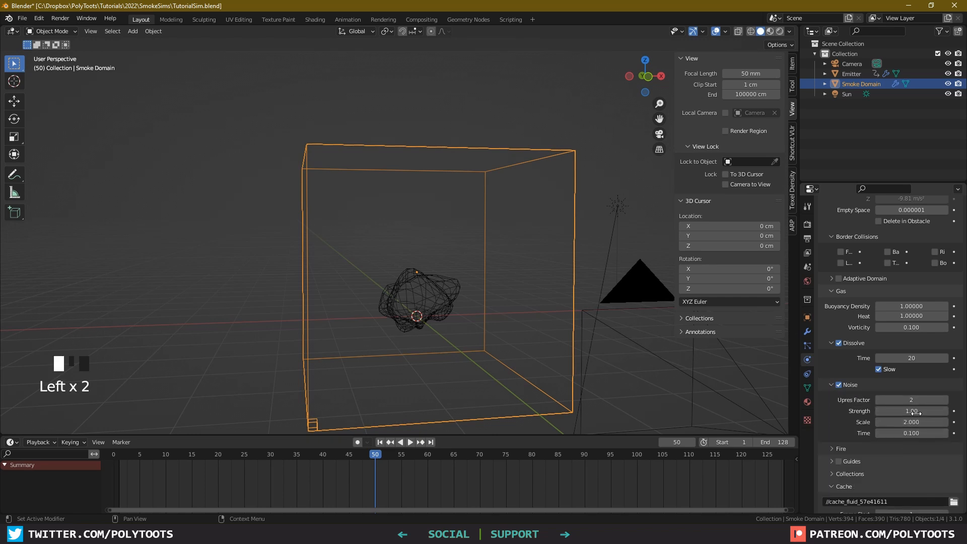
{"action": "middle_click_drag", "start_coordinate": [537, 237], "coordinate": [545, 248]}
{"action": "key", "text": "q"}
{"action": "left_click", "coordinate": [507, 265]}
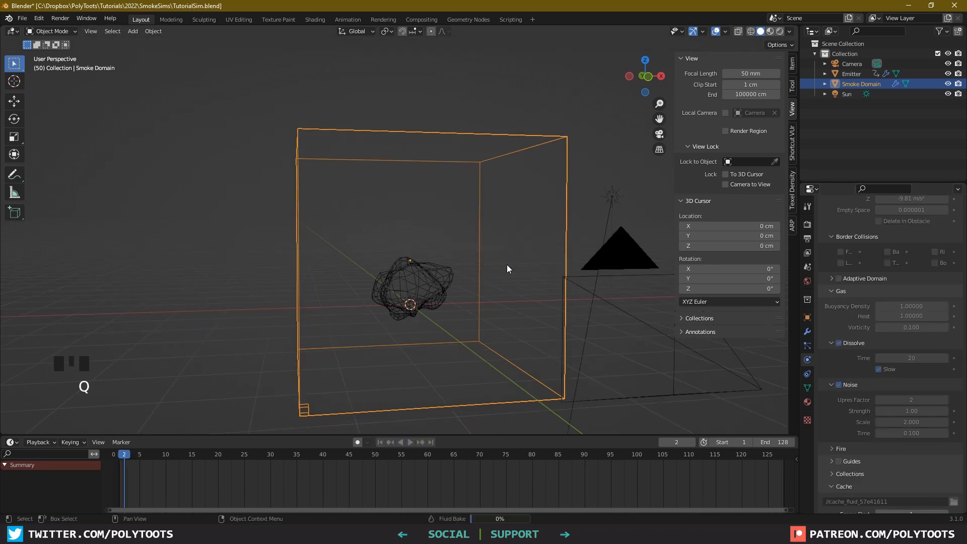
Scrub and play the baked simulation from frame 1, examining the added smoke detail from several angles
{"action": "left_click", "coordinate": [120, 457]}
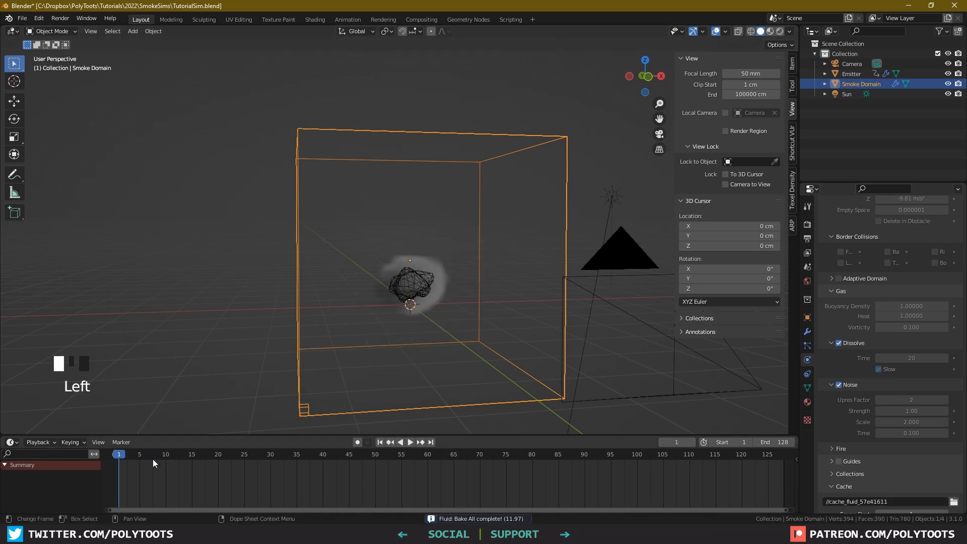
{"action": "left_click_drag", "start_coordinate": [140, 455], "coordinate": [371, 467]}
{"action": "left_click", "coordinate": [380, 443]}
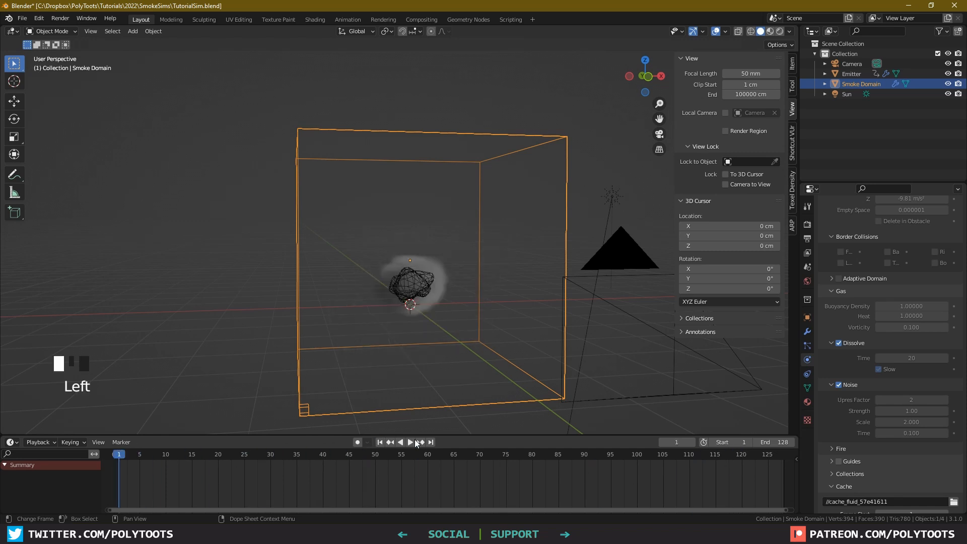
{"action": "left_click", "coordinate": [413, 441]}
{"action": "left_click_drag", "start_coordinate": [429, 411], "coordinate": [443, 374], "text": "alt"}
{"action": "middle_click_drag", "start_coordinate": [445, 373], "coordinate": [506, 353]}
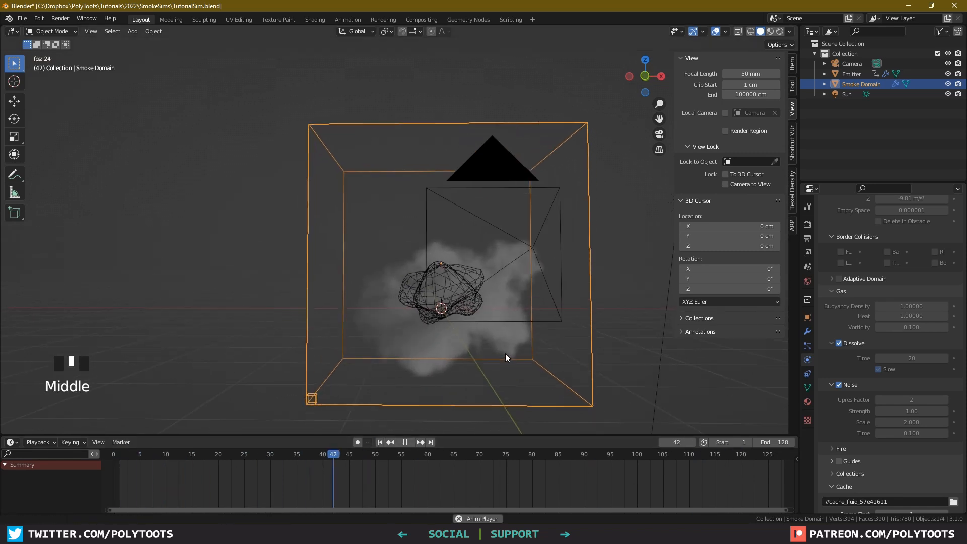
{"action": "left_click_drag", "start_coordinate": [506, 353], "coordinate": [515, 351], "text": "alt"}
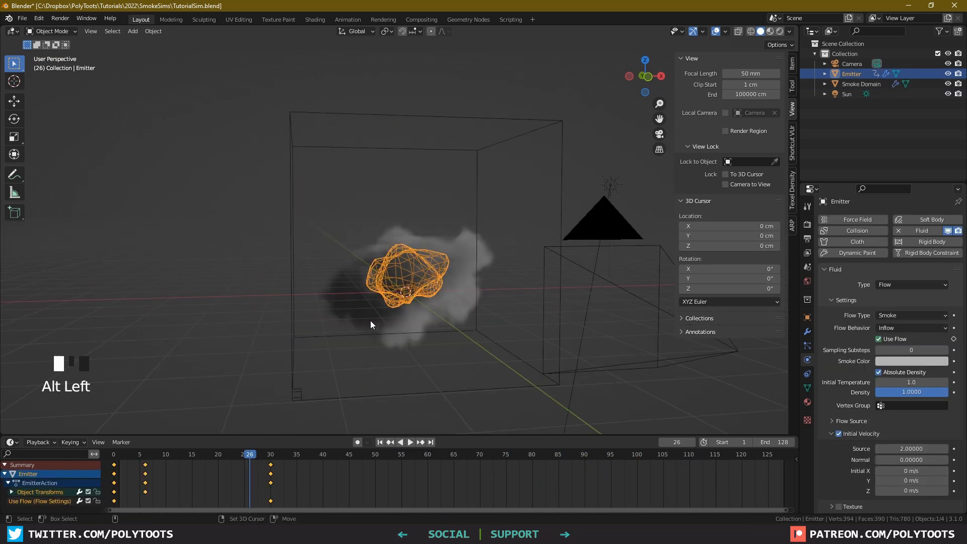
Add a Wind force field and move it up along the Z axis to sit above the emitter
{"action": "key", "text": "shift+a"}
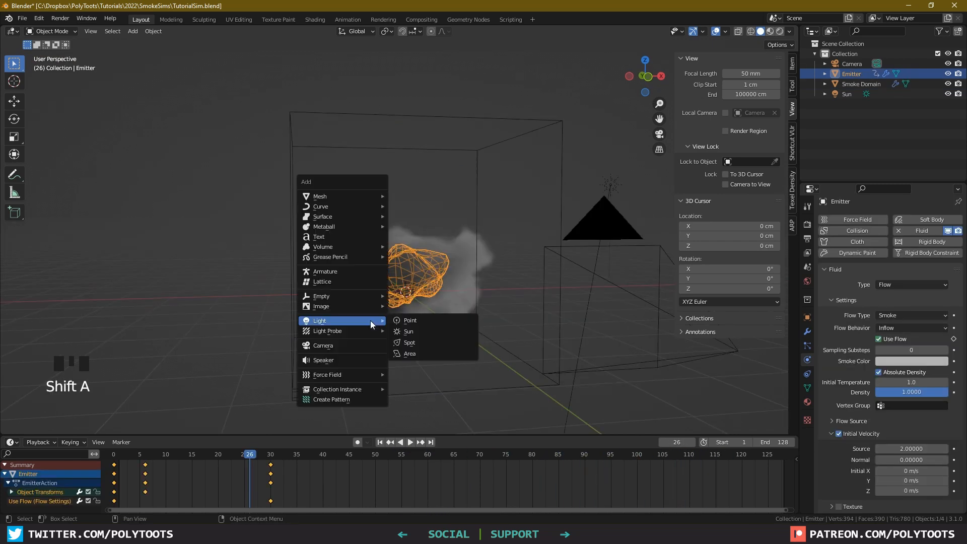
{"action": "mouse_move", "coordinate": [345, 375]}
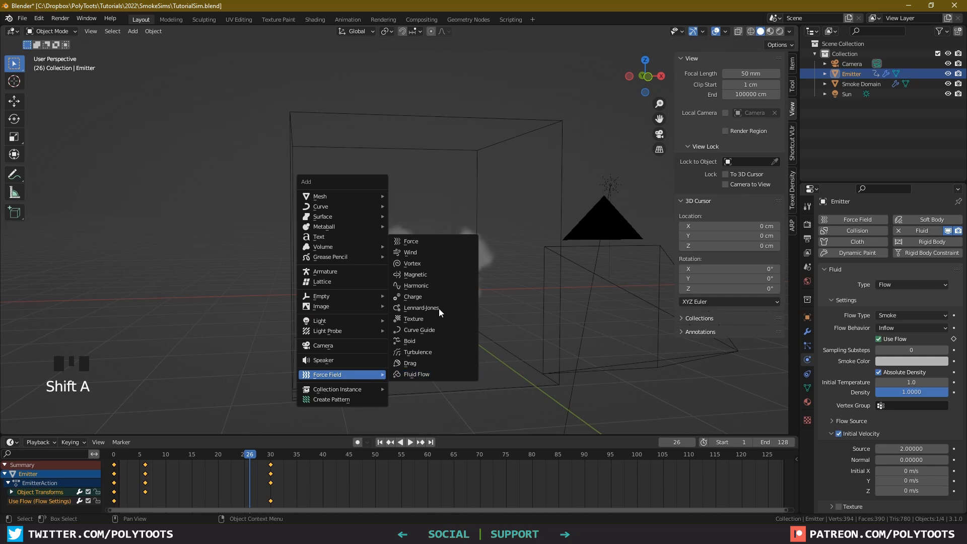
{"action": "left_click", "coordinate": [418, 252]}
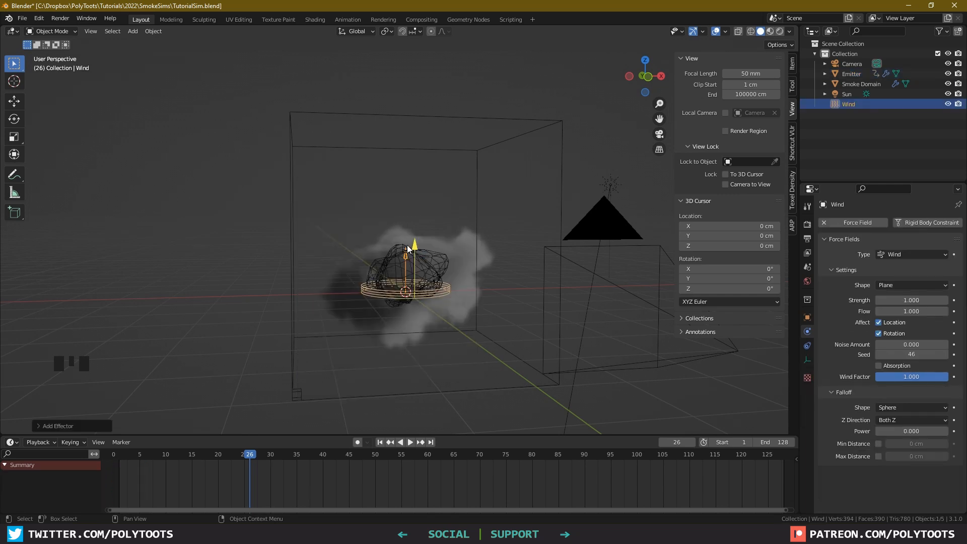
{"action": "key", "text": "w"}
{"action": "left_click_drag", "start_coordinate": [406, 253], "coordinate": [402, 173]}
Set the Wind force field's Strength to 2
{"action": "left_click_drag", "start_coordinate": [464, 240], "coordinate": [466, 248], "text": "alt"}
{"action": "double_click", "coordinate": [912, 300]}
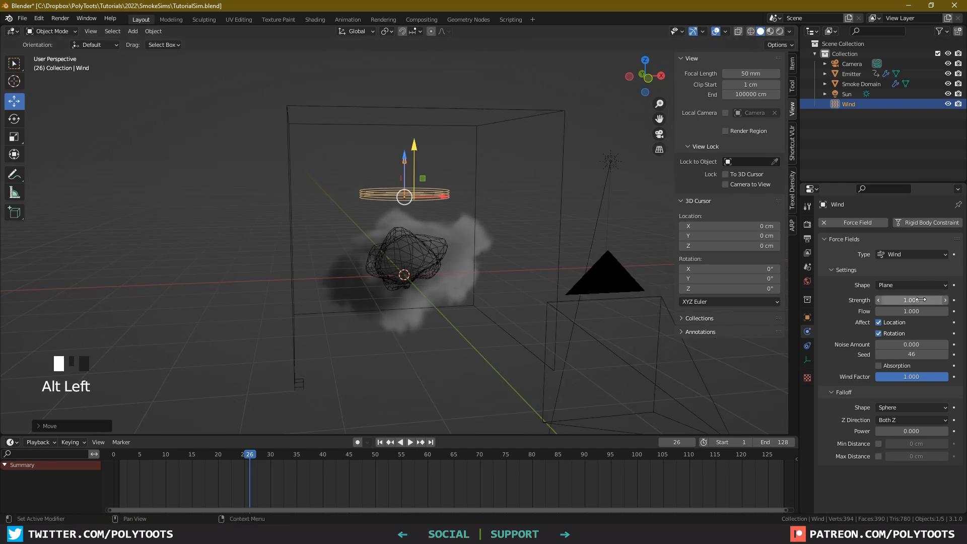
{"action": "type", "text": "4.5"}
{"action": "key", "text": "Return"}
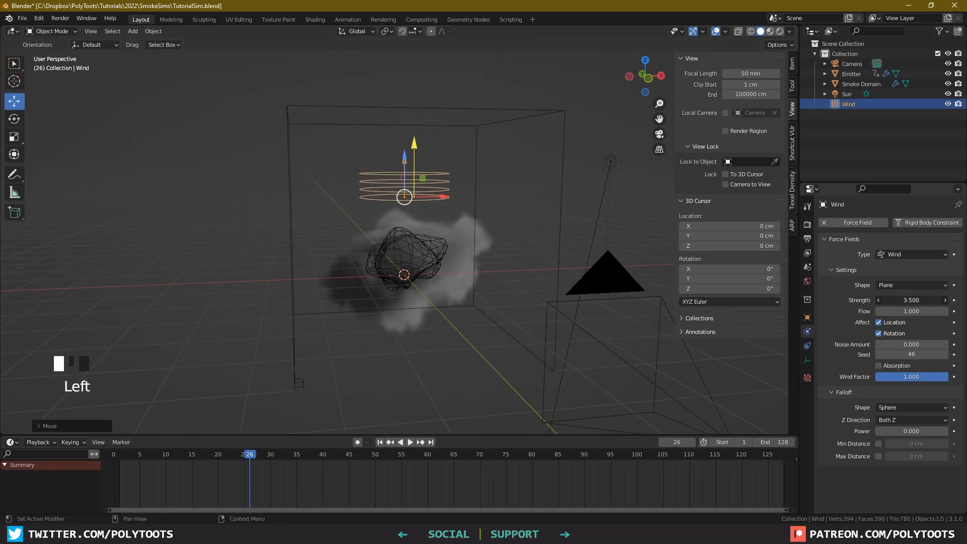
{"action": "double_click", "coordinate": [916, 300]}
{"action": "type", "text": "2"}
{"action": "key", "text": "Tab"}
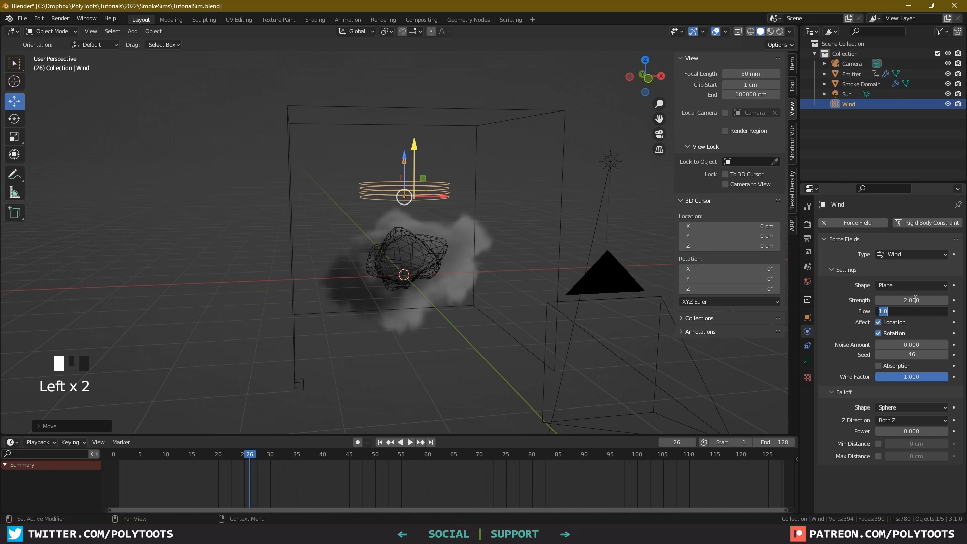
Enable the Wind falloff's Min Distance and Max Distance, and set the maximum to 110 cm
{"action": "left_click", "coordinate": [879, 444]}
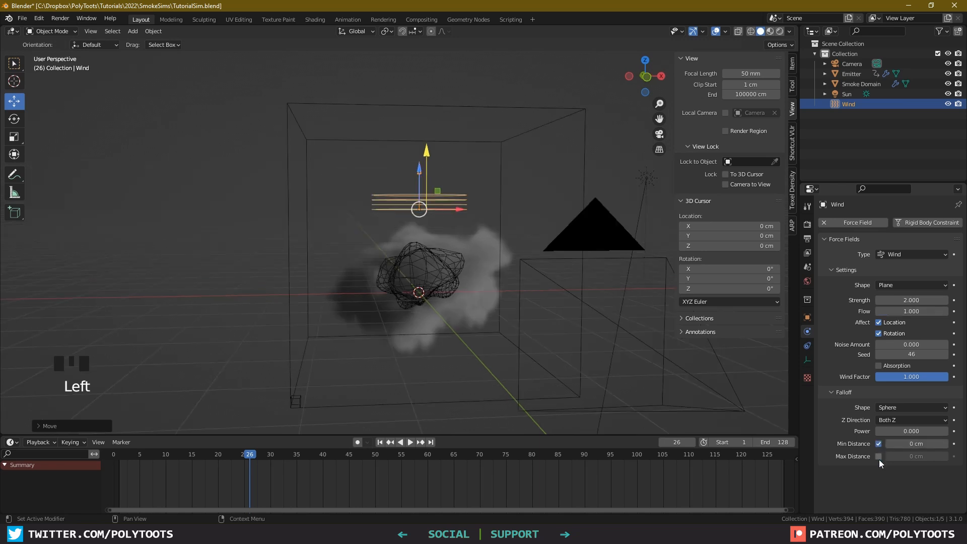
{"action": "left_click", "coordinate": [878, 456]}
{"action": "left_click_drag", "start_coordinate": [912, 457], "coordinate": [922, 457]}
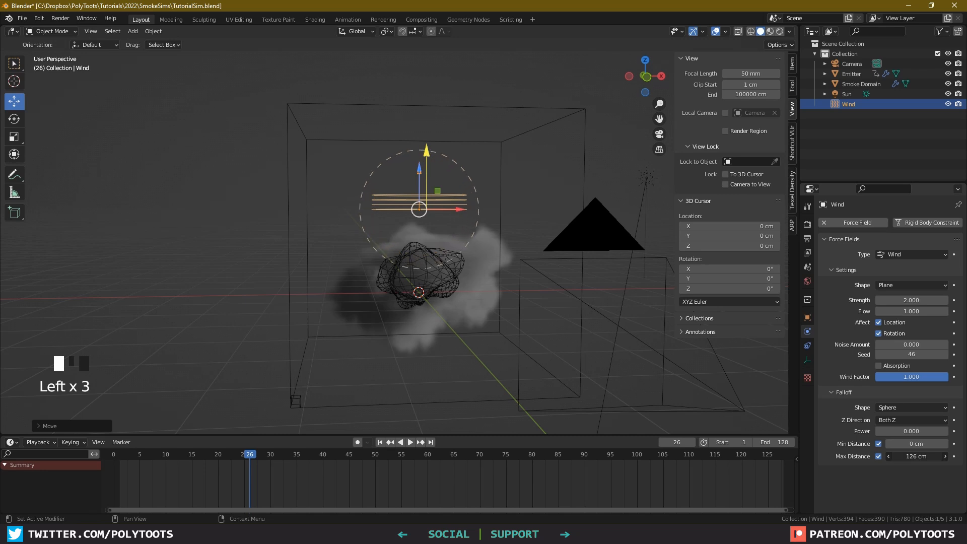
{"action": "left_click_drag", "start_coordinate": [917, 456], "coordinate": [907, 456]}
{"action": "left_click_drag", "start_coordinate": [468, 313], "coordinate": [366, 236], "text": "alt"}
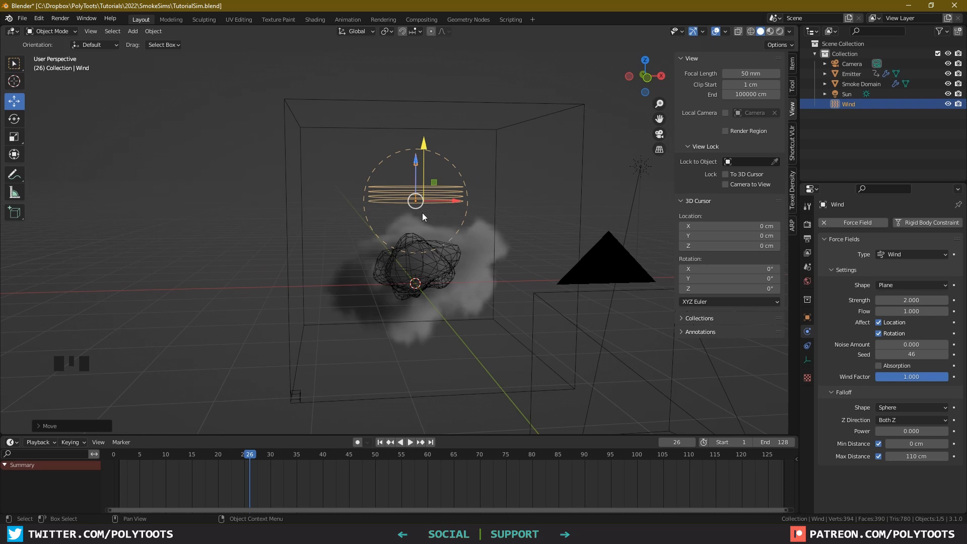
Free and rebake the smoke domain with the Wind force field, and scrub the timeline to review the smoke
{"action": "left_click_drag", "start_coordinate": [422, 212], "coordinate": [426, 209], "text": "alt"}
{"action": "left_click", "coordinate": [496, 200]}
{"action": "key", "text": "q"}
{"action": "key", "text": "q"}
{"action": "left_click_drag", "start_coordinate": [237, 456], "coordinate": [458, 455]}
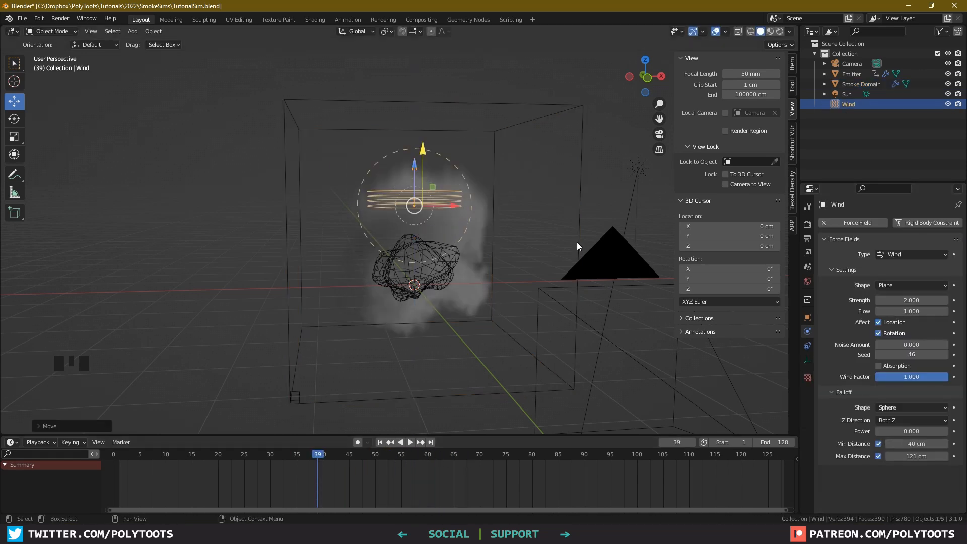
Raise the Wind's Noise Amount to 3 and scrub the rebaked simulation to examine the smoke's shape
{"action": "left_click_drag", "start_coordinate": [907, 345], "coordinate": [922, 345]}
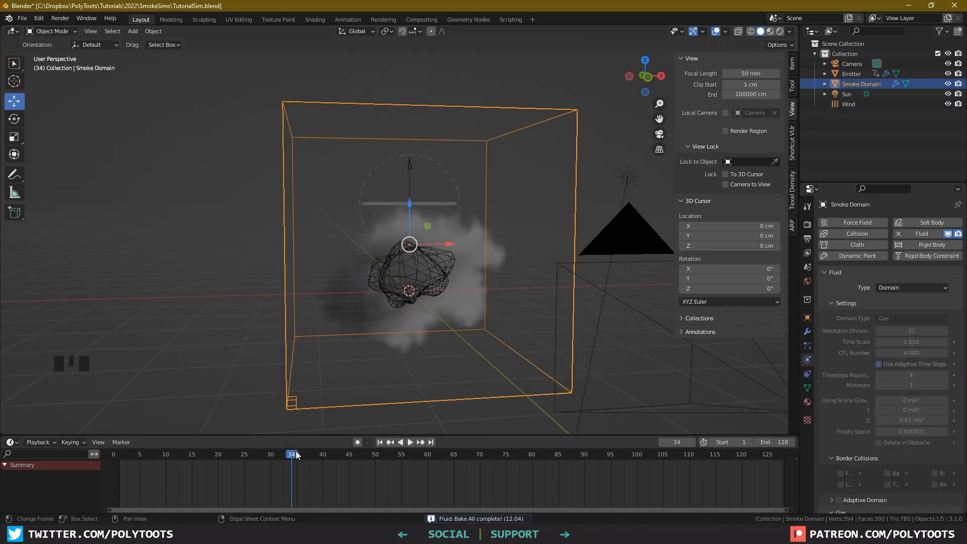
{"action": "left_click_drag", "start_coordinate": [296, 455], "coordinate": [458, 456]}
{"action": "mouse_move", "coordinate": [509, 392]}
{"action": "left_mouse_down", "text": "alt"}
{"action": "mouse_move", "coordinate": [500, 366]}
{"action": "mouse_move", "coordinate": [506, 394]}
{"action": "left_mouse_up", "text": "alt"}
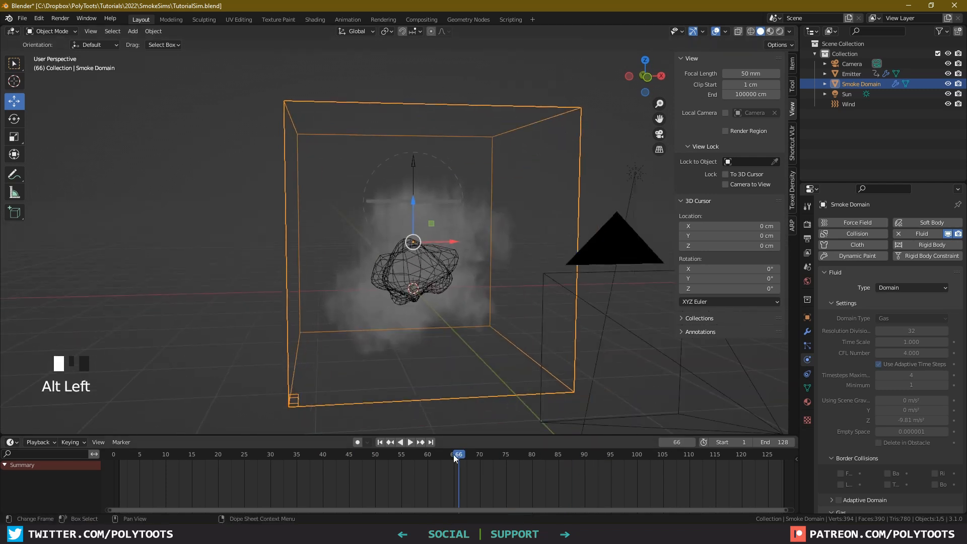
{"action": "mouse_move", "coordinate": [458, 456]}
{"action": "left_mouse_down"}
{"action": "mouse_move", "coordinate": [145, 451]}
{"action": "mouse_move", "coordinate": [606, 455]}
{"action": "mouse_move", "coordinate": [365, 456]}
{"action": "mouse_move", "coordinate": [463, 456]}
{"action": "left_mouse_up"}
{"action": "left_click_drag", "start_coordinate": [403, 252], "coordinate": [479, 260], "text": "alt"}
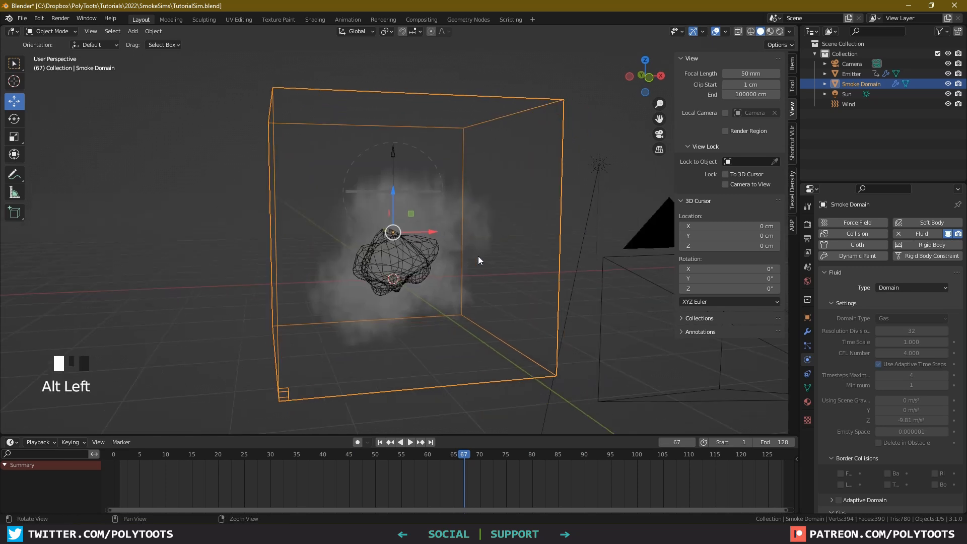
Add a Turbulence force field and position it above the emitter, below the Wind
{"action": "left_click", "coordinate": [397, 161]}
{"action": "left_click", "coordinate": [458, 218]}
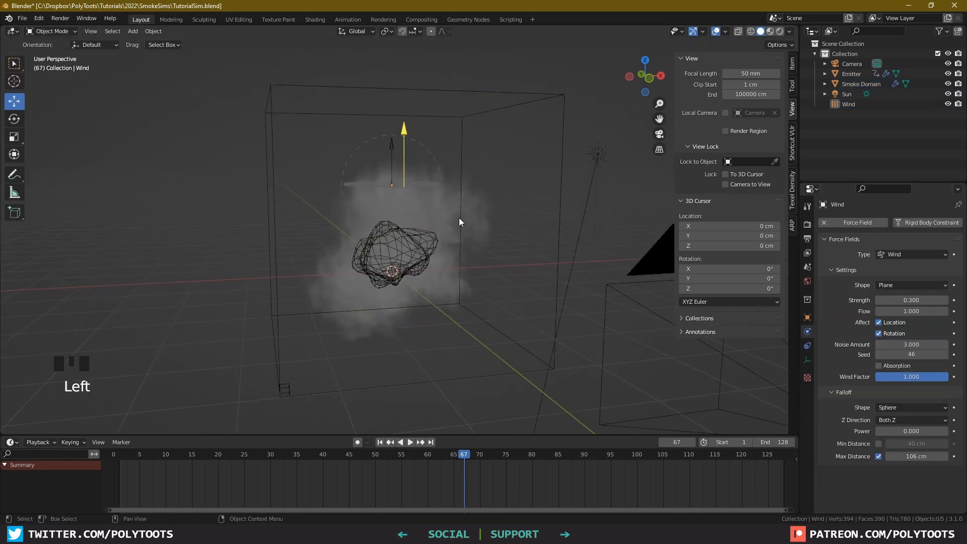
{"action": "key", "text": "shift+a"}
{"action": "mouse_move", "coordinate": [455, 220]}
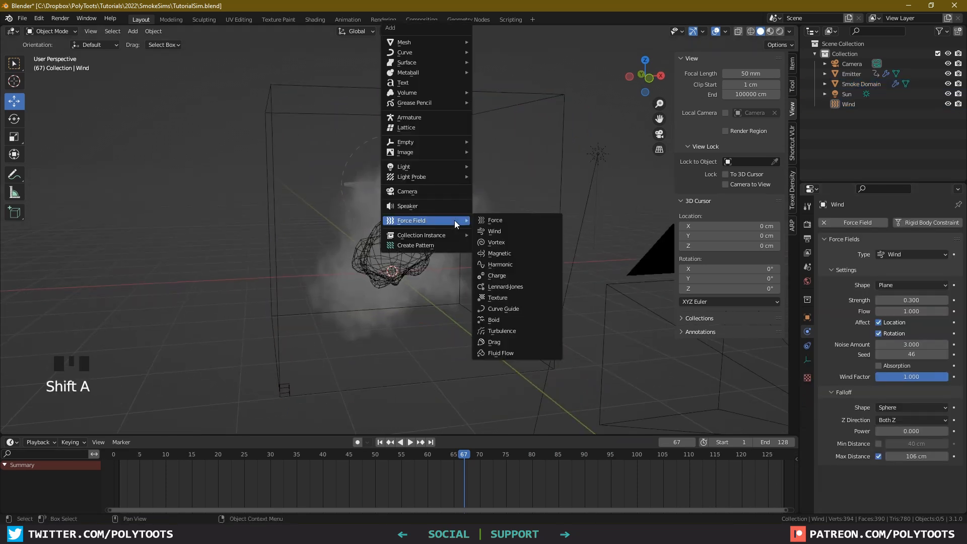
{"action": "left_click", "coordinate": [500, 331]}
{"action": "left_click_drag", "start_coordinate": [476, 270], "coordinate": [411, 196], "text": "alt"}
{"action": "left_click_drag", "start_coordinate": [418, 201], "coordinate": [440, 207], "text": "alt"}
Set the Turbulence force field's Strength to 2 and its Size to 1
{"action": "left_click", "coordinate": [915, 300]}
{"action": "type", "text": "2"}
{"action": "key", "text": "Return"}
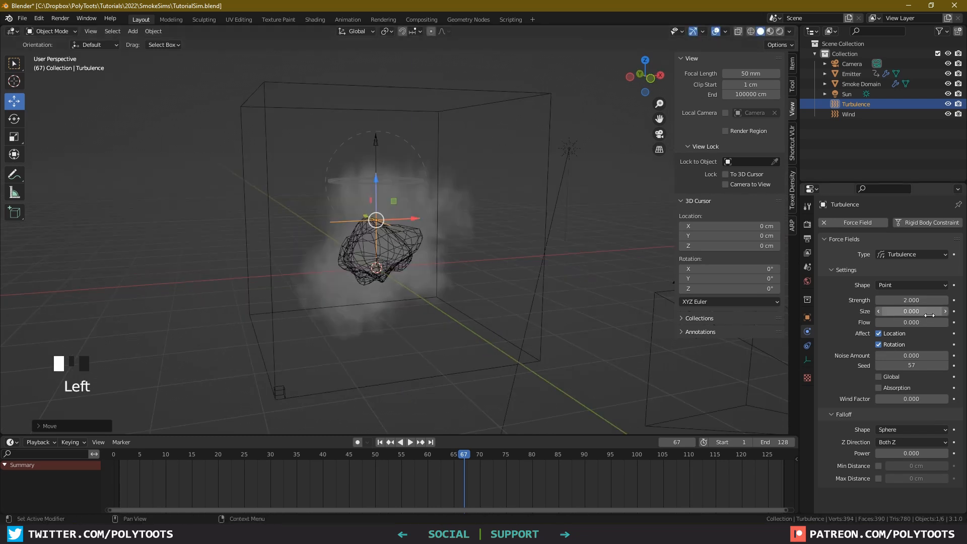
{"action": "left_click", "coordinate": [931, 312]}
{"action": "type", "text": "1"}
{"action": "key", "text": "Return"}
Free and rebake the smoke domain with the turbulence, and play and scrub the result
{"action": "left_click", "coordinate": [549, 163]}
{"action": "key", "text": "q"}
{"action": "key", "text": "q"}
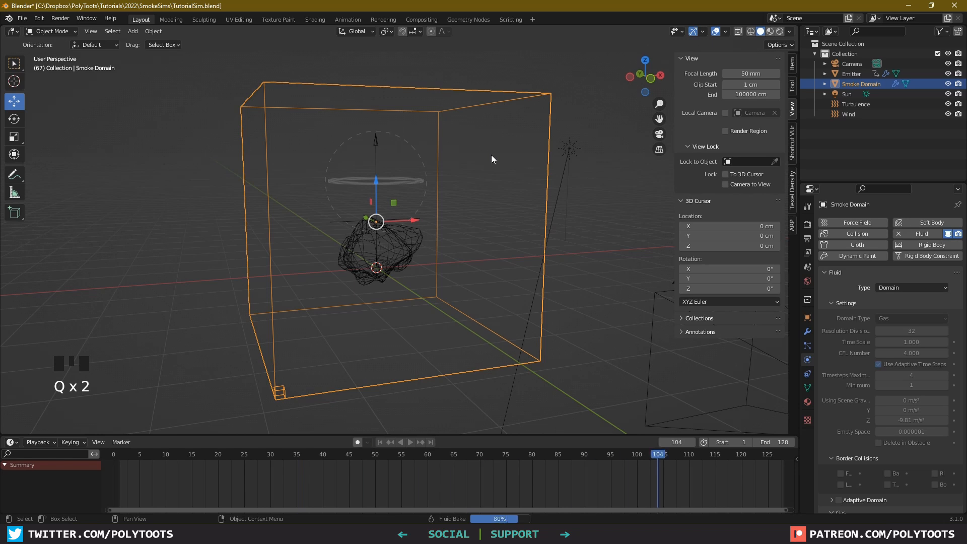
{"action": "left_click_drag", "start_coordinate": [237, 456], "coordinate": [369, 457]}
{"action": "left_click_drag", "start_coordinate": [450, 349], "coordinate": [362, 448], "text": "alt"}
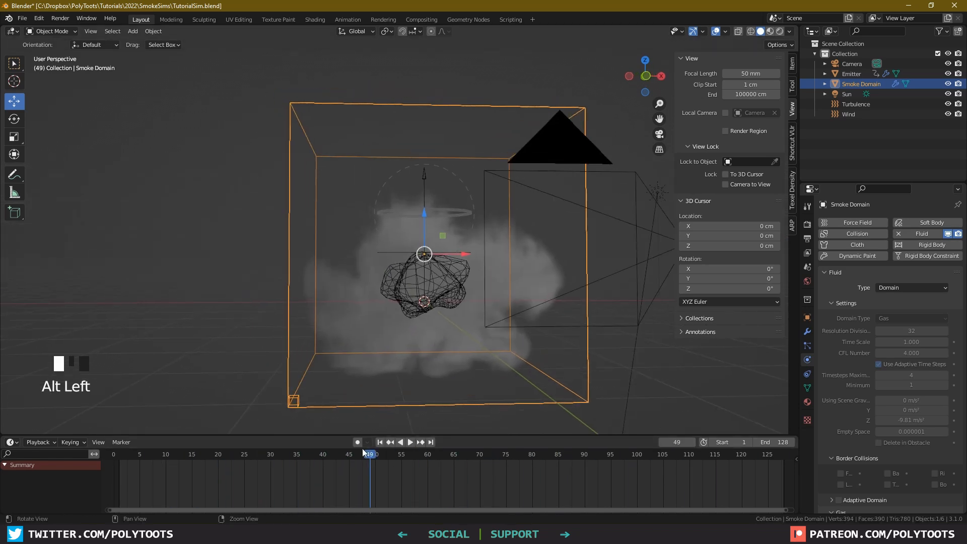
{"action": "left_click", "coordinate": [410, 442]}
{"action": "left_click_drag", "start_coordinate": [219, 450], "coordinate": [359, 451]}
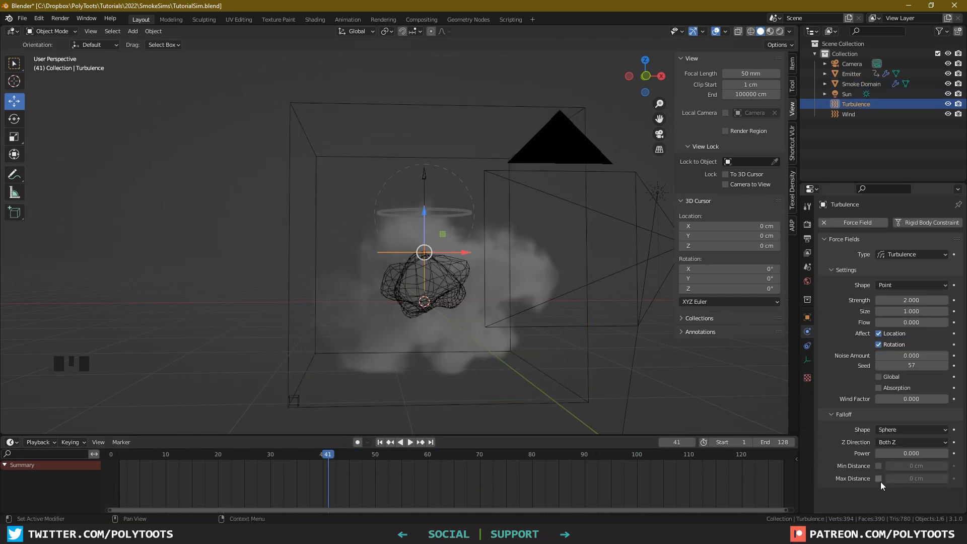
Enable the Turbulence falloff's Max Distance at 109 cm, and rebake the smoke domain to review the limited effect
{"action": "left_click", "coordinate": [879, 479]}
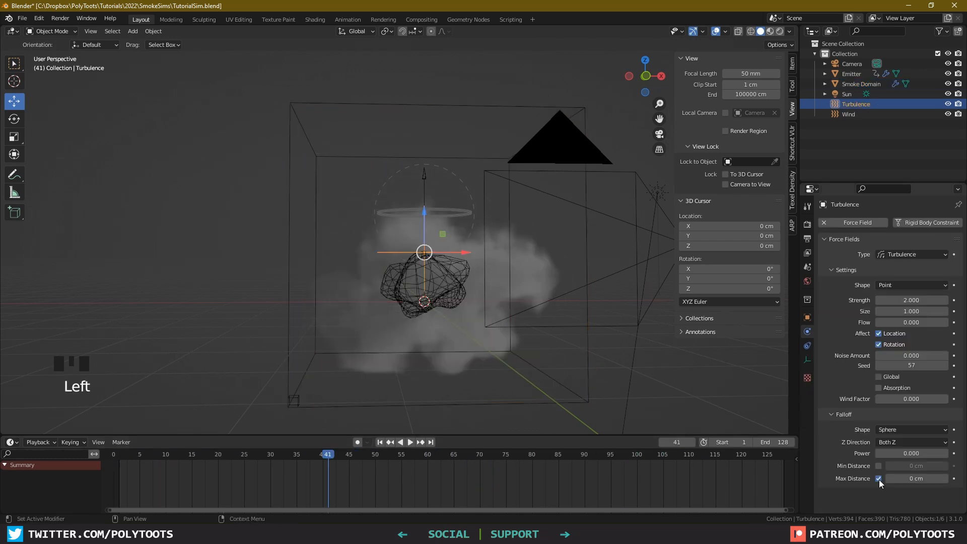
{"action": "left_click_drag", "start_coordinate": [917, 480], "coordinate": [922, 480]}
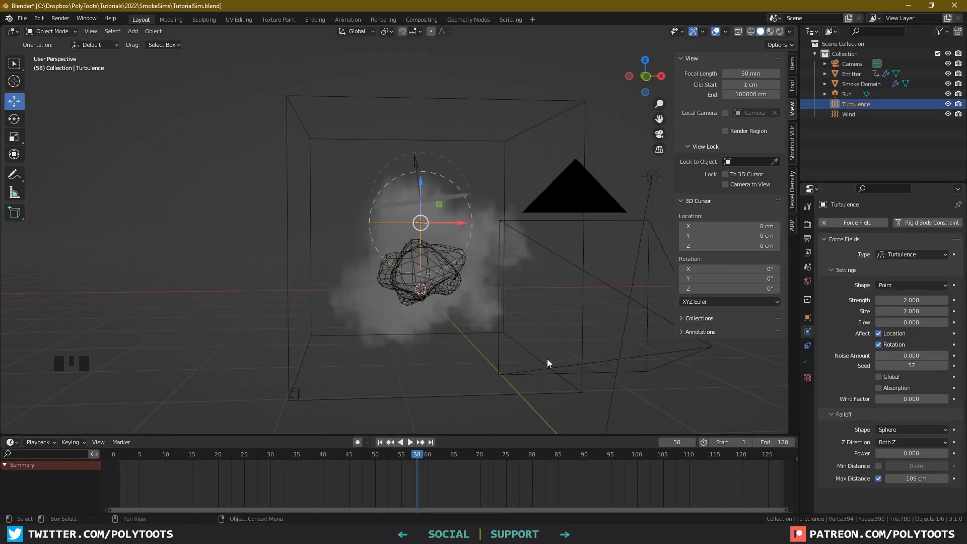
{"action": "left_click", "coordinate": [545, 103]}
{"action": "key", "text": "q"}
{"action": "key", "text": "q"}
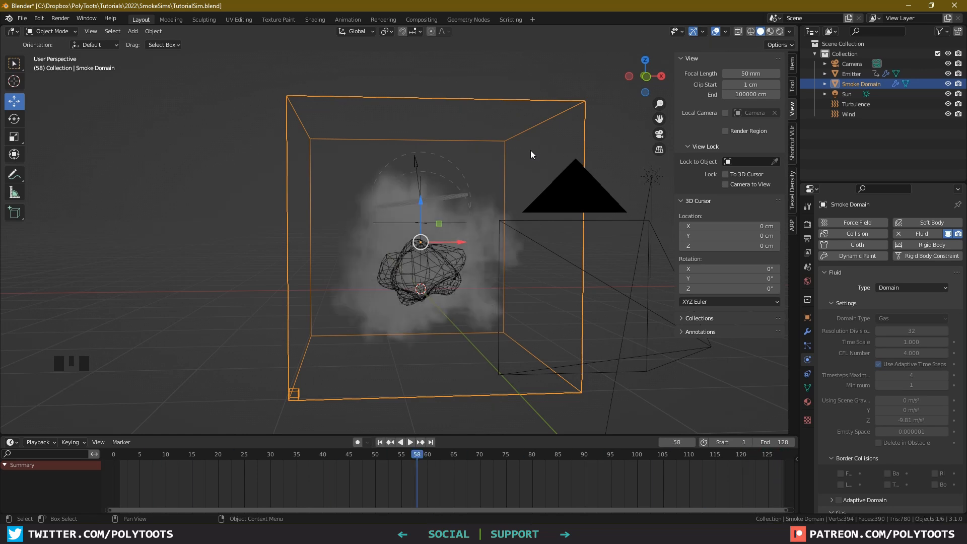
{"action": "left_click_drag", "start_coordinate": [183, 456], "coordinate": [615, 460]}
Duplicate the emitter in place and rename the copy Flame
{"action": "key", "text": "shift+d"}
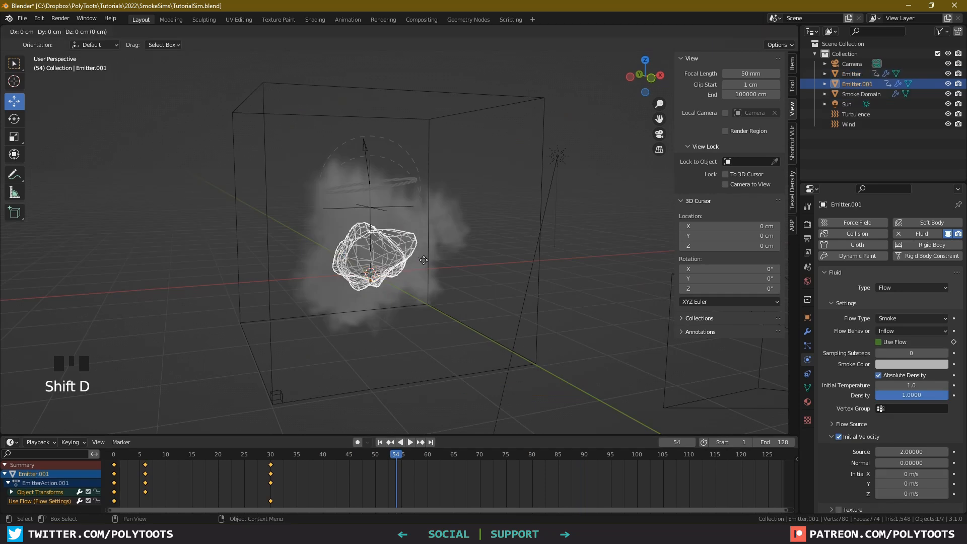
{"action": "right_click", "coordinate": [450, 231]}
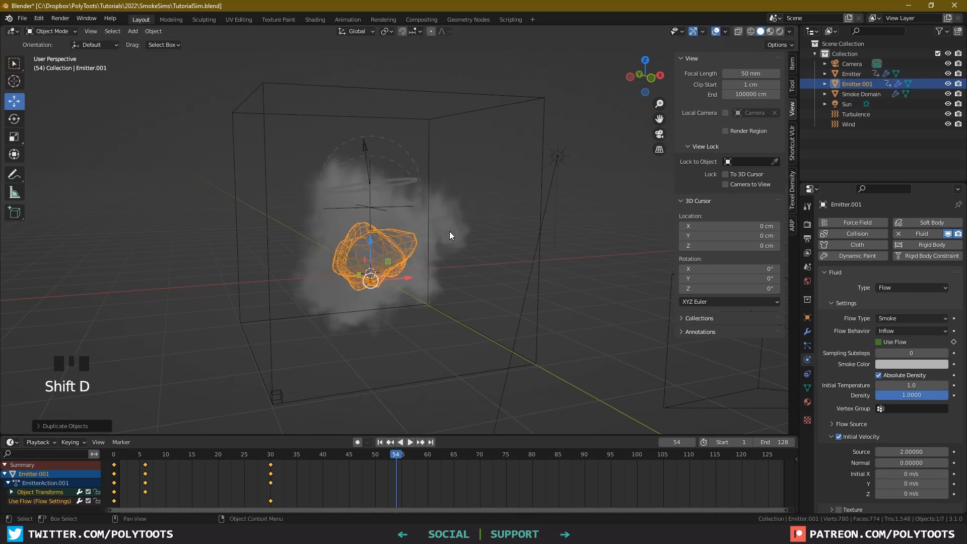
{"action": "left_click", "coordinate": [859, 85]}
{"action": "double_click", "coordinate": [859, 84]}
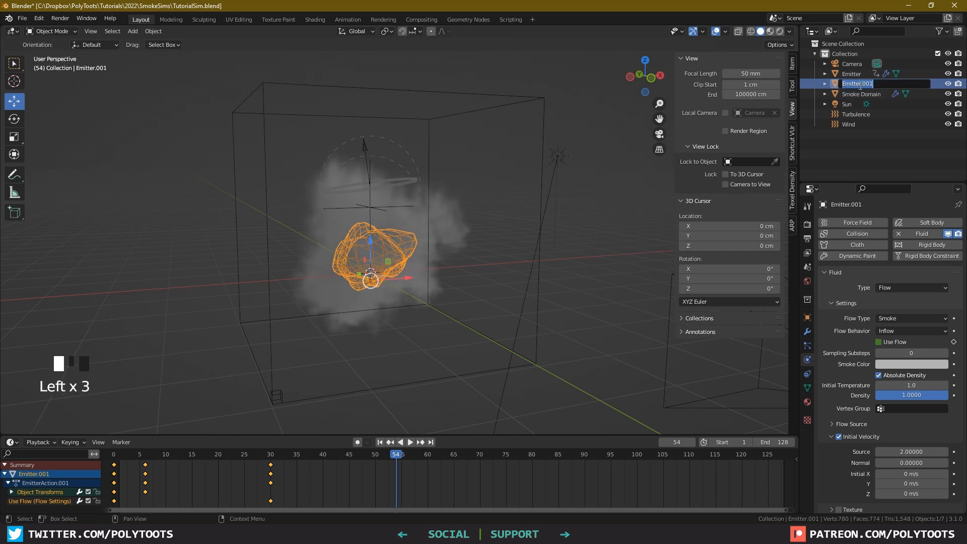
{"action": "type", "text": "Flame"}
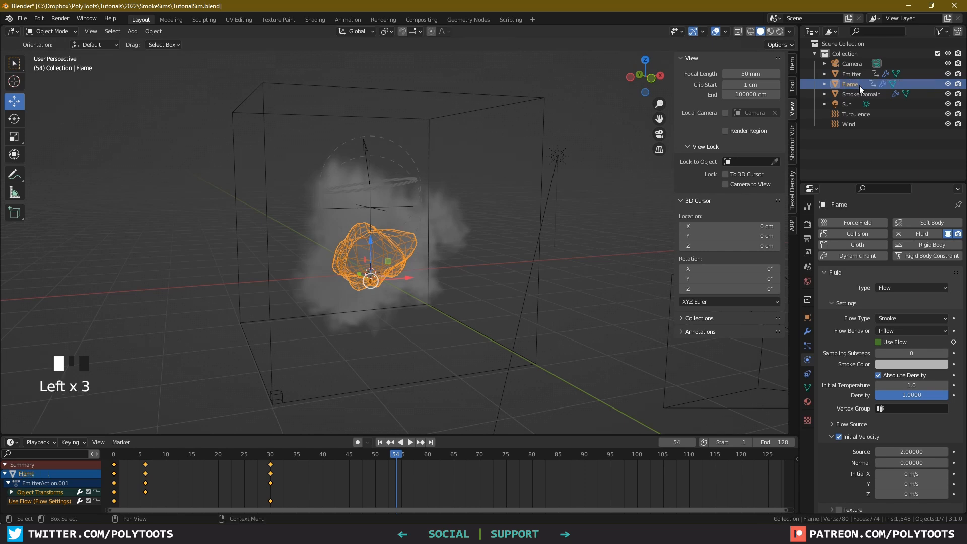
{"action": "key", "text": "Return"}
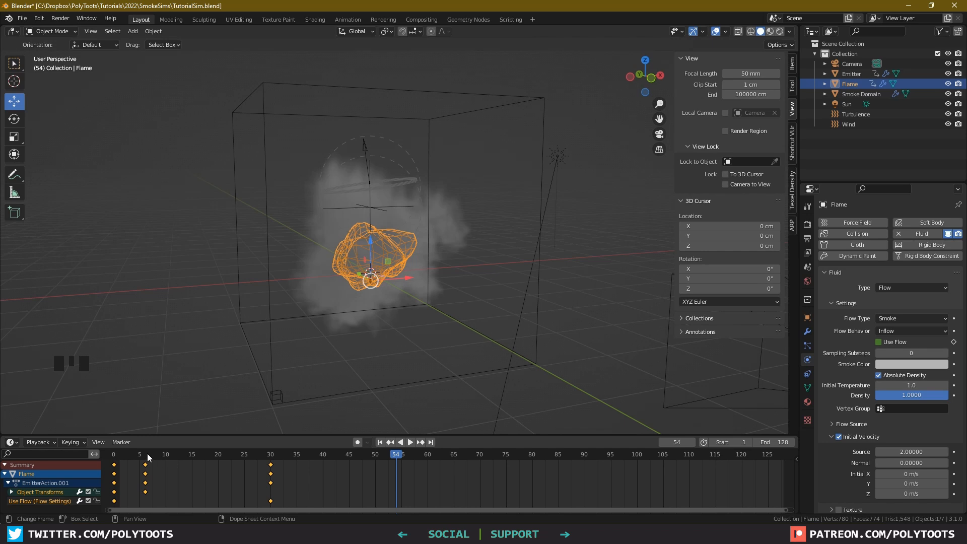
Go to frame 0 with the Flame object selected, show its transform values and turn on auto keying
{"action": "left_click_drag", "start_coordinate": [149, 458], "coordinate": [272, 458]}
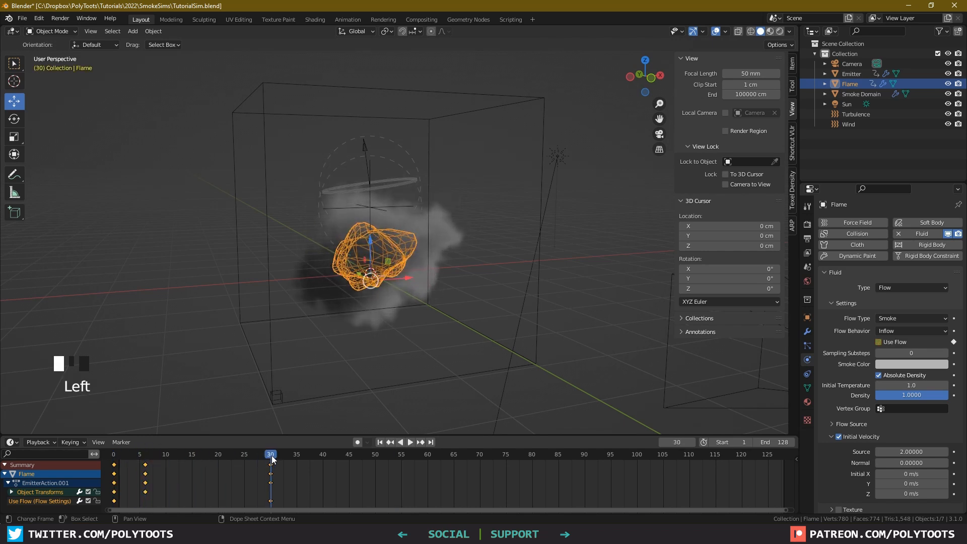
{"action": "left_click_drag", "start_coordinate": [155, 456], "coordinate": [115, 457]}
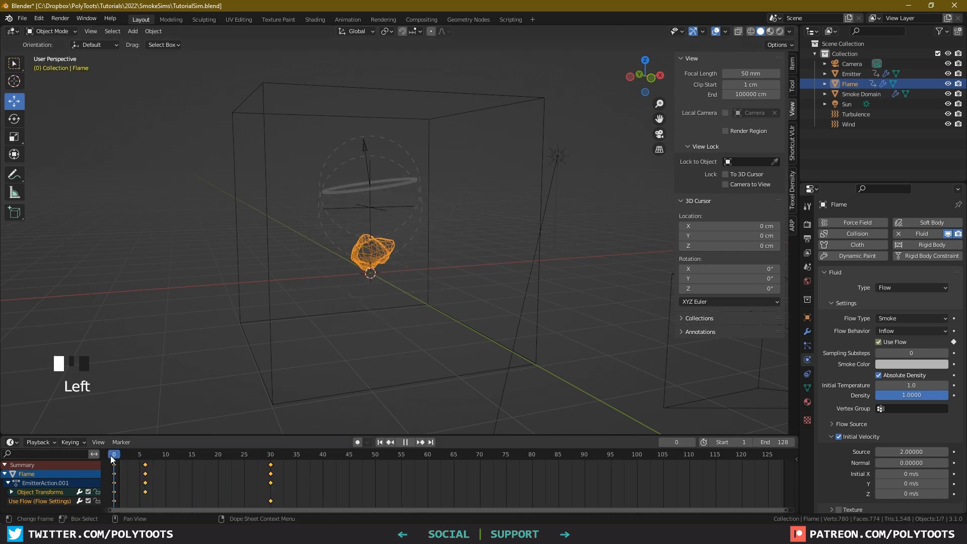
{"action": "left_click", "coordinate": [792, 64]}
{"action": "left_click", "coordinate": [358, 442]}
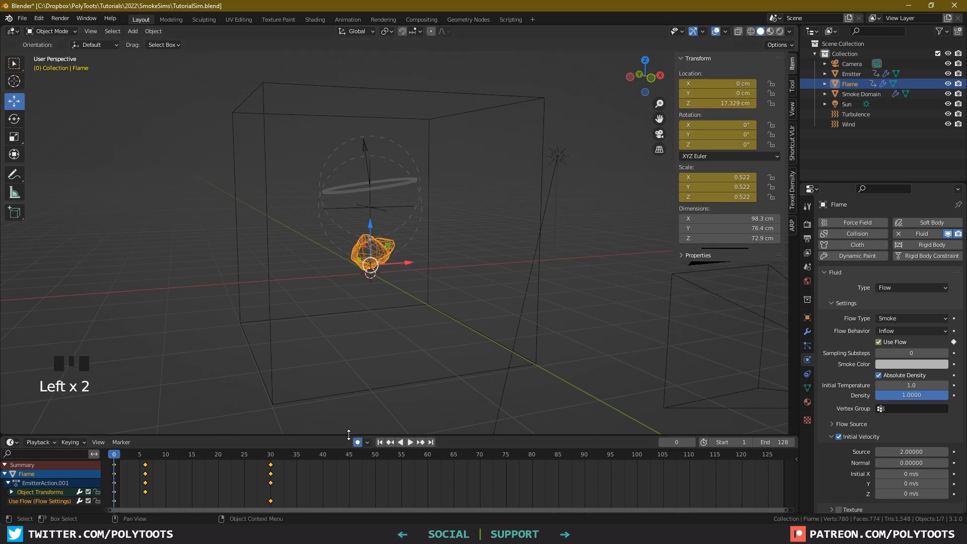
Scale the Flame down at its early keyframes so it stays inside the emitter, reaching a scale of about 0.637
{"action": "key", "text": "s"}
{"action": "left_click", "coordinate": [468, 286]}
{"action": "scroll", "coordinate": [466, 286], "scroll_direction": "up", "scroll_amount": 2}
{"action": "left_click_drag", "start_coordinate": [465, 285], "coordinate": [481, 301], "text": "alt"}
{"action": "key", "text": "s"}
{"action": "left_click", "coordinate": [470, 300]}
{"action": "mouse_move", "coordinate": [114, 456]}
{"action": "left_mouse_down"}
{"action": "mouse_move", "coordinate": [268, 460]}
{"action": "mouse_move", "coordinate": [121, 454]}
{"action": "left_mouse_up"}
{"action": "key", "text": "s"}
{"action": "left_click", "coordinate": [467, 312]}
{"action": "key", "text": "space"}
{"action": "key", "text": "Left"}
{"action": "key", "text": "Left"}
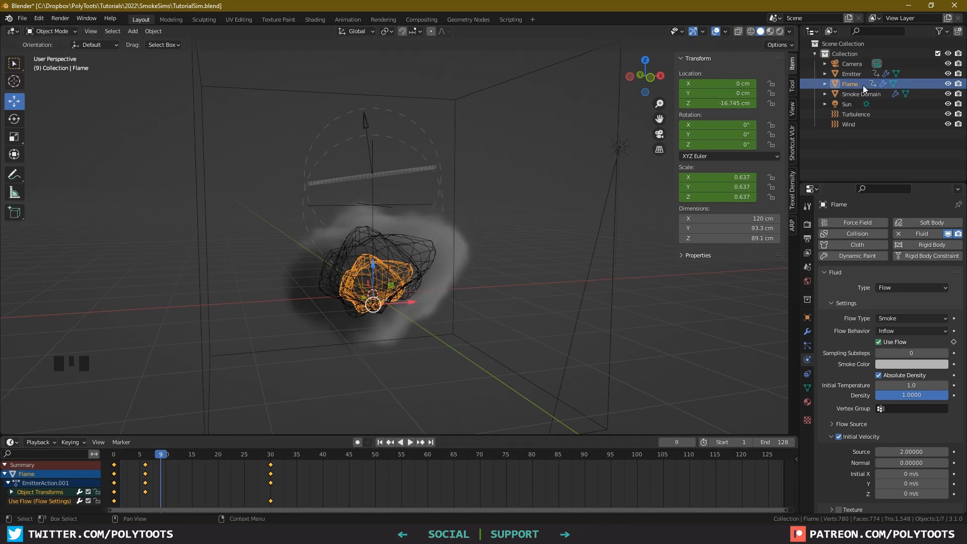
Set the Flame's Flow Type to Fire + Smoke, and check the flow settings of the original emitter
{"action": "left_click", "coordinate": [897, 318]}
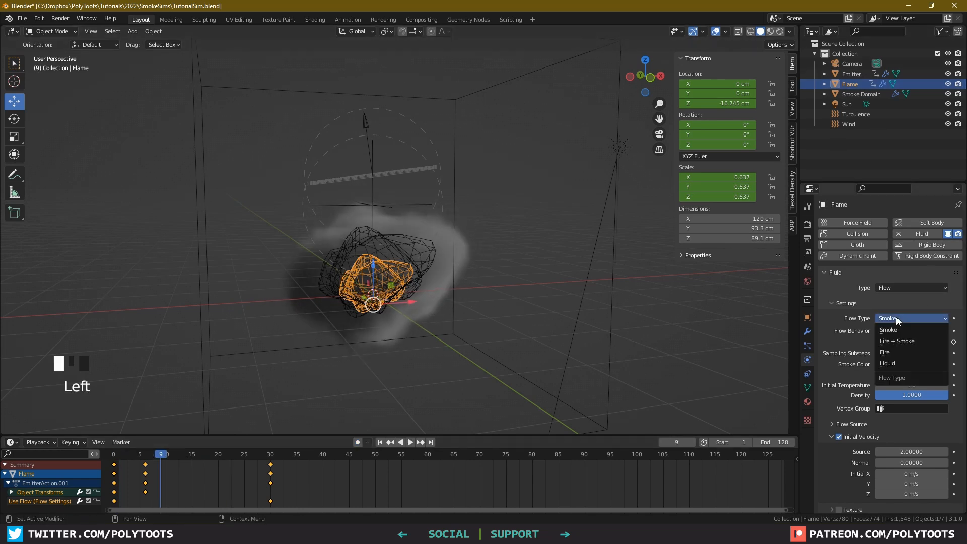
{"action": "left_click", "coordinate": [908, 341]}
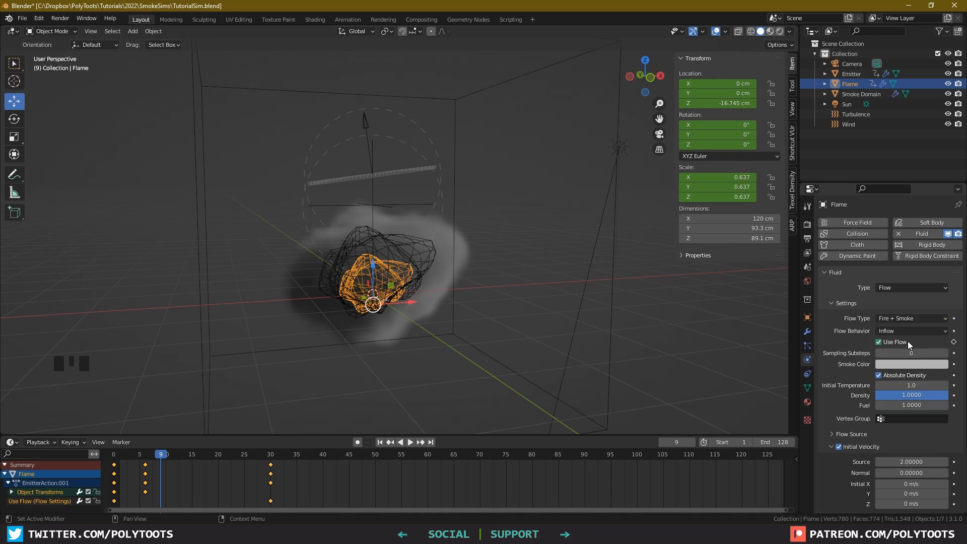
{"action": "left_click", "coordinate": [851, 75]}
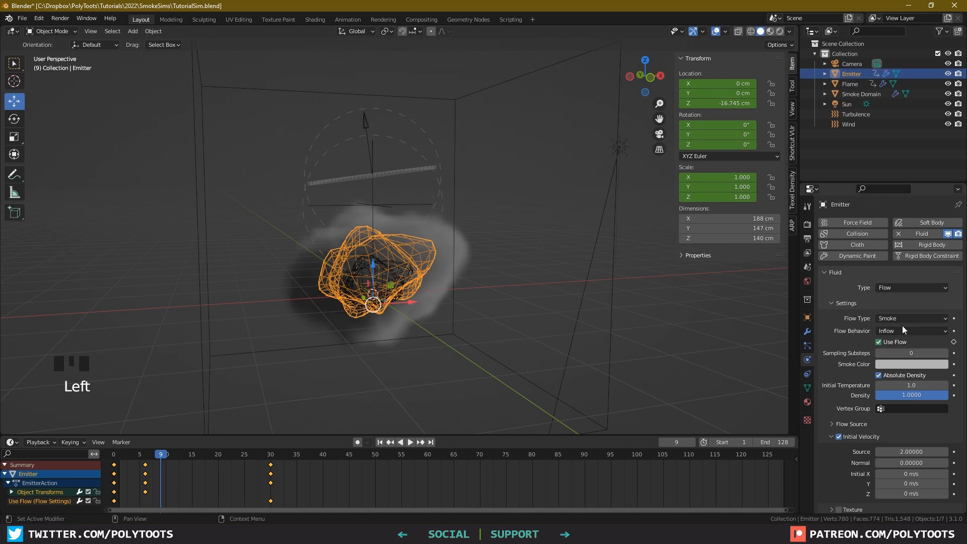
Free and rebake the smoke domain with the Flame emitter, and scrub the early frames to inspect the fire
{"action": "left_click", "coordinate": [854, 93]}
{"action": "key", "text": "q"}
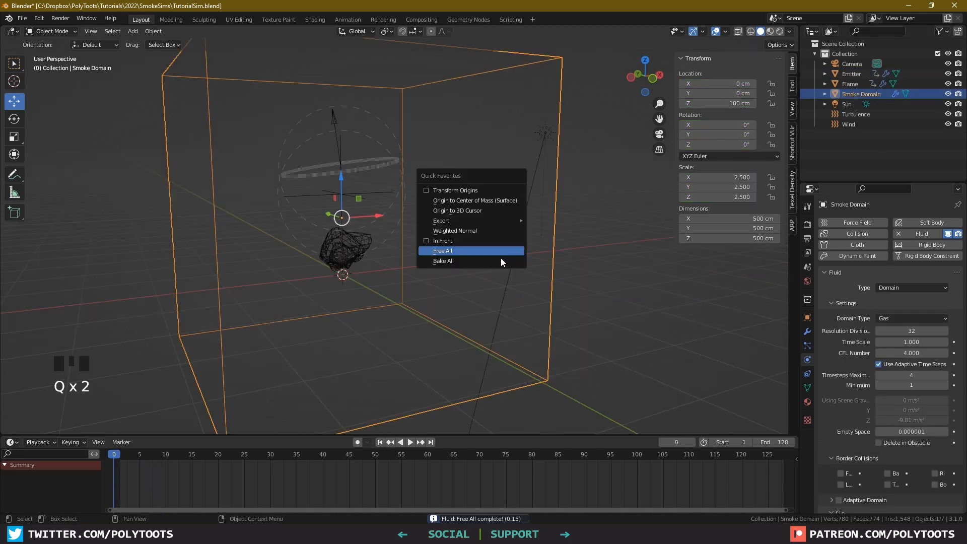
{"action": "left_click", "coordinate": [501, 259]}
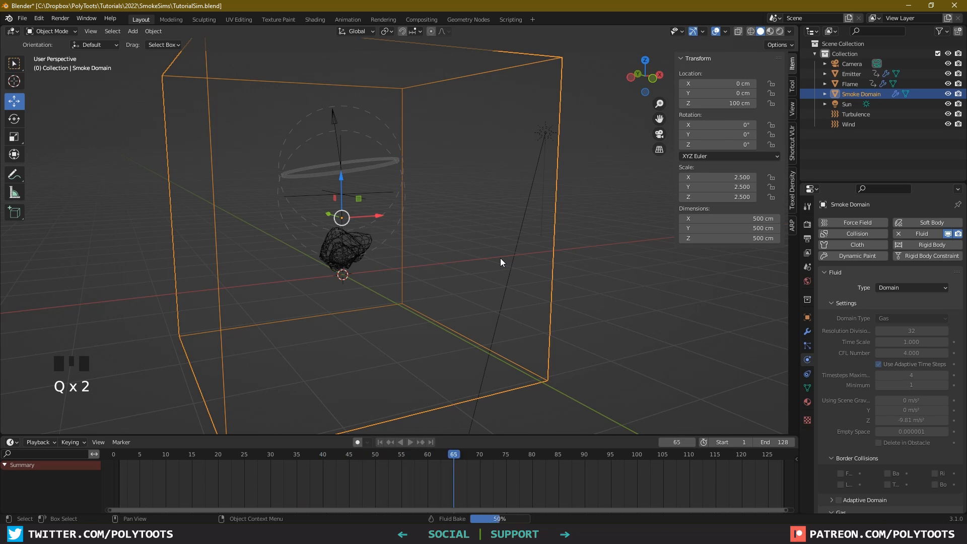
{"action": "left_click_drag", "start_coordinate": [128, 457], "coordinate": [213, 456]}
{"action": "left_click_drag", "start_coordinate": [298, 351], "coordinate": [285, 340], "text": "alt"}
{"action": "left_click", "coordinate": [202, 456]}
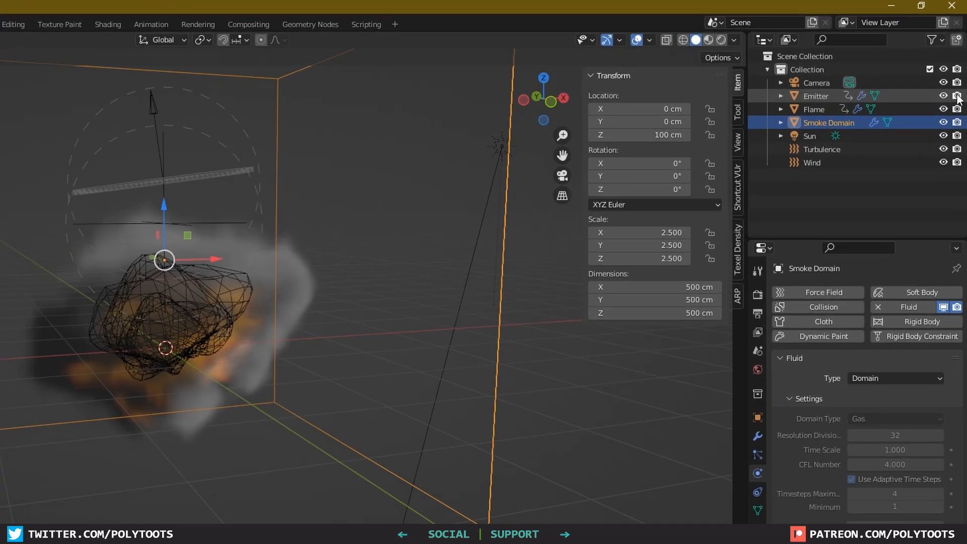
Disable the Emitter and Flame objects in renders and hide them in the viewport
{"action": "left_click", "coordinate": [959, 74]}
{"action": "left_click", "coordinate": [959, 84]}
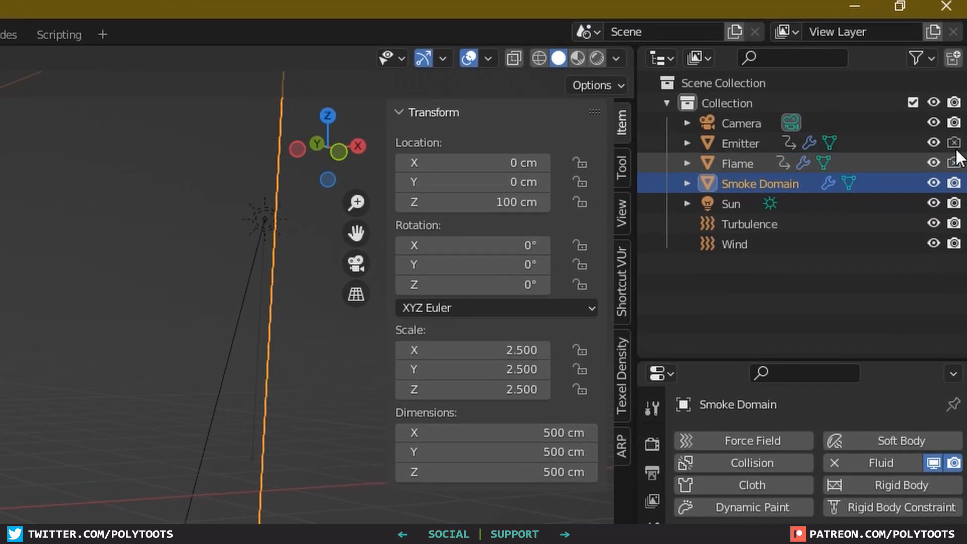
{"action": "left_click", "coordinate": [933, 142]}
{"action": "left_click", "coordinate": [932, 161]}
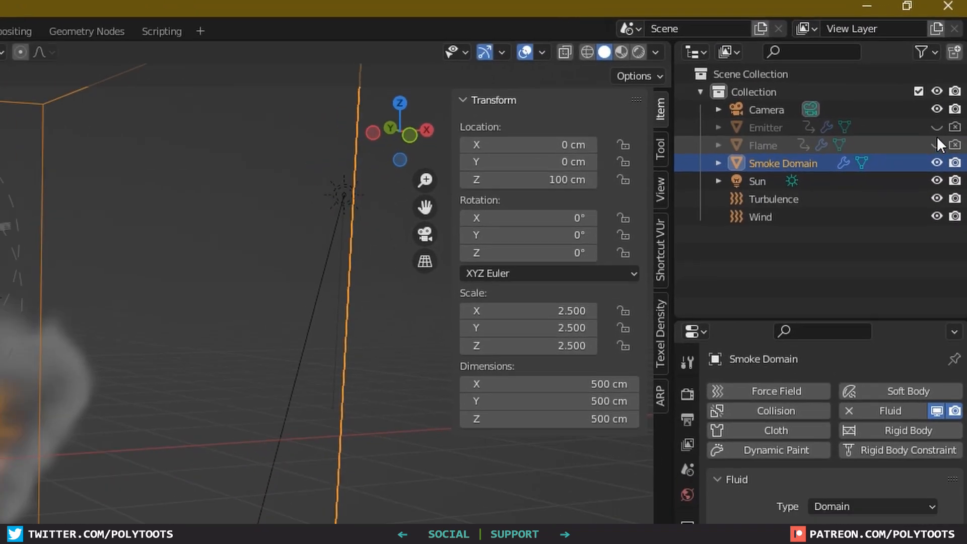
{"action": "key", "text": "Left"}
{"action": "key", "text": "Left"}
{"action": "key", "text": "Left"}
{"action": "key", "text": "Left"}
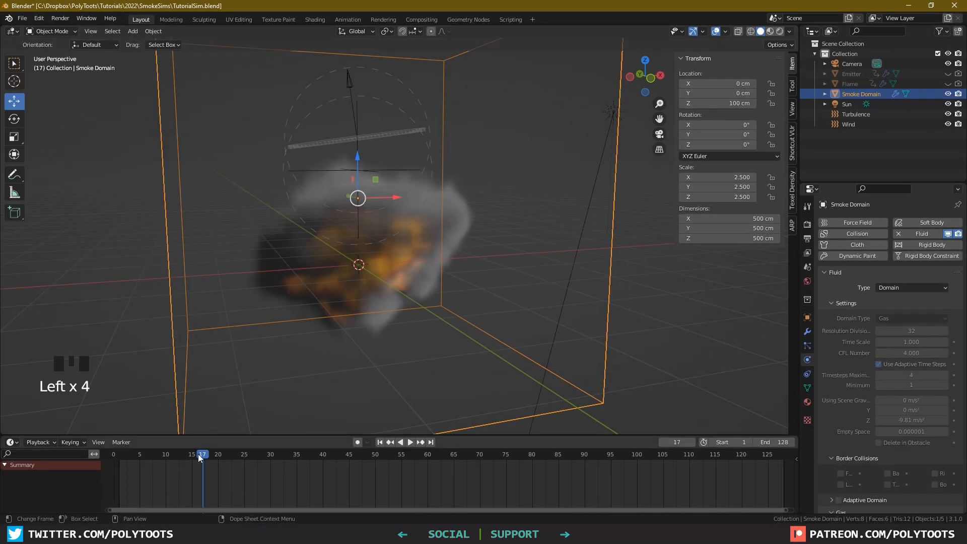
Examine the fire and smoke around frame 20 from several angles and through the camera
{"action": "left_click_drag", "start_coordinate": [201, 457], "coordinate": [218, 428]}
{"action": "left_click_drag", "start_coordinate": [401, 317], "coordinate": [437, 318], "text": "alt"}
{"action": "right_click_drag", "start_coordinate": [437, 318], "coordinate": [376, 316], "text": "alt"}
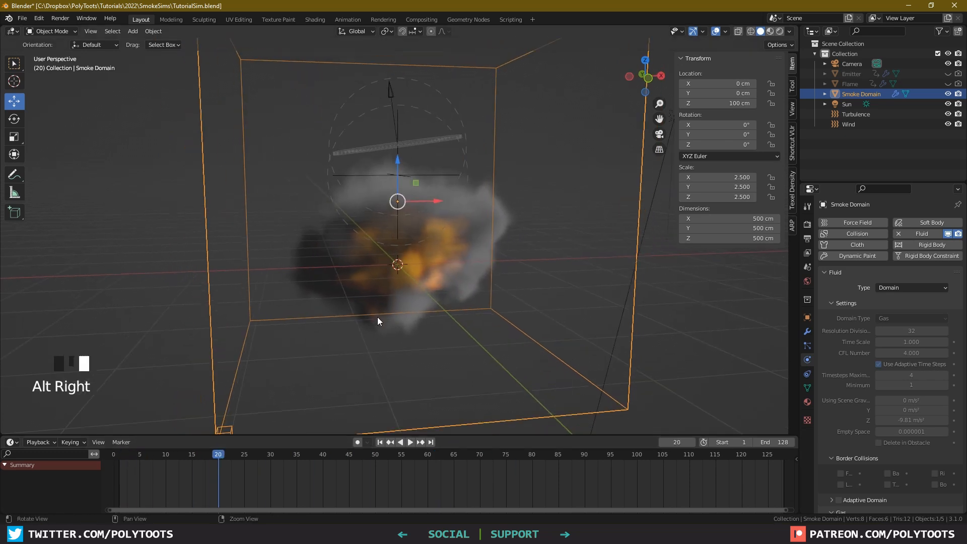
{"action": "left_click_drag", "start_coordinate": [377, 316], "coordinate": [334, 284], "text": "alt"}
{"action": "left_click", "coordinate": [658, 134]}
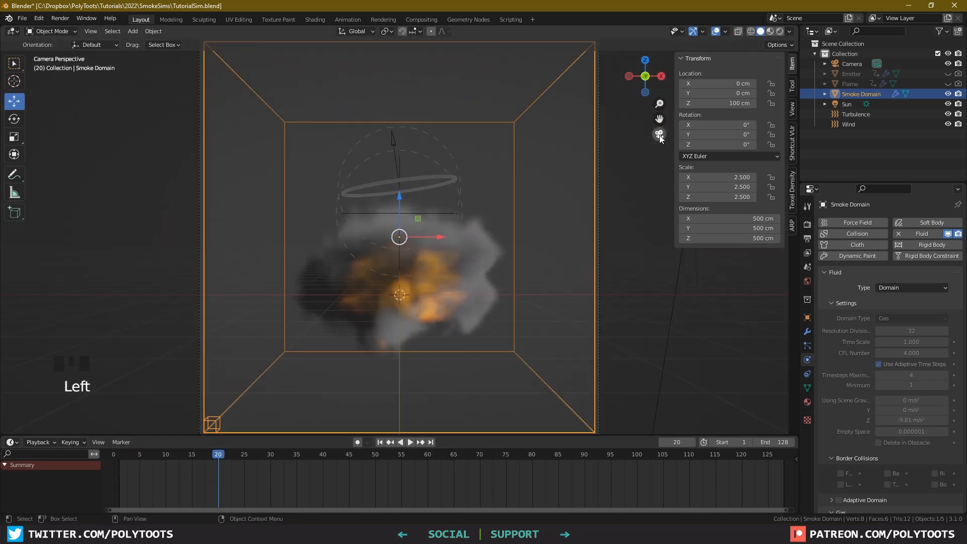
Move the camera back along the Y axis to -812.64 cm to frame the fully expanded smoke, and scrub the early frames
{"action": "left_click_drag", "start_coordinate": [220, 458], "coordinate": [572, 450]}
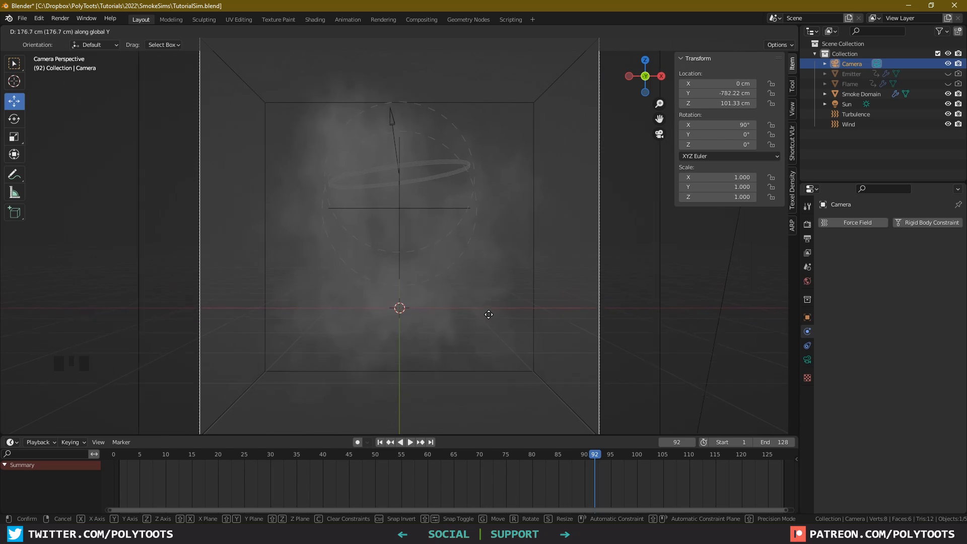
{"action": "left_click", "coordinate": [490, 316]}
{"action": "left_click_drag", "start_coordinate": [156, 456], "coordinate": [217, 455]}
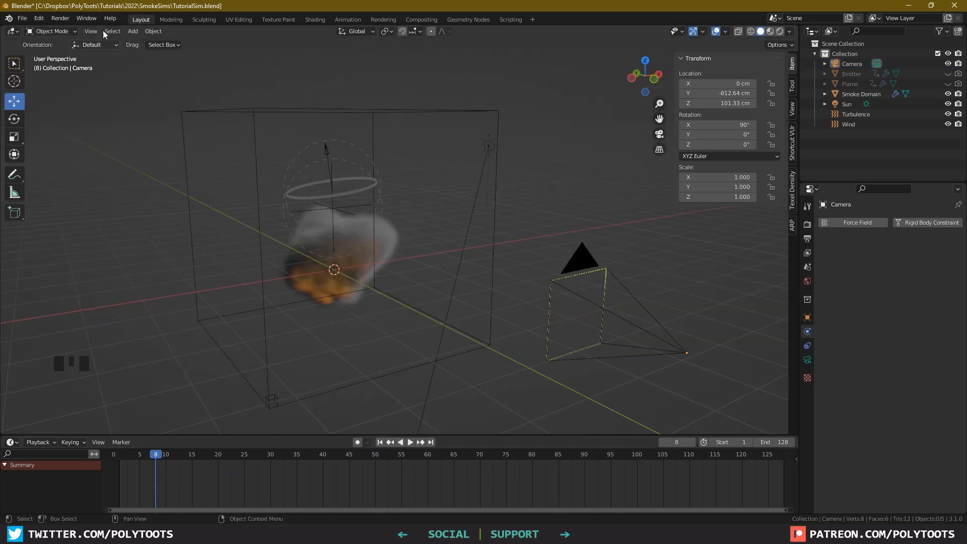
Render the full animation, play back the rendered frames, and close the render and playback windows
{"action": "left_click", "coordinate": [53, 20]}
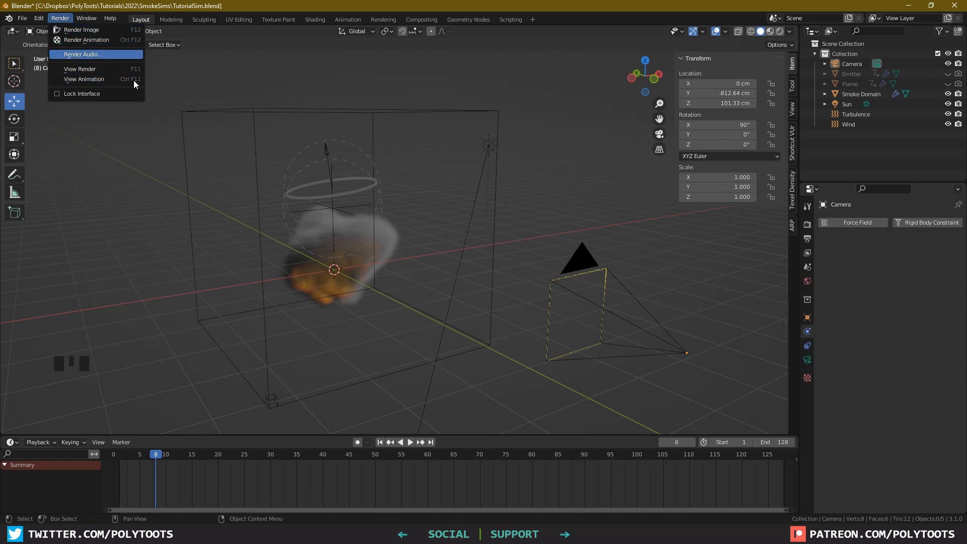
{"action": "left_click", "coordinate": [129, 26]}
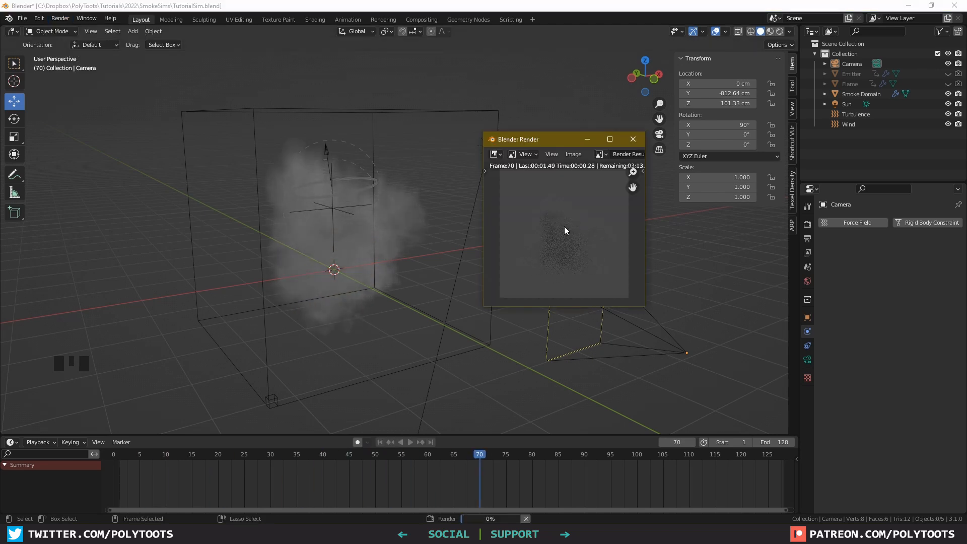
{"action": "key", "text": "ctrl+F11"}
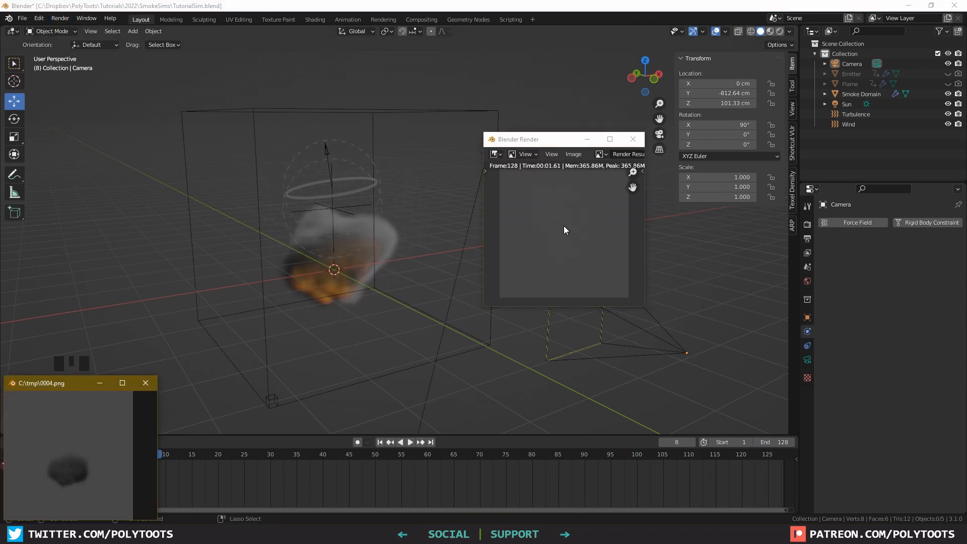
{"action": "left_click_drag", "start_coordinate": [52, 388], "coordinate": [285, 157]}
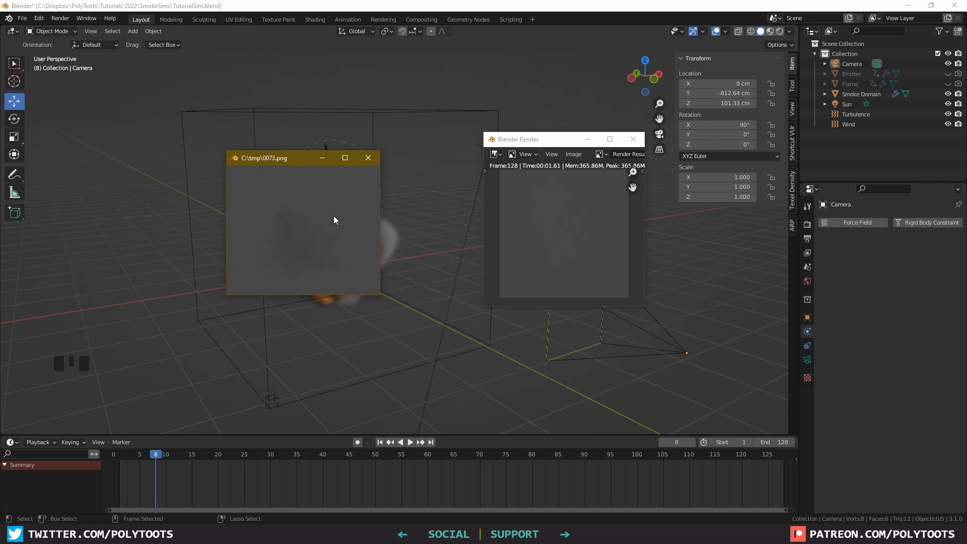
{"action": "left_click", "coordinate": [634, 139]}
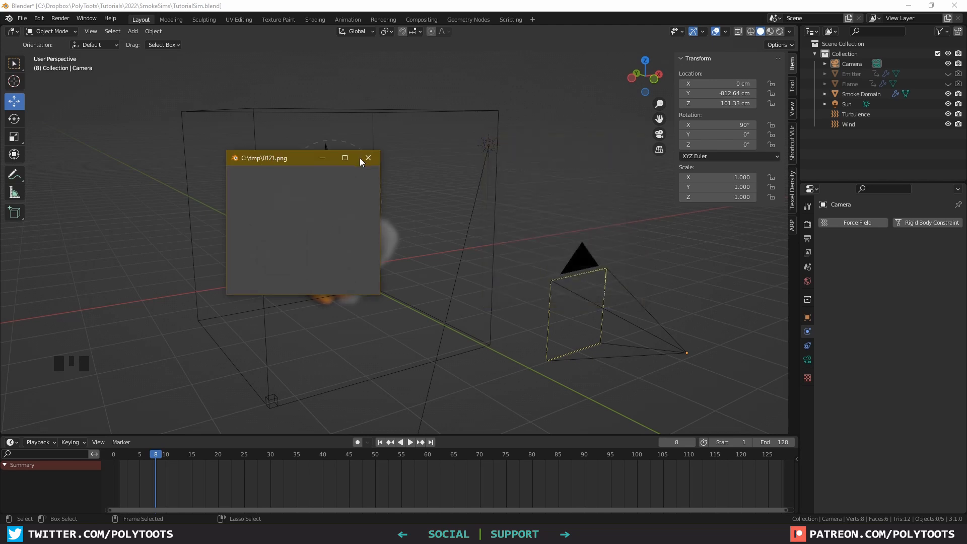
{"action": "left_click", "coordinate": [367, 158]}
Show the 3D view in Rendered shading and split off a Shader Editor beside it with its sidebar hidden
{"action": "key", "text": "z"}
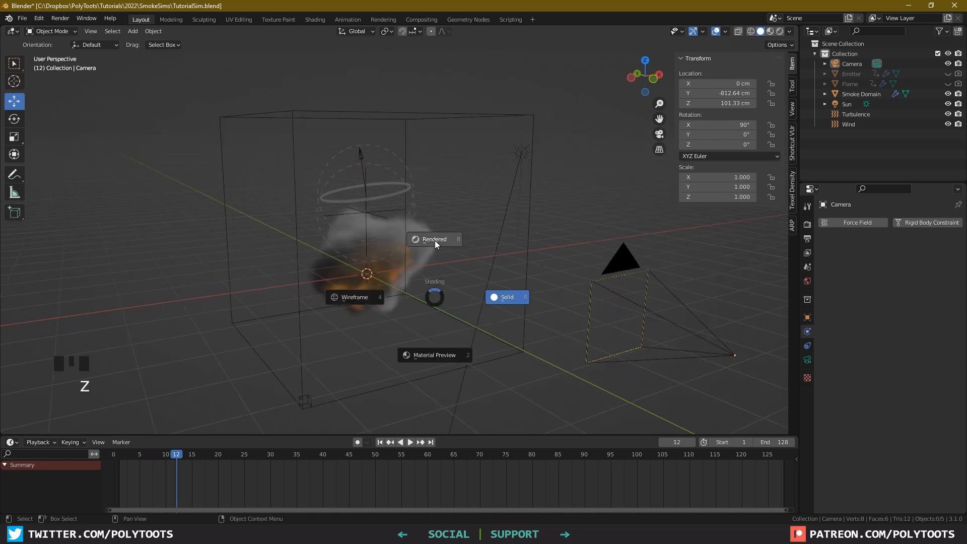
{"action": "left_click", "coordinate": [435, 240]}
{"action": "mouse_move", "coordinate": [349, 271]}
{"action": "left_mouse_down", "text": "alt"}
{"action": "mouse_move", "coordinate": [356, 295]}
{"action": "mouse_move", "coordinate": [350, 285]}
{"action": "left_mouse_up", "text": "alt"}
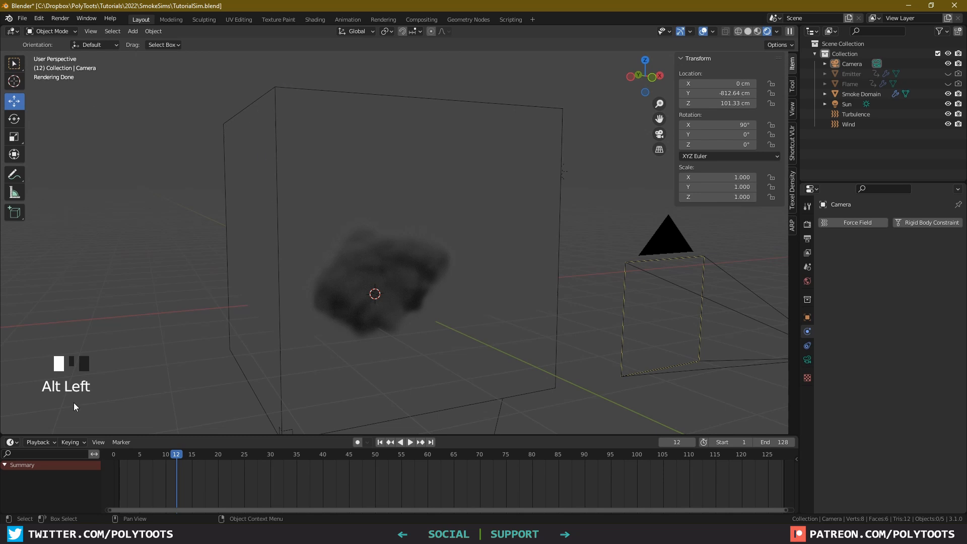
{"action": "left_click_drag", "start_coordinate": [3, 432], "coordinate": [235, 398]}
{"action": "left_click", "coordinate": [12, 32]}
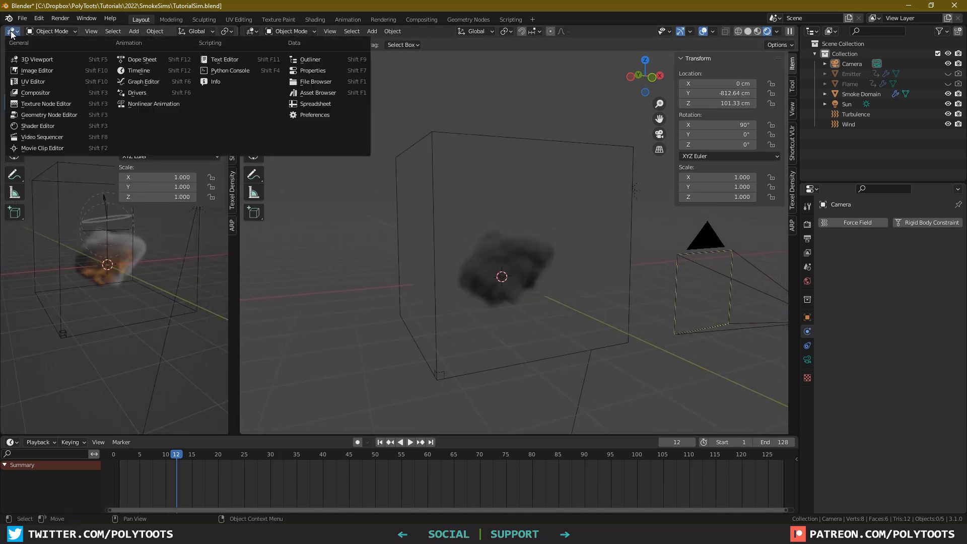
{"action": "left_click", "coordinate": [47, 126]}
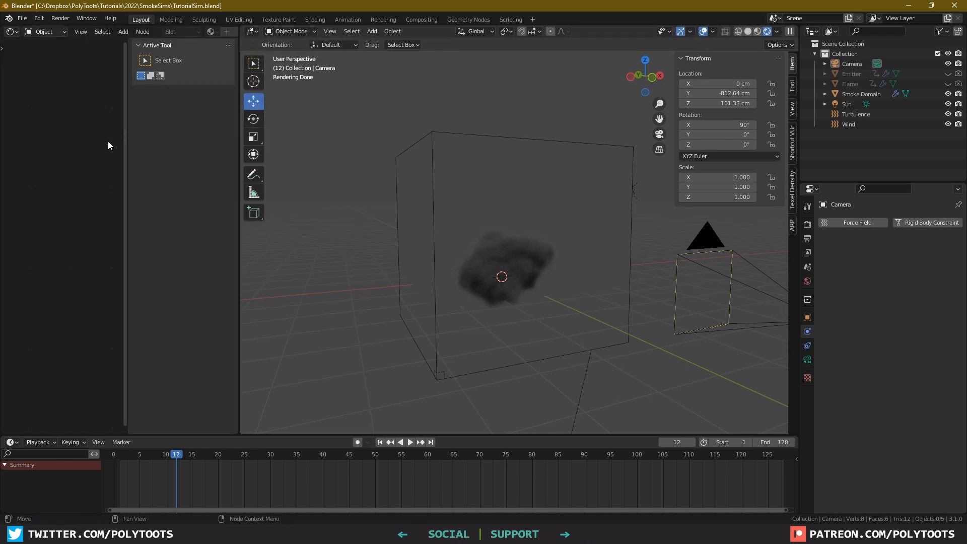
{"action": "key", "text": "n"}
Select the Smoke Domain and bring its Principled Volume material nodes up in a maximized Shader Editor
{"action": "left_click", "coordinate": [435, 132]}
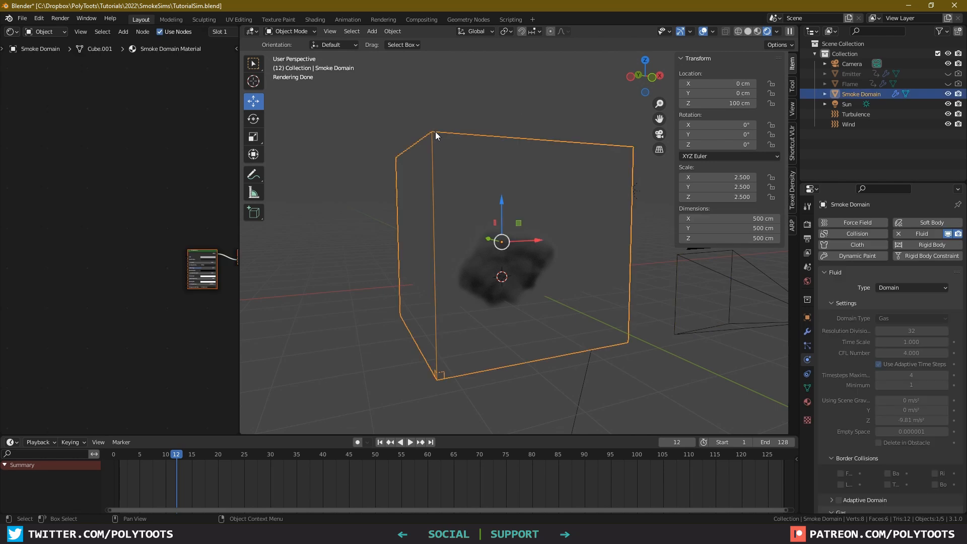
{"action": "middle_click_drag", "start_coordinate": [161, 280], "coordinate": [116, 284]}
{"action": "scroll", "coordinate": [150, 274], "scroll_direction": "up", "scroll_amount": 5}
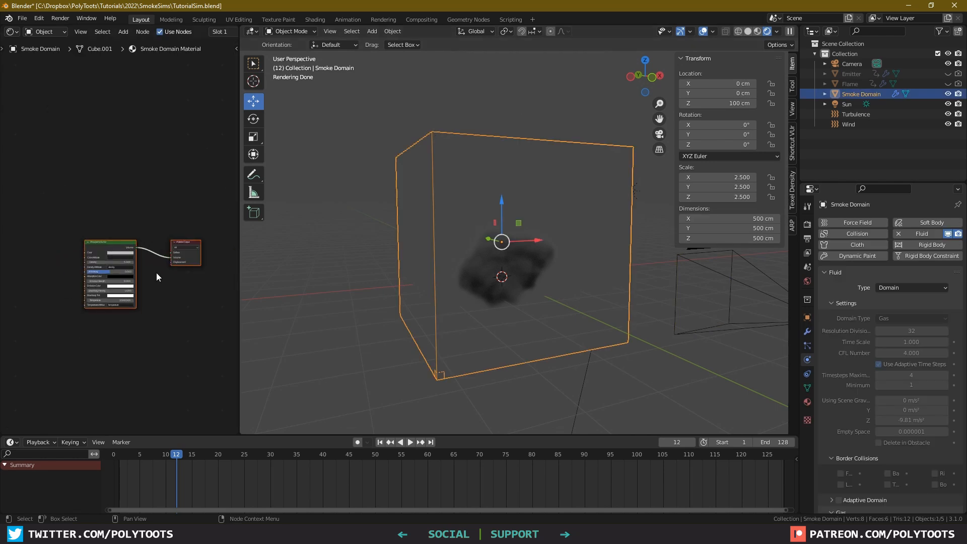
{"action": "middle_click_drag", "start_coordinate": [181, 294], "coordinate": [153, 266]}
{"action": "scroll", "coordinate": [107, 244], "scroll_direction": "up", "scroll_amount": 5}
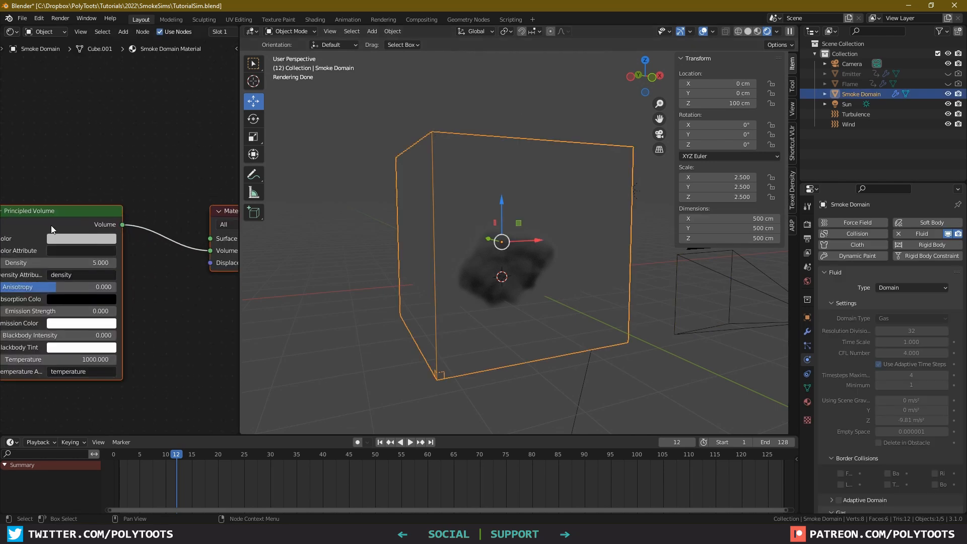
{"action": "scroll", "coordinate": [58, 226], "scroll_direction": "down", "scroll_amount": 2}
{"action": "left_click_drag", "start_coordinate": [59, 227], "coordinate": [81, 225]}
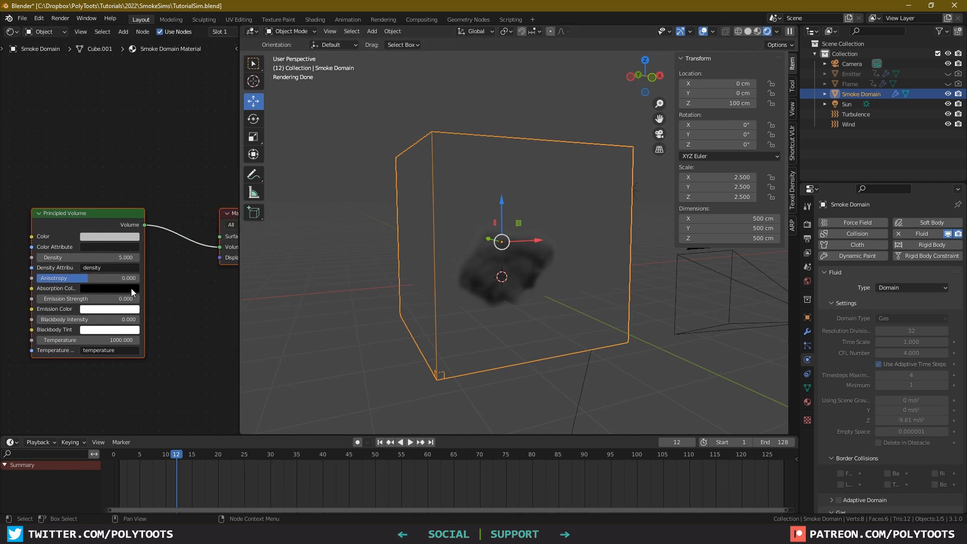
{"action": "key", "text": "ctrl+space"}
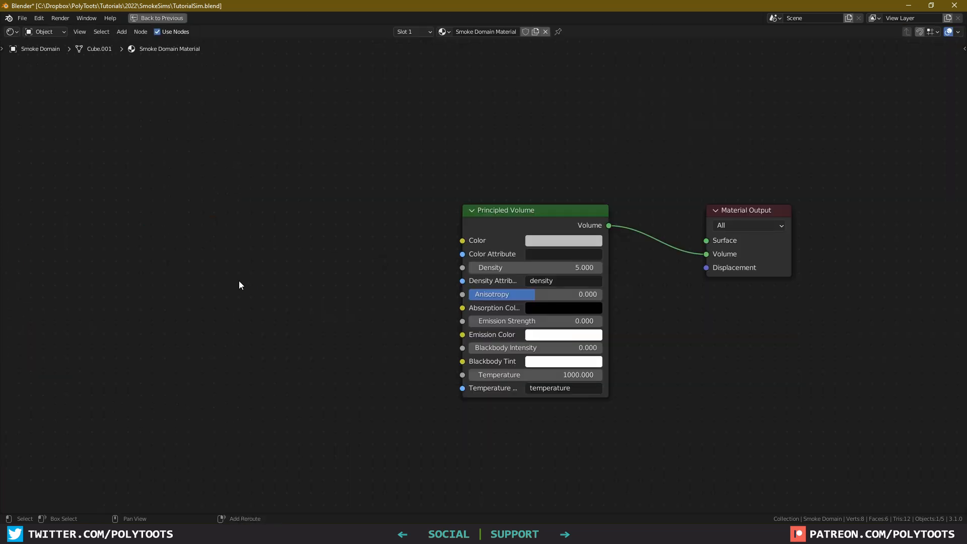
Add an Attribute node named heat before the Principled Volume node
{"action": "key", "text": "shift+a"}
{"action": "left_click", "coordinate": [229, 281]}
{"action": "type", "text": "attrib"}
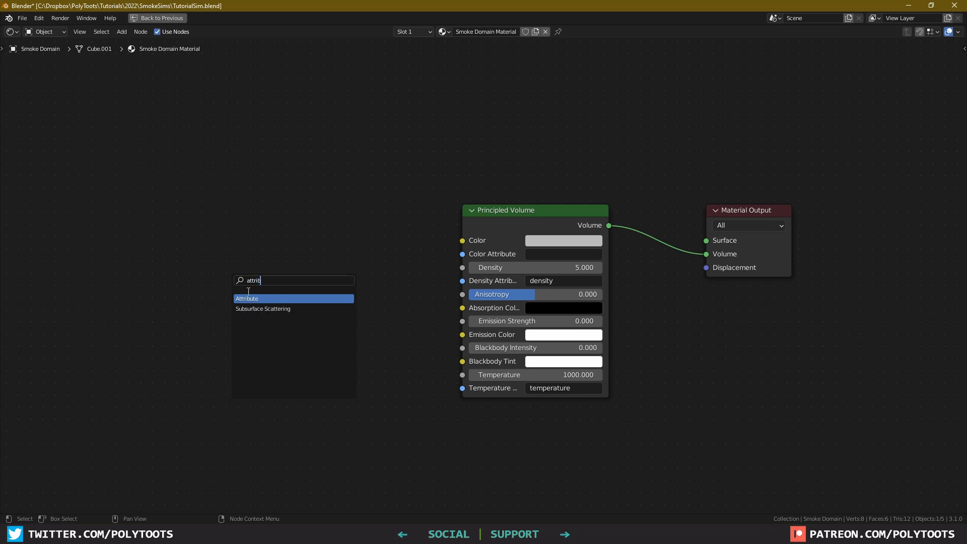
{"action": "key", "text": "Return"}
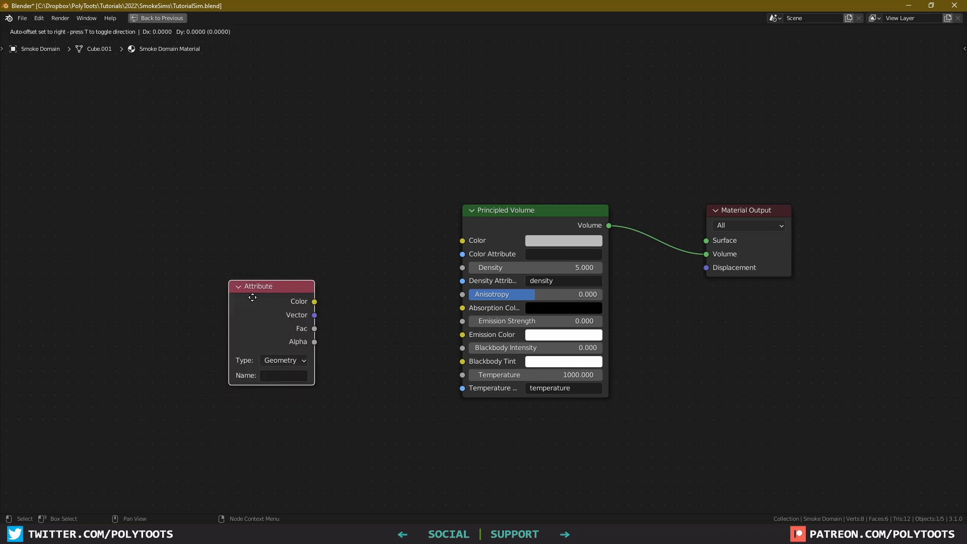
{"action": "left_click", "coordinate": [206, 276]}
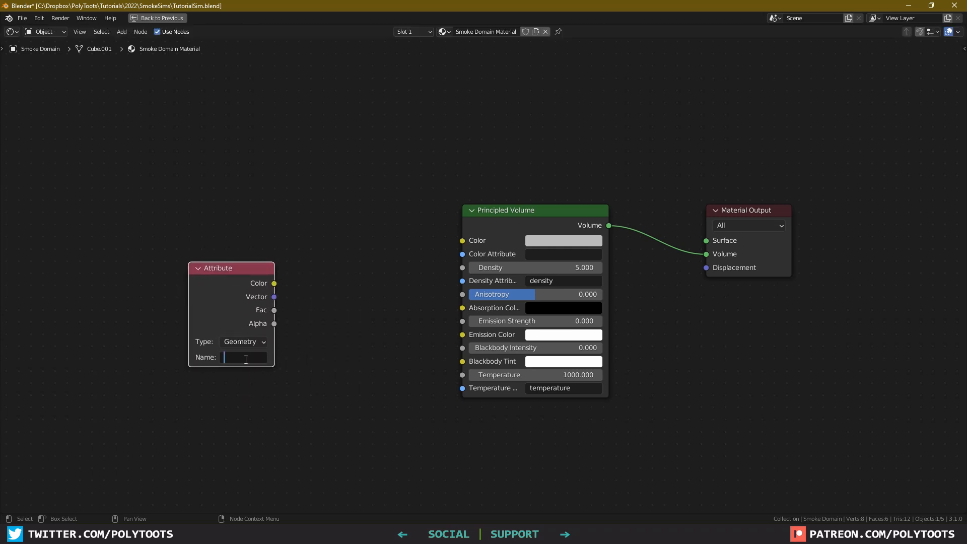
{"action": "left_click", "coordinate": [239, 362]}
{"action": "type", "text": "heatg"}
{"action": "left_click", "coordinate": [323, 353]}
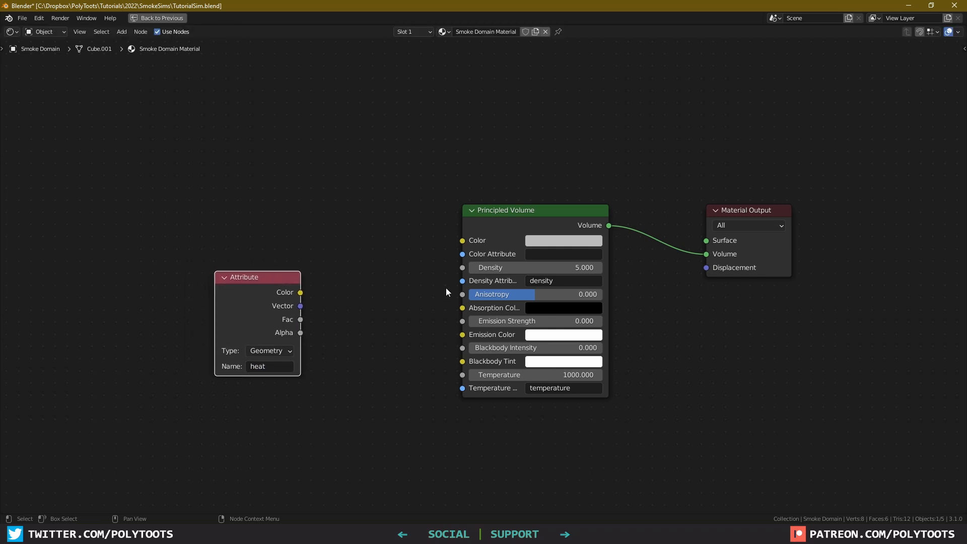
{"action": "key", "text": "g"}
{"action": "left_click", "coordinate": [313, 349]}
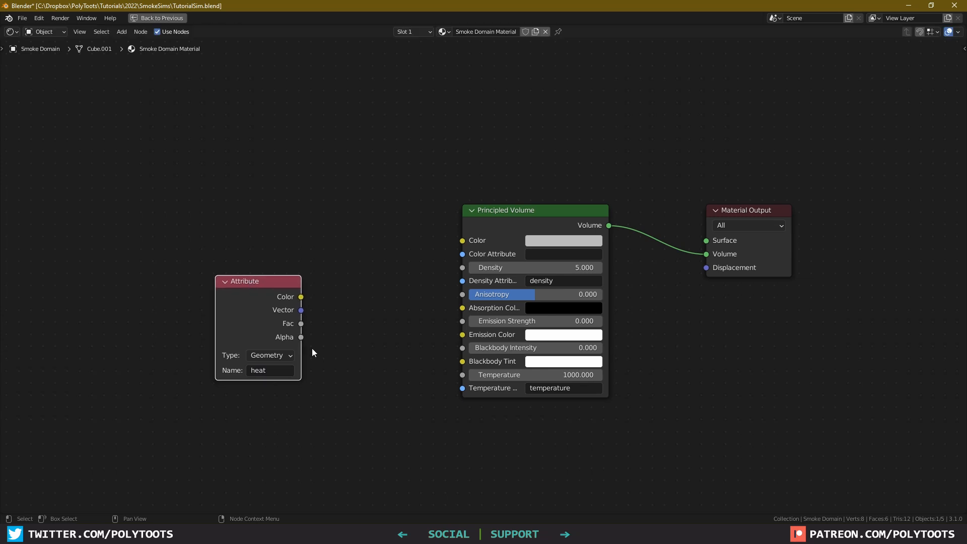
Link the heat attribute's Color to the Principled Volume's Emission Color and insert a ColorRamp on that link
{"action": "left_click_drag", "start_coordinate": [301, 297], "coordinate": [462, 334]}
{"action": "left_click_drag", "start_coordinate": [251, 274], "coordinate": [200, 274]}
{"action": "left_click", "coordinate": [313, 331]}
{"action": "key", "text": "shift+a"}
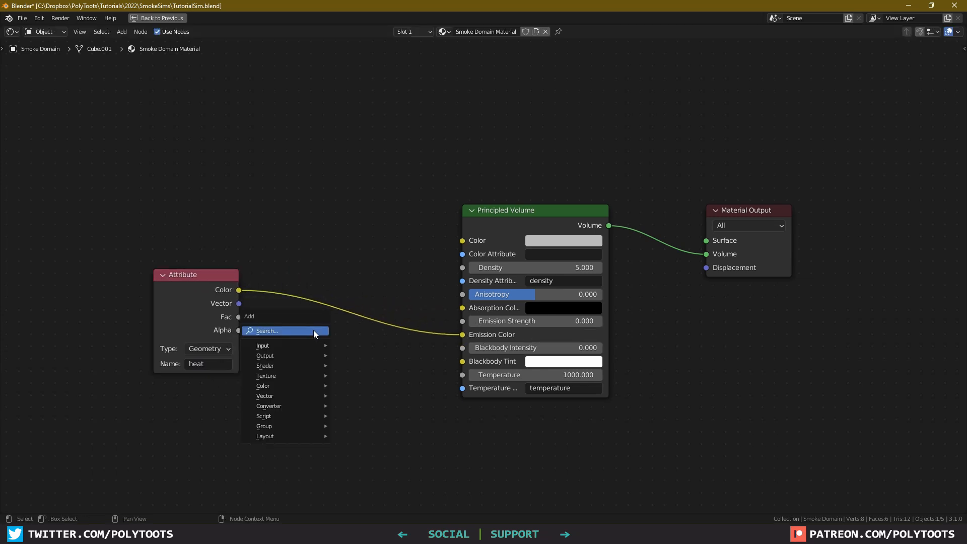
{"action": "left_click", "coordinate": [312, 331]}
{"action": "type", "text": "ramp"}
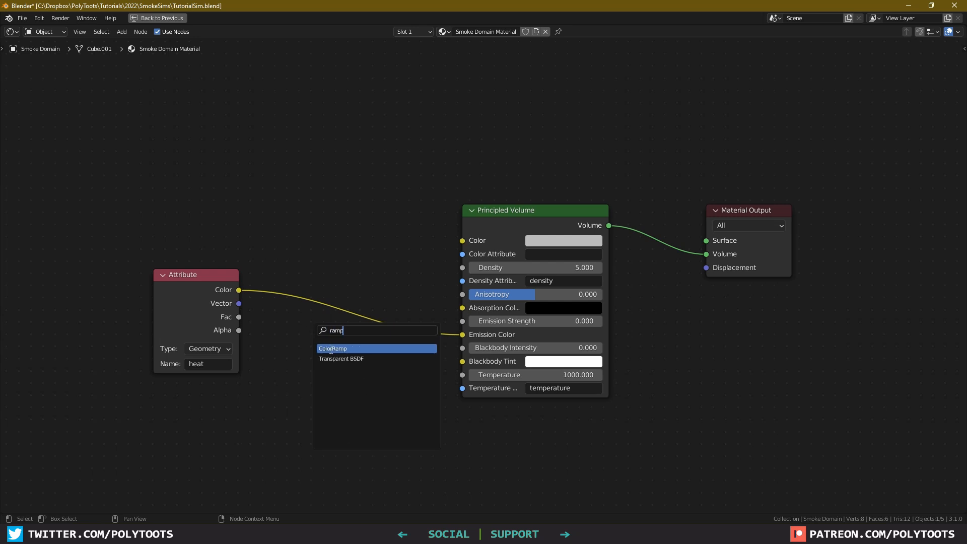
{"action": "left_click", "coordinate": [331, 349]}
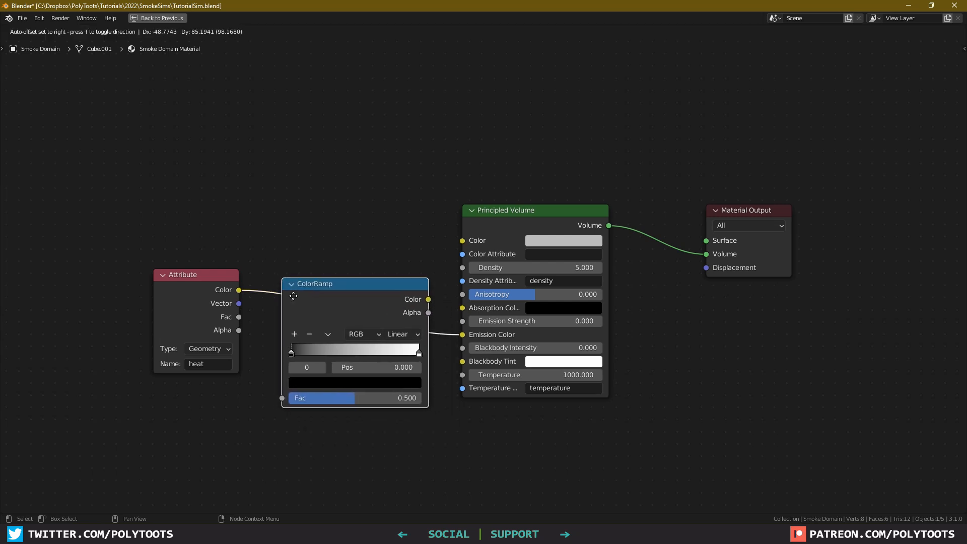
{"action": "left_click", "coordinate": [294, 287]}
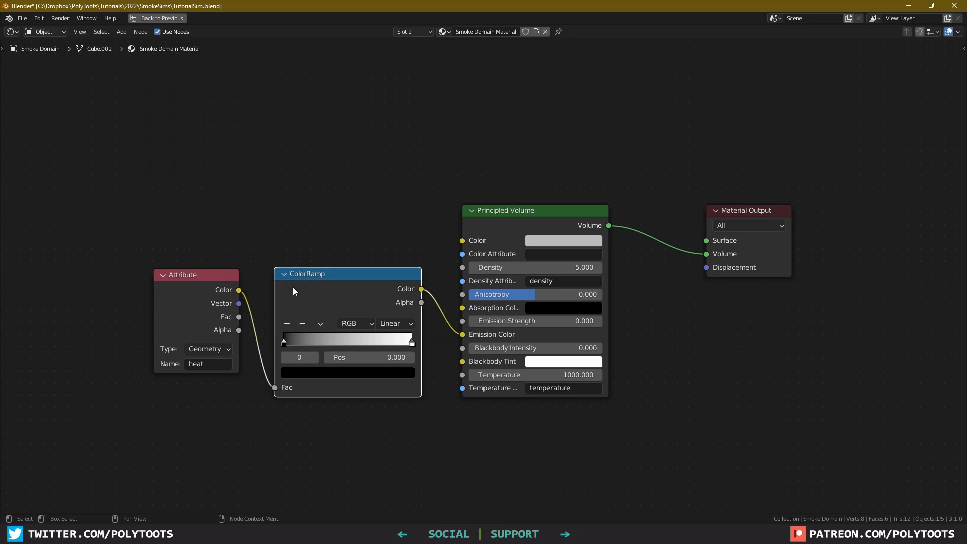
{"action": "left_click_drag", "start_coordinate": [355, 279], "coordinate": [363, 273]}
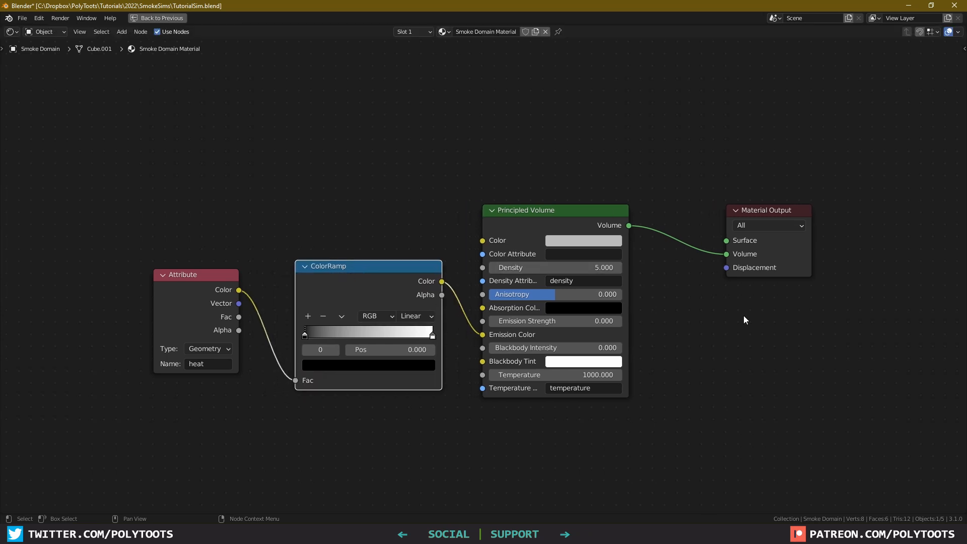
Restore the split layout, change the ColorRamp's white stop to orange, and set the Principled Volume's Emission Strength to 1.1
{"action": "key", "text": "ctrl+space"}
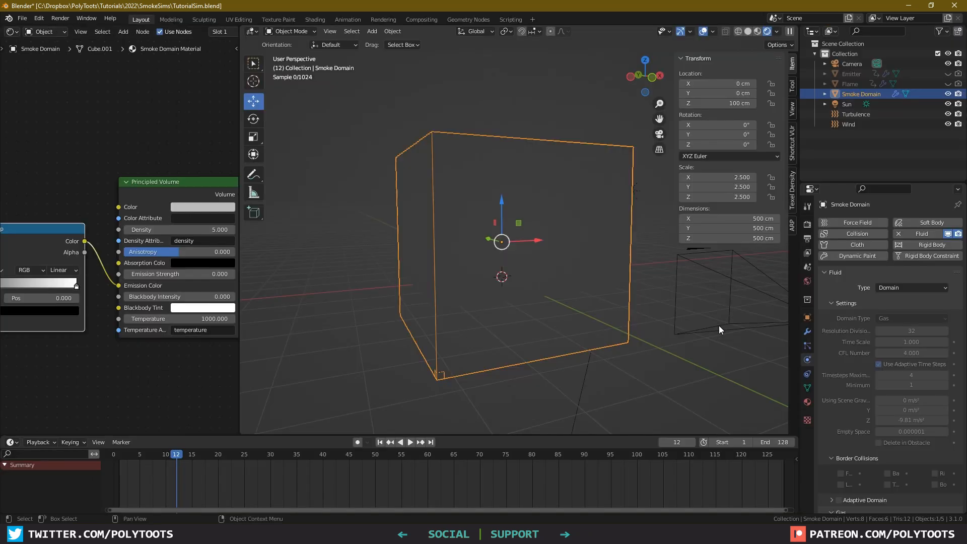
{"action": "middle_click_drag", "start_coordinate": [111, 269], "coordinate": [173, 260]}
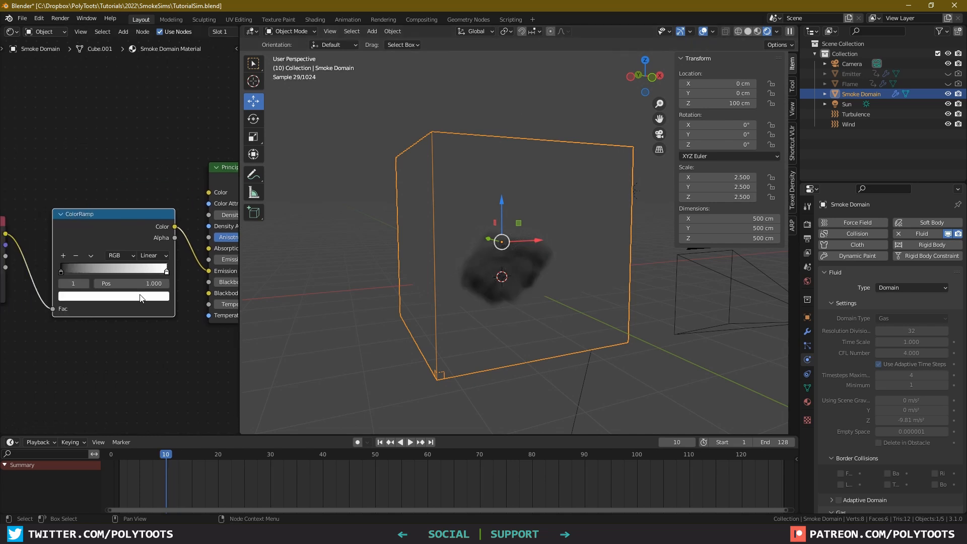
{"action": "left_click", "coordinate": [140, 297]}
{"action": "left_click_drag", "start_coordinate": [70, 250], "coordinate": [131, 259]}
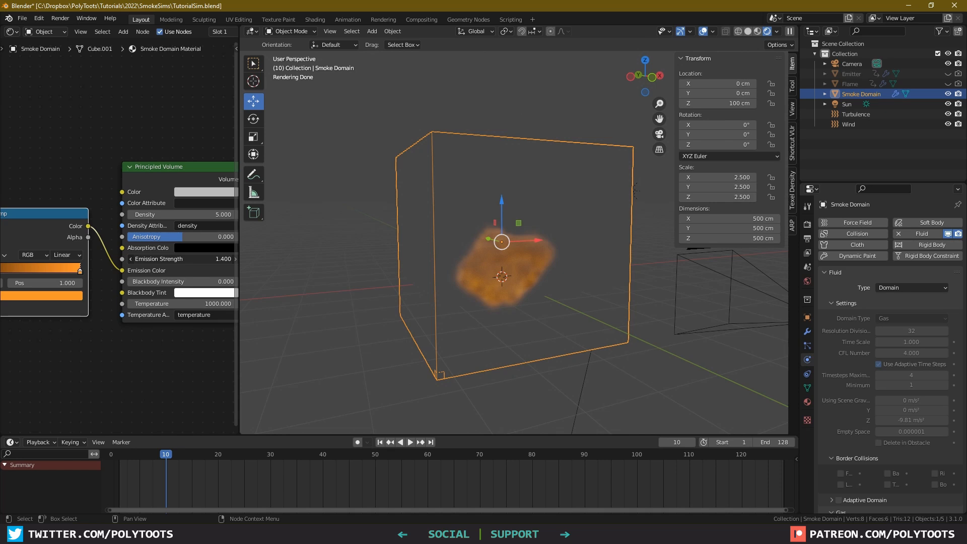
{"action": "left_click_drag", "start_coordinate": [182, 259], "coordinate": [176, 259]}
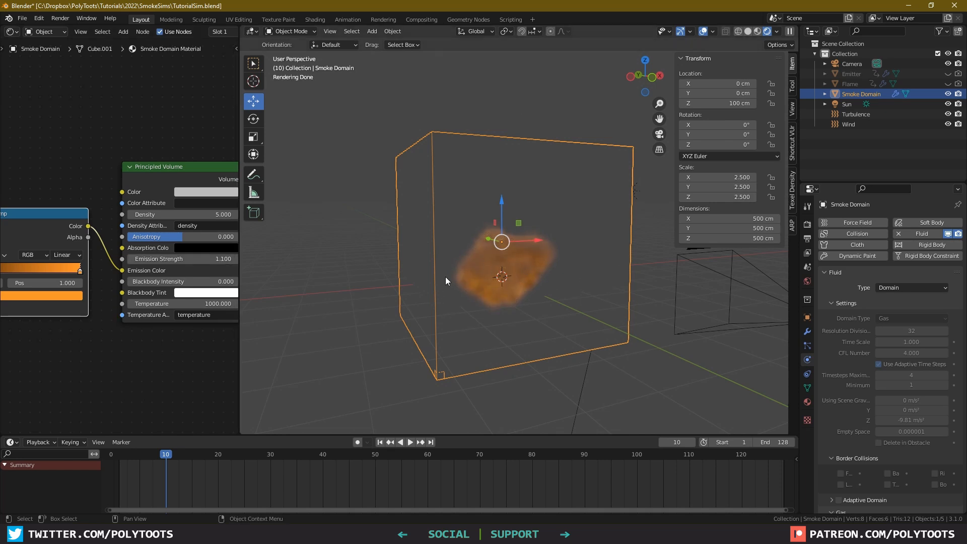
Move the ColorRamp's black stop to position 0.818 to confine the orange glow to the hottest smoke
{"action": "middle_click_drag", "start_coordinate": [80, 283], "coordinate": [205, 286]}
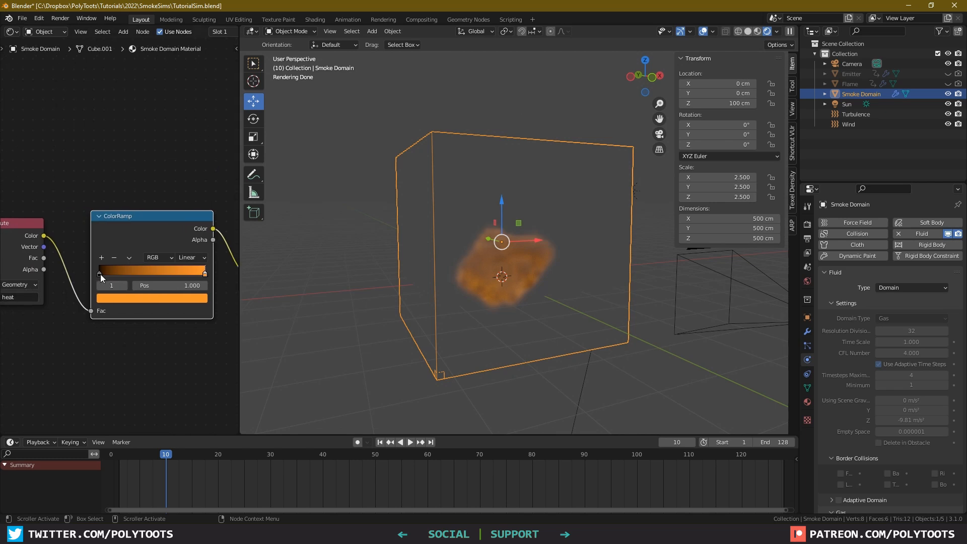
{"action": "left_click_drag", "start_coordinate": [101, 274], "coordinate": [195, 280]}
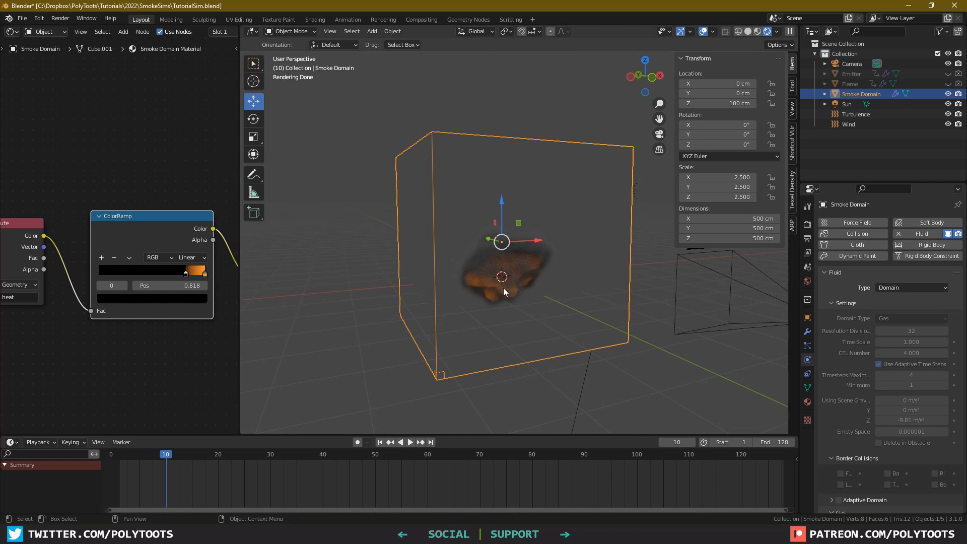
{"action": "scroll", "coordinate": [564, 287], "scroll_direction": "up", "scroll_amount": 3}
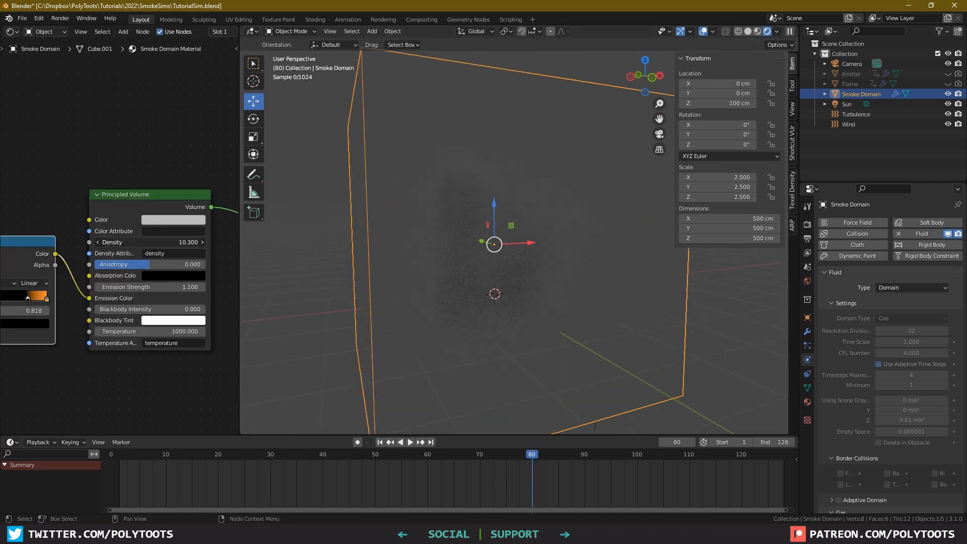
Raise the Principled Volume's Density to 30.9 and Emission Strength to 259.9, checking the smoke on late and early frames
{"action": "left_click_drag", "start_coordinate": [151, 243], "coordinate": [177, 243]}
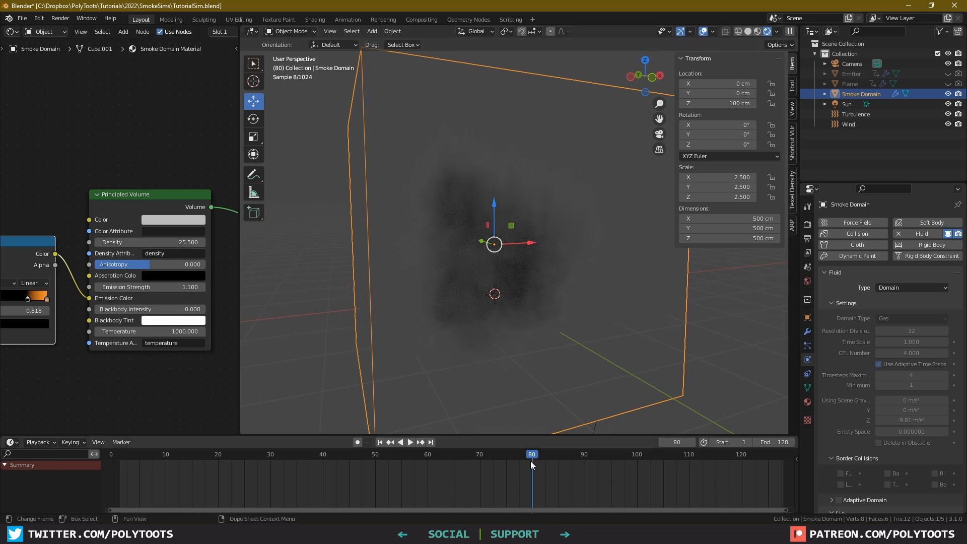
{"action": "key", "text": "space"}
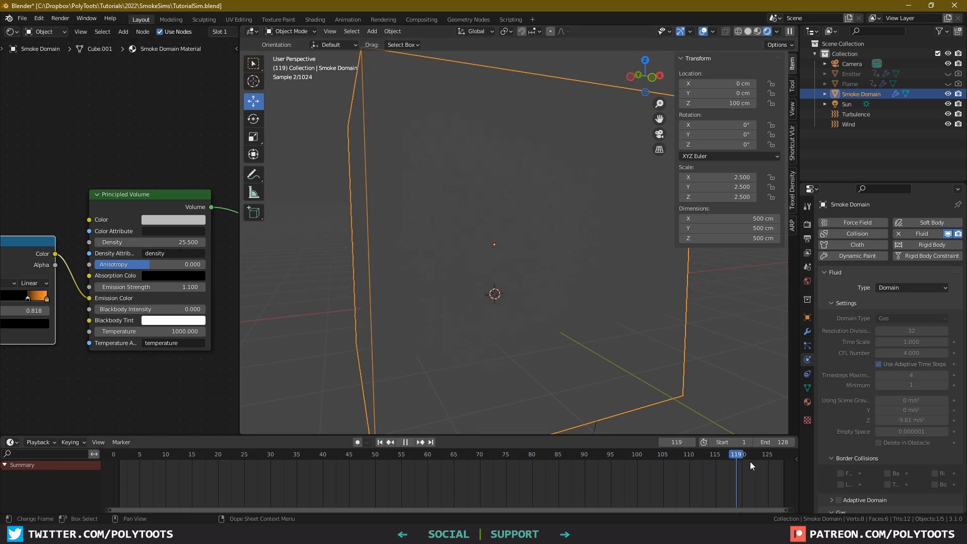
{"action": "left_click_drag", "start_coordinate": [783, 462], "coordinate": [672, 456]}
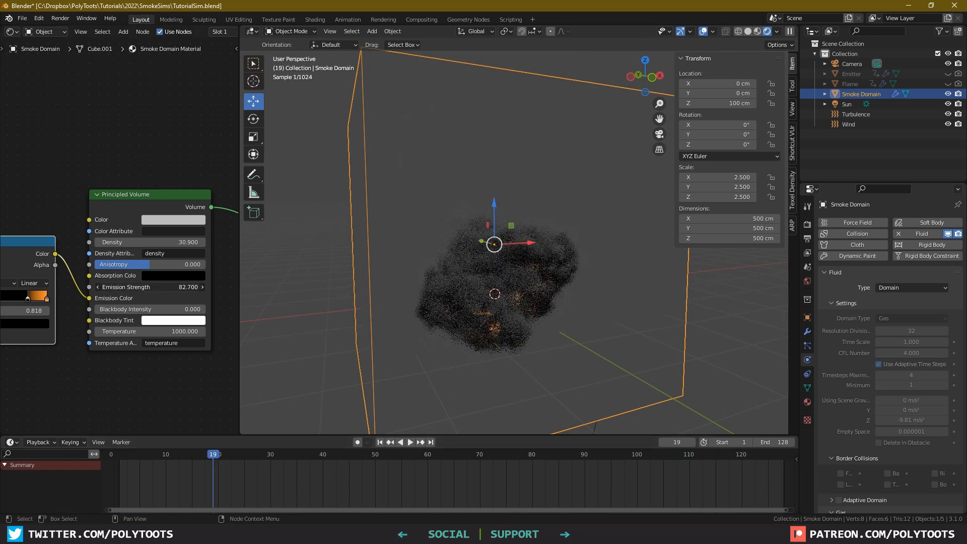
{"action": "left_click_drag", "start_coordinate": [172, 288], "coordinate": [184, 287]}
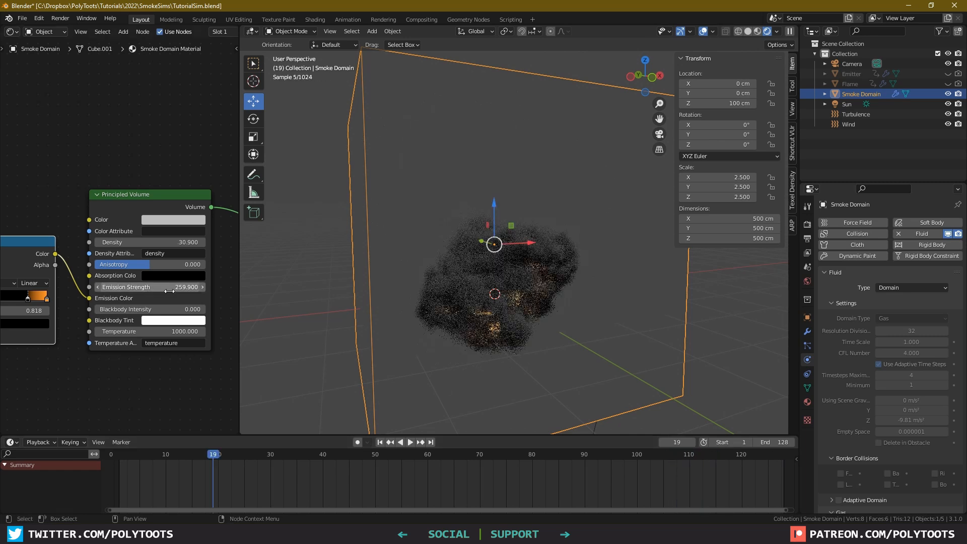
Scrub the timeline to frame 35 and render a test image of the glowing explosion
{"action": "left_click_drag", "start_coordinate": [198, 454], "coordinate": [234, 455]}
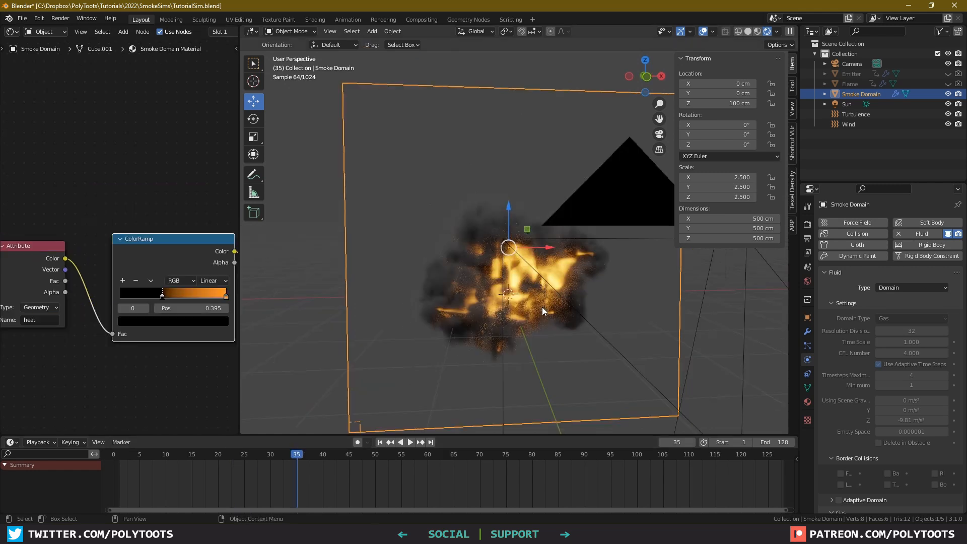
{"action": "key", "text": "F12"}
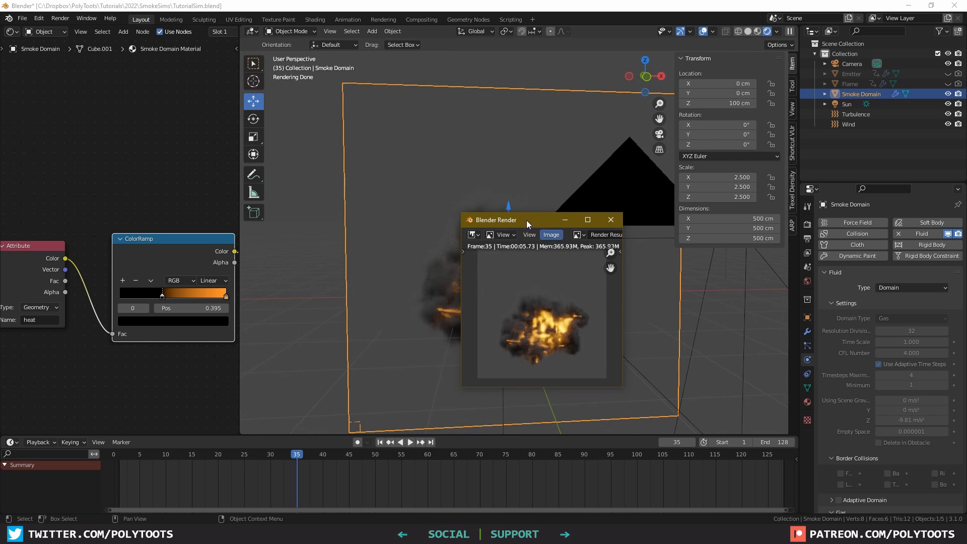
{"action": "left_click_drag", "start_coordinate": [526, 219], "coordinate": [478, 168]}
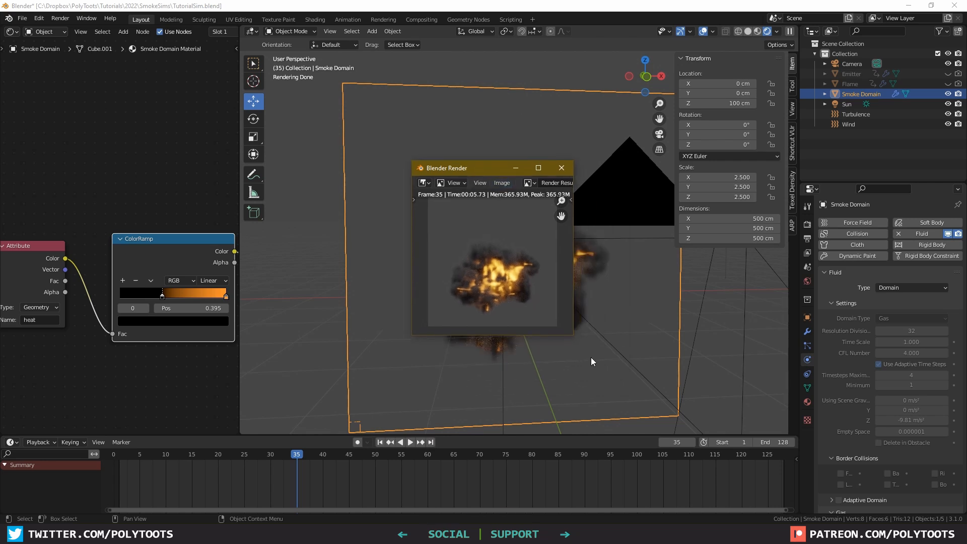
Join the shader editor area with the 3D viewport so that the viewport takes over its space
{"action": "right_click", "coordinate": [236, 388]}
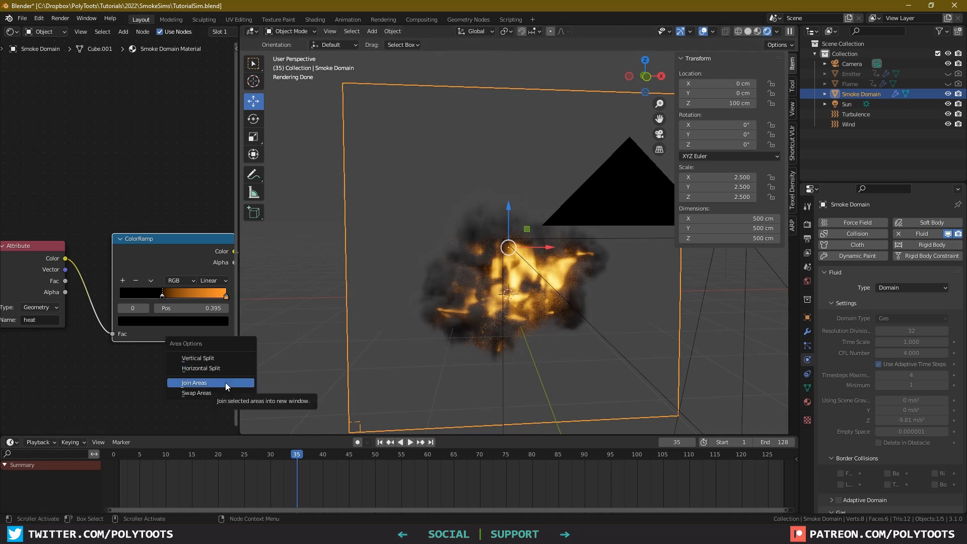
{"action": "left_click", "coordinate": [225, 383]}
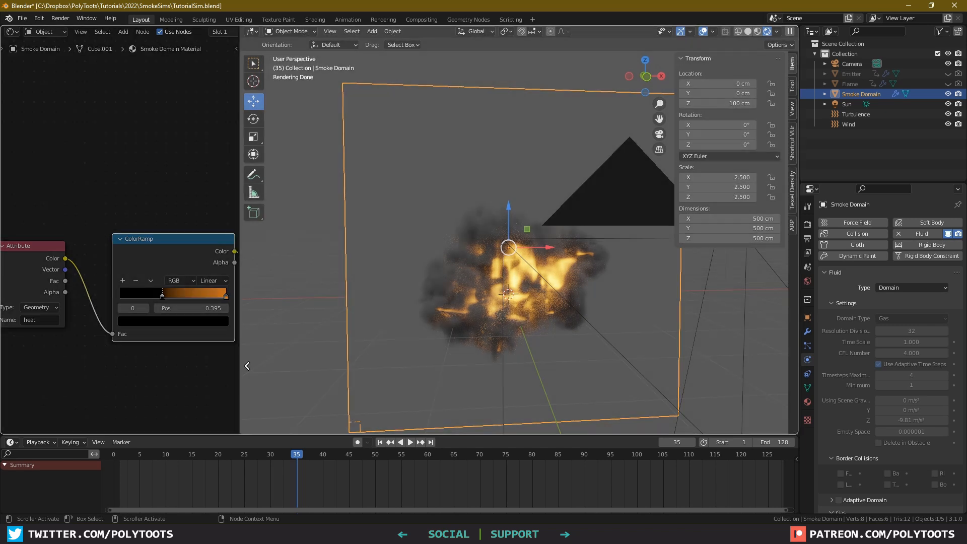
{"action": "left_click", "coordinate": [132, 364]}
Free all baked fluid data of the smoke domain to make its settings editable again
{"action": "scroll", "coordinate": [361, 301], "scroll_direction": "down", "scroll_amount": 4}
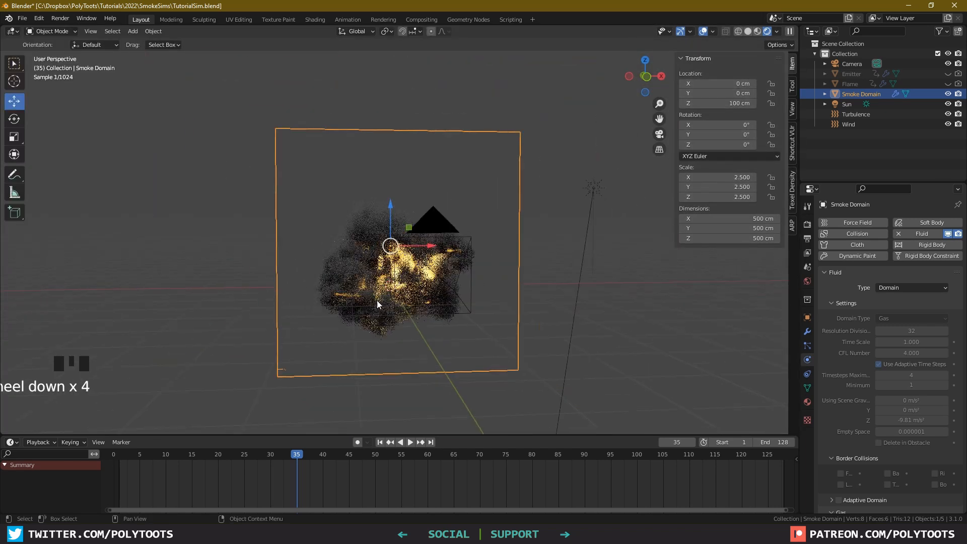
{"action": "left_click_drag", "start_coordinate": [377, 304], "coordinate": [401, 311], "text": "alt"}
{"action": "scroll", "coordinate": [401, 311], "scroll_direction": "up", "scroll_amount": 1}
{"action": "middle_click_drag", "start_coordinate": [444, 474], "coordinate": [447, 473]}
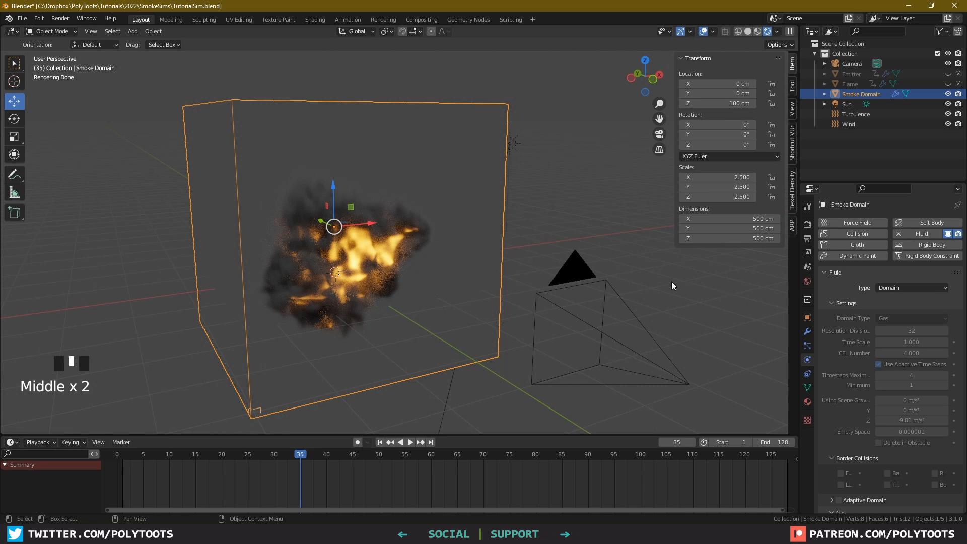
{"action": "key", "text": "q"}
{"action": "left_click", "coordinate": [496, 205]}
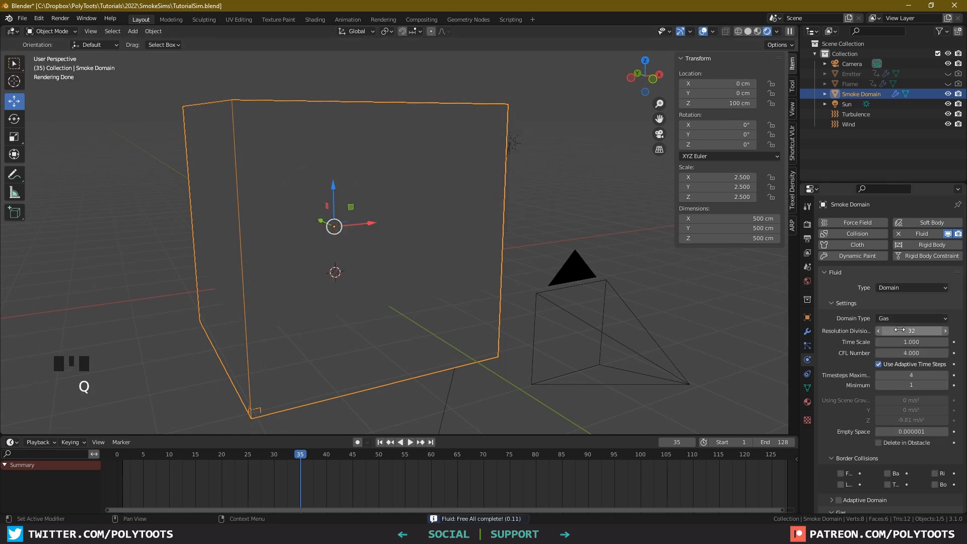
Set the smoke domain's Resolution Divisions to 128
{"action": "middle_click_drag", "start_coordinate": [435, 295], "coordinate": [439, 296]}
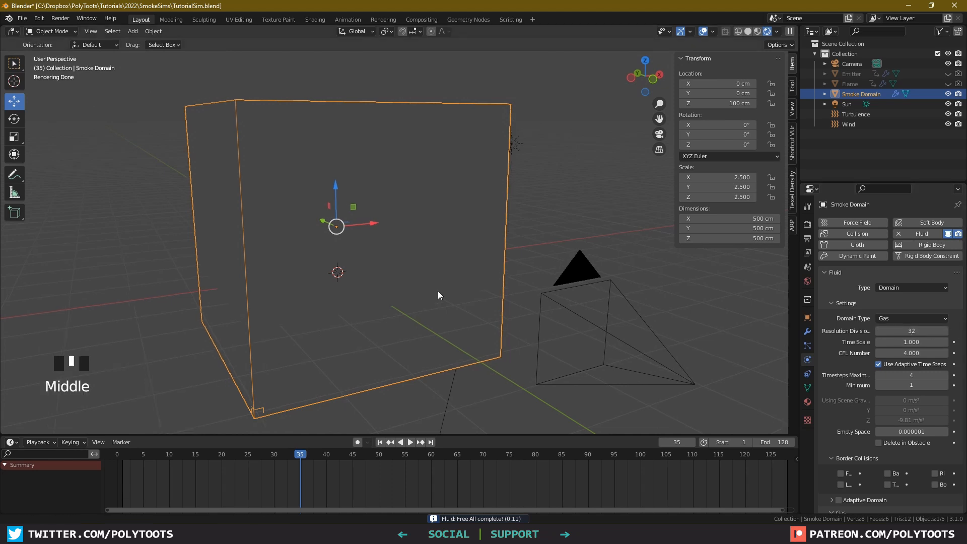
{"action": "left_click_drag", "start_coordinate": [439, 296], "coordinate": [466, 304], "text": "alt"}
{"action": "left_click", "coordinate": [919, 330]}
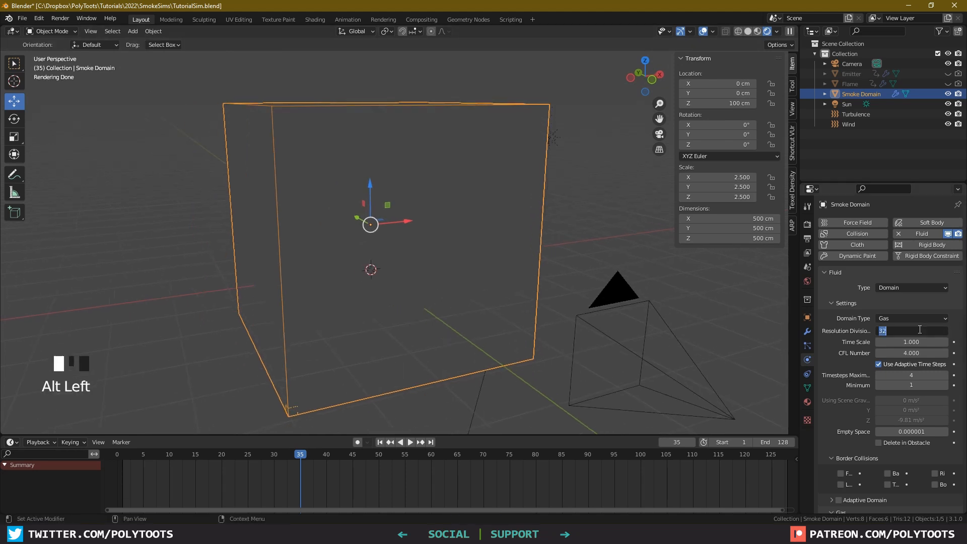
{"action": "type", "text": "128"}
{"action": "key", "text": "Return"}
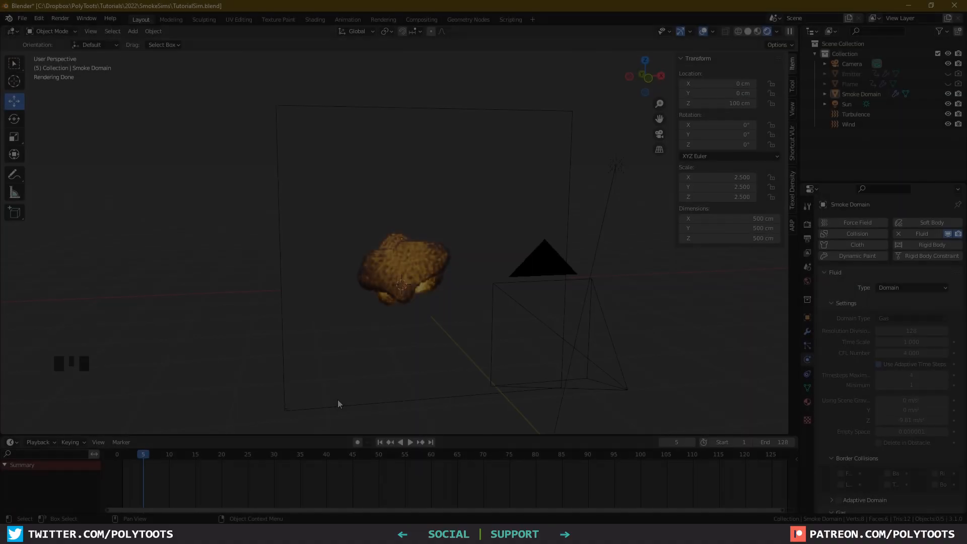
Collapse the domain's Gas settings, examine the Adaptive Domain options, and inspect the high-resolution smoke from several sides within the domain
{"action": "scroll", "coordinate": [855, 378], "scroll_direction": "down", "scroll_amount": 5}
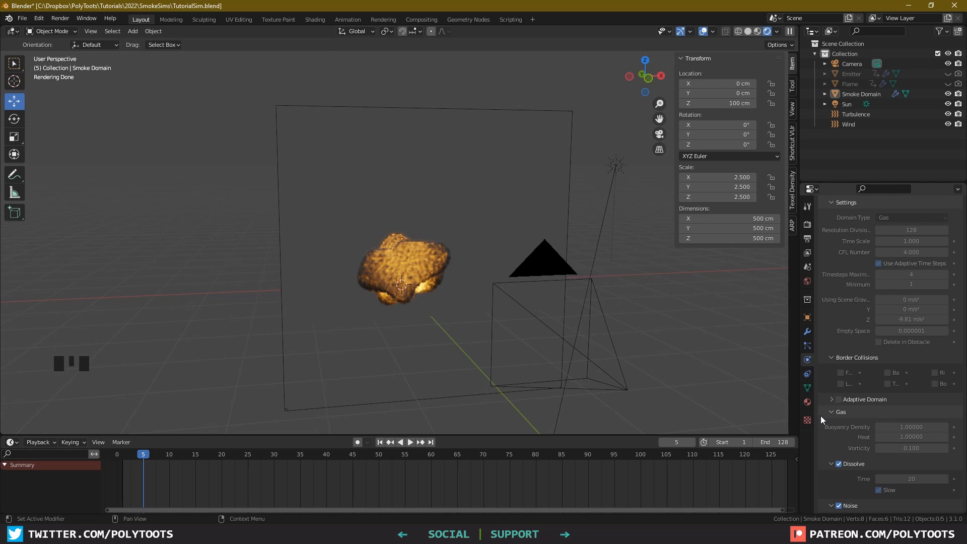
{"action": "left_click", "coordinate": [832, 413]}
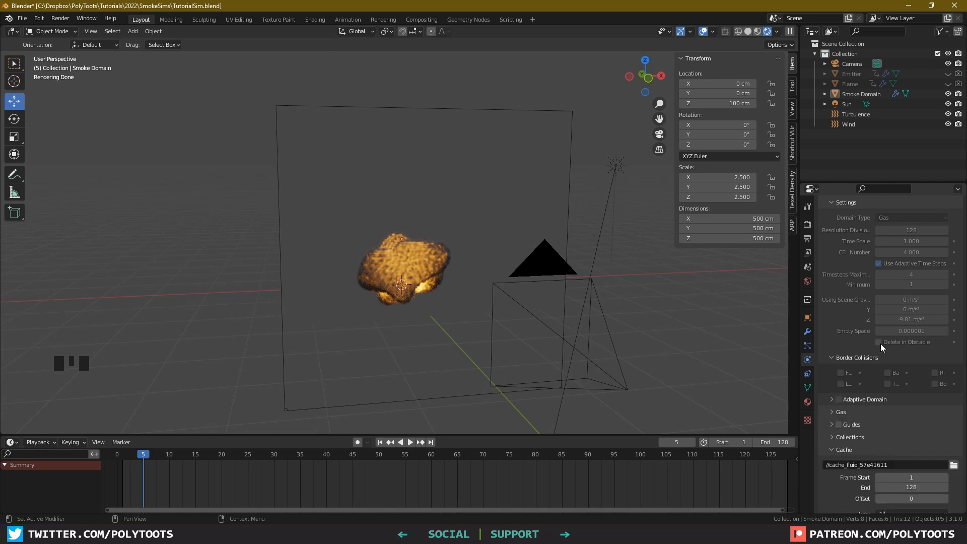
{"action": "left_click", "coordinate": [832, 400]}
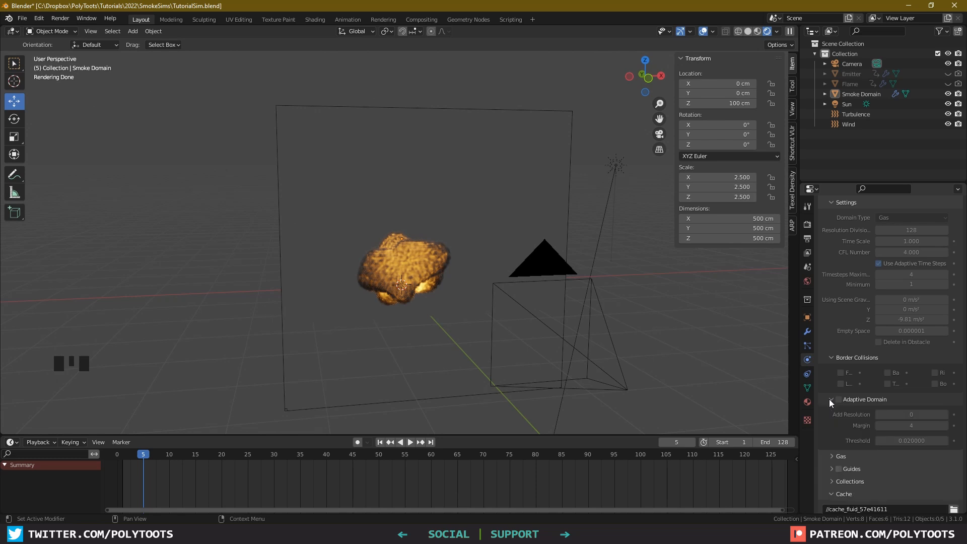
{"action": "left_click", "coordinate": [830, 400]}
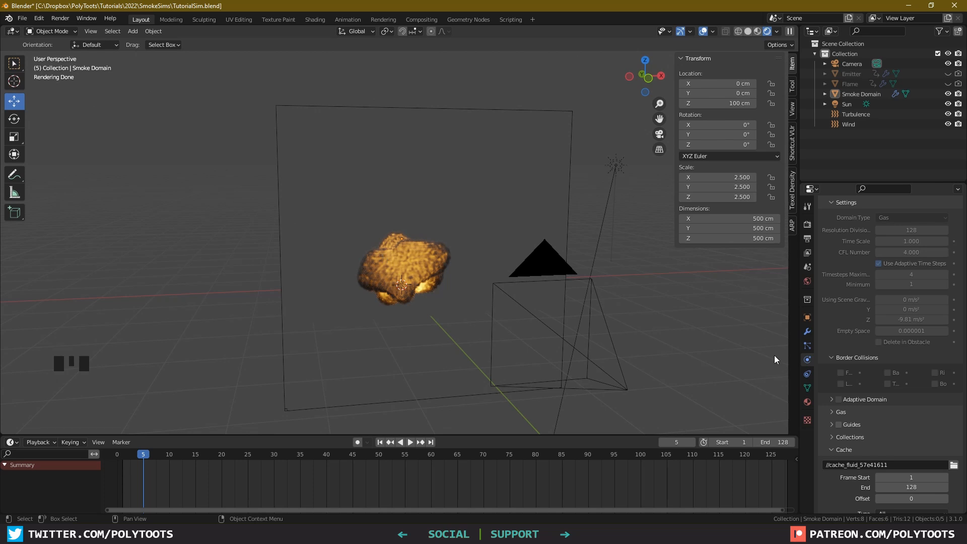
{"action": "left_click_drag", "start_coordinate": [435, 207], "coordinate": [400, 151], "text": "alt"}
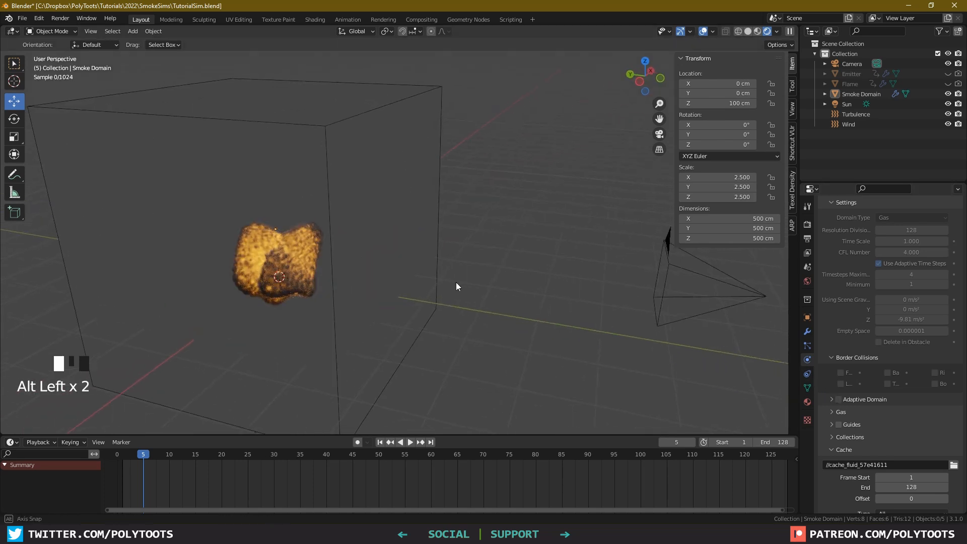
{"action": "left_click_drag", "start_coordinate": [457, 285], "coordinate": [401, 276], "text": "alt"}
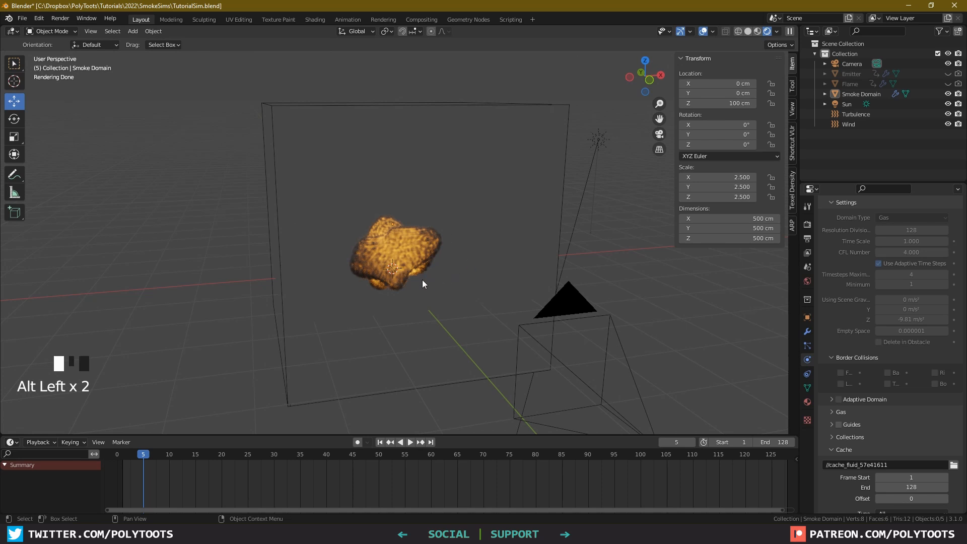
{"action": "mouse_move", "coordinate": [422, 280]}
{"action": "left_mouse_down", "text": "alt"}
{"action": "mouse_move", "coordinate": [440, 280]}
{"action": "mouse_move", "coordinate": [433, 275]}
{"action": "left_mouse_up", "text": "alt"}
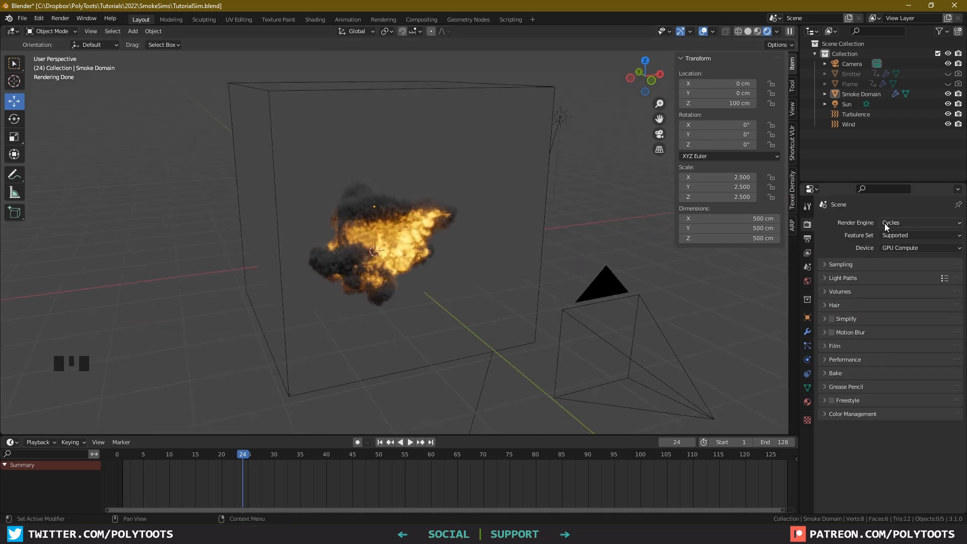
Keep Cycles as the render engine and enable the Transparent option in the Film settings
{"action": "left_click", "coordinate": [897, 222]}
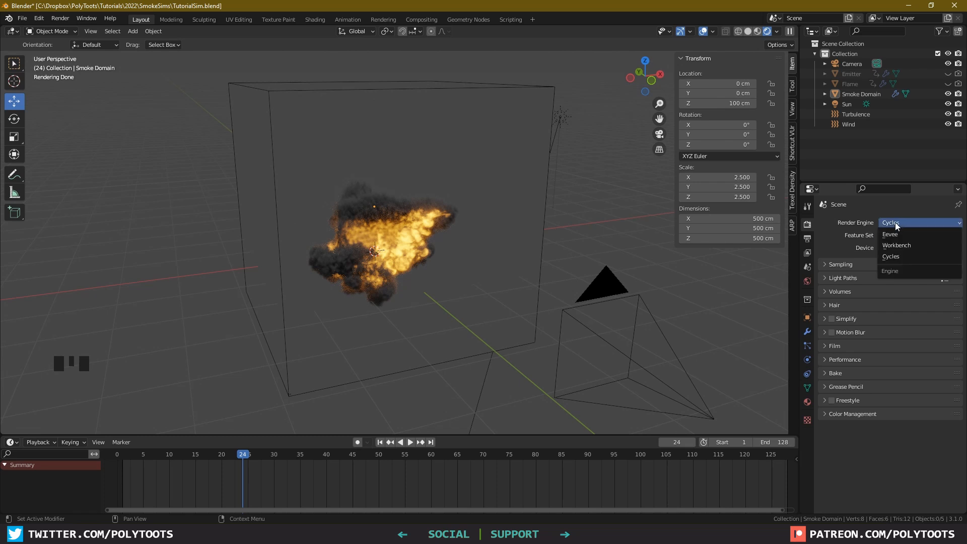
{"action": "left_click", "coordinate": [893, 213]}
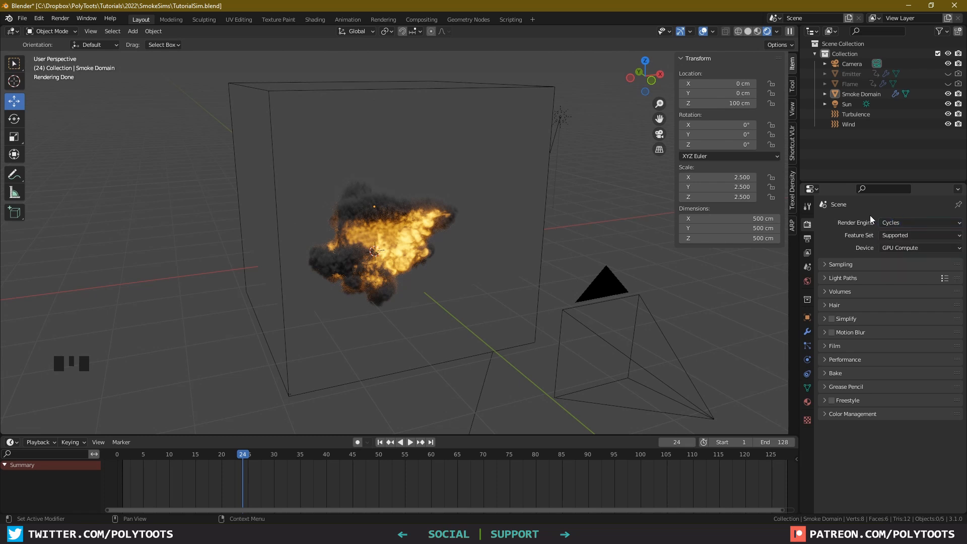
{"action": "left_click", "coordinate": [825, 346]}
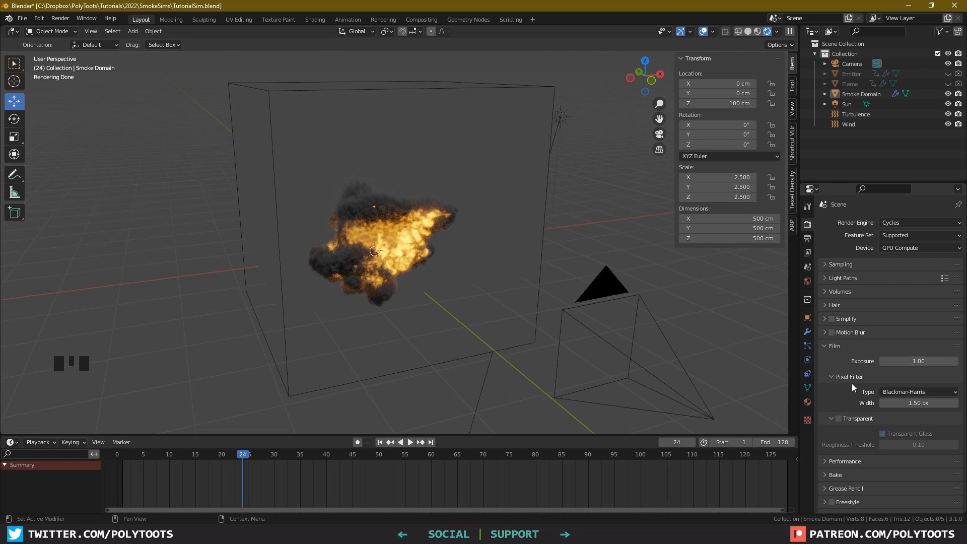
{"action": "left_click", "coordinate": [838, 419]}
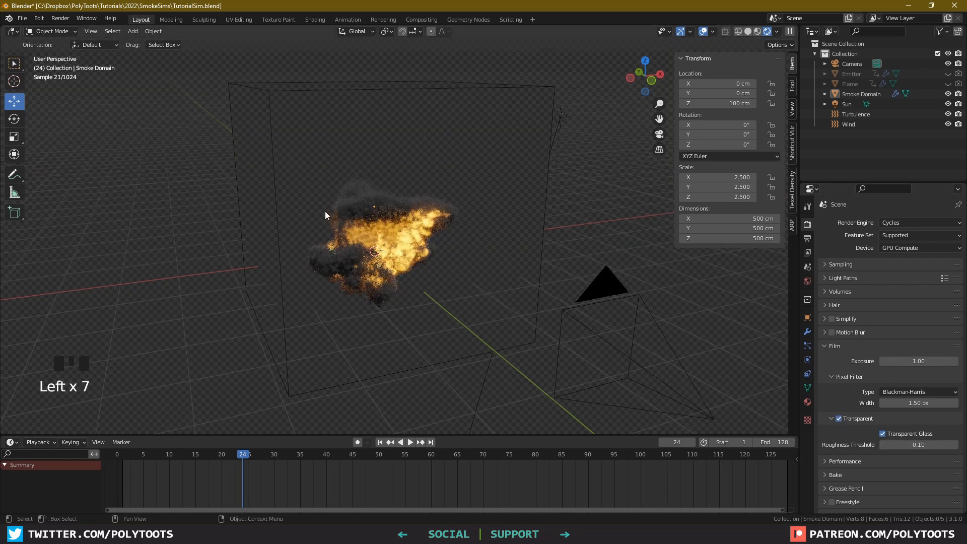
Render frame 24, enlarge the render window, and display only the alpha channel to check the explosion's transparency
{"action": "key", "text": "F12"}
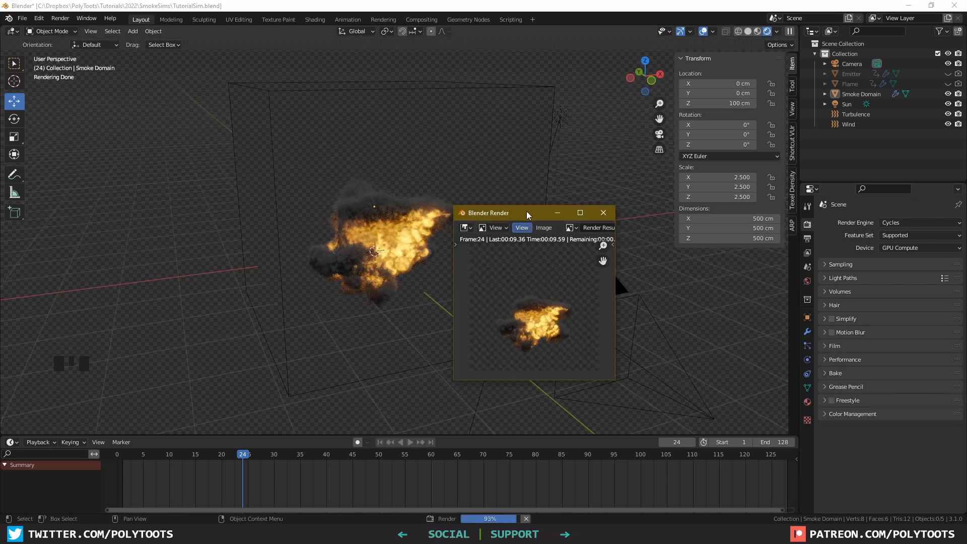
{"action": "left_click_drag", "start_coordinate": [527, 211], "coordinate": [498, 150]}
{"action": "left_click_drag", "start_coordinate": [615, 312], "coordinate": [714, 377]}
{"action": "left_click", "coordinate": [668, 165]}
{"action": "left_click", "coordinate": [701, 165]}
{"action": "left_click", "coordinate": [642, 198]}
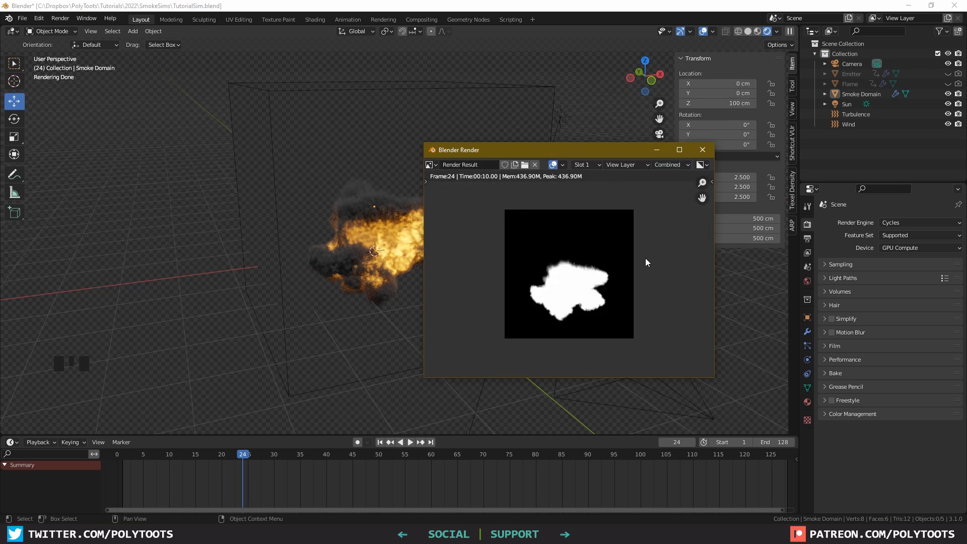
Change which channel of the rendered explosion frame is displayed in the render window
{"action": "left_click", "coordinate": [701, 166]}
{"action": "left_click", "coordinate": [682, 177]}
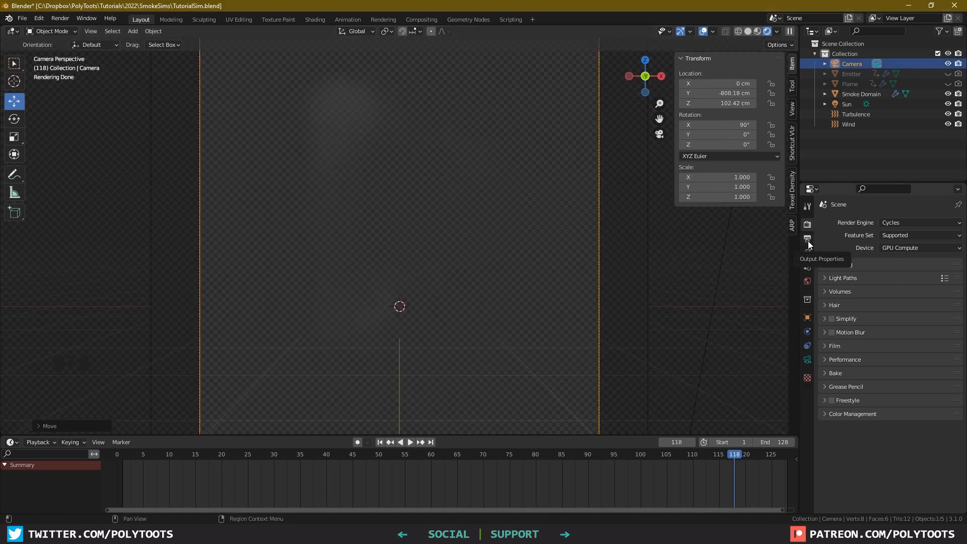
Set the render output folder to TutorialSim inside RawRenders and the frame step to 2
{"action": "left_click", "coordinate": [807, 239]}
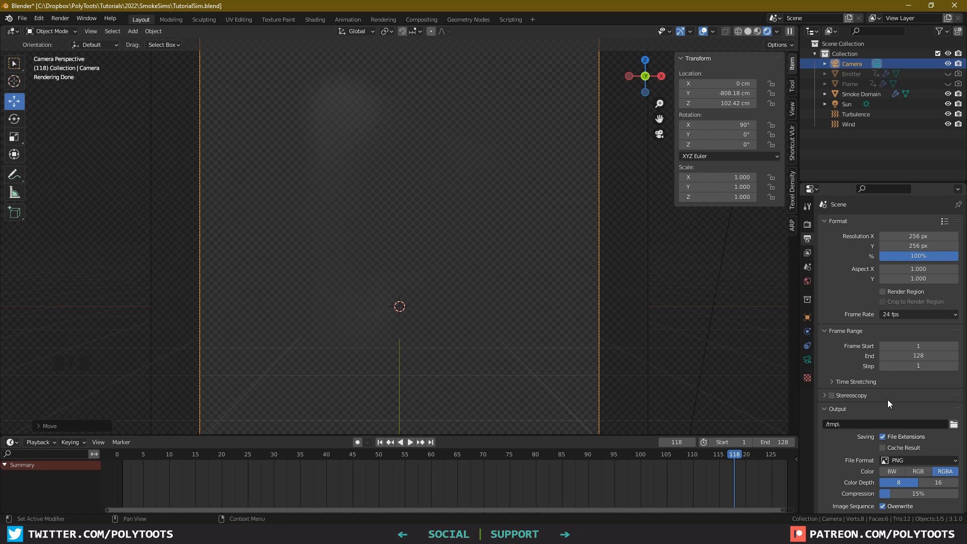
{"action": "scroll", "coordinate": [899, 385], "scroll_direction": "down", "scroll_amount": 2}
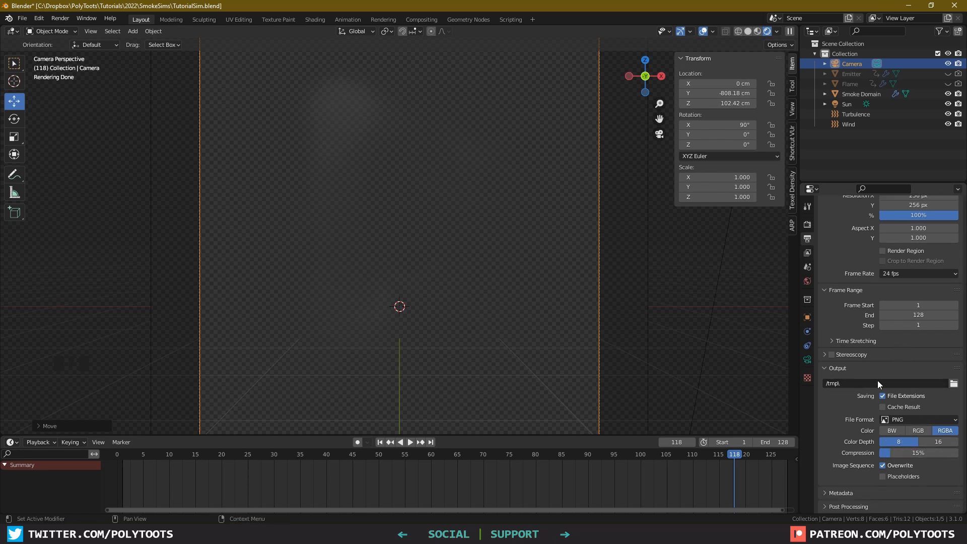
{"action": "left_click", "coordinate": [954, 384]}
{"action": "left_click", "coordinate": [639, 424]}
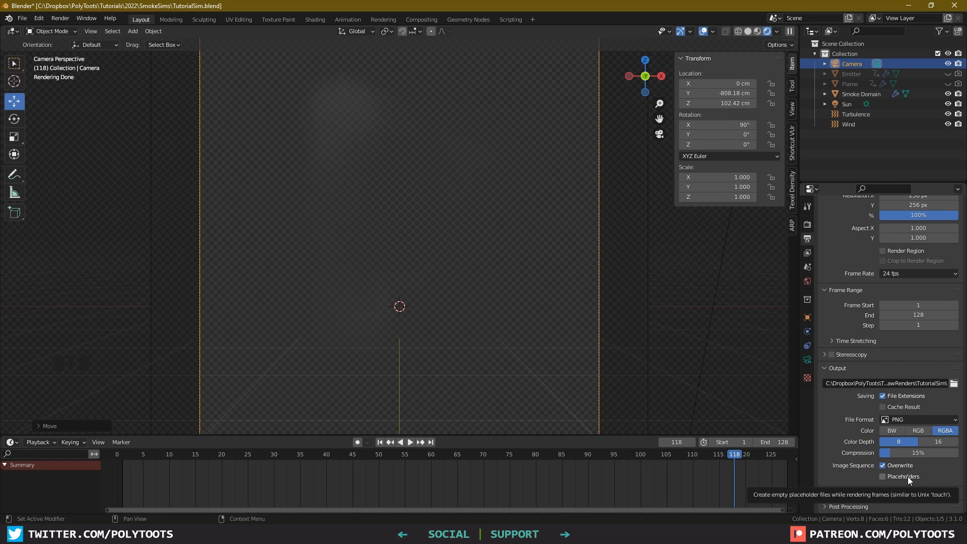
{"action": "left_click", "coordinate": [956, 327]}
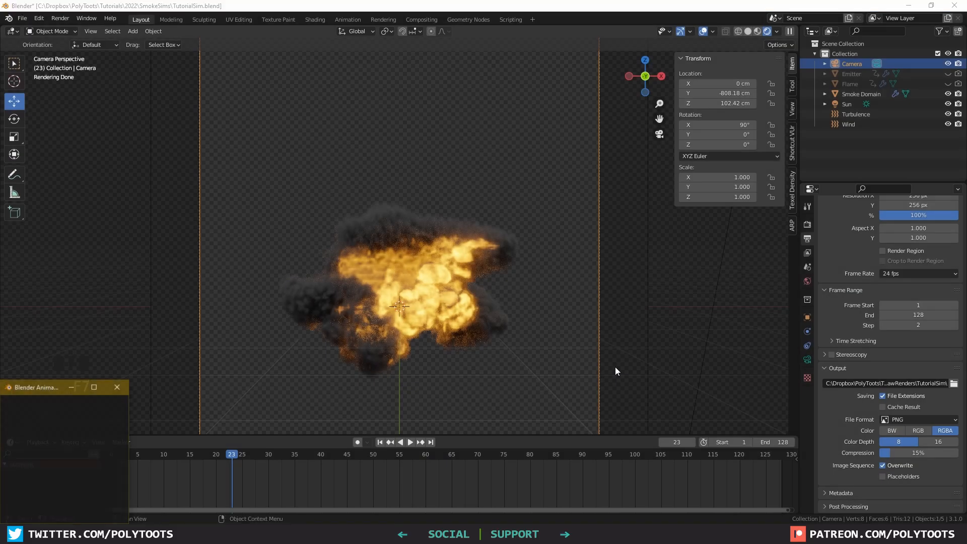
Play back the rendered explosion animation in a separate player window placed over the viewport
{"action": "left_click_drag", "start_coordinate": [84, 383], "coordinate": [332, 223]}
{"action": "key", "text": "ctrl+F11"}
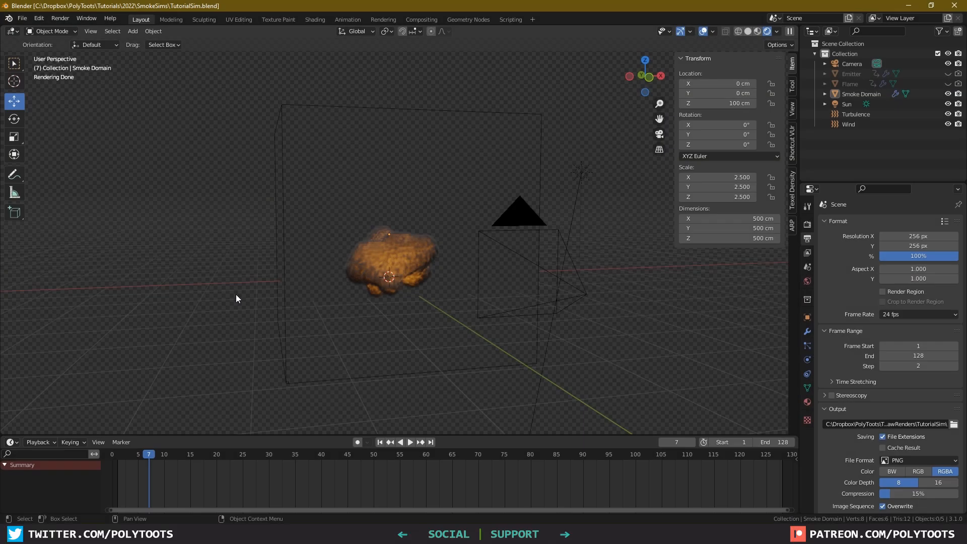
{"action": "key", "text": "ctrl+F11"}
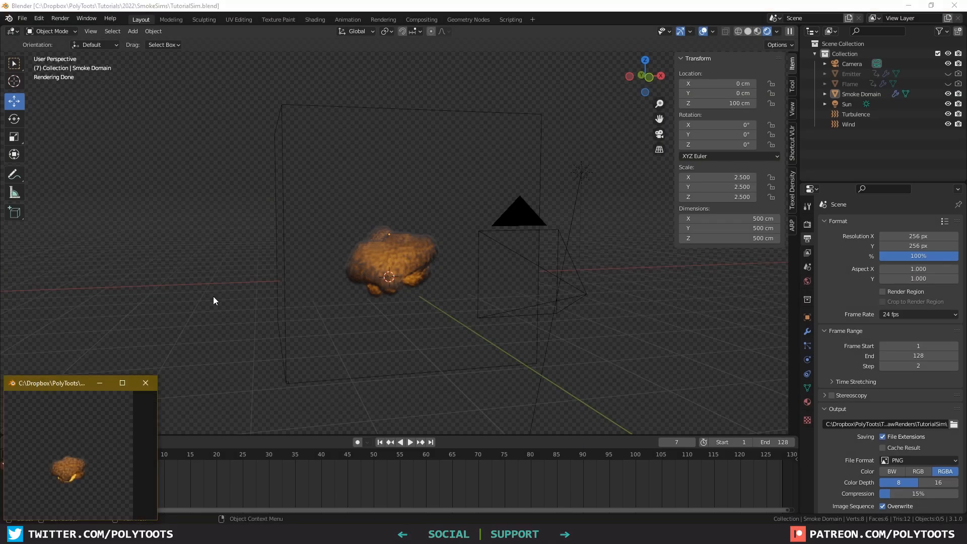
{"action": "left_click_drag", "start_coordinate": [61, 385], "coordinate": [303, 161]}
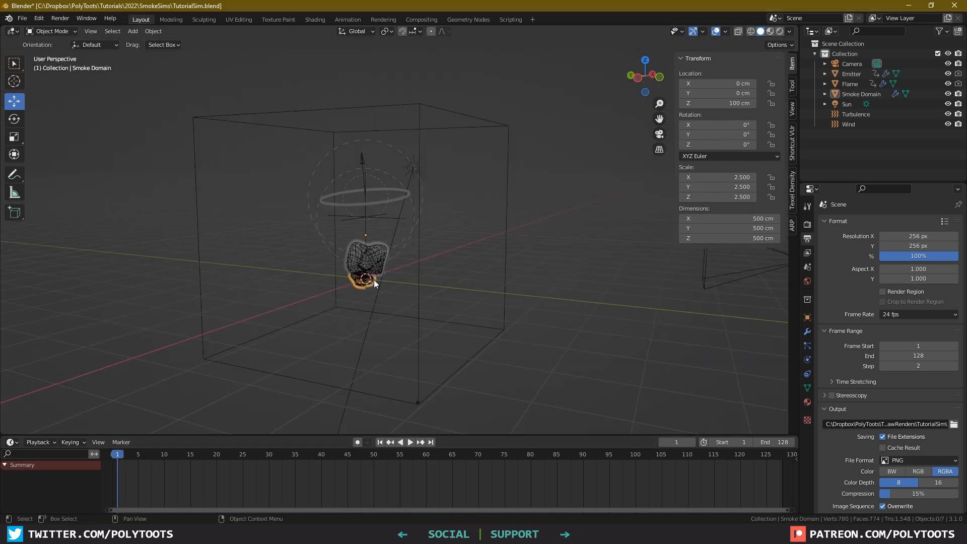
Focus the view on the Flame emitter and play its keyframed animation in the viewport
{"action": "left_click", "coordinate": [355, 278]}
{"action": "left_click", "coordinate": [362, 284]}
{"action": "key", "text": "f"}
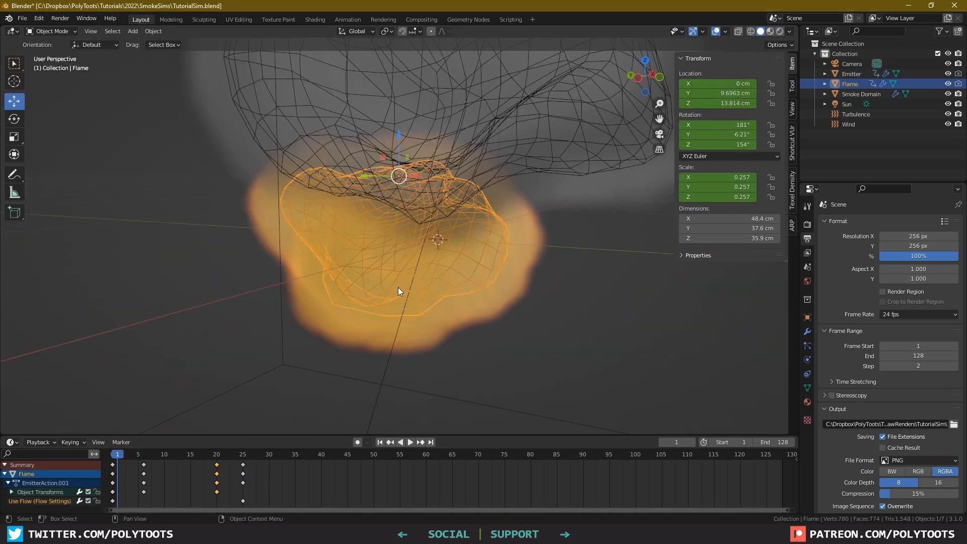
{"action": "right_click_drag", "start_coordinate": [478, 290], "coordinate": [470, 284], "text": "alt"}
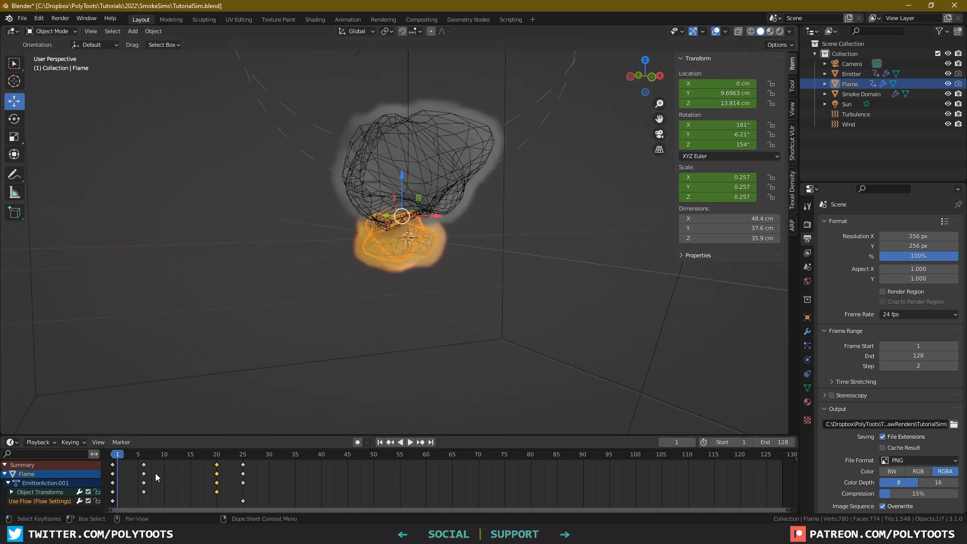
{"action": "key", "text": "space"}
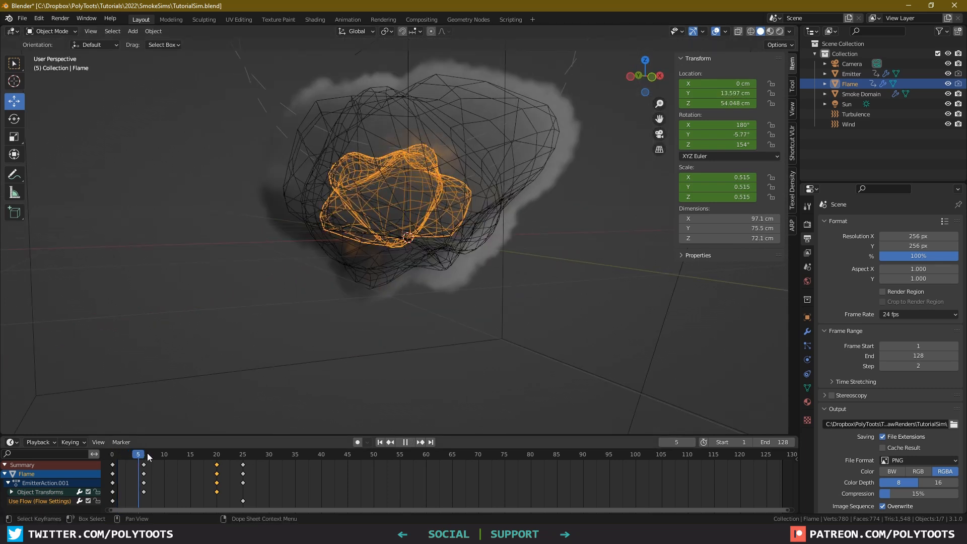
{"action": "key", "text": "space"}
Examine the Principled Volume settings of the Smoke Domain material and replay the rendered animation
{"action": "scroll", "coordinate": [406, 151], "scroll_direction": "down", "scroll_amount": 5}
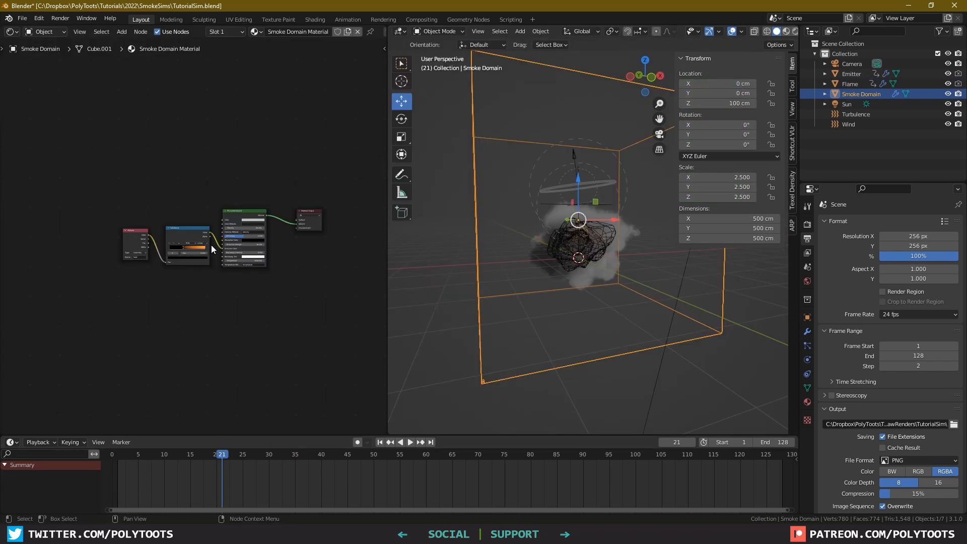
{"action": "scroll", "coordinate": [211, 249], "scroll_direction": "up", "scroll_amount": 6}
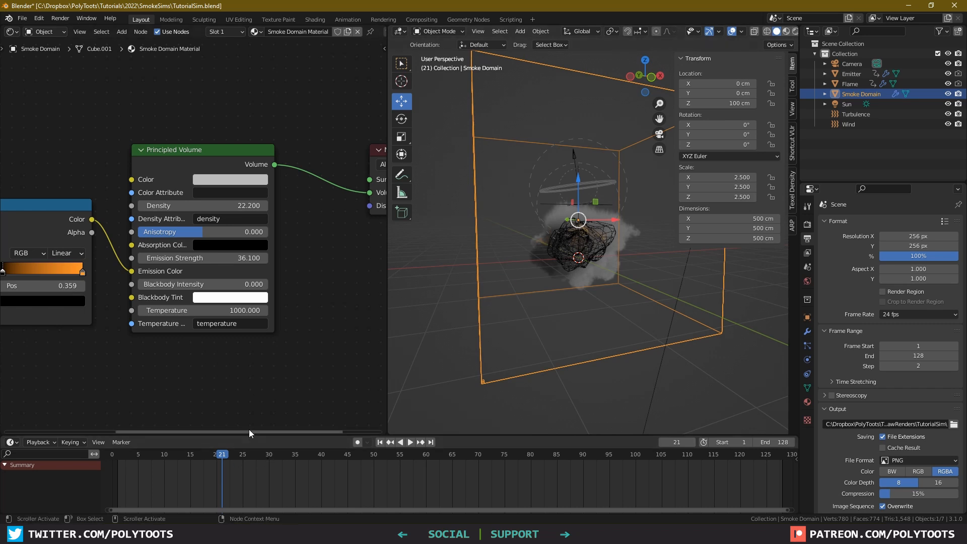
{"action": "key", "text": "ctrl+F11"}
{"action": "left_click_drag", "start_coordinate": [62, 377], "coordinate": [458, 173]}
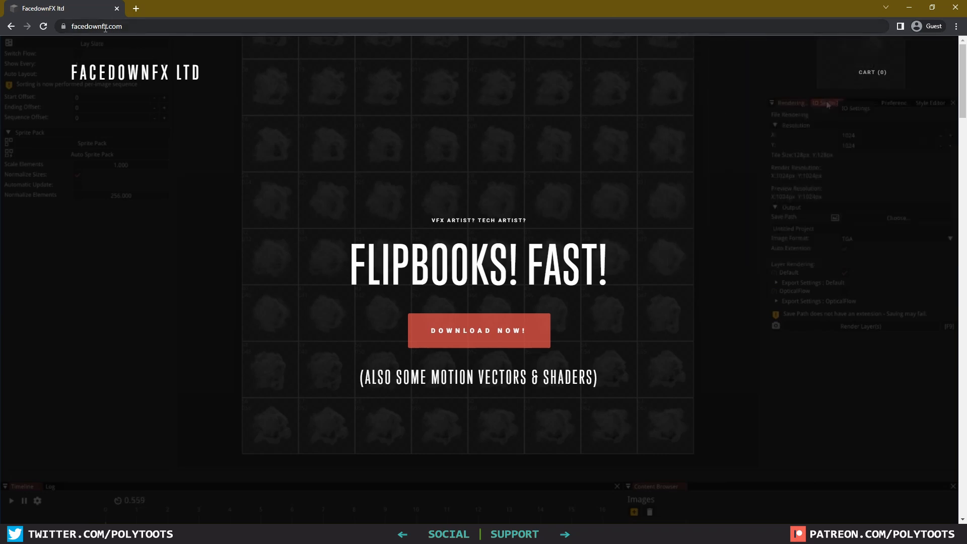
In the browser, open Slate's download options on facedownfx.com and read the commercial and personal/freelance/educational licence terms
{"action": "left_click", "coordinate": [496, 337]}
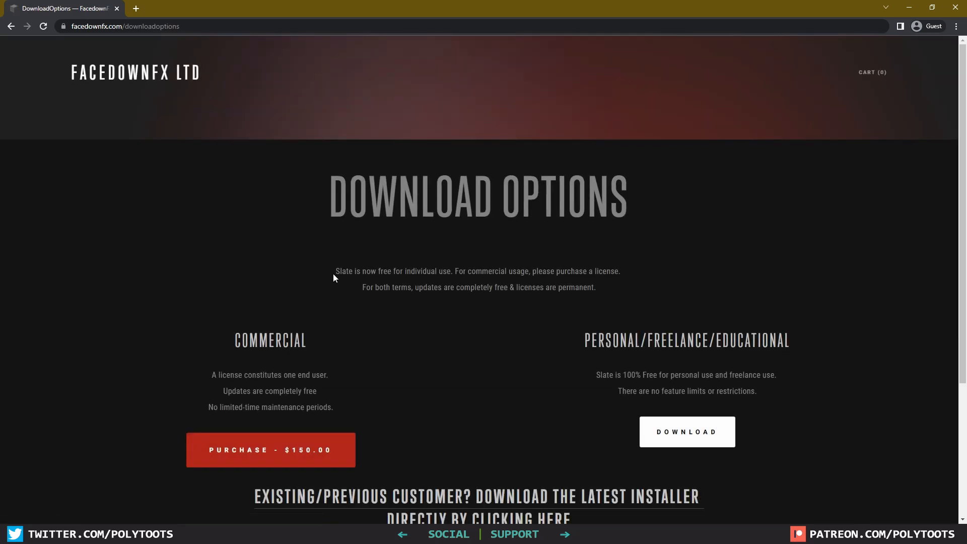
{"action": "scroll", "coordinate": [445, 277], "scroll_direction": "down", "scroll_amount": 1}
{"action": "left_click_drag", "start_coordinate": [235, 325], "coordinate": [324, 325]}
{"action": "left_click", "coordinate": [300, 337]}
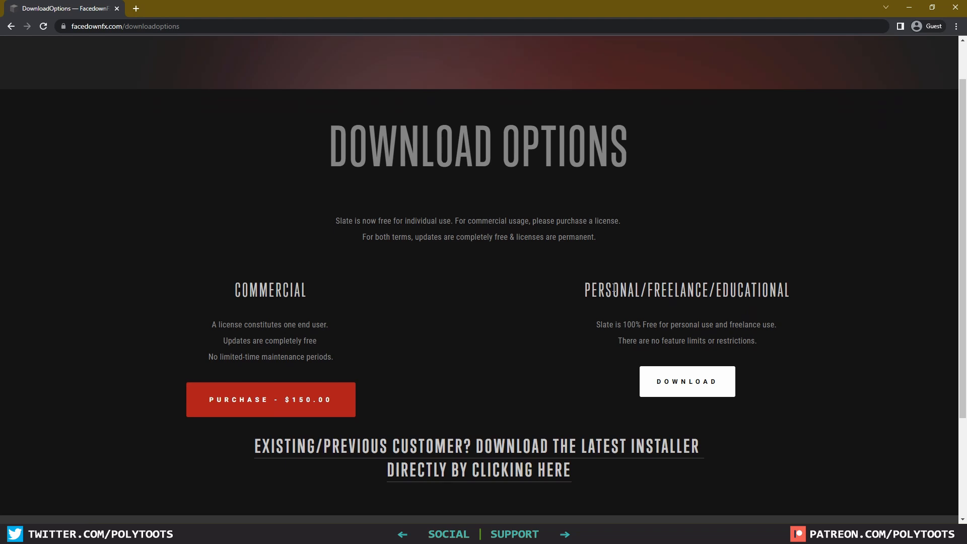
{"action": "left_click_drag", "start_coordinate": [599, 290], "coordinate": [764, 290]}
{"action": "left_click", "coordinate": [662, 289]}
{"action": "left_click_drag", "start_coordinate": [609, 289], "coordinate": [759, 289]}
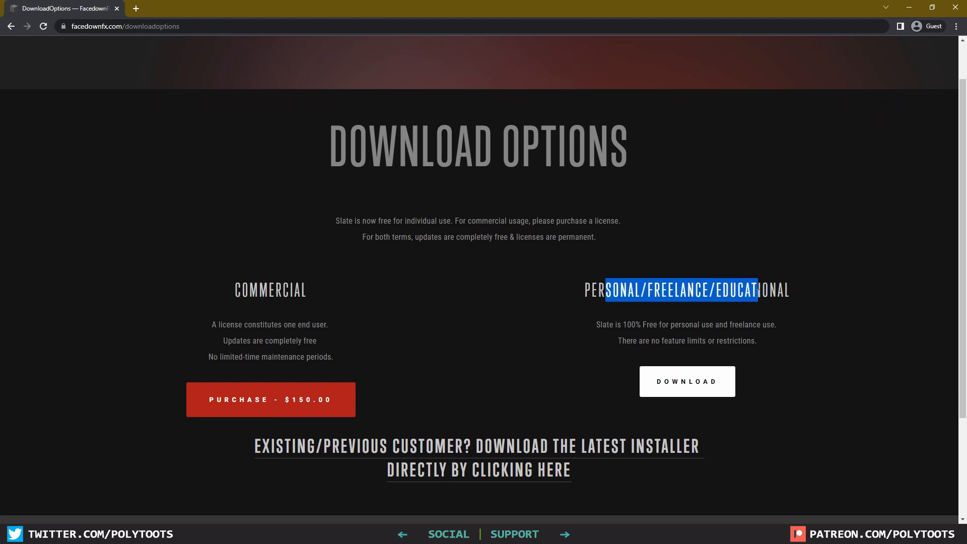
{"action": "left_click", "coordinate": [739, 292]}
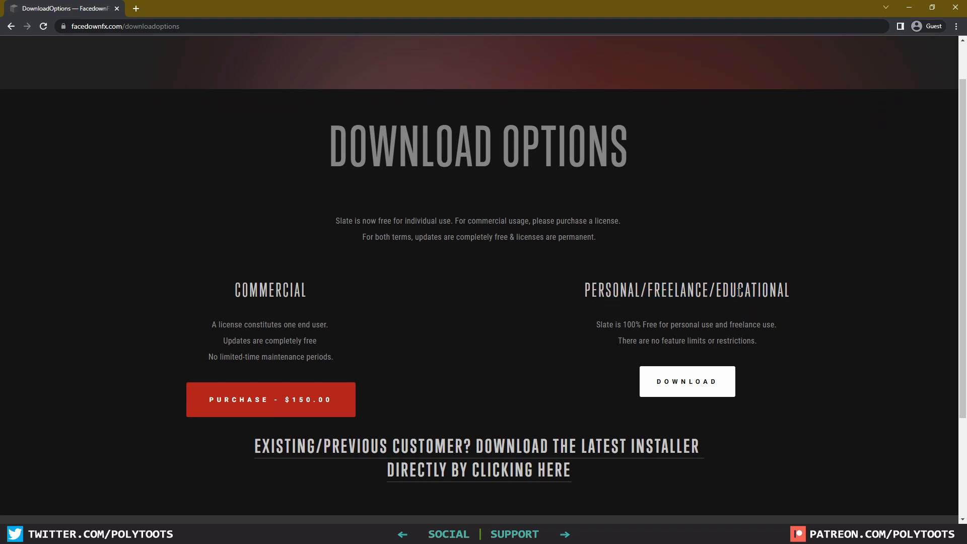
{"action": "double_click", "coordinate": [670, 291]}
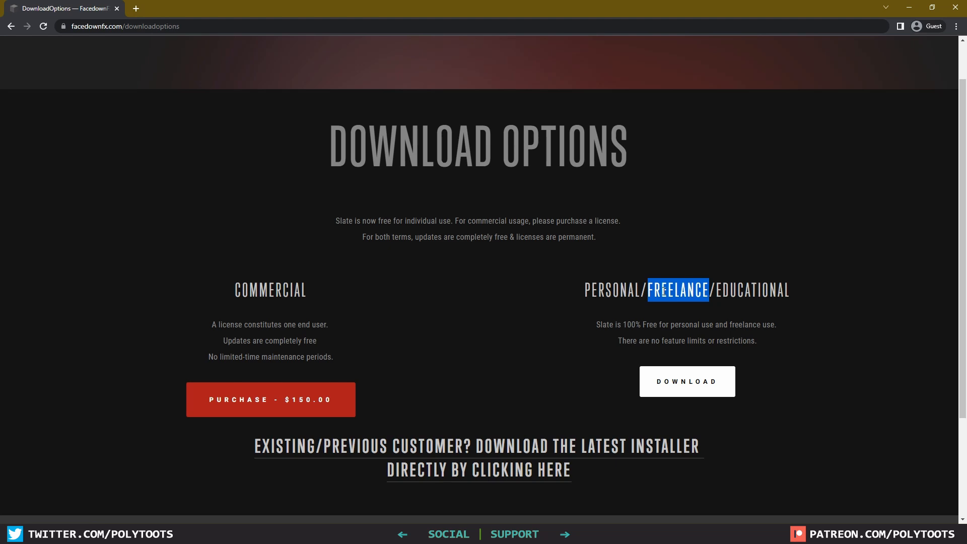
{"action": "left_click_drag", "start_coordinate": [641, 325], "coordinate": [780, 325]}
{"action": "left_click", "coordinate": [697, 325]}
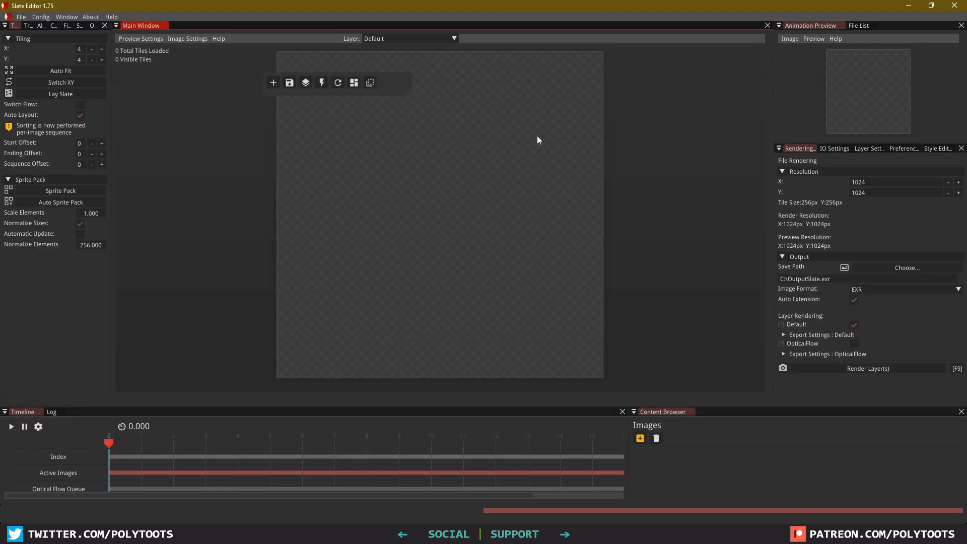
In Slate Editor, move the floating toolbar off the canvas and create a new slate from the TutorialSim render folder
{"action": "left_click_drag", "start_coordinate": [396, 87], "coordinate": [251, 358]}
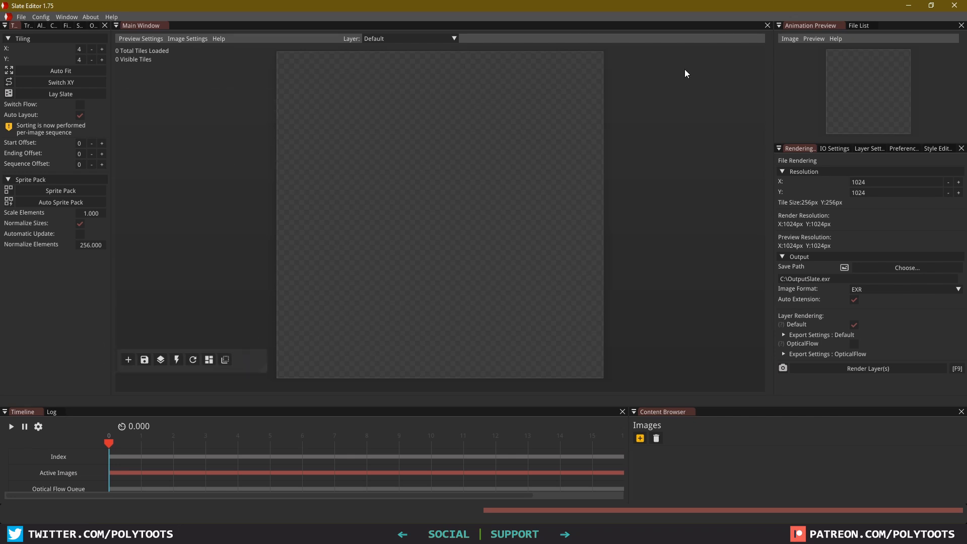
{"action": "left_click", "coordinate": [21, 16]}
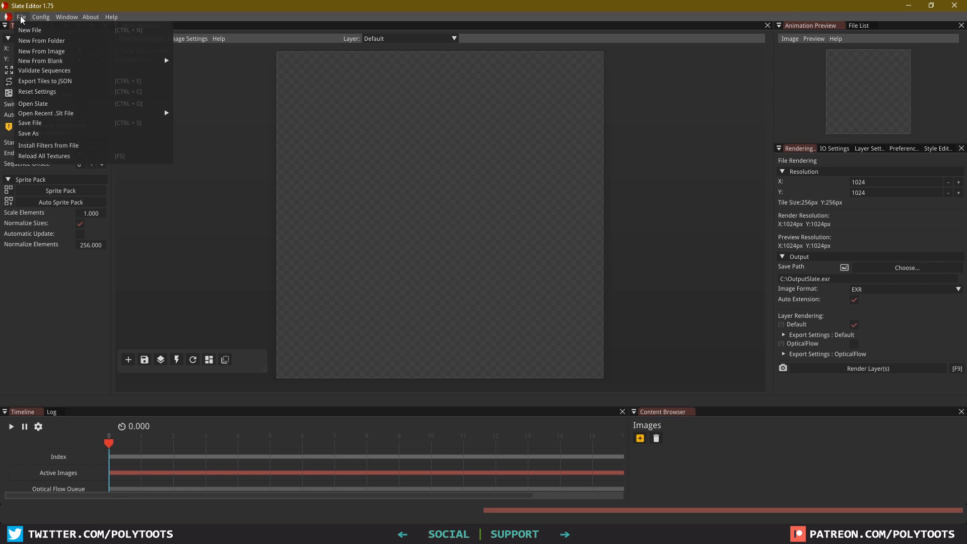
{"action": "left_click", "coordinate": [63, 41]}
{"action": "double_click", "coordinate": [437, 169]}
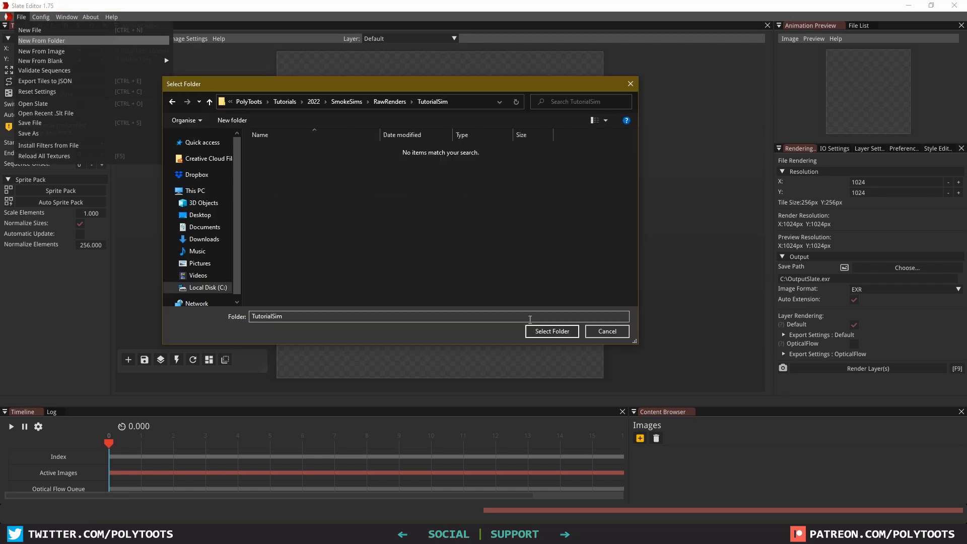
{"action": "left_click", "coordinate": [541, 331]}
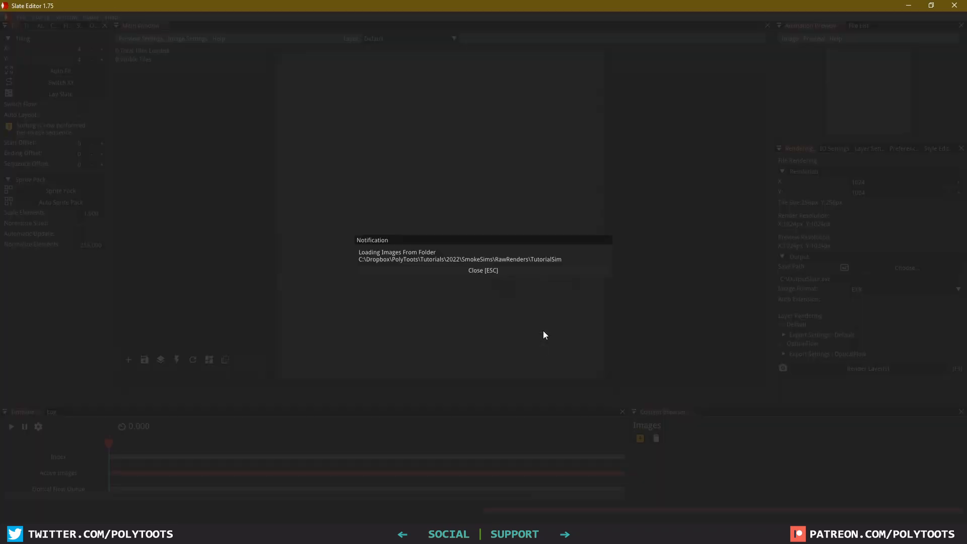
{"action": "left_click", "coordinate": [511, 271]}
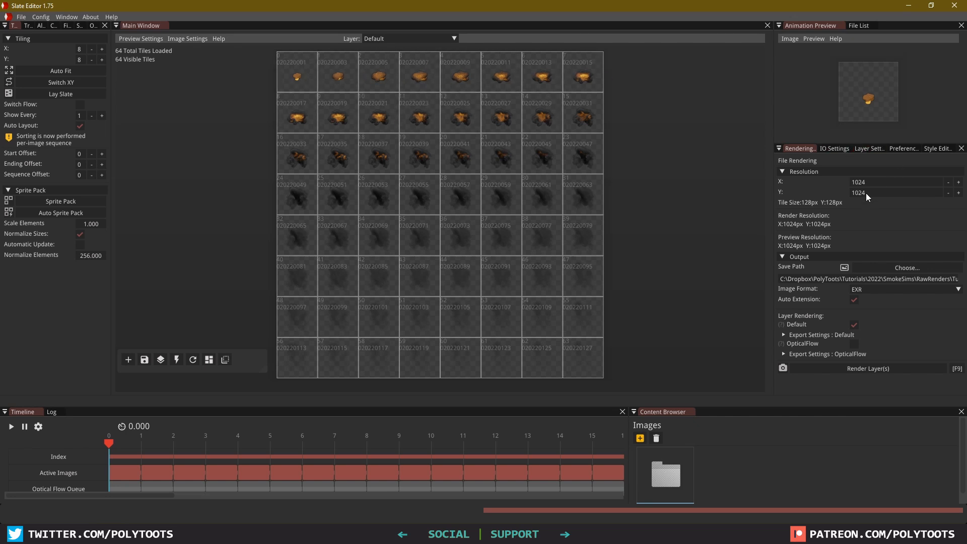
Set the slate's render resolution to 2048 by 2048
{"action": "double_click", "coordinate": [874, 183]}
{"action": "type", "text": "2048"}
{"action": "key", "text": "Tab"}
{"action": "type", "text": "2048"}
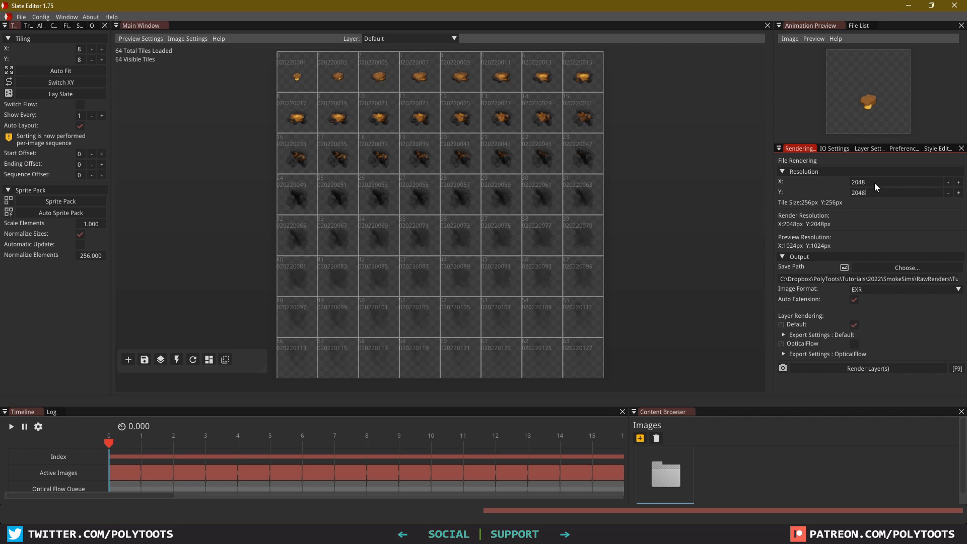
{"action": "key", "text": "Tab"}
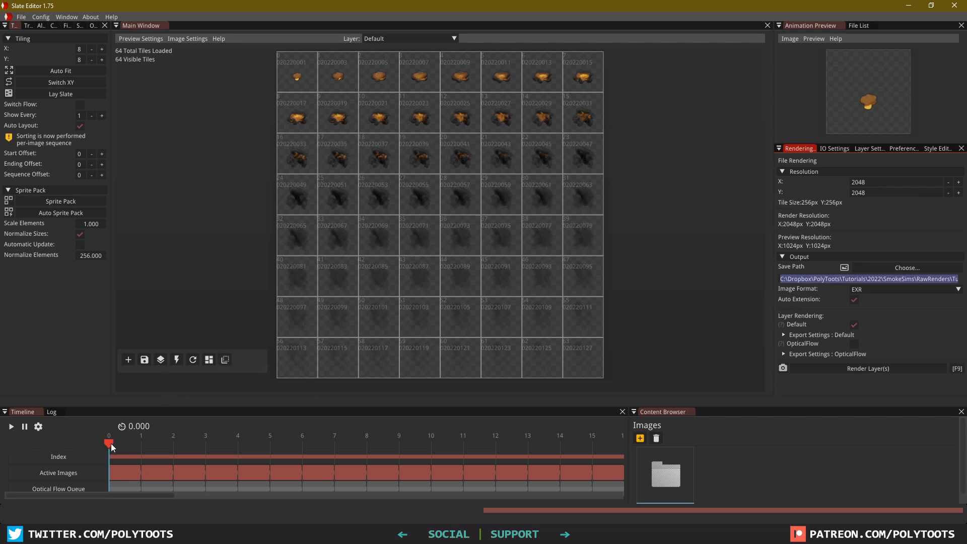
Examine the timeline's playback settings for frame interpolation and optical flow
{"action": "left_click_drag", "start_coordinate": [112, 446], "coordinate": [52, 432]}
{"action": "left_click", "coordinate": [38, 428]}
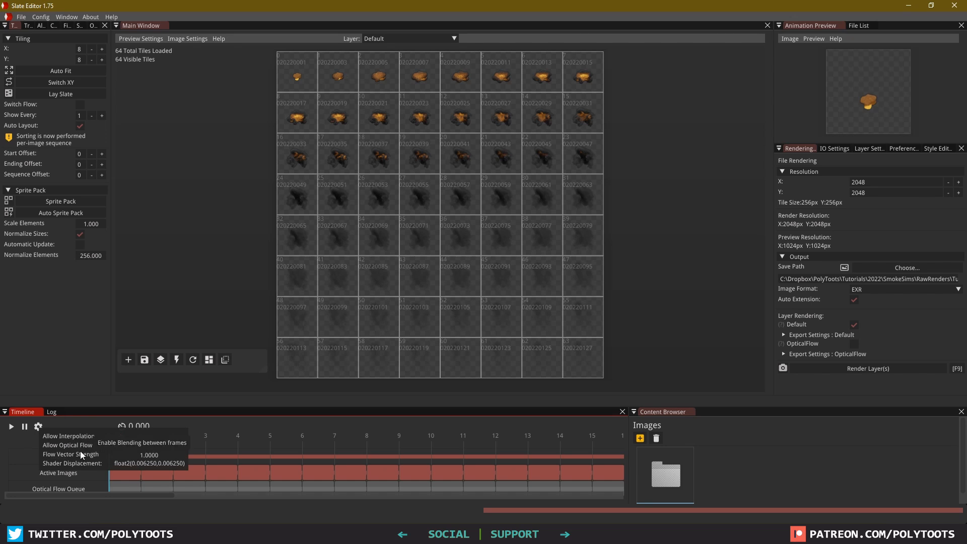
{"action": "left_click", "coordinate": [120, 447]}
{"action": "left_click", "coordinate": [43, 297]}
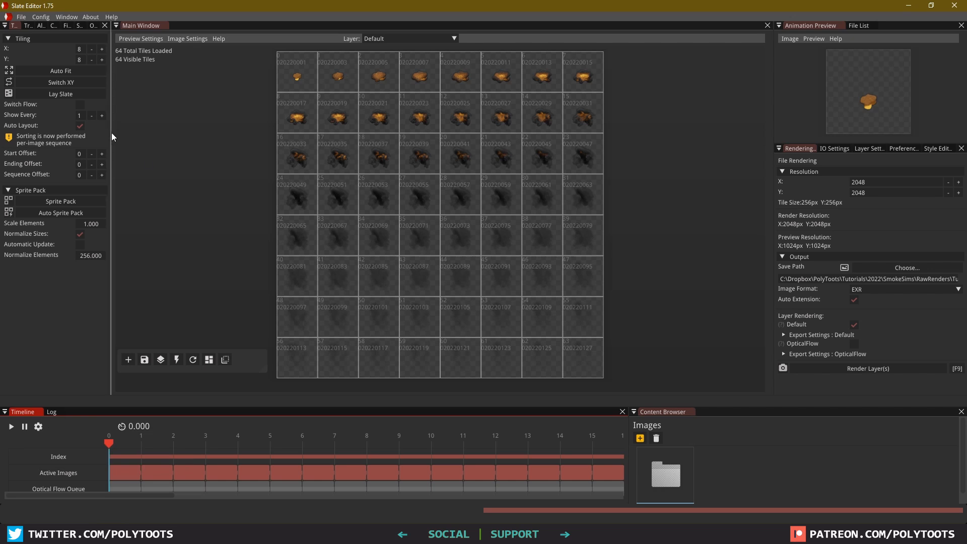
Widen the tiling settings area, generate optical flow for all tiles, and display the OpticalFlow layer
{"action": "left_click_drag", "start_coordinate": [111, 132], "coordinate": [286, 142]}
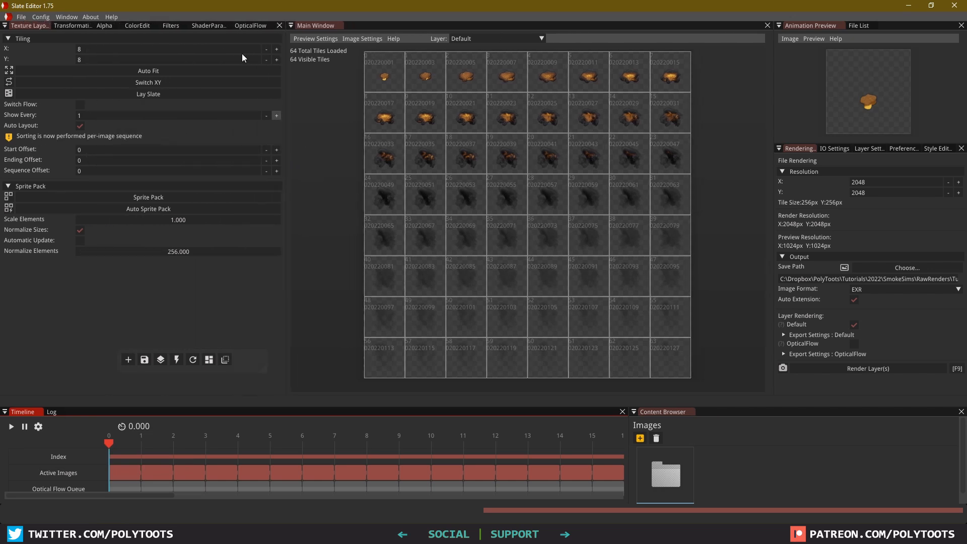
{"action": "left_click", "coordinate": [244, 25]}
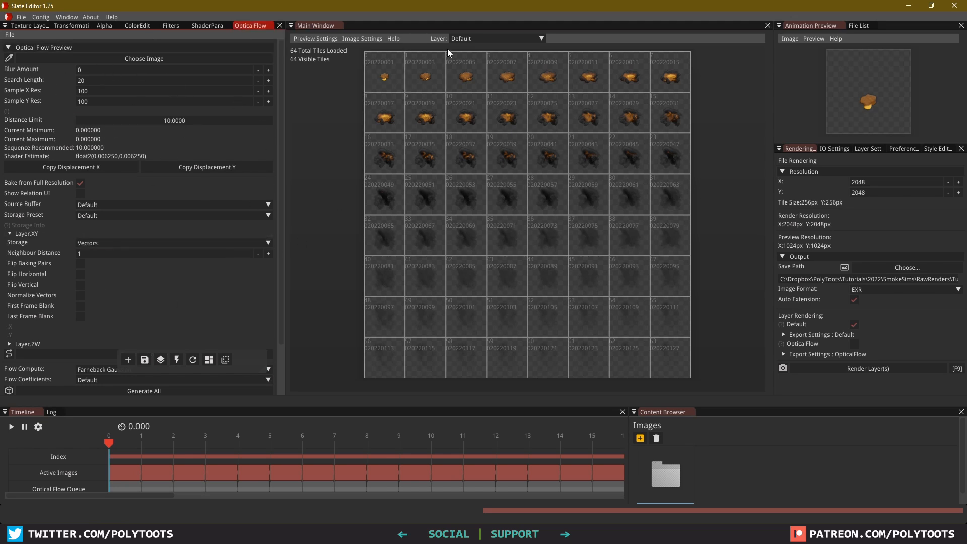
{"action": "left_click", "coordinate": [141, 391]}
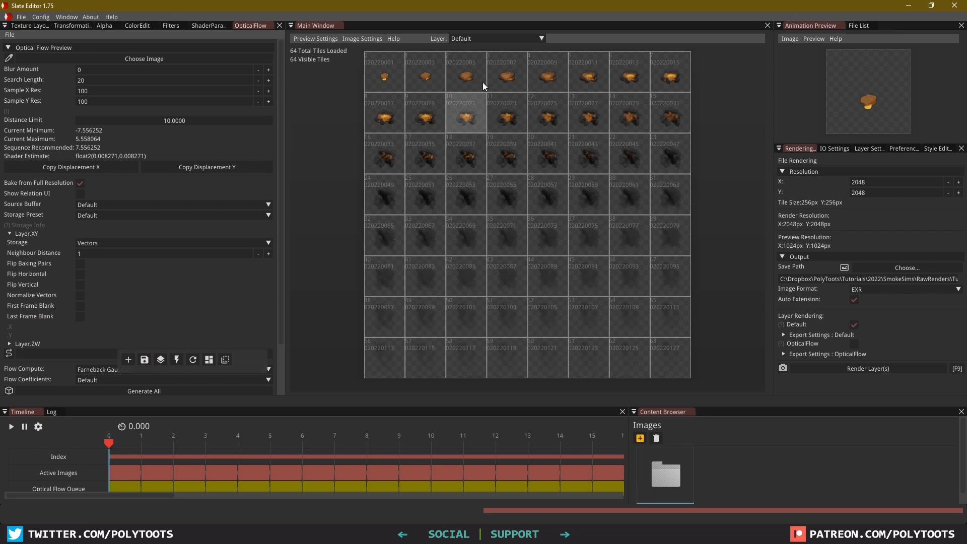
{"action": "left_click", "coordinate": [483, 38]}
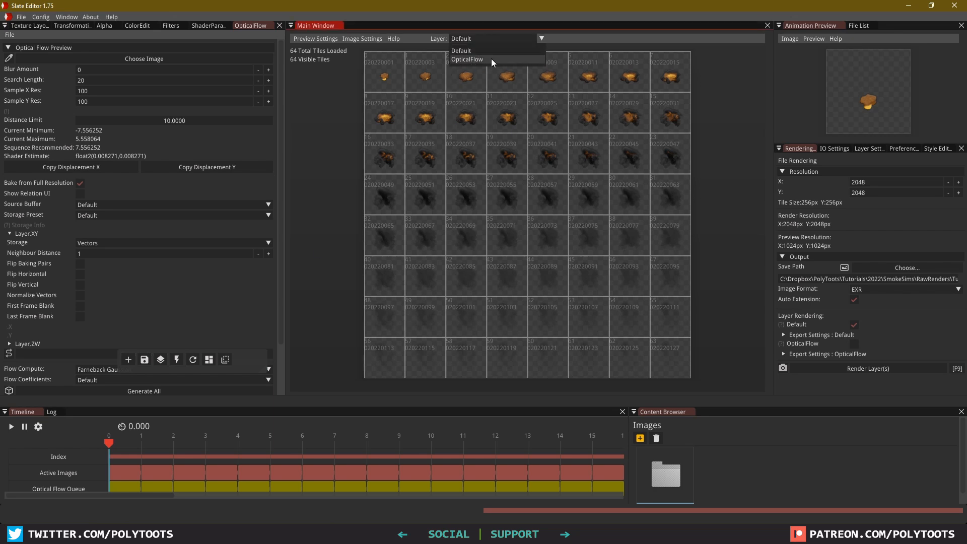
{"action": "left_click", "coordinate": [492, 59]}
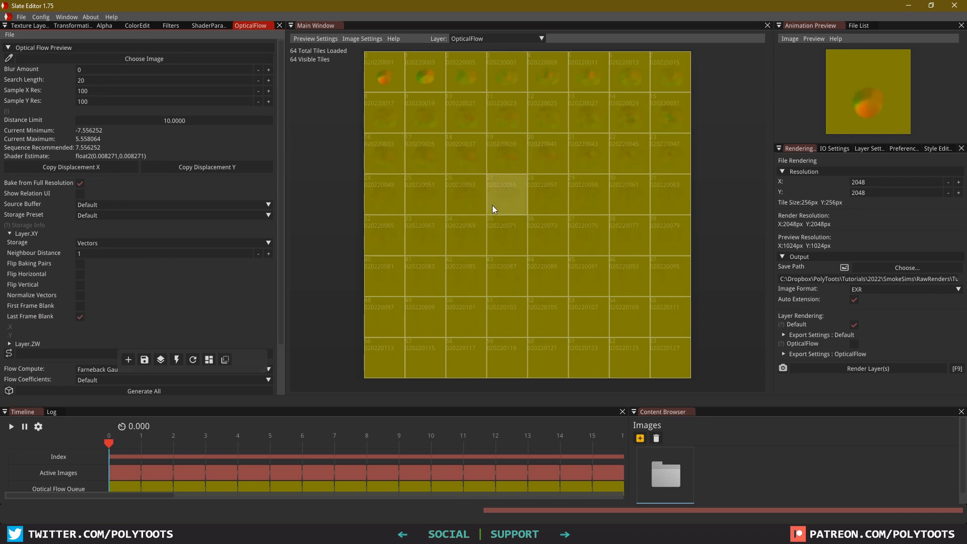
Render the Default and OpticalFlow layers as PNG to TutorialSim.png in the Unity project's _Current Textures folder
{"action": "left_click", "coordinate": [875, 288]}
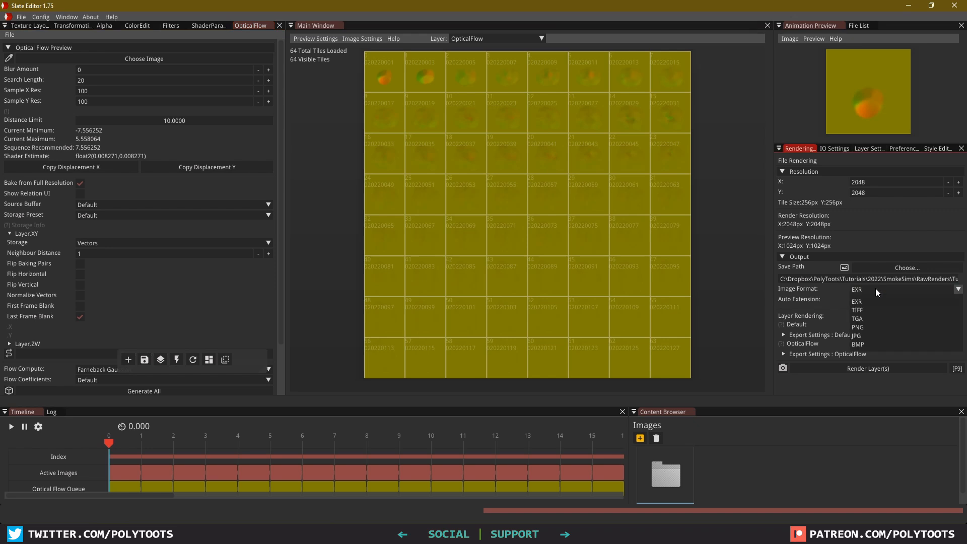
{"action": "left_click", "coordinate": [912, 268]}
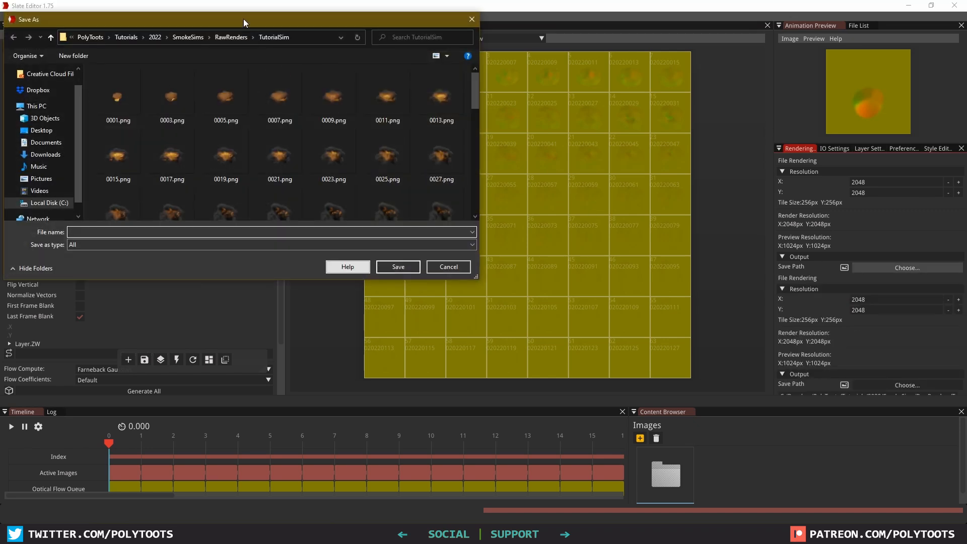
{"action": "left_click_drag", "start_coordinate": [244, 19], "coordinate": [350, 60]}
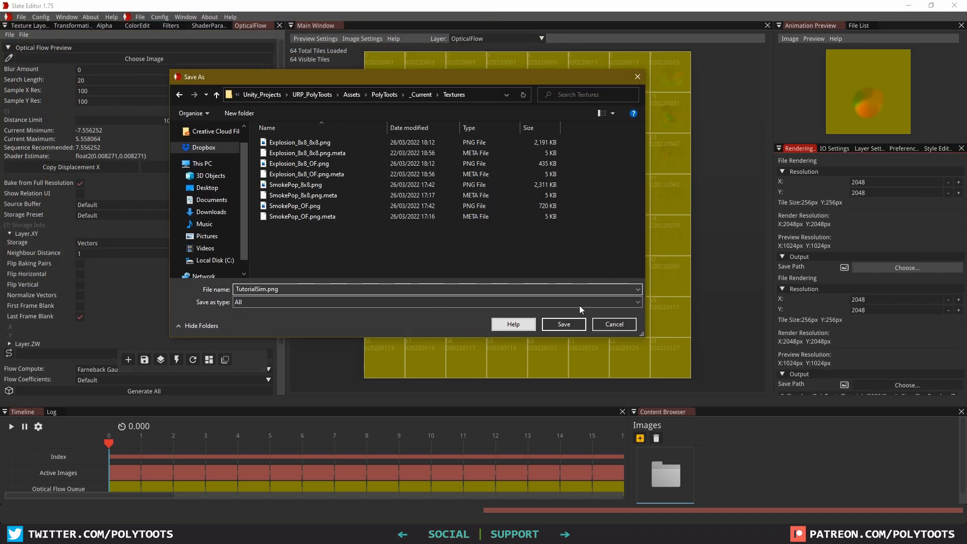
{"action": "left_click", "coordinate": [564, 324]}
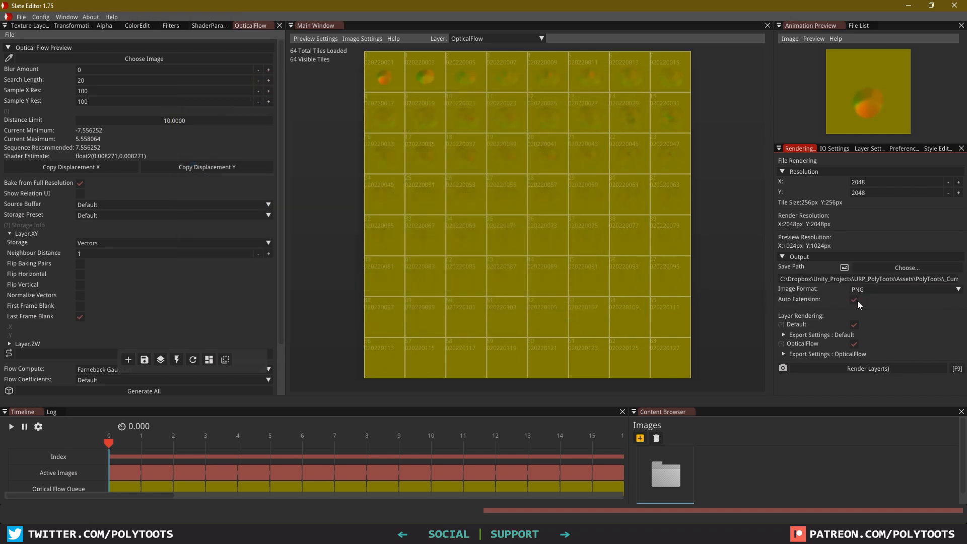
{"action": "left_click", "coordinate": [854, 370]}
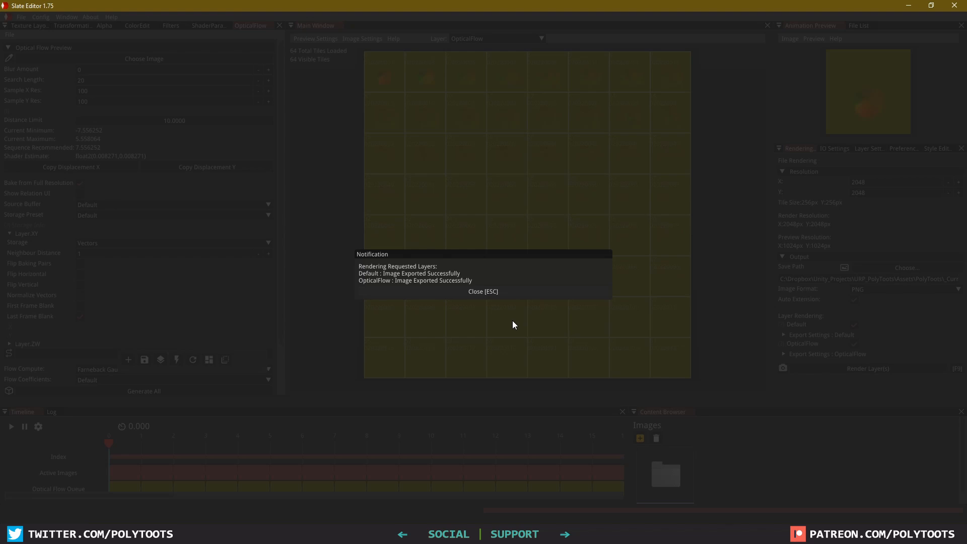
{"action": "key", "text": "Escape"}
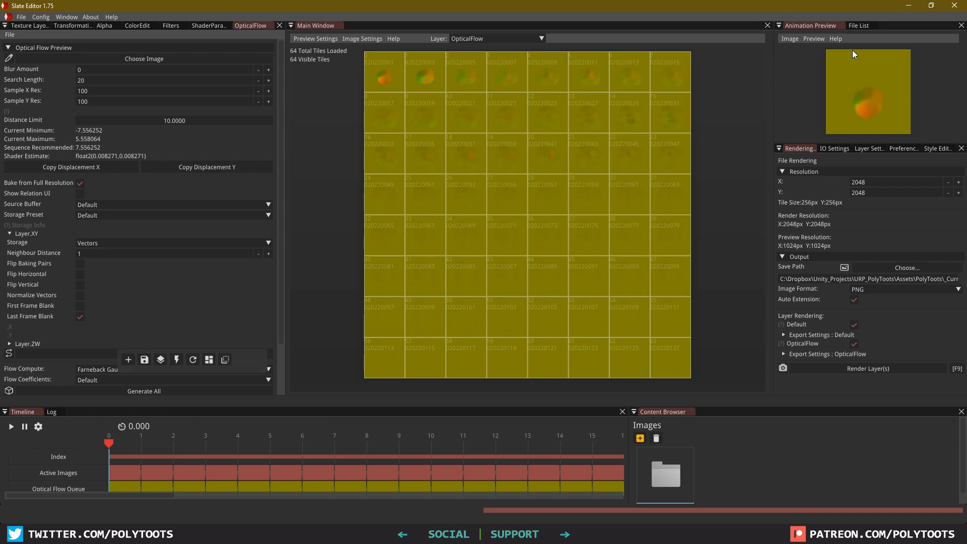
Switch to Unity and enable Alpha Is Transparency in the TutorialSim_8x8 texture's import settings, applying the change
{"action": "left_click", "coordinate": [909, 6]}
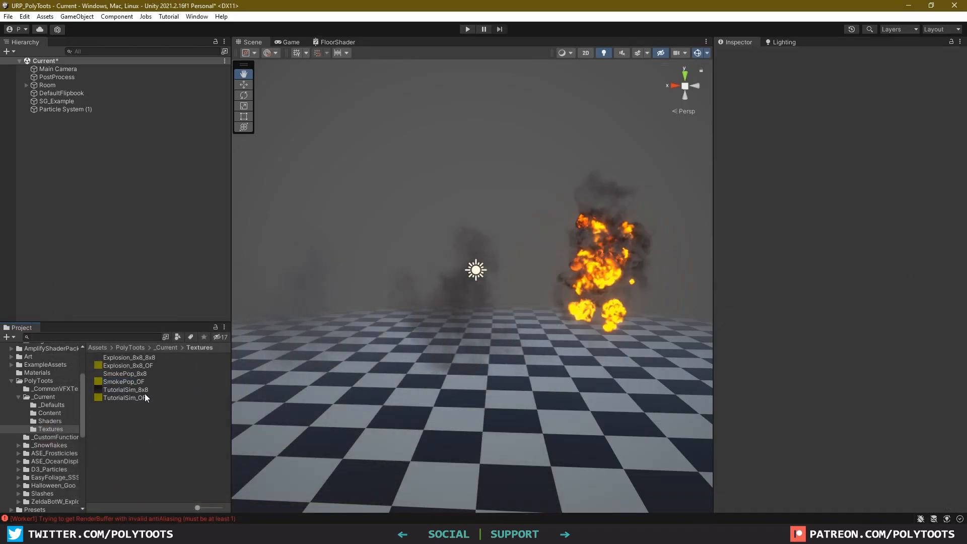
{"action": "left_click", "coordinate": [148, 389]}
{"action": "left_click_drag", "start_coordinate": [797, 311], "coordinate": [798, 287]}
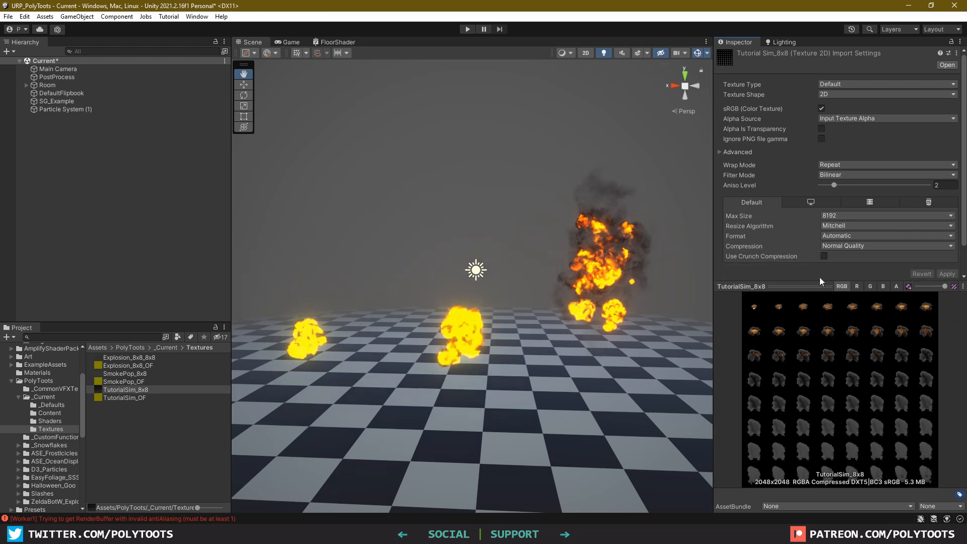
{"action": "left_click", "coordinate": [822, 129]}
{"action": "left_click", "coordinate": [947, 273]}
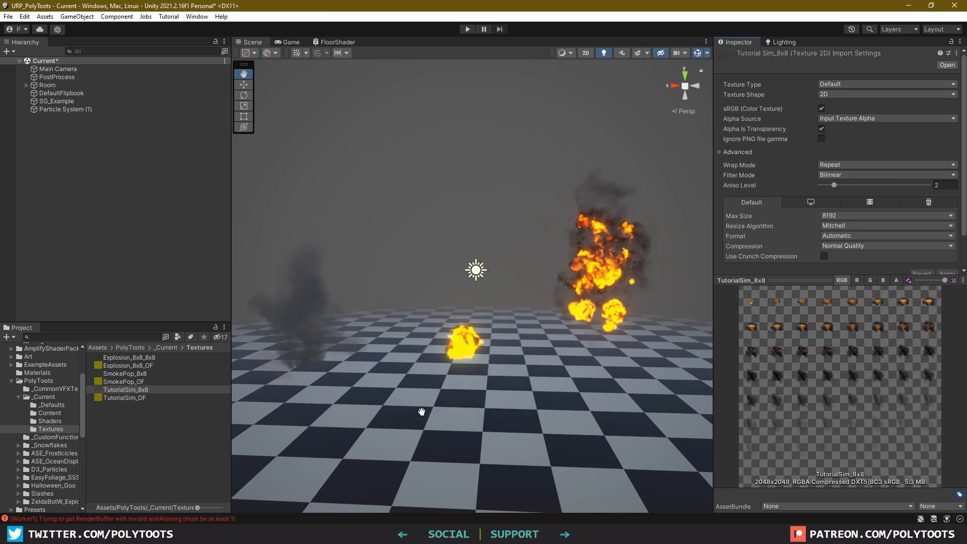
Disable sRGB (Color Texture) for the TutorialSim_OF texture and apply the import settings
{"action": "left_click", "coordinate": [121, 397]}
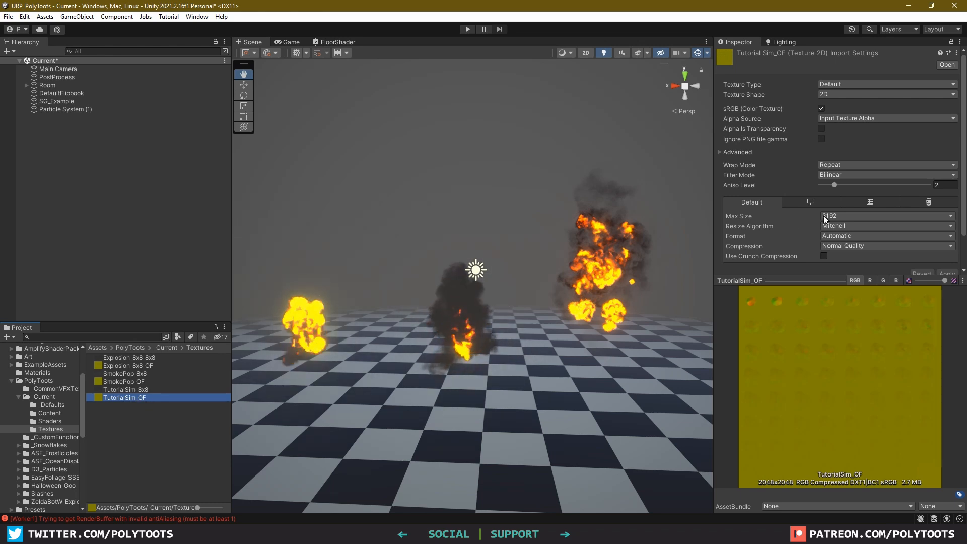
{"action": "left_click", "coordinate": [822, 109]}
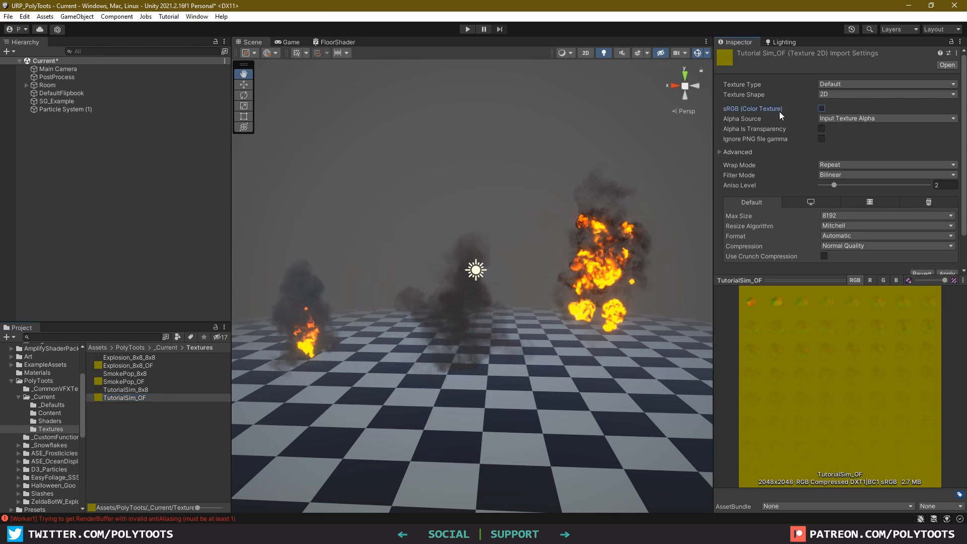
{"action": "scroll", "coordinate": [932, 244], "scroll_direction": "down", "scroll_amount": 2}
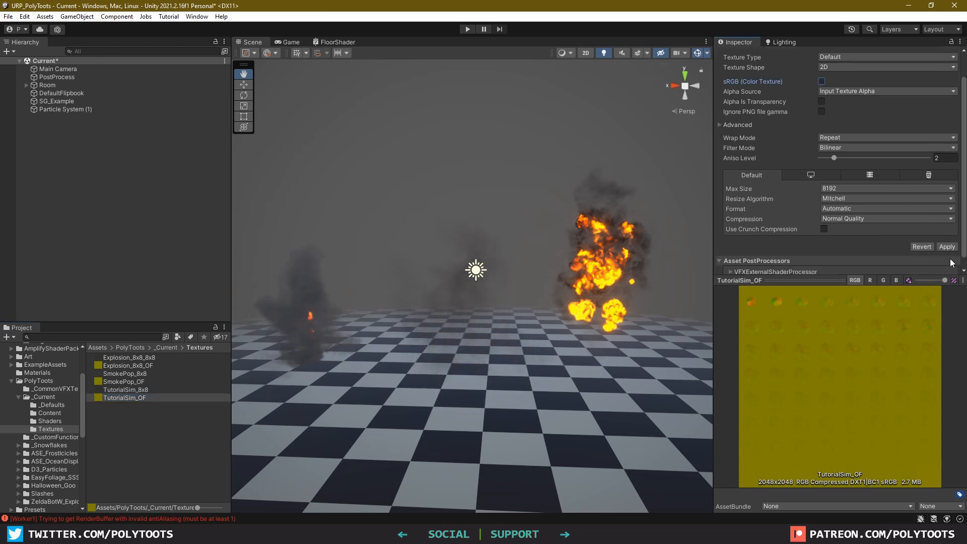
{"action": "left_click", "coordinate": [948, 247]}
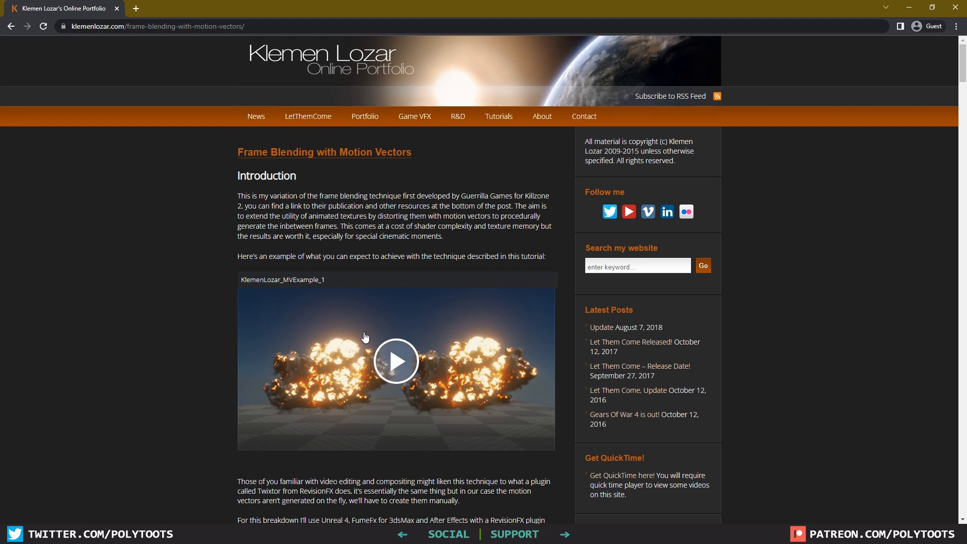
In the web browser, play the example video and examine the Frame Blending with Motion Vectors article through to its completed shader network
{"action": "scroll", "coordinate": [402, 313], "scroll_direction": "down", "scroll_amount": 1}
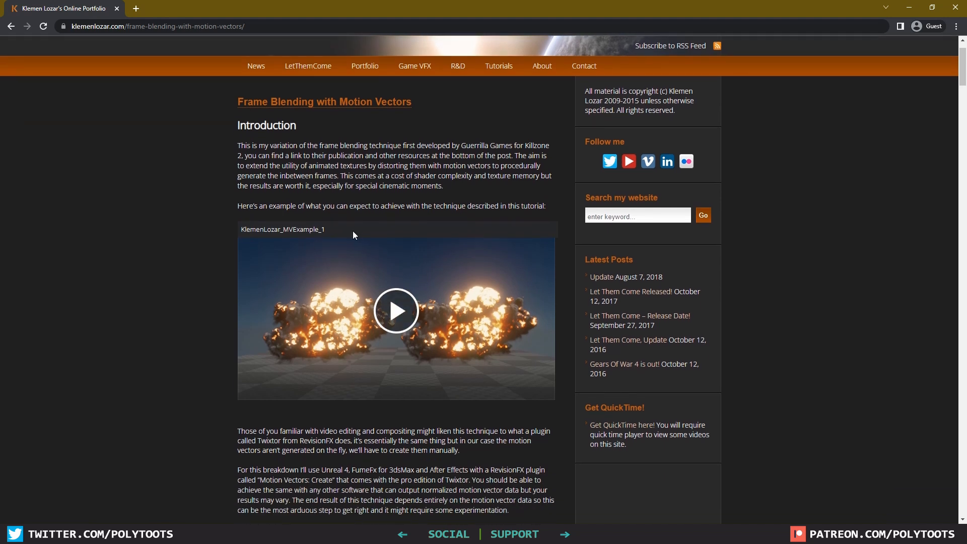
{"action": "left_click", "coordinate": [399, 314]}
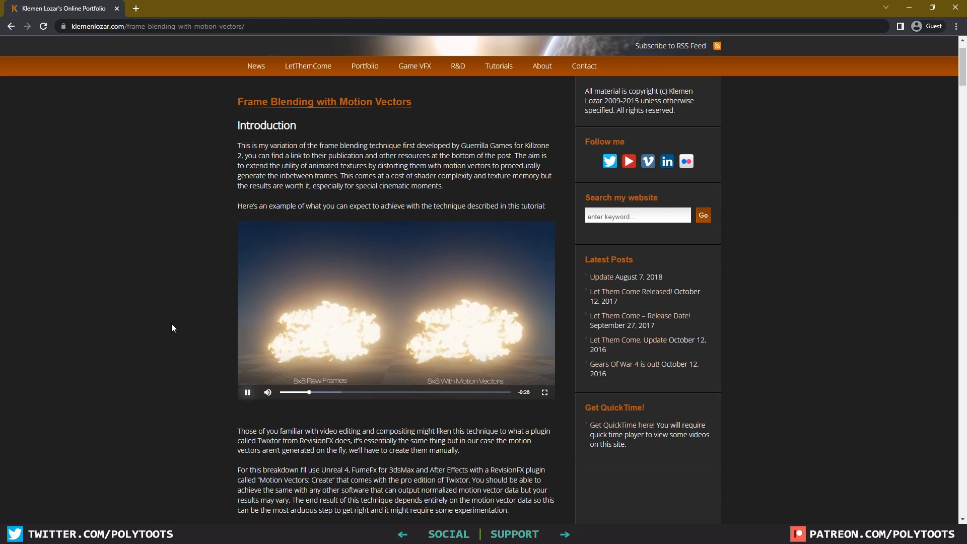
{"action": "scroll", "coordinate": [440, 217], "scroll_direction": "down", "scroll_amount": 13}
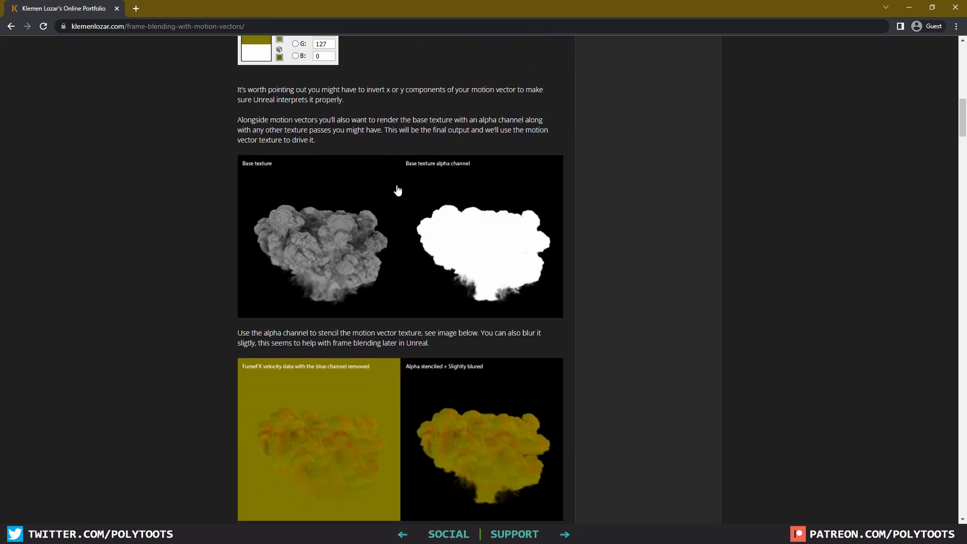
{"action": "scroll", "coordinate": [372, 210], "scroll_direction": "down", "scroll_amount": 3}
{"action": "scroll", "coordinate": [296, 151], "scroll_direction": "up", "scroll_amount": 1}
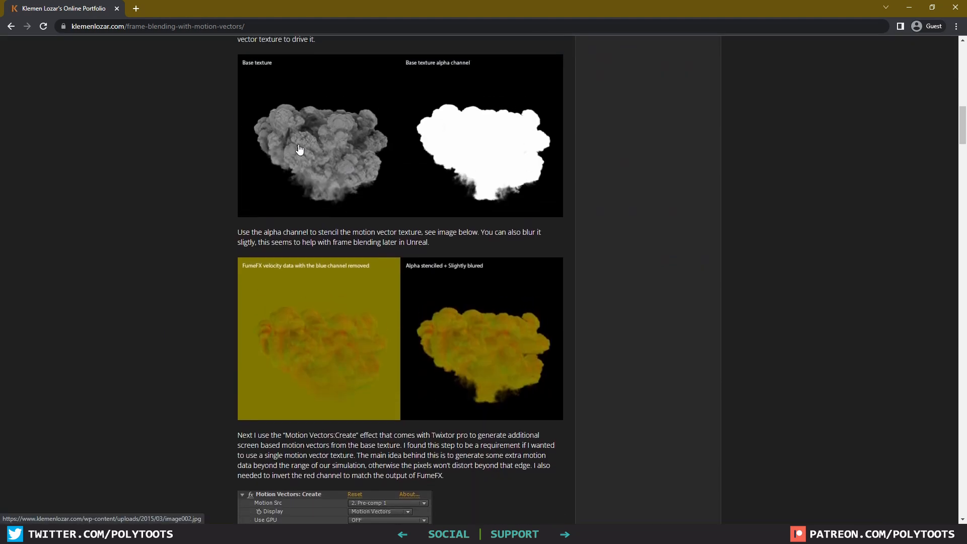
{"action": "scroll", "coordinate": [333, 321], "scroll_direction": "down", "scroll_amount": 2}
{"action": "scroll", "coordinate": [378, 328], "scroll_direction": "down", "scroll_amount": 9}
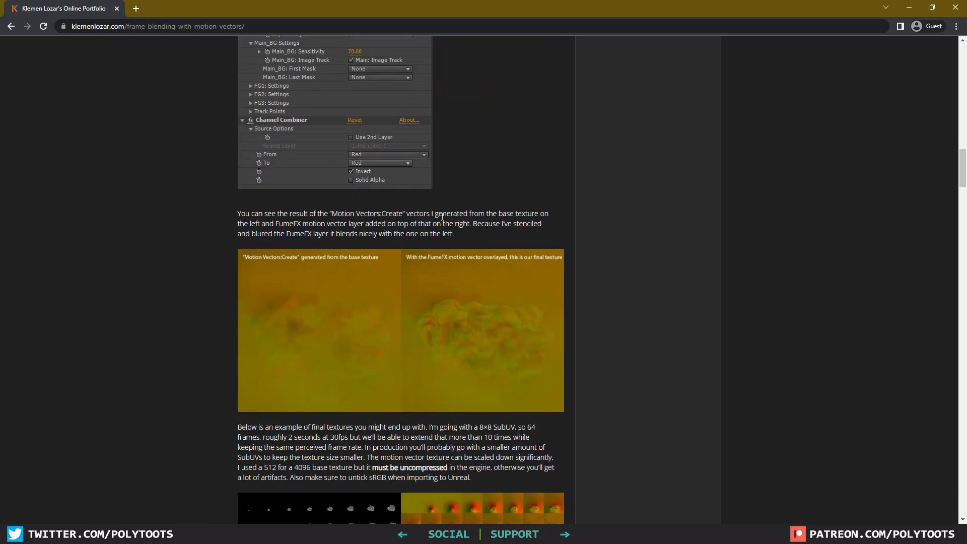
{"action": "scroll", "coordinate": [442, 216], "scroll_direction": "down", "scroll_amount": 3}
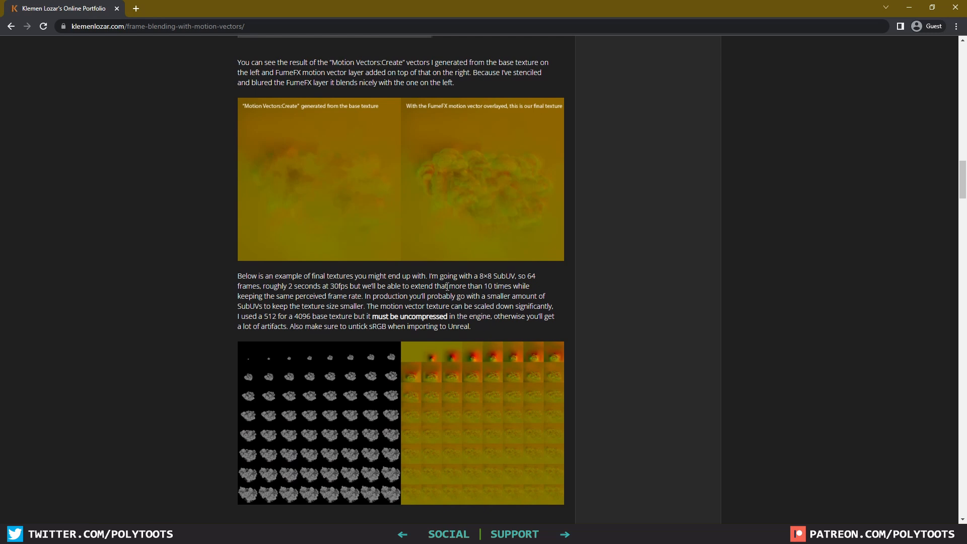
{"action": "scroll", "coordinate": [448, 286], "scroll_direction": "down", "scroll_amount": 8}
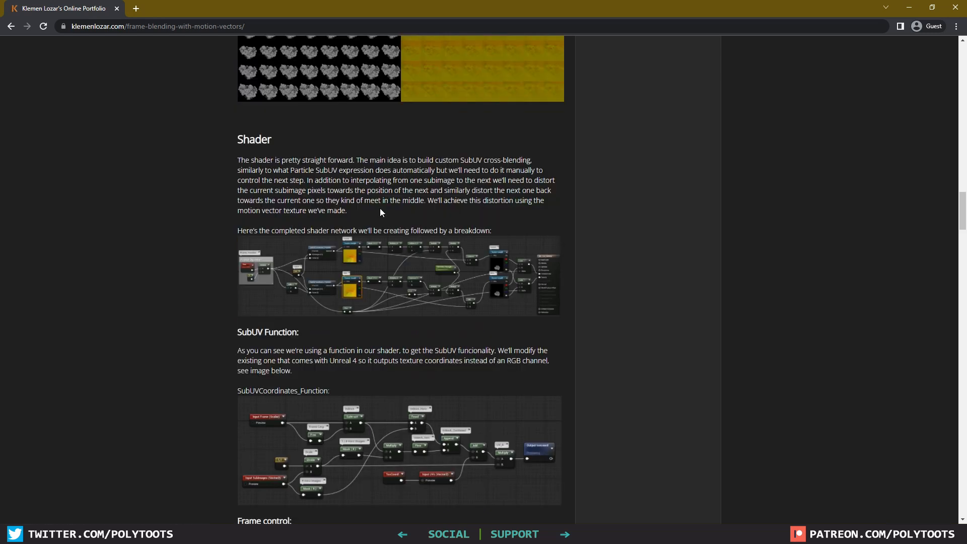
{"action": "scroll", "coordinate": [381, 211], "scroll_direction": "down", "scroll_amount": 1}
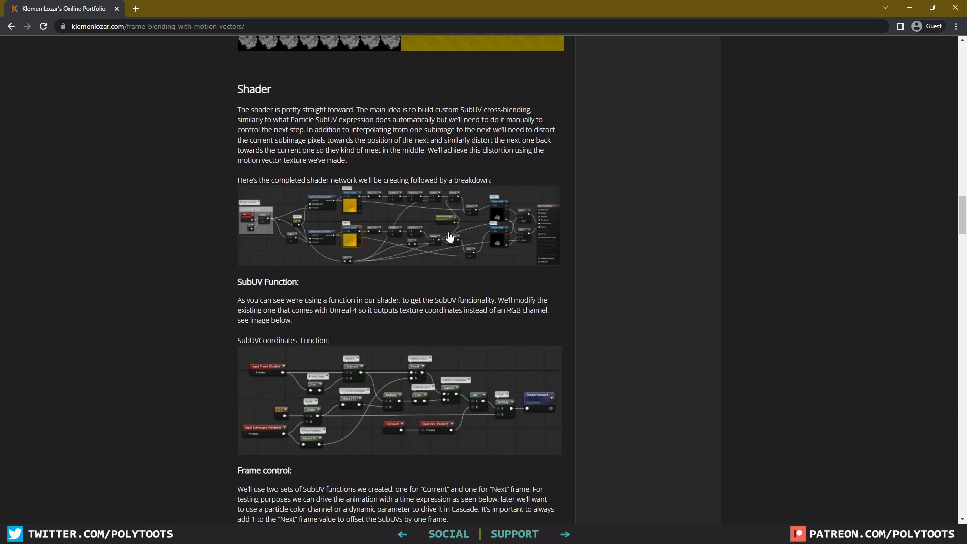
{"action": "left_click", "coordinate": [353, 225]}
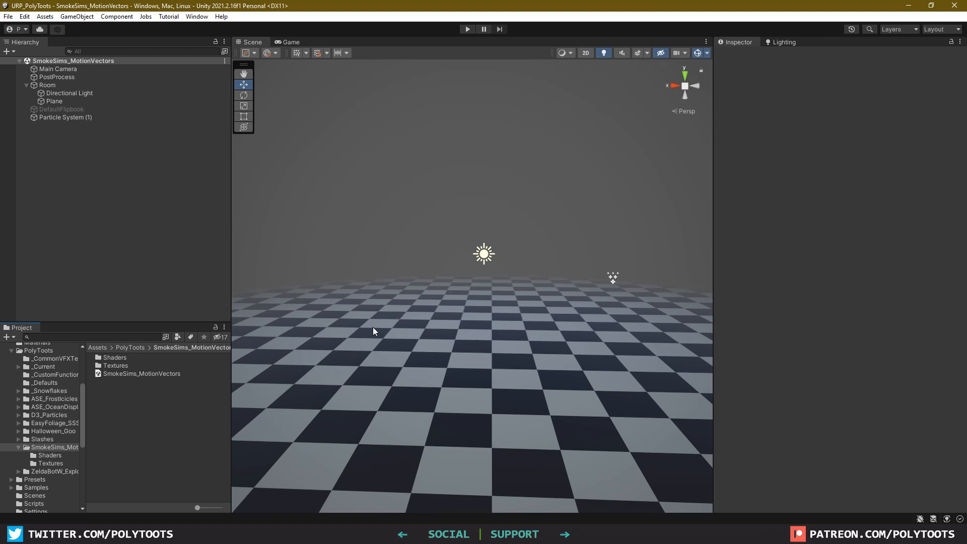
In Unity, hide the scene gizmos and rename the shader graph in the SmokeSims_MotionVectors Shaders folder as SG_Flipbook_Particle_MV
{"action": "scroll", "coordinate": [499, 358], "scroll_direction": "up", "scroll_amount": 2}
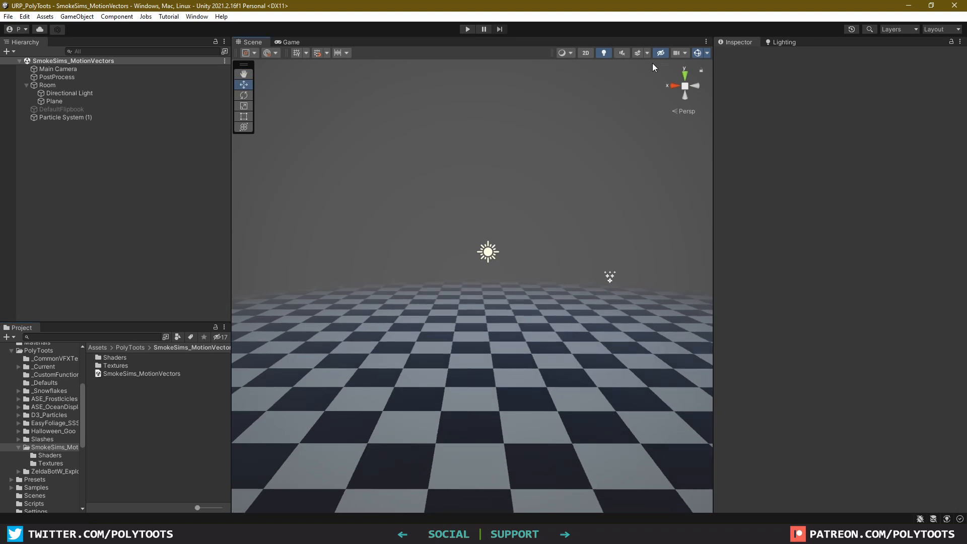
{"action": "left_click", "coordinate": [699, 53]}
{"action": "left_click", "coordinate": [52, 455]}
{"action": "left_click", "coordinate": [115, 358]}
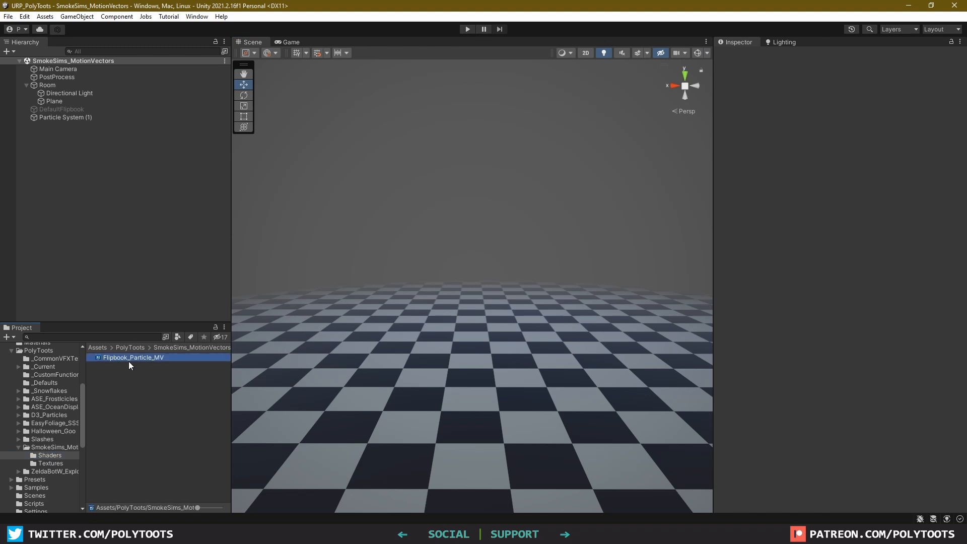
{"action": "key", "text": "F2"}
{"action": "key", "text": "Home"}
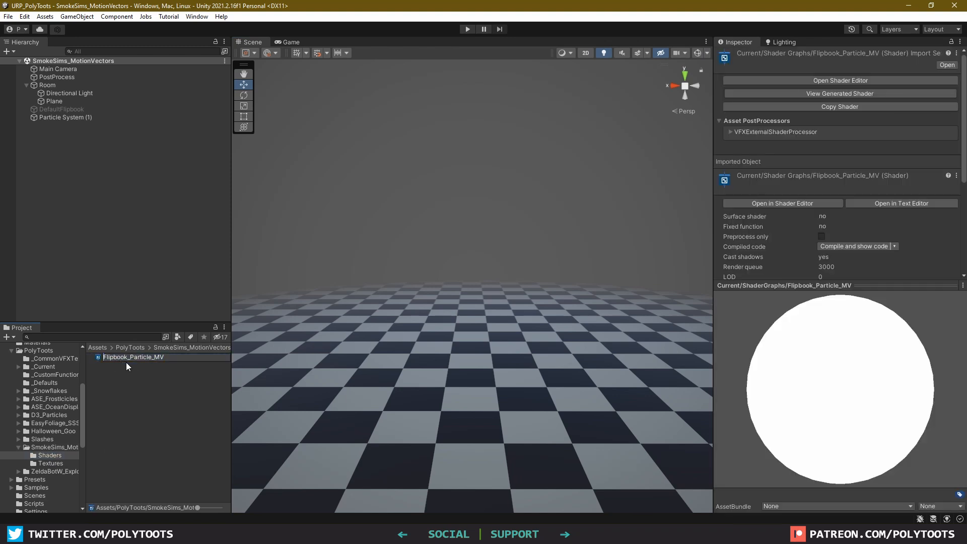
{"action": "type", "text": "SG_"}
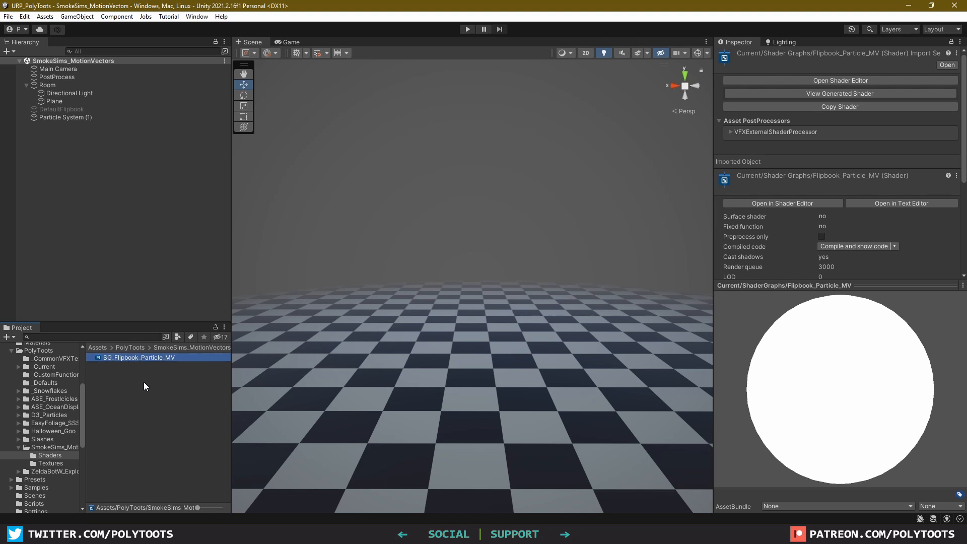
{"action": "left_click", "coordinate": [154, 397]}
Create an Amplify Universal Unlit shader named ASE_Flipbook_Particle_MV in the Shaders folder
{"action": "right_click", "coordinate": [138, 404]}
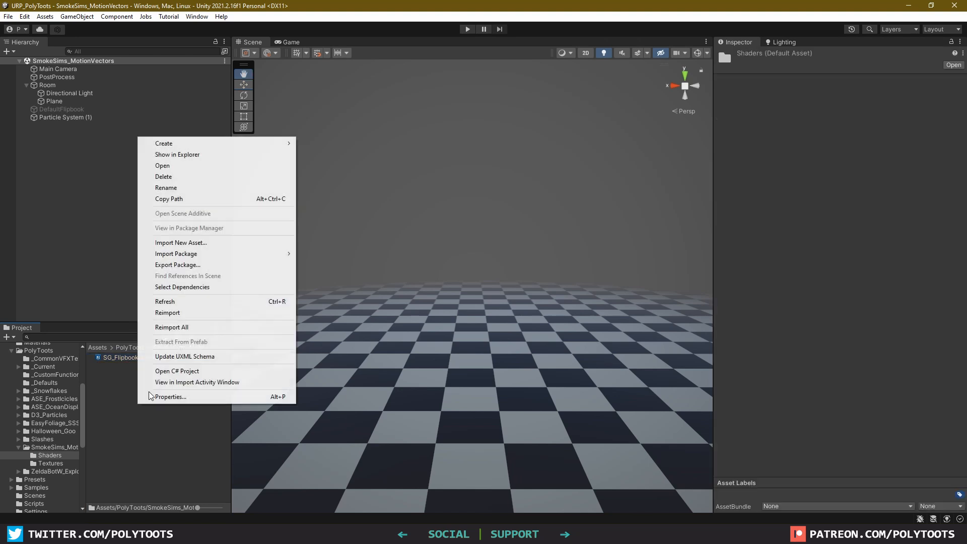
{"action": "mouse_move", "coordinate": [237, 146]}
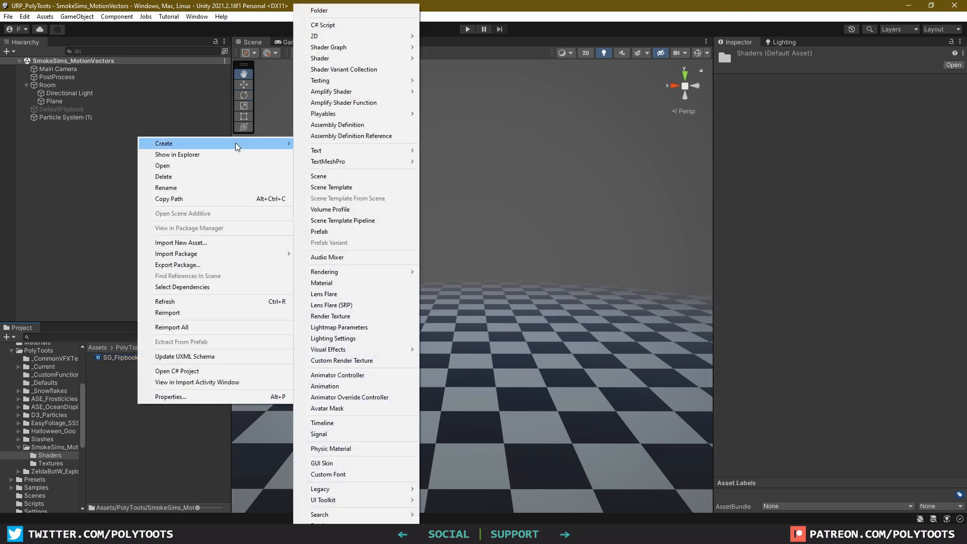
{"action": "mouse_move", "coordinate": [383, 92]}
{"action": "mouse_move", "coordinate": [456, 114]}
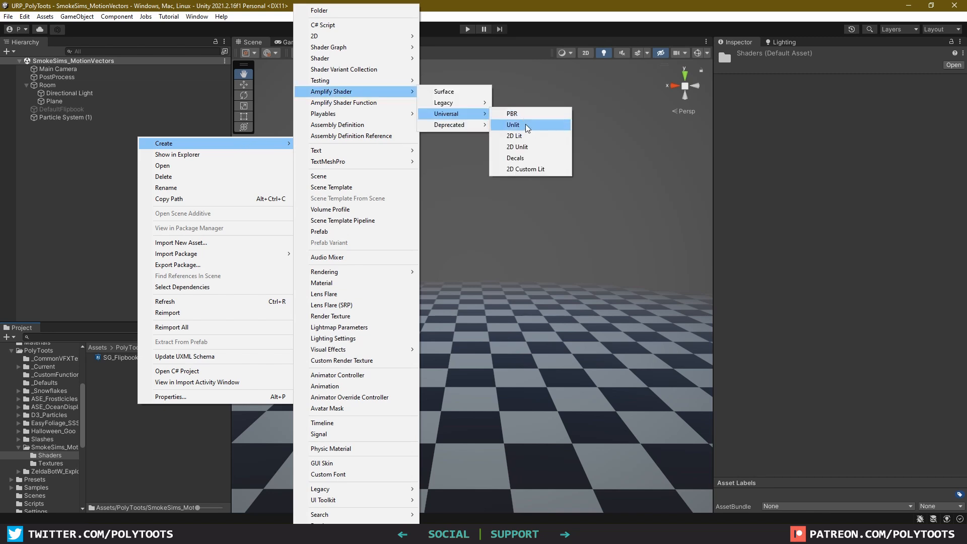
{"action": "left_click", "coordinate": [527, 128]}
{"action": "type", "text": "ASE_"}
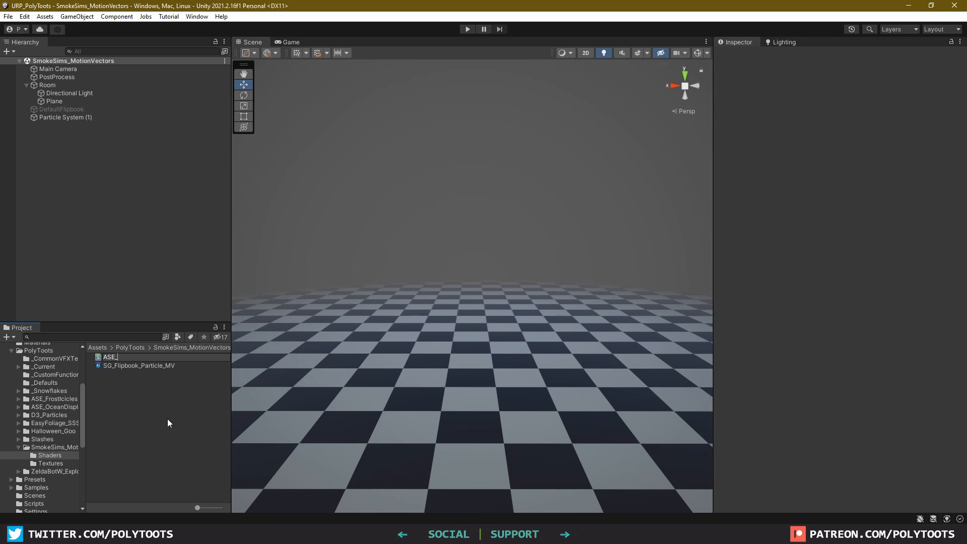
{"action": "type", "text": "Flipbook_Particle_MV"}
{"action": "key", "text": "Return"}
Open ASE_Flipbook_Particle_MV in a maximized shader editor and set its Surface option to Transparent
{"action": "double_click", "coordinate": [141, 357]}
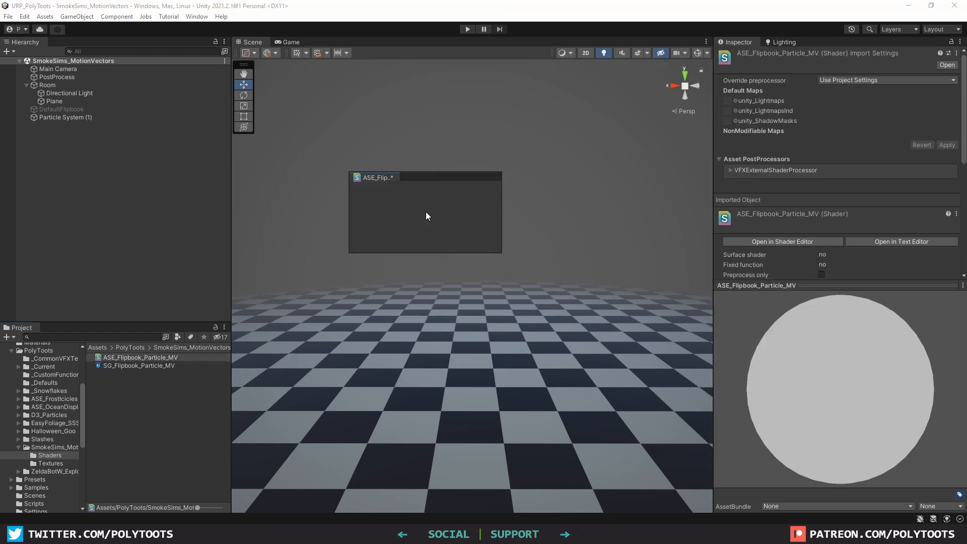
{"action": "key", "text": "shift+space"}
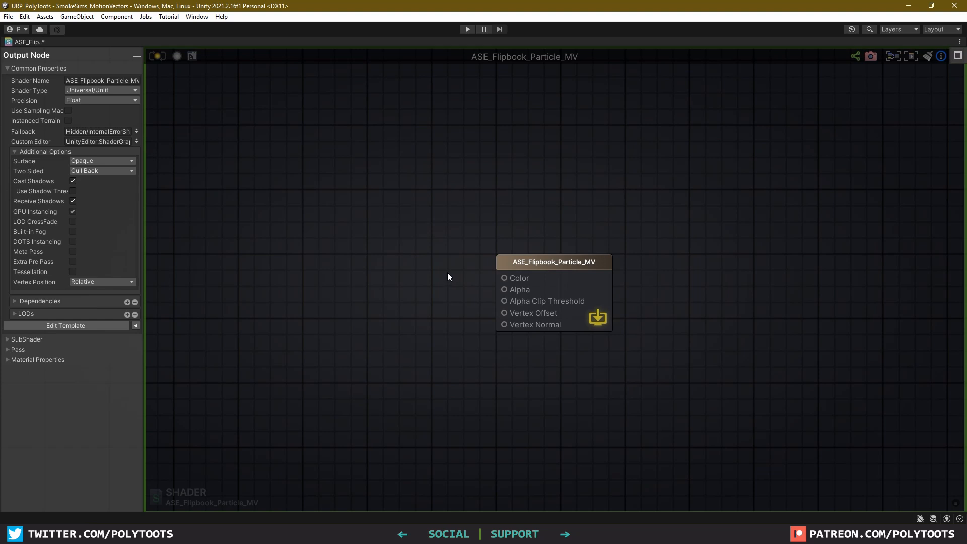
{"action": "left_click", "coordinate": [90, 160]}
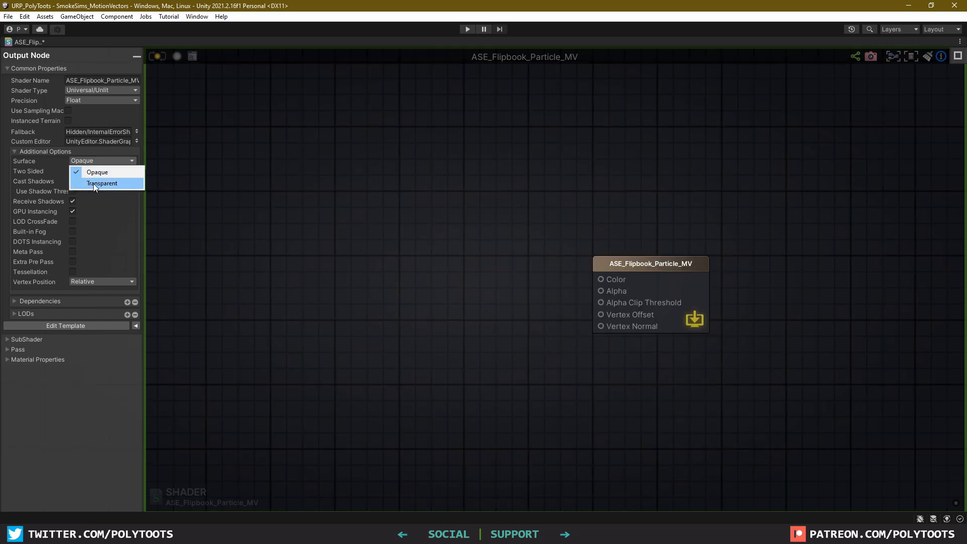
{"action": "left_click", "coordinate": [95, 183]}
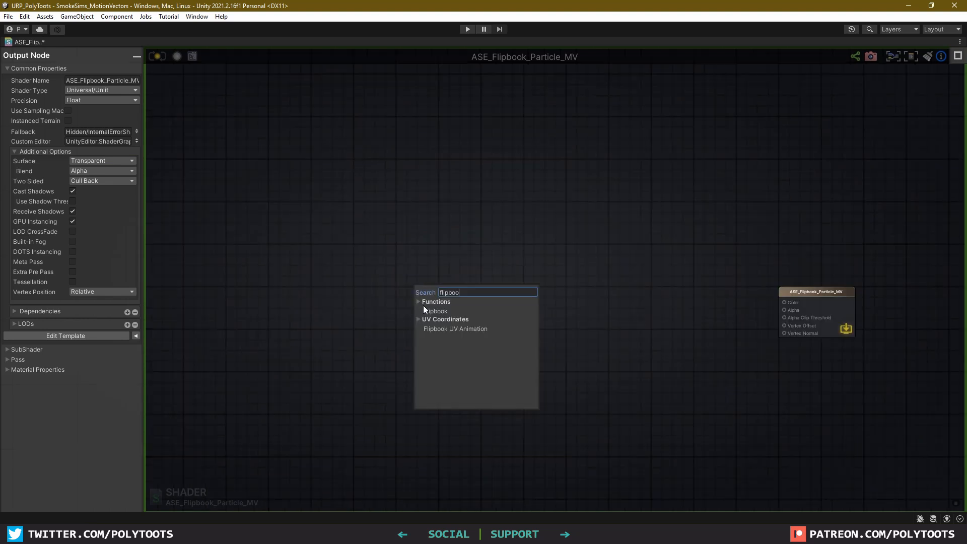
Add a Flipbook function node to the shader graph and place it well before the output node
{"action": "left_click", "coordinate": [432, 311]}
{"action": "left_click_drag", "start_coordinate": [441, 286], "coordinate": [439, 233]}
{"action": "scroll", "coordinate": [433, 238], "scroll_direction": "up", "scroll_amount": 2}
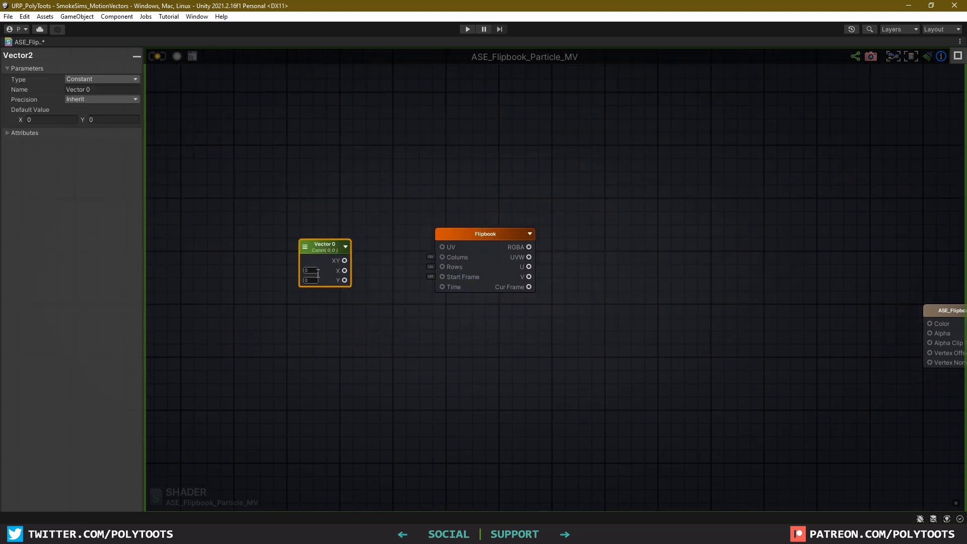
Turn the Vector2 node into a property named Rows Columns XY with value 8, 8, and wire X and Y to the Flipbook's Columns and Rows
{"action": "left_click", "coordinate": [305, 247]}
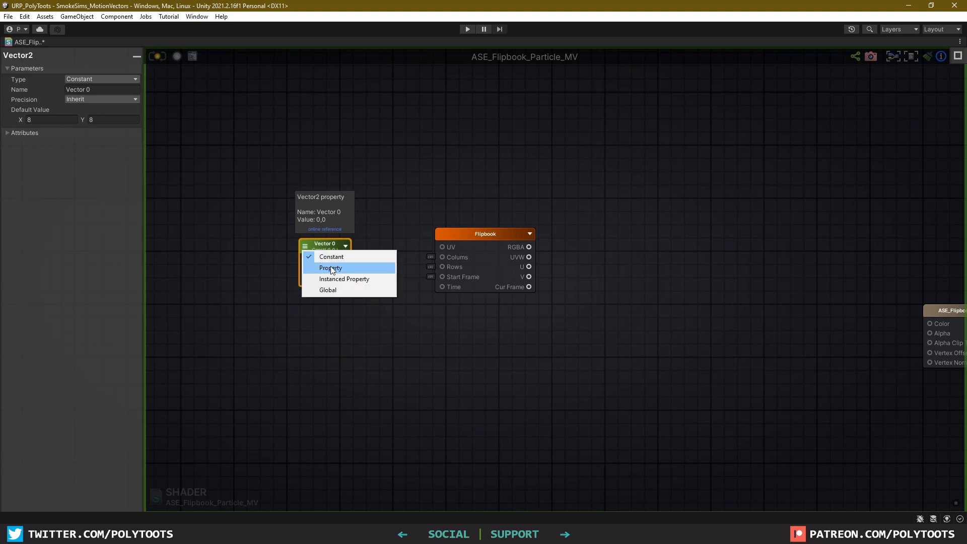
{"action": "left_click", "coordinate": [332, 269]}
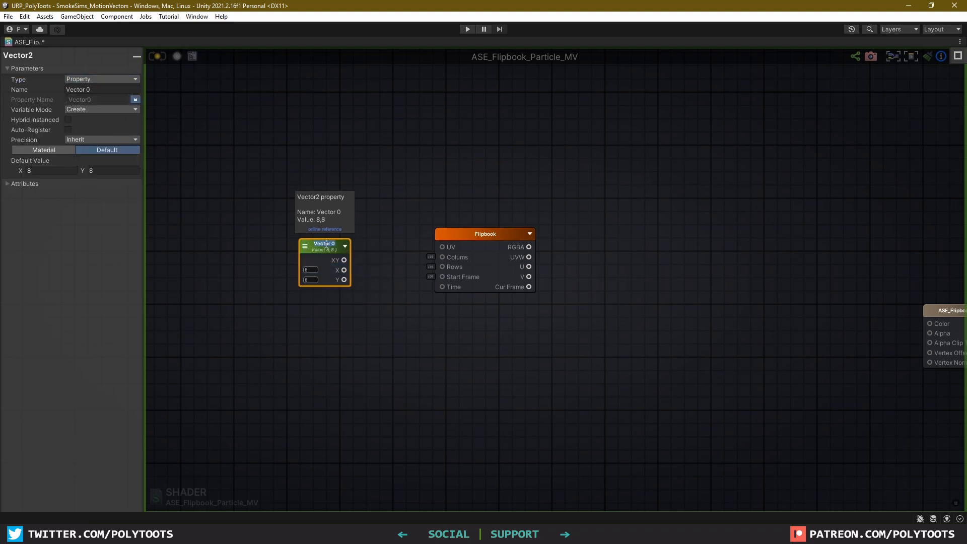
{"action": "type", "text": "Rows Columns XY"}
{"action": "left_click_drag", "start_coordinate": [366, 270], "coordinate": [443, 267]}
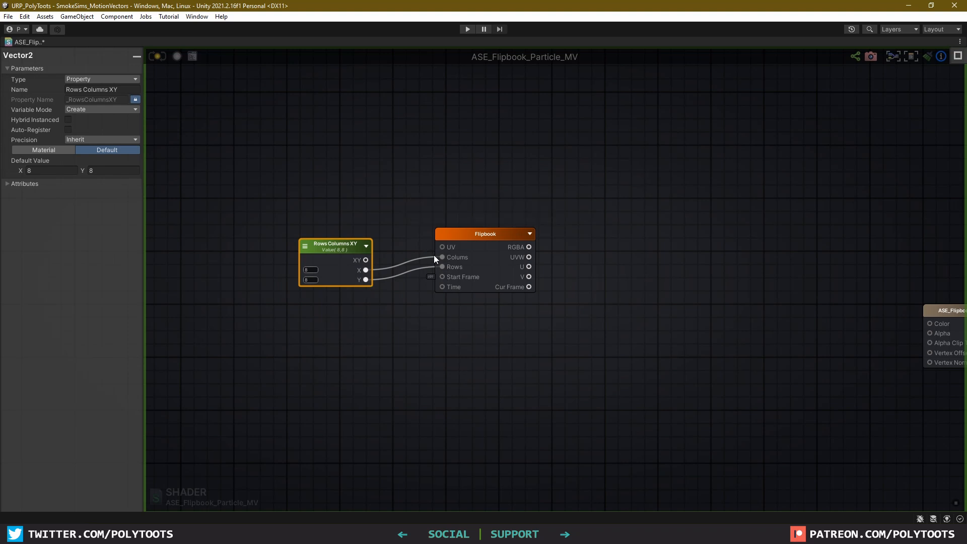
{"action": "left_click_drag", "start_coordinate": [468, 245], "coordinate": [466, 239]}
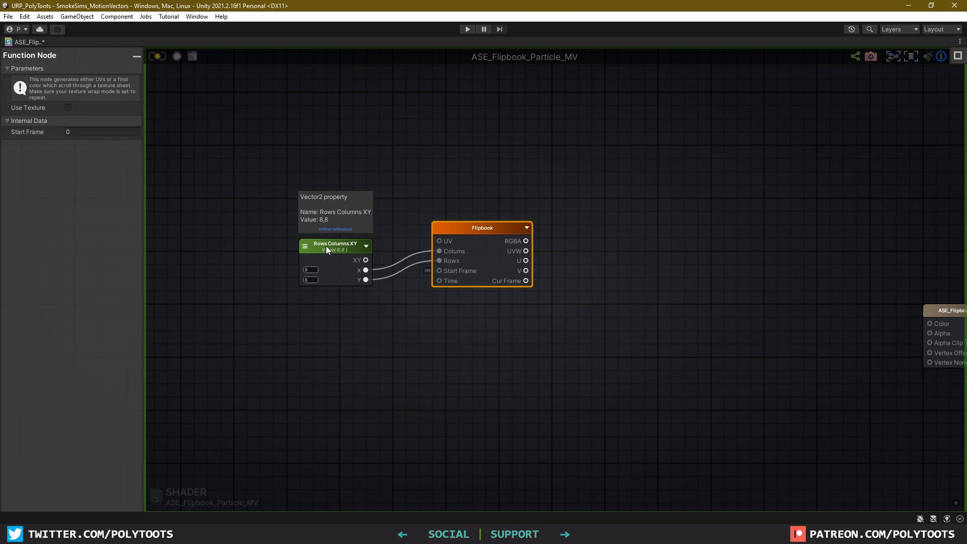
Add a Texture Sample node after the Flipbook node and name it SpriteSheet
{"action": "middle_click_drag", "start_coordinate": [568, 233], "coordinate": [548, 246]}
{"action": "key", "text": "t"}
{"action": "left_click", "coordinate": [575, 198]}
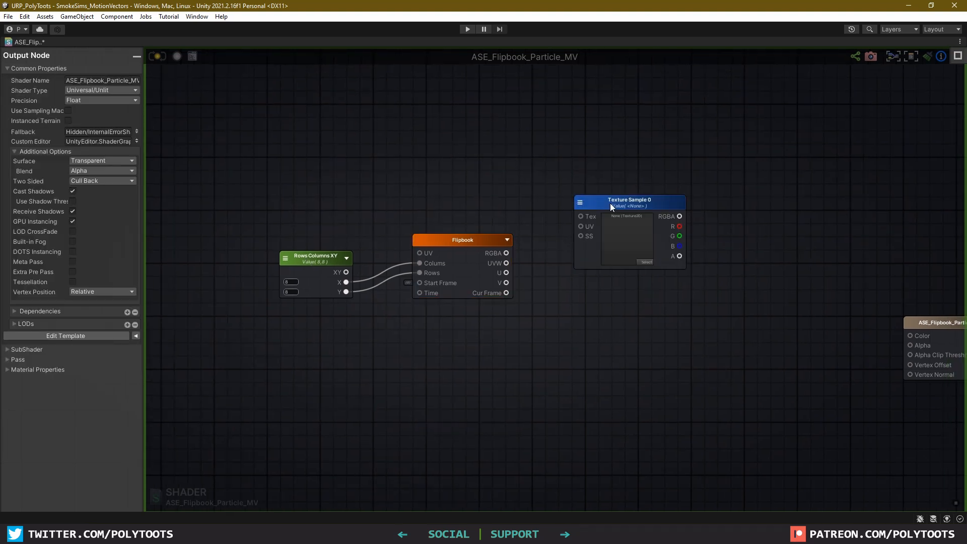
{"action": "left_click_drag", "start_coordinate": [609, 204], "coordinate": [590, 170]}
{"action": "left_click", "coordinate": [125, 99]}
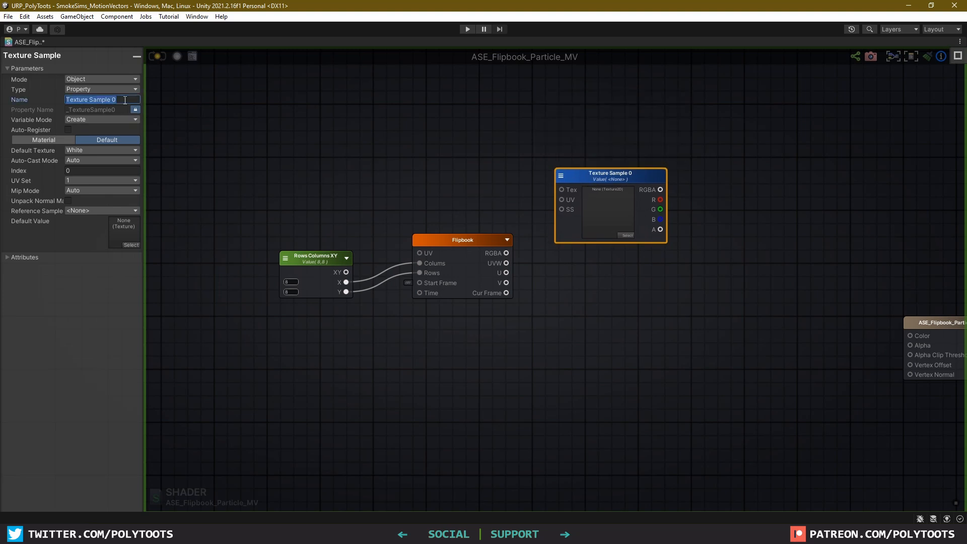
{"action": "type", "text": "SpriteSheet"}
{"action": "key", "text": "Return"}
{"action": "left_click", "coordinate": [545, 183]}
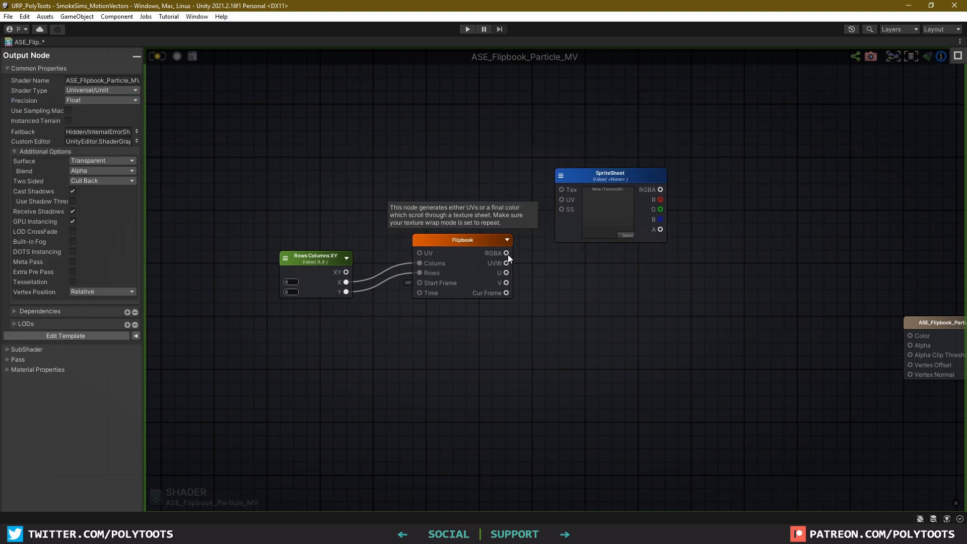
Connect the Flipbook's UVW to SpriteSheet's UV and its RGBA to the output Color, then align the Rows Columns XY node with the Flipbook
{"action": "left_click_drag", "start_coordinate": [506, 263], "coordinate": [557, 201]}
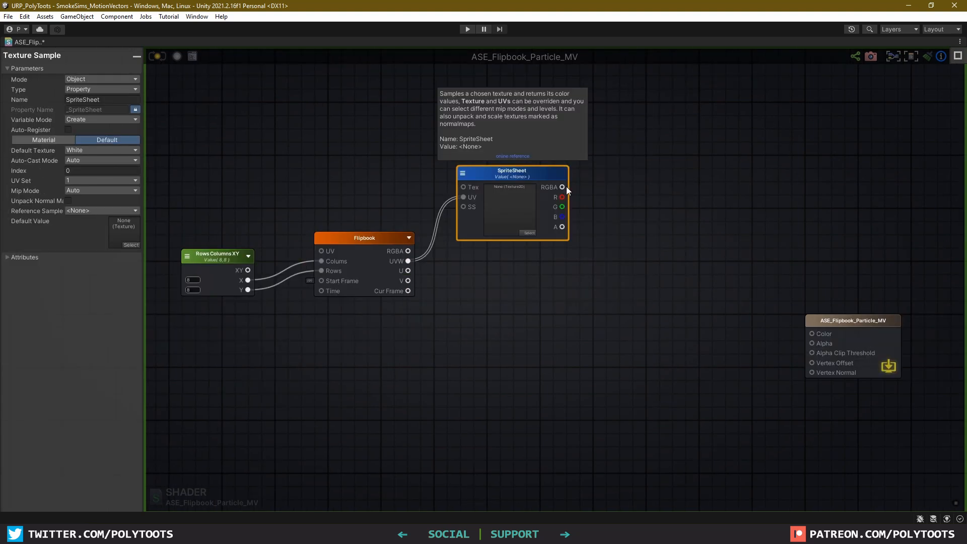
{"action": "left_click_drag", "start_coordinate": [565, 187], "coordinate": [807, 330]}
{"action": "right_click_drag", "start_coordinate": [440, 259], "coordinate": [491, 262]}
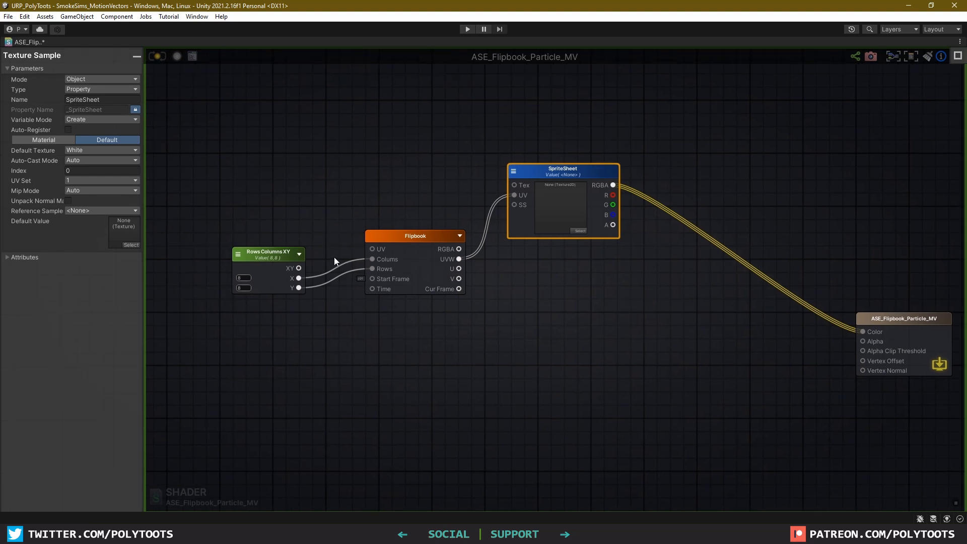
{"action": "right_click_drag", "start_coordinate": [357, 308], "coordinate": [418, 304]}
{"action": "left_click_drag", "start_coordinate": [346, 253], "coordinate": [338, 232]}
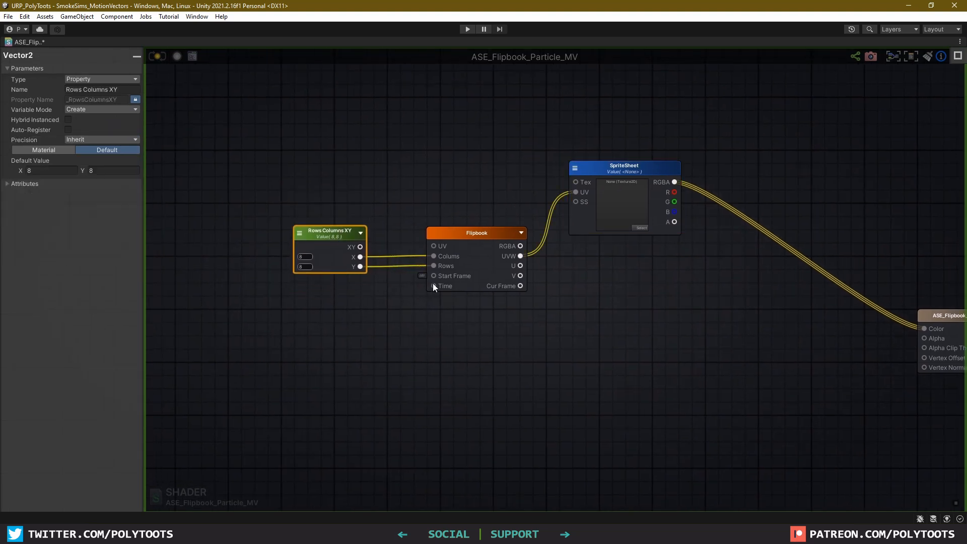
Add a Time node below the Rows Columns XY node and connect its output to input A of a new Multiply node
{"action": "right_click_drag", "start_coordinate": [349, 326], "coordinate": [403, 310]}
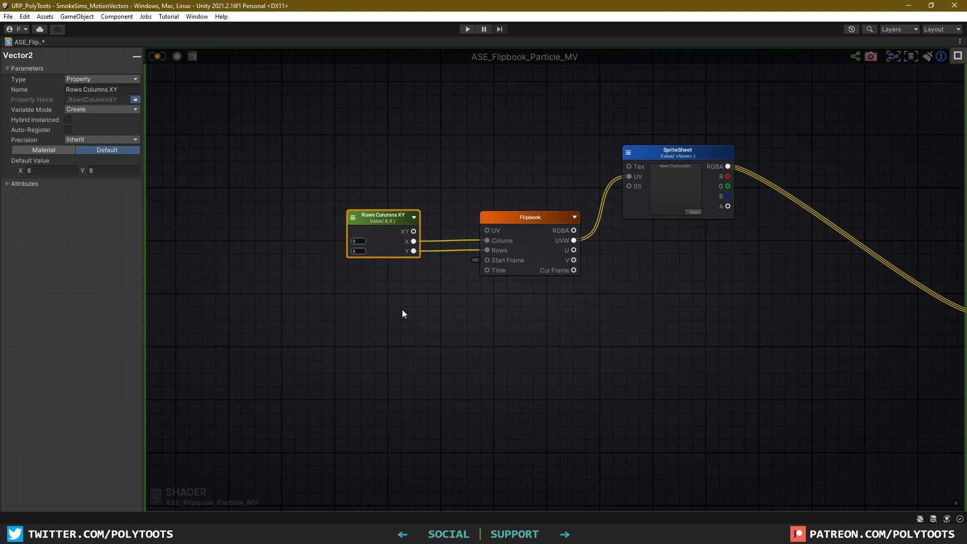
{"action": "right_click", "coordinate": [353, 324]}
{"action": "type", "text": "time"}
{"action": "left_click", "coordinate": [368, 375]}
{"action": "left_click_drag", "start_coordinate": [381, 327], "coordinate": [427, 350]}
{"action": "key", "text": "m"}
{"action": "left_click", "coordinate": [406, 351]}
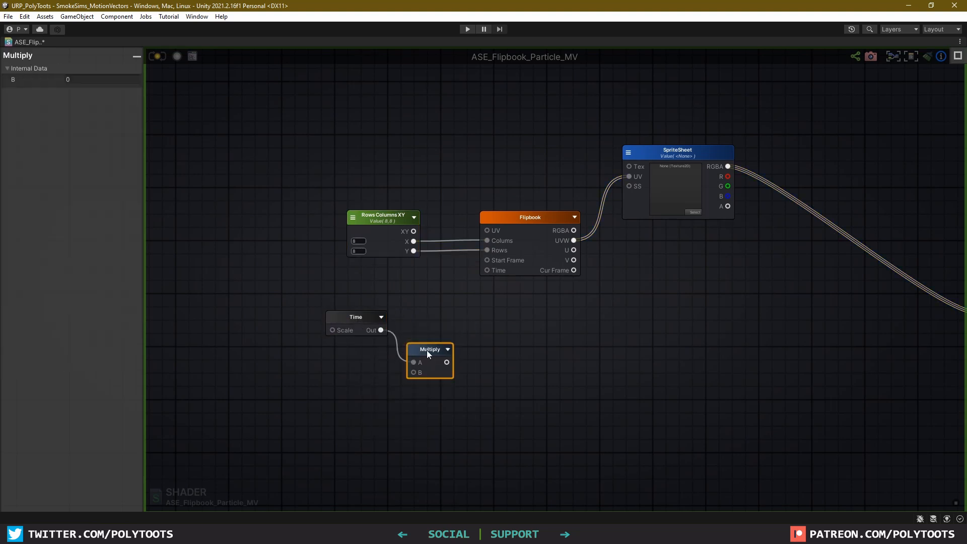
Add a Float property named Speed with value 10, feed it into Multiply's B input, and connect Multiply to the Flipbook's Time
{"action": "key", "text": "1"}
{"action": "left_click", "coordinate": [349, 371]}
{"action": "left_click_drag", "start_coordinate": [347, 366], "coordinate": [345, 366]}
{"action": "double_click", "coordinate": [356, 369]}
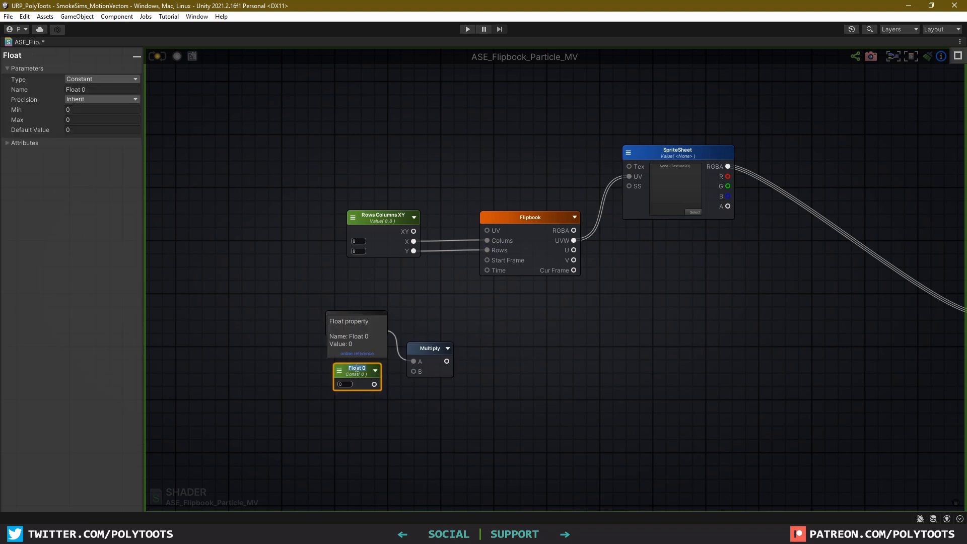
{"action": "type", "text": "Speed10"}
{"action": "left_click_drag", "start_coordinate": [375, 384], "coordinate": [488, 270]}
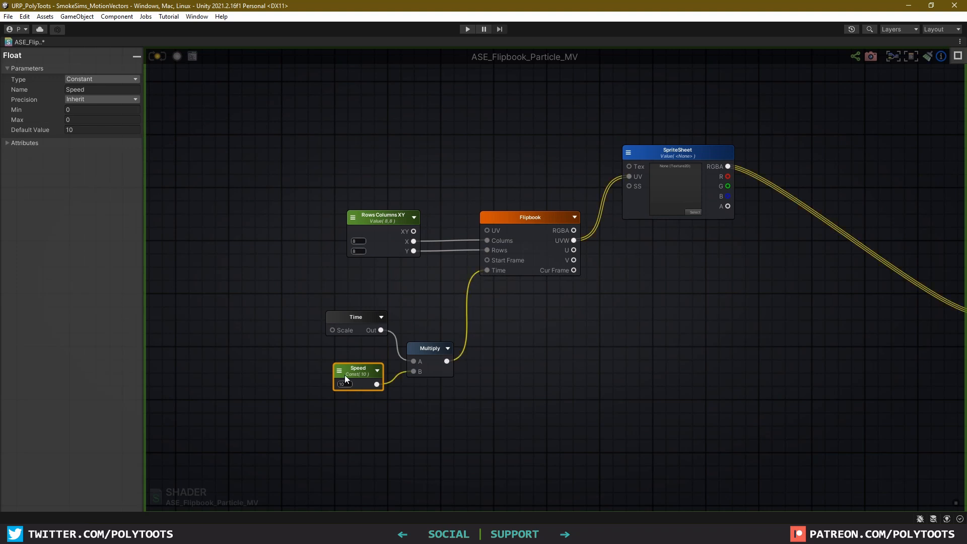
{"action": "right_click", "coordinate": [340, 371]}
{"action": "left_click", "coordinate": [360, 392]}
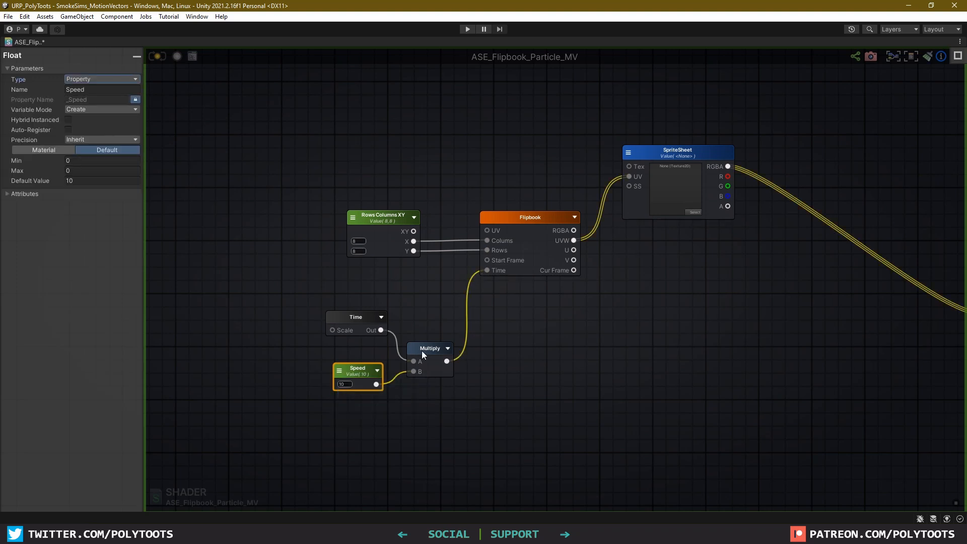
Name the shader PolyToots/Flipbook_MotionVector, set SpriteSheet's property name to _MainTex, and save the shader
{"action": "left_click_drag", "start_coordinate": [423, 351], "coordinate": [422, 342]}
{"action": "left_click", "coordinate": [108, 80]}
{"action": "type", "text": "PolyToots/Flipbook_MotionVector"}
{"action": "left_click", "coordinate": [155, 55]}
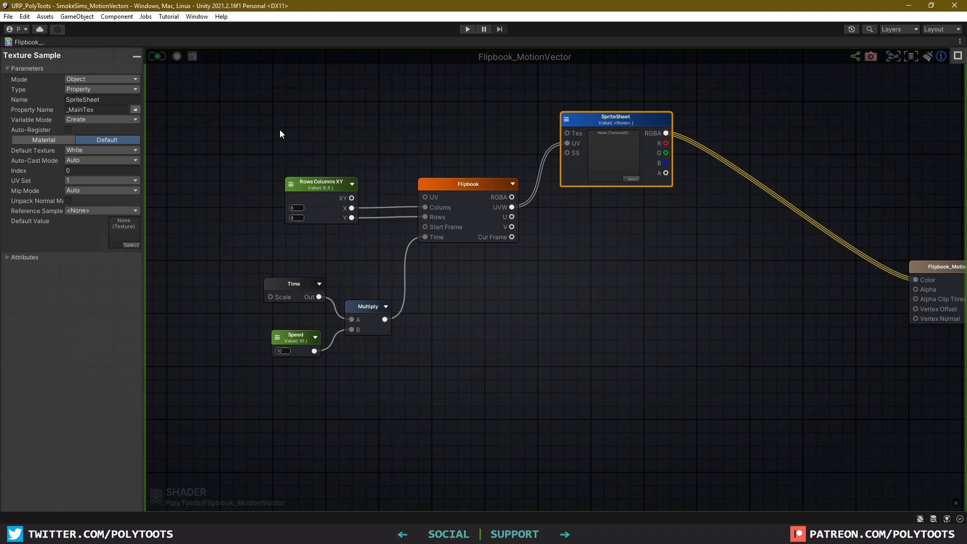
Restore the normal editor layout, add a Plane to the scene, and rotate it upright to 90 degrees about X
{"action": "key", "text": "shift+space"}
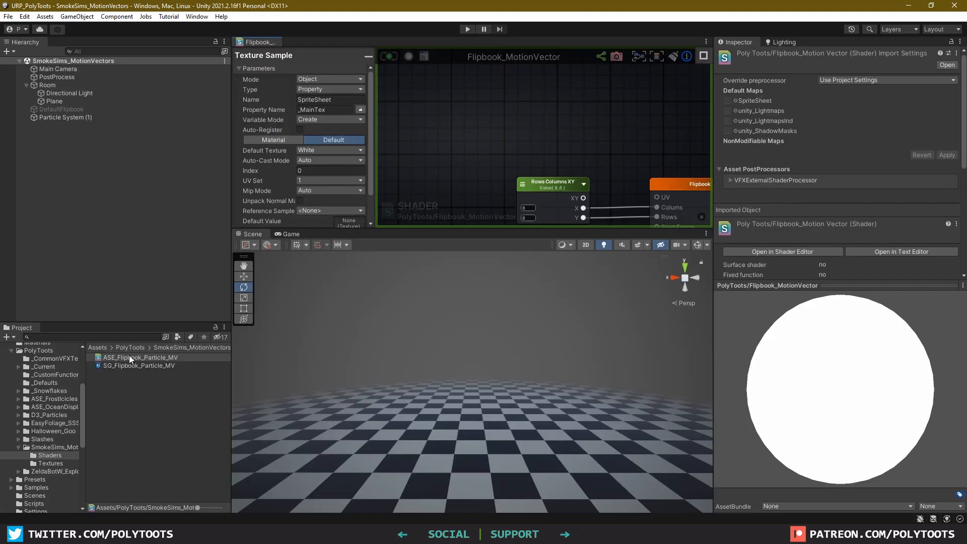
{"action": "left_click", "coordinate": [94, 204]}
{"action": "right_click", "coordinate": [80, 163]}
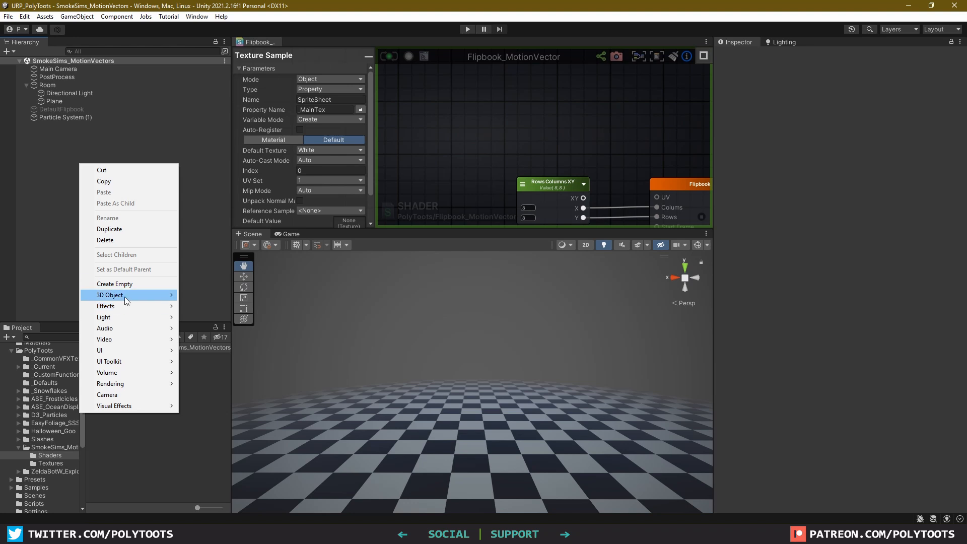
{"action": "mouse_move", "coordinate": [134, 295]}
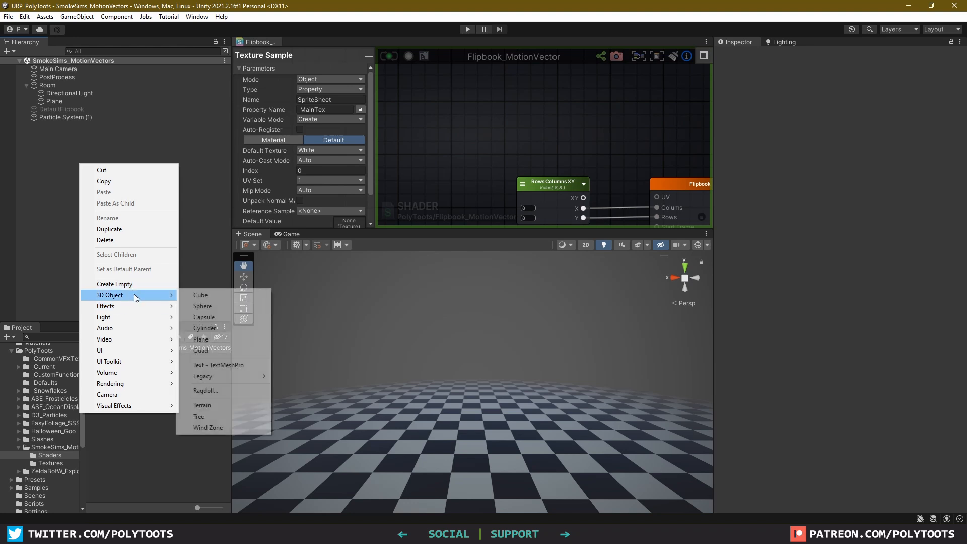
{"action": "left_click", "coordinate": [212, 341]}
{"action": "key", "text": "e"}
{"action": "left_click_drag", "start_coordinate": [458, 373], "coordinate": [394, 443], "text": "ctrl"}
Create a material from the ASE_Flipbook_Particle_MV shader and apply it to the upright plane
{"action": "left_click", "coordinate": [125, 358]}
{"action": "right_click", "coordinate": [126, 359]}
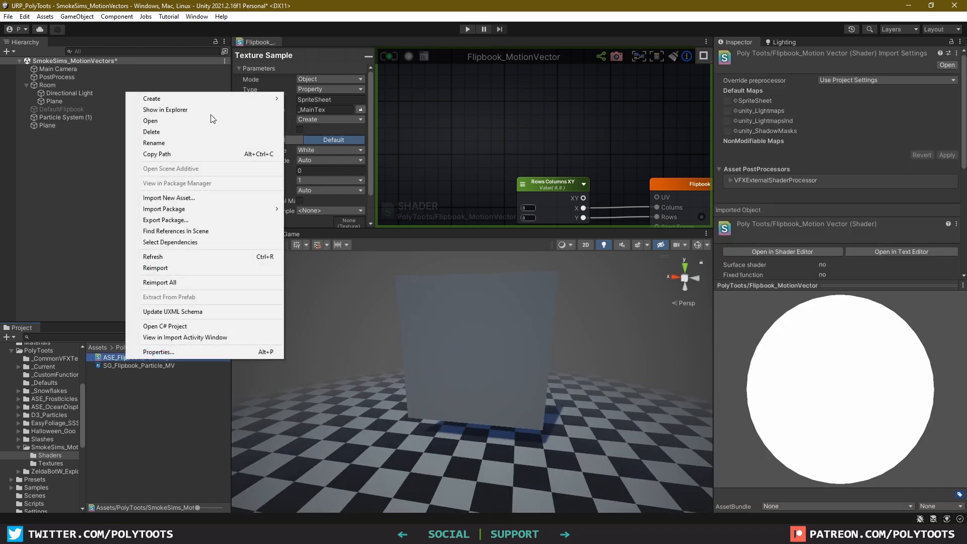
{"action": "mouse_move", "coordinate": [222, 98]}
{"action": "left_click", "coordinate": [321, 281]}
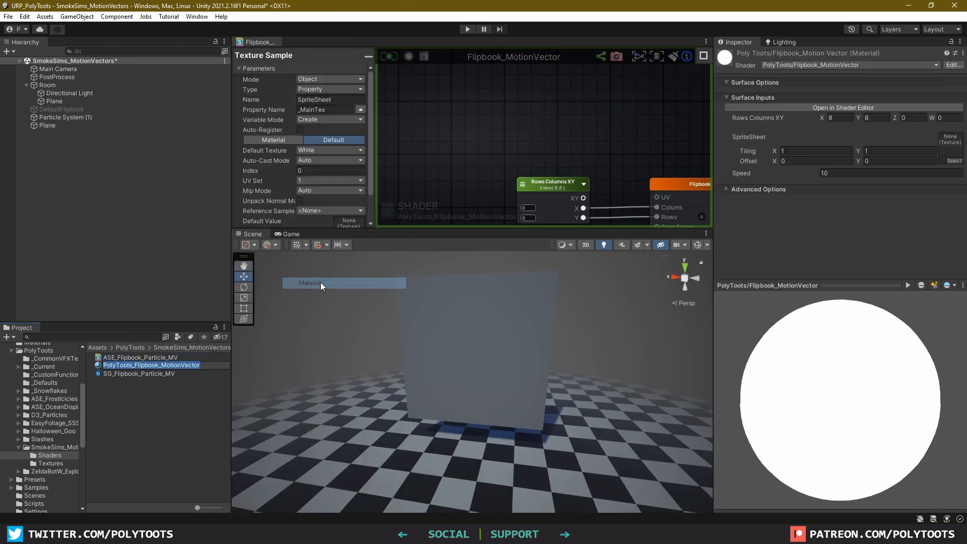
{"action": "key", "text": "Return"}
{"action": "left_click_drag", "start_coordinate": [142, 367], "coordinate": [501, 319]}
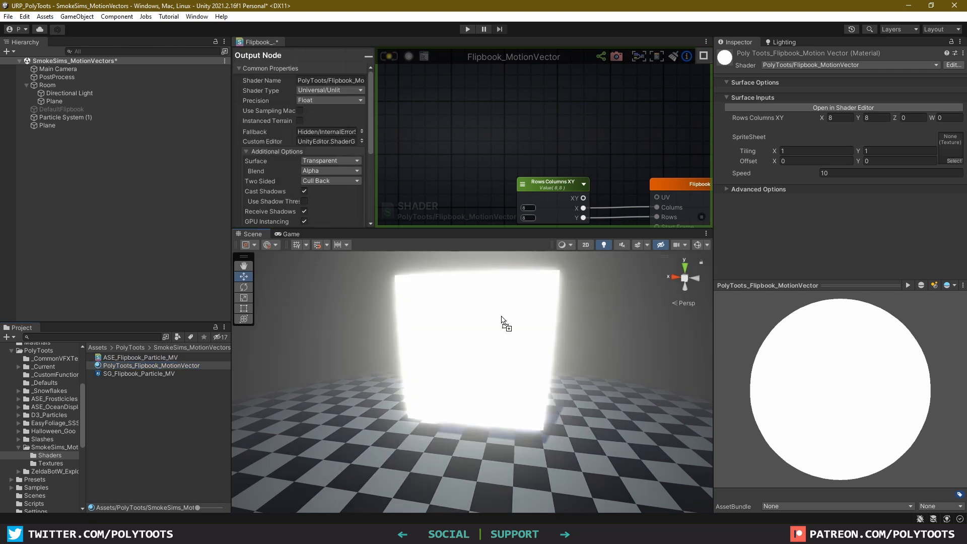
Assign the TutorialSim_8x8 texture from the Textures folder to the SpriteSheet slot of the plane's material
{"action": "left_click", "coordinate": [533, 333]}
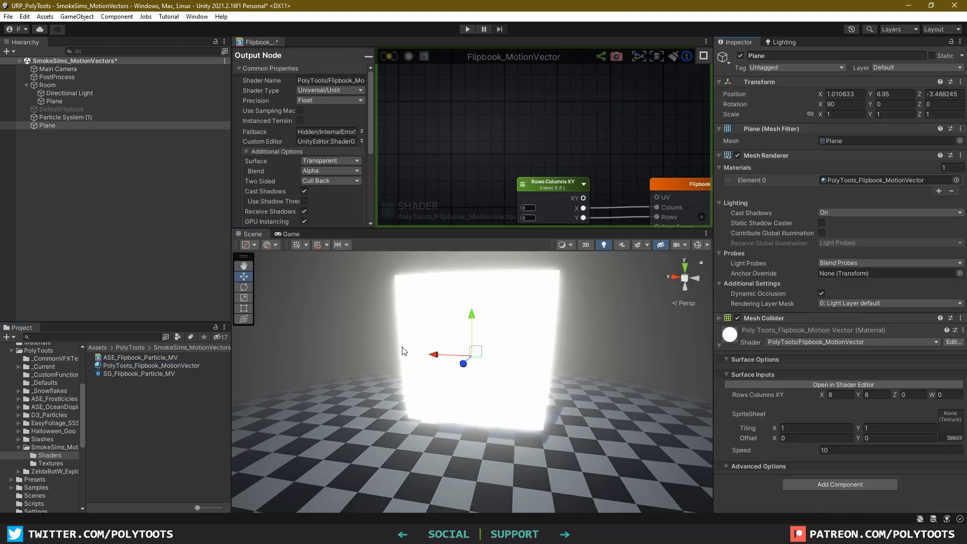
{"action": "left_click", "coordinate": [50, 463]}
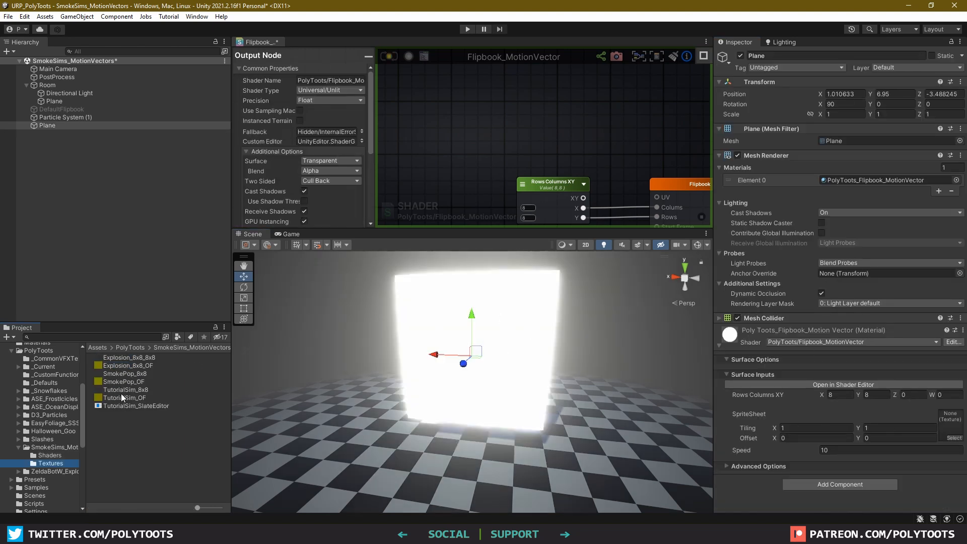
{"action": "left_click_drag", "start_coordinate": [122, 391], "coordinate": [954, 425]}
{"action": "left_click_drag", "start_coordinate": [582, 371], "coordinate": [574, 362], "text": "alt"}
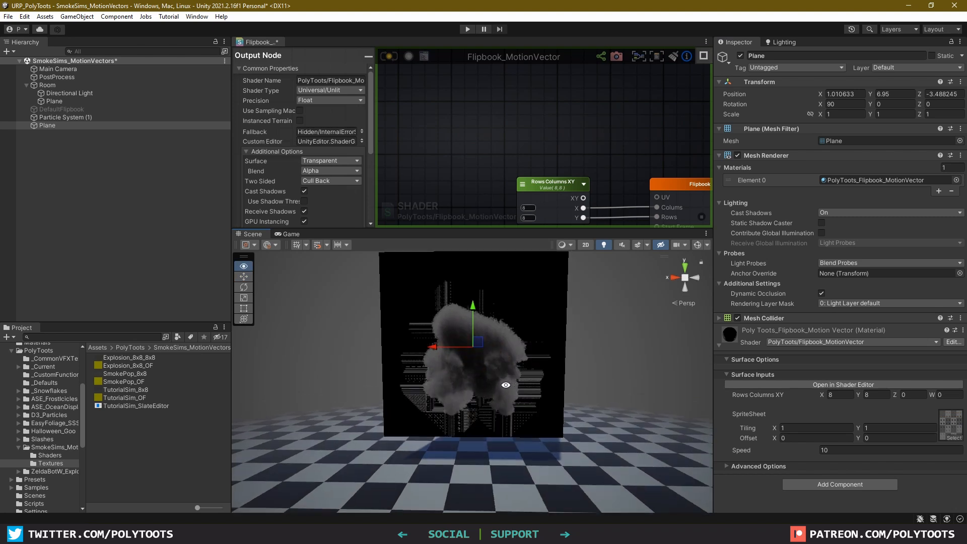
Connect SpriteSheet's A output to the output node's Alpha input and save the shader
{"action": "scroll", "coordinate": [512, 126], "scroll_direction": "down", "scroll_amount": 3}
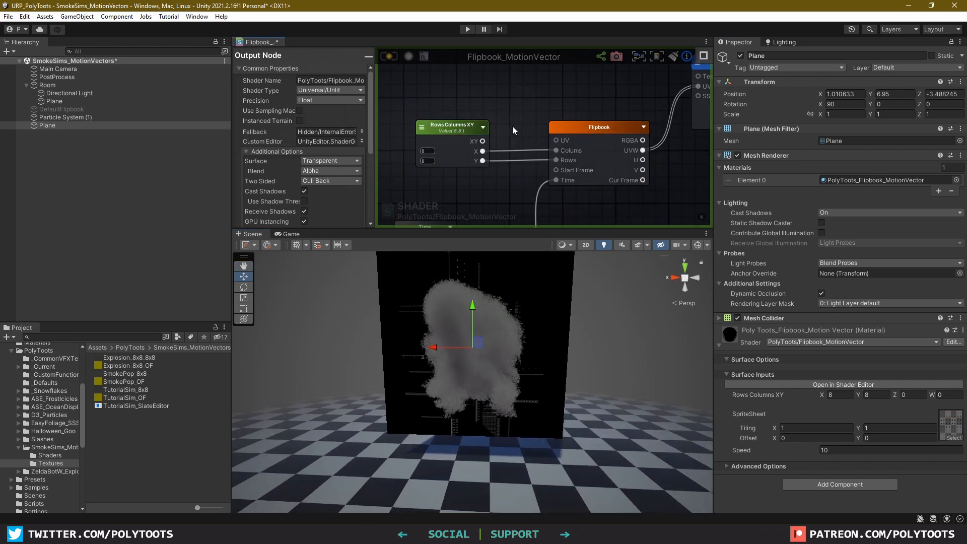
{"action": "middle_click_drag", "start_coordinate": [567, 150], "coordinate": [468, 147]}
{"action": "middle_click_drag", "start_coordinate": [645, 119], "coordinate": [527, 108]}
{"action": "middle_click_drag", "start_coordinate": [522, 141], "coordinate": [488, 137]}
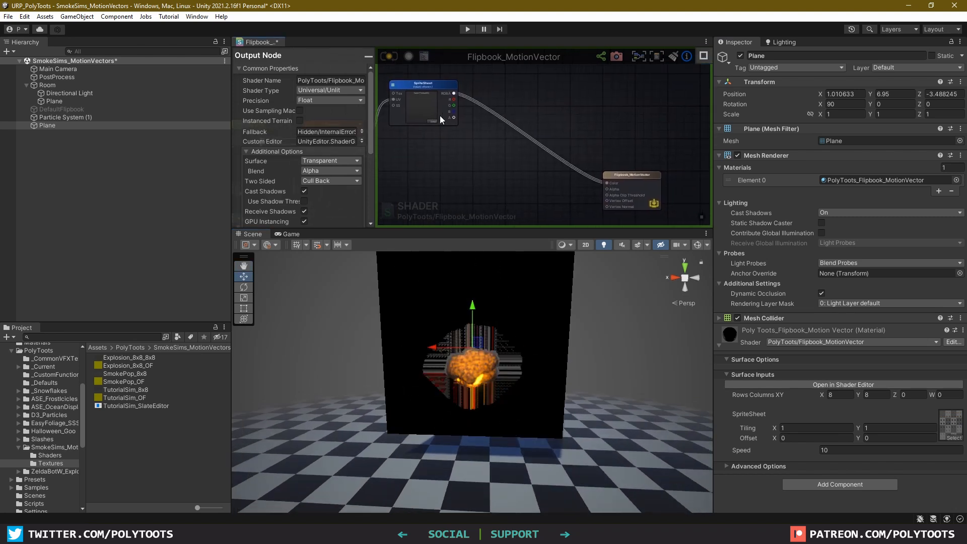
{"action": "left_click_drag", "start_coordinate": [454, 117], "coordinate": [607, 190]}
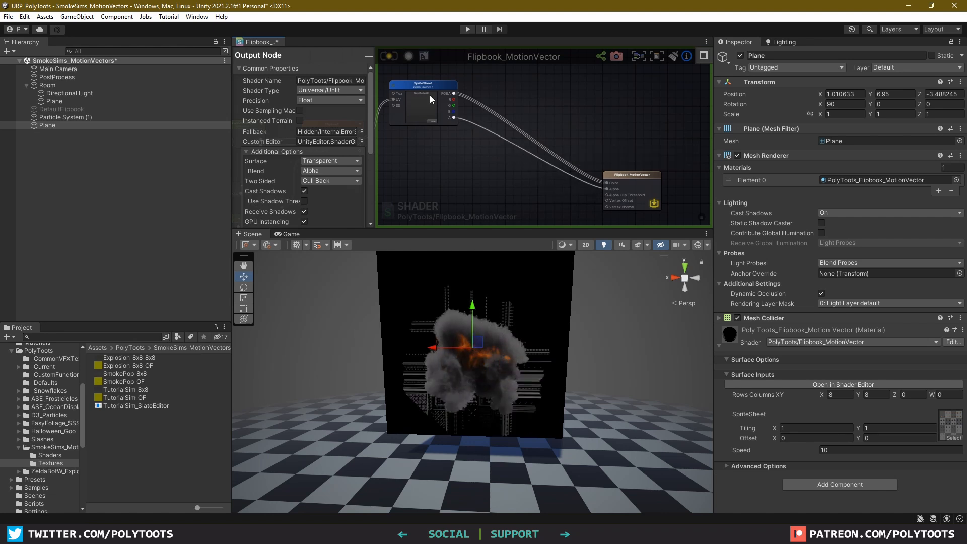
{"action": "key", "text": "ctrl+s"}
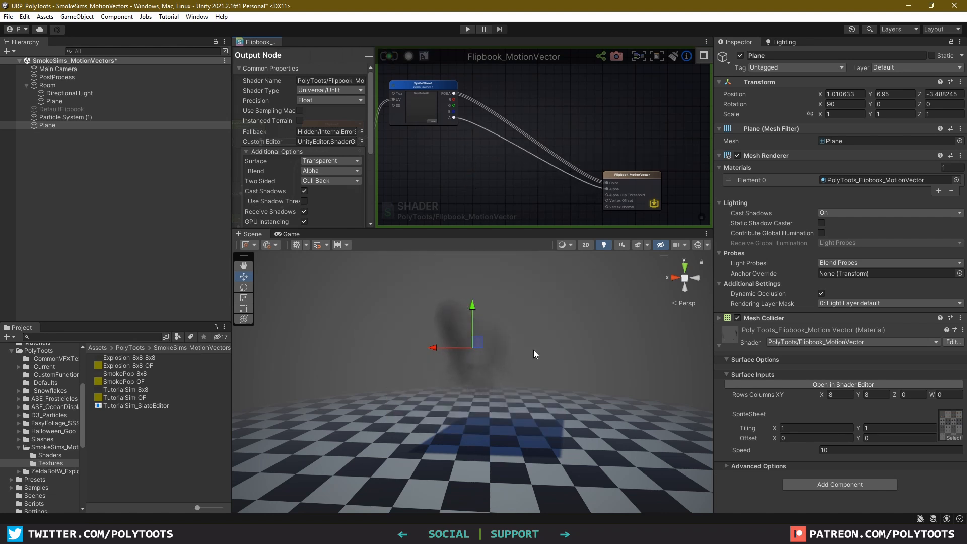
Disable Cast Shadows and Receive Shadows on the shader's output node and save the shader
{"action": "left_click", "coordinate": [304, 191]}
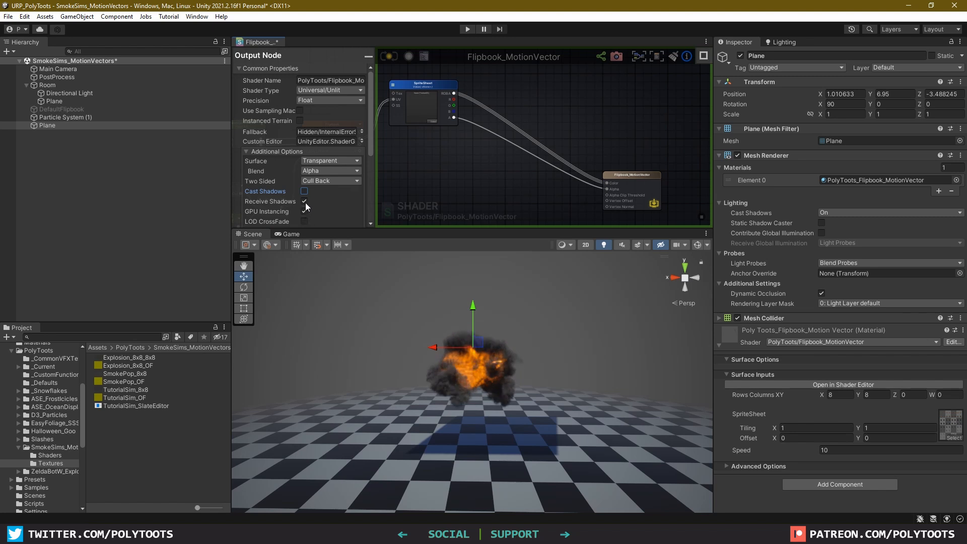
{"action": "left_click", "coordinate": [304, 201]}
{"action": "key", "text": "ctrl+s"}
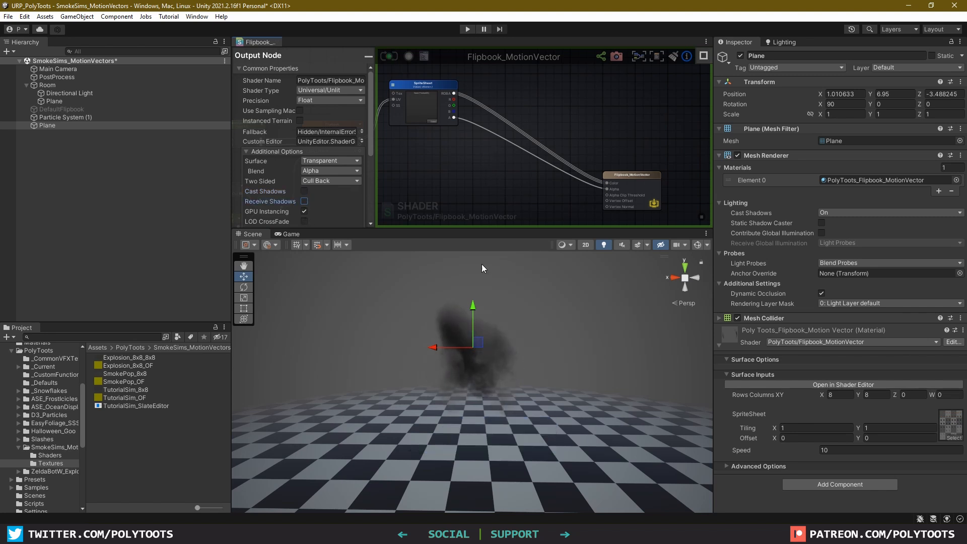
{"action": "right_click_drag", "start_coordinate": [492, 373], "coordinate": [513, 369], "text": "alt"}
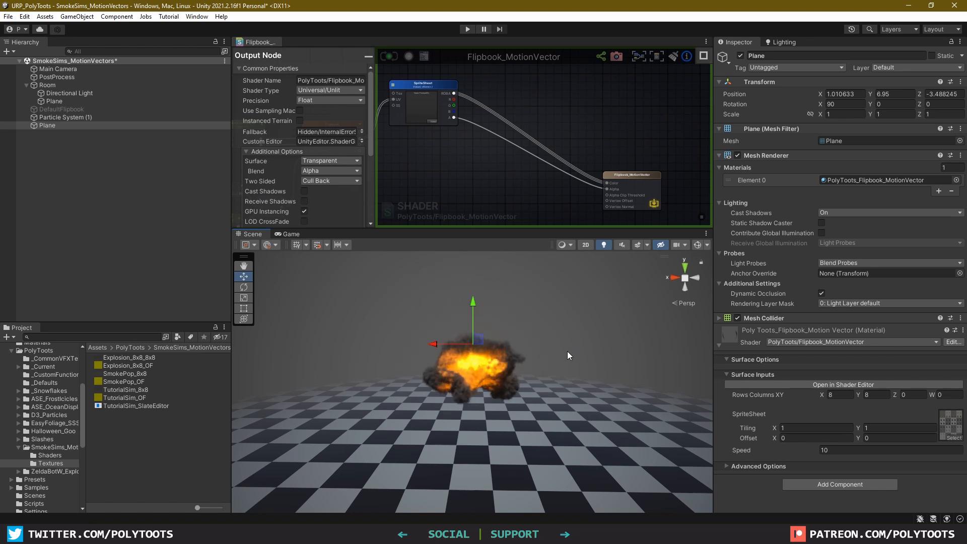
Set the Speed of the plane's flipbook material to 5
{"action": "left_click", "coordinate": [843, 450]}
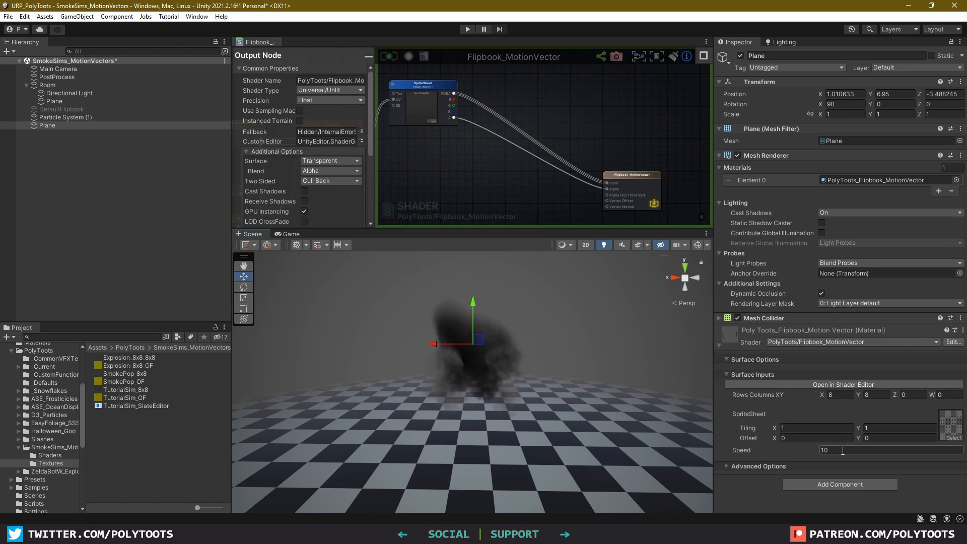
{"action": "type", "text": "5"}
{"action": "key", "text": "Return"}
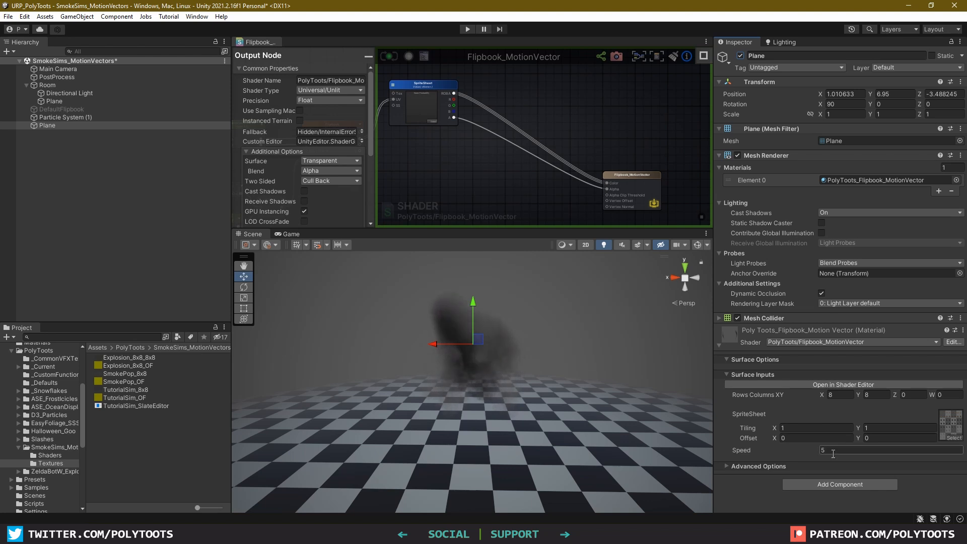
{"action": "left_click_drag", "start_coordinate": [495, 225], "coordinate": [495, 217]}
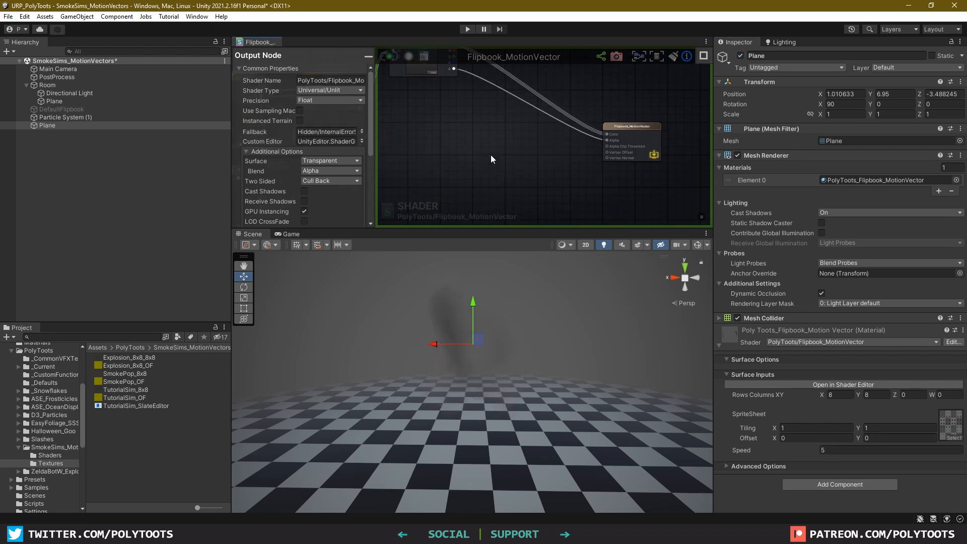
Maximize the shader graph and spread out its nodes, moving the Time, Speed and Multiply group away from the Flipbook node
{"action": "key", "text": "shift+space"}
{"action": "middle_click_drag", "start_coordinate": [598, 269], "coordinate": [927, 361]}
{"action": "scroll", "coordinate": [483, 239], "scroll_direction": "down", "scroll_amount": 3}
{"action": "scroll", "coordinate": [480, 236], "scroll_direction": "up", "scroll_amount": 3}
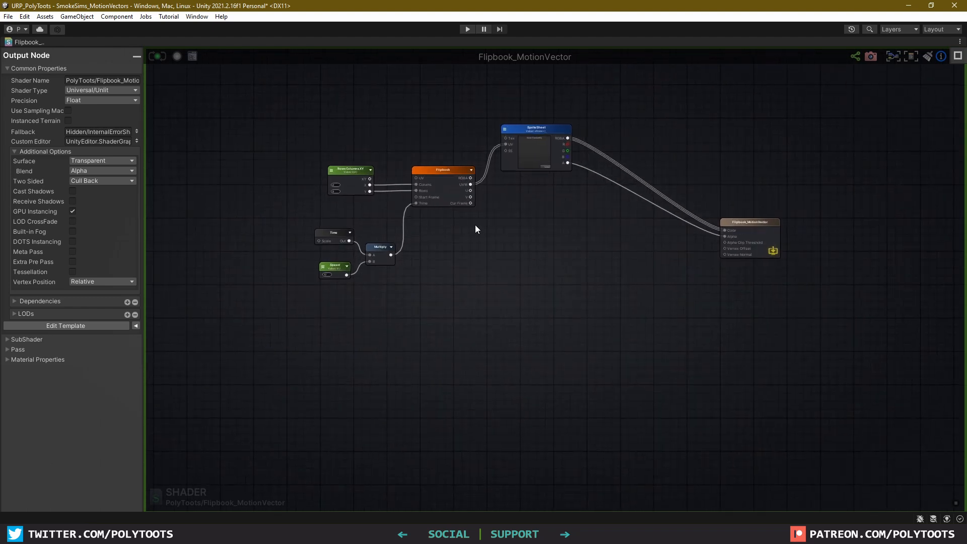
{"action": "middle_click_drag", "start_coordinate": [569, 202], "coordinate": [529, 220]}
{"action": "left_click_drag", "start_coordinate": [498, 161], "coordinate": [500, 188]}
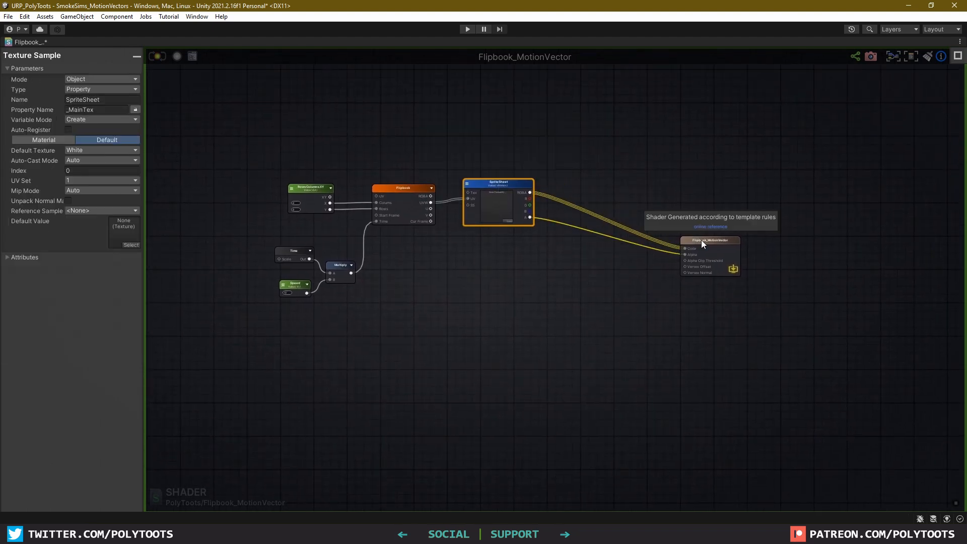
{"action": "left_click_drag", "start_coordinate": [281, 173], "coordinate": [393, 302]}
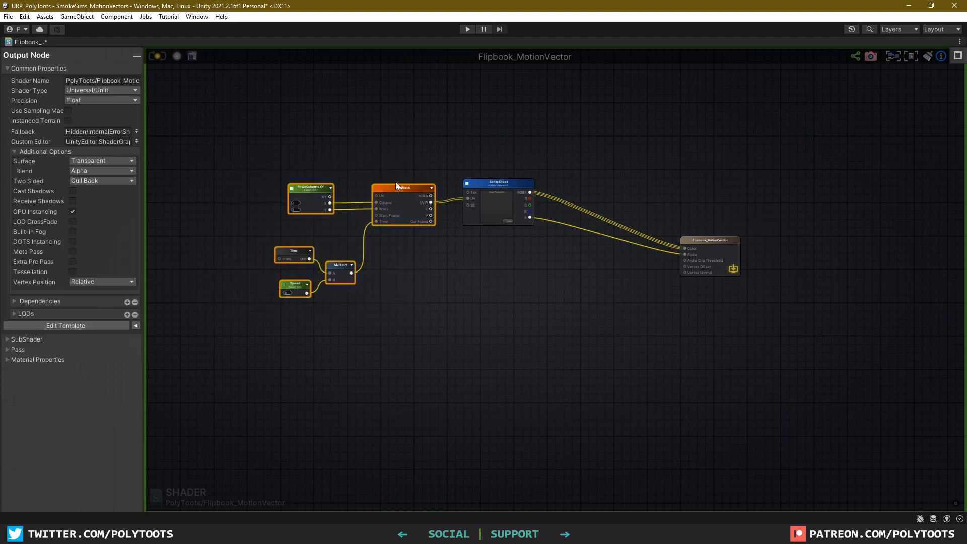
{"action": "left_click_drag", "start_coordinate": [398, 185], "coordinate": [329, 179]}
{"action": "left_click", "coordinate": [453, 256]}
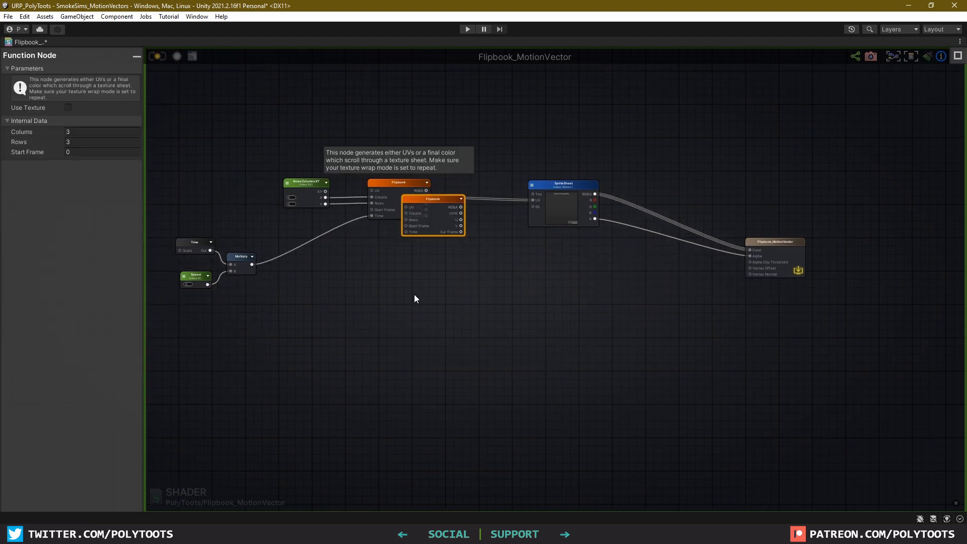
Duplicate the Flipbook node below the original and connect Rows Columns XY's X and Y to its Colums and Rows inputs
{"action": "key", "text": "ctrl+d"}
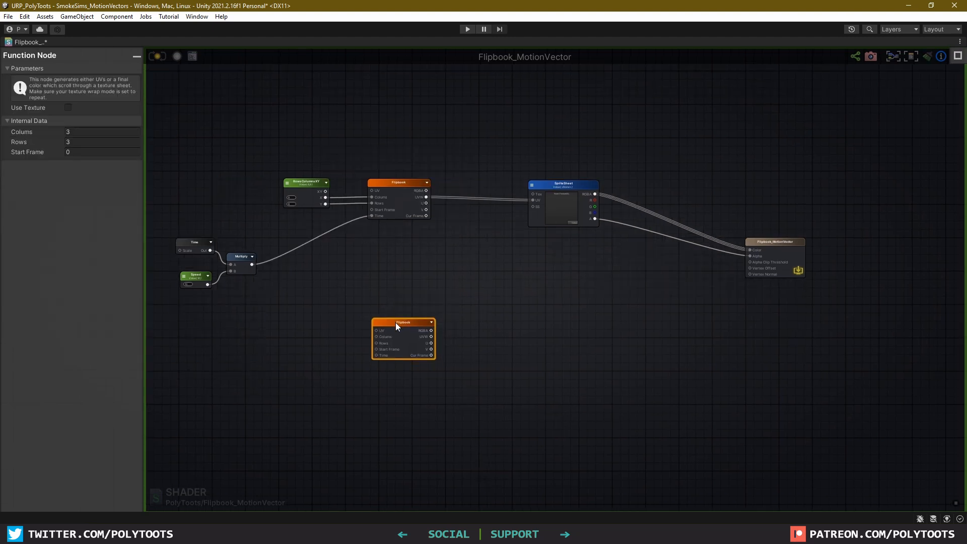
{"action": "left_click_drag", "start_coordinate": [395, 322], "coordinate": [395, 290]}
{"action": "scroll", "coordinate": [395, 291], "scroll_direction": "up", "scroll_amount": 3}
{"action": "middle_click_drag", "start_coordinate": [395, 291], "coordinate": [474, 287]}
{"action": "left_click_drag", "start_coordinate": [340, 106], "coordinate": [442, 308]}
{"action": "left_click_drag", "start_coordinate": [339, 118], "coordinate": [439, 319]}
{"action": "middle_click_drag", "start_coordinate": [234, 280], "coordinate": [415, 292]}
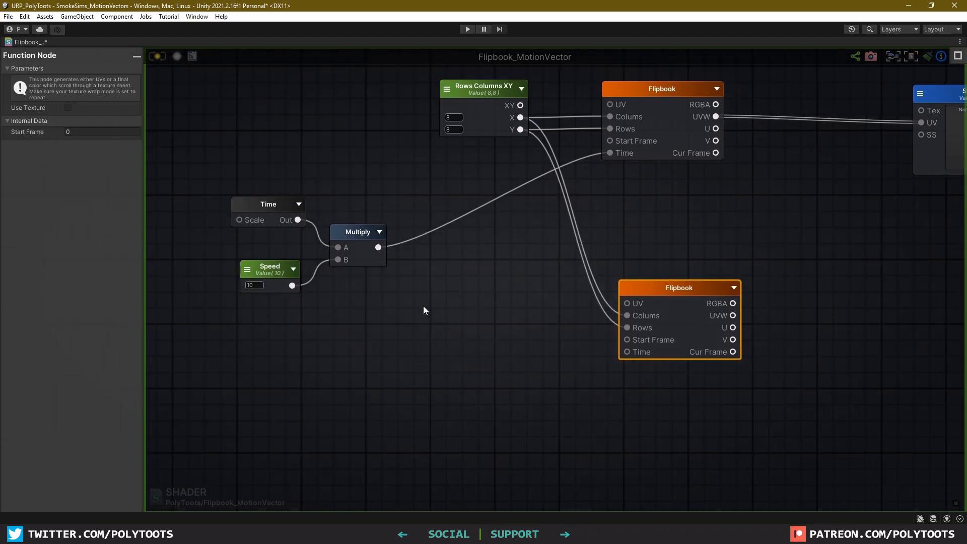
Add an Add node fed by Multiply's output, and create a float constant of 1 named Offset
{"action": "left_click", "coordinate": [457, 289]}
{"action": "left_click_drag", "start_coordinate": [378, 248], "coordinate": [462, 309]}
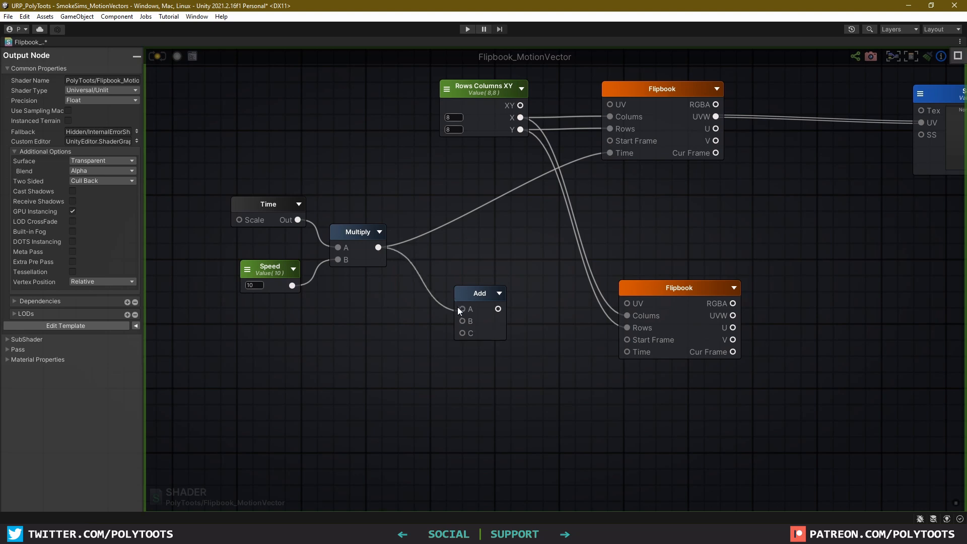
{"action": "left_click", "coordinate": [352, 340]}
{"action": "left_click", "coordinate": [368, 363]}
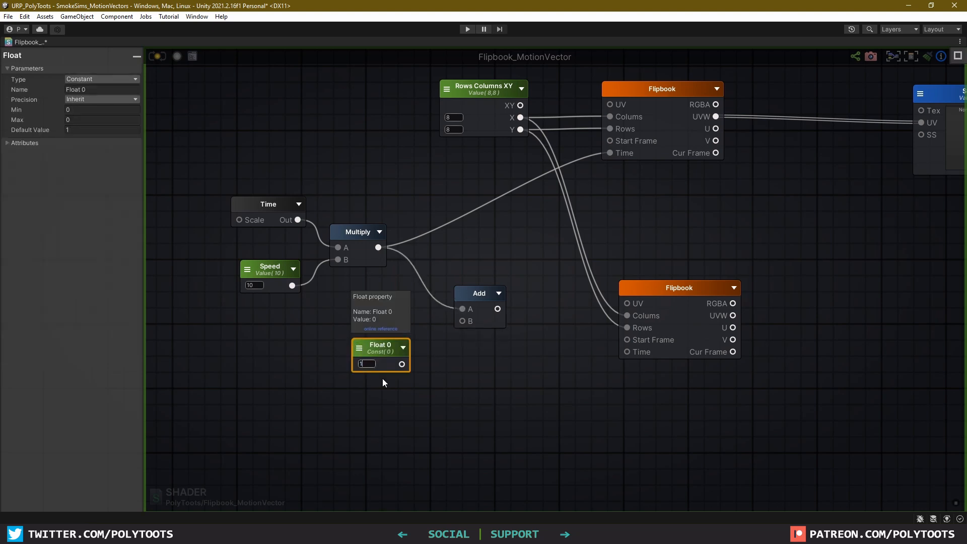
{"action": "left_click", "coordinate": [382, 378]}
{"action": "double_click", "coordinate": [378, 346]}
{"action": "type", "text": "Offset"}
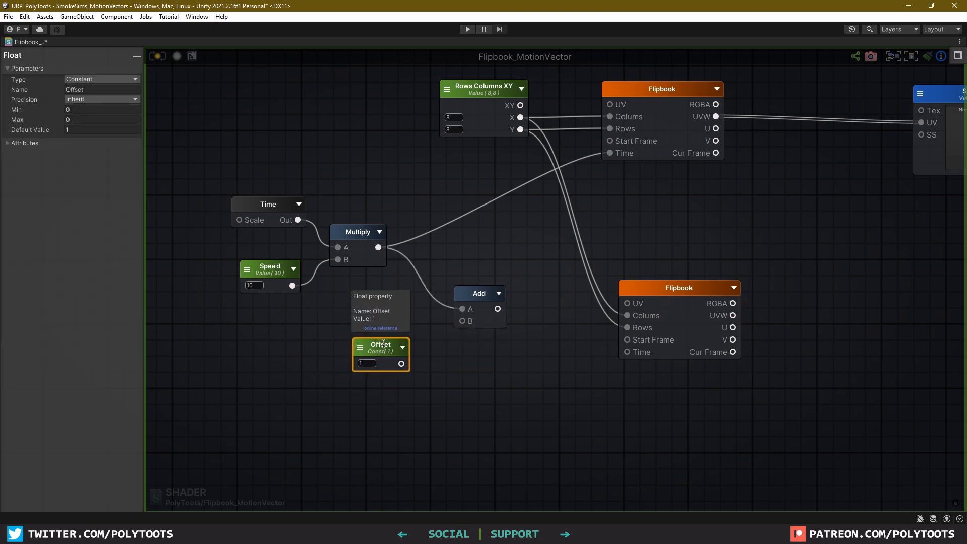
Connect Offset to Add's B input and Add's output to the second Flipbook's Time input, and align both Flipbook nodes
{"action": "left_click", "coordinate": [424, 416]}
{"action": "left_click_drag", "start_coordinate": [374, 351], "coordinate": [627, 352]}
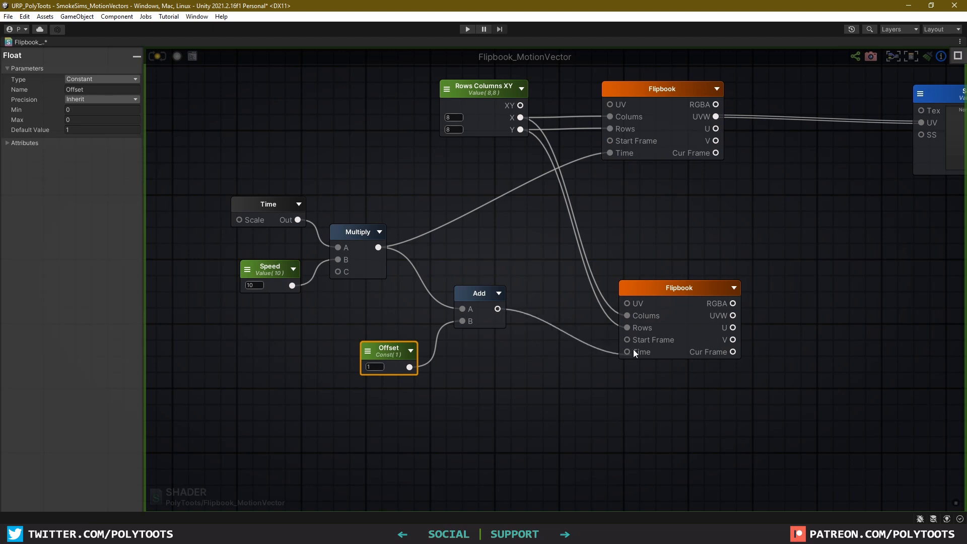
{"action": "mouse_move", "coordinate": [690, 294]}
{"action": "left_mouse_down"}
{"action": "mouse_move", "coordinate": [673, 307]}
{"action": "mouse_move", "coordinate": [682, 306]}
{"action": "left_mouse_up"}
{"action": "right_click_drag", "start_coordinate": [614, 84], "coordinate": [469, 124]}
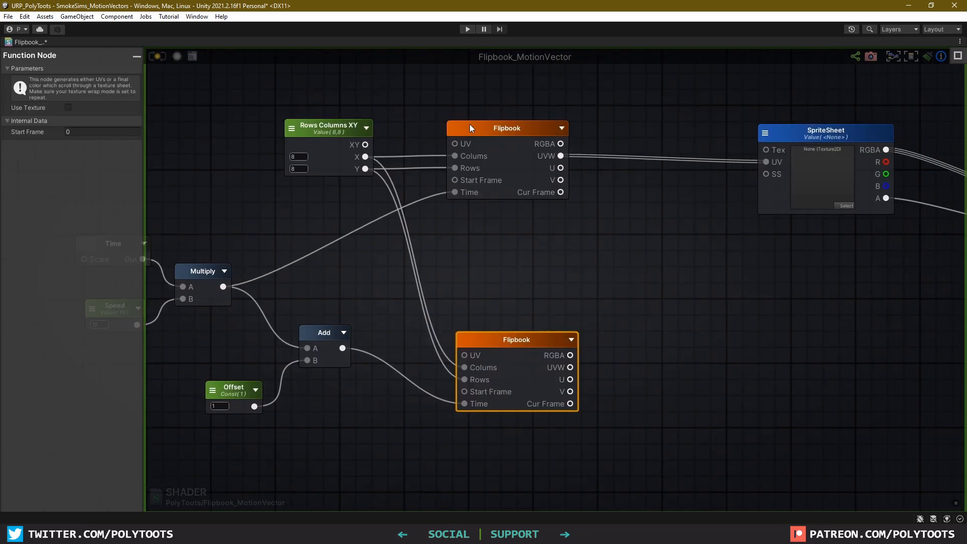
{"action": "left_click", "coordinate": [506, 131]}
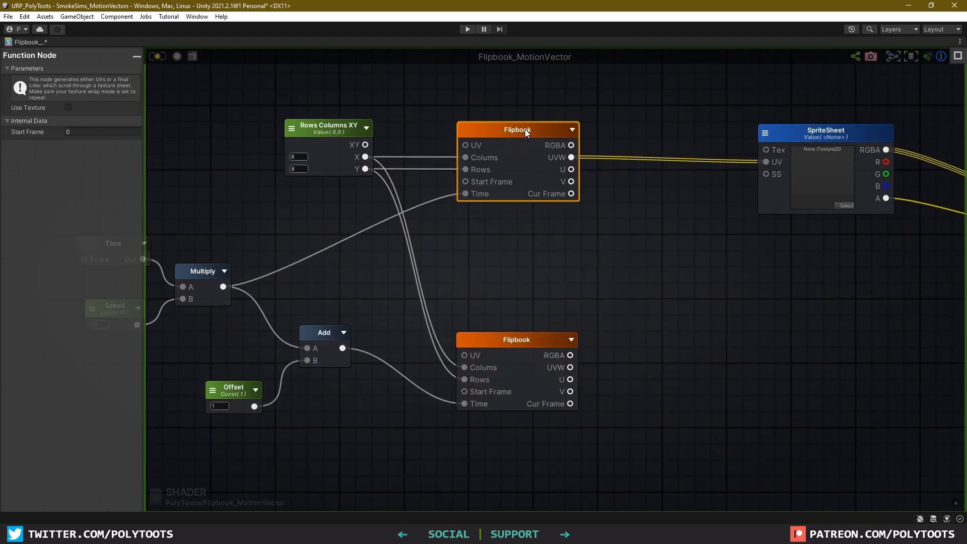
Disconnect SpriteSheet from the Flipbook and from the output node's Color and Alpha, and move it away from the Flipbooks
{"action": "right_click_drag", "start_coordinate": [472, 288], "coordinate": [534, 272]}
{"action": "left_click_drag", "start_coordinate": [690, 173], "coordinate": [656, 172]}
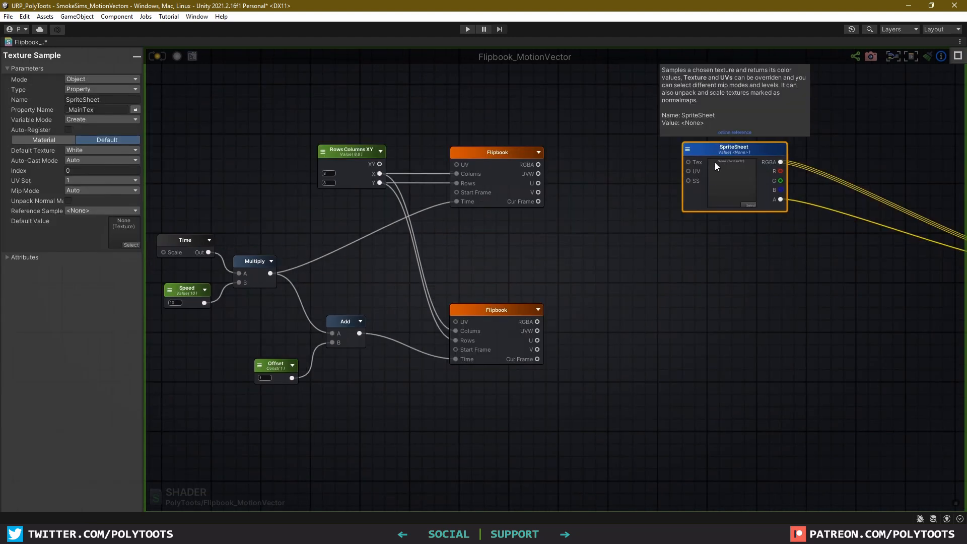
{"action": "left_click_drag", "start_coordinate": [716, 162], "coordinate": [788, 160]}
{"action": "right_click_drag", "start_coordinate": [856, 234], "coordinate": [616, 248]}
{"action": "left_click", "coordinate": [771, 275], "text": "alt"}
{"action": "left_click", "coordinate": [771, 266], "text": "alt"}
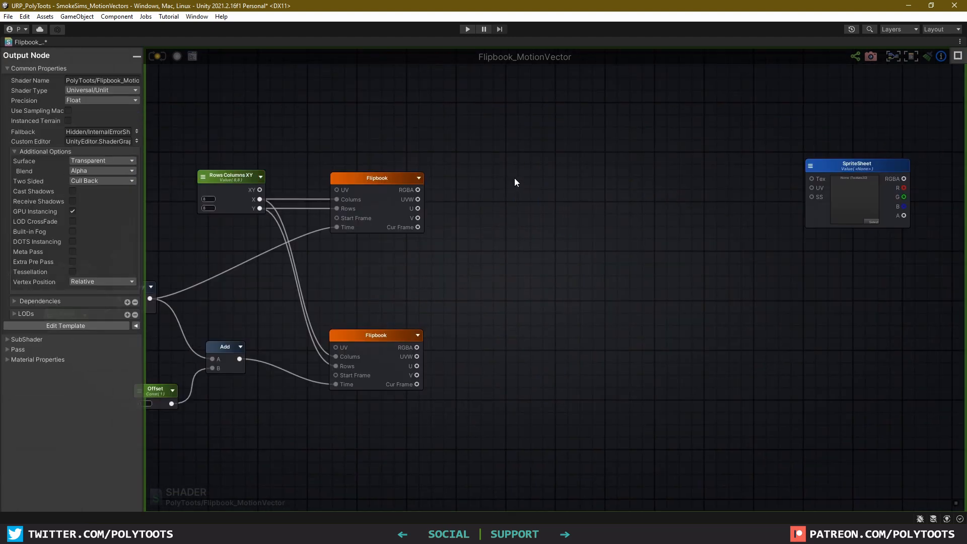
Add a Texture Sample named MotionVector and connect the first Flipbook's UVW output to its UV input
{"action": "left_click", "coordinate": [515, 178]}
{"action": "left_click", "coordinate": [134, 100]}
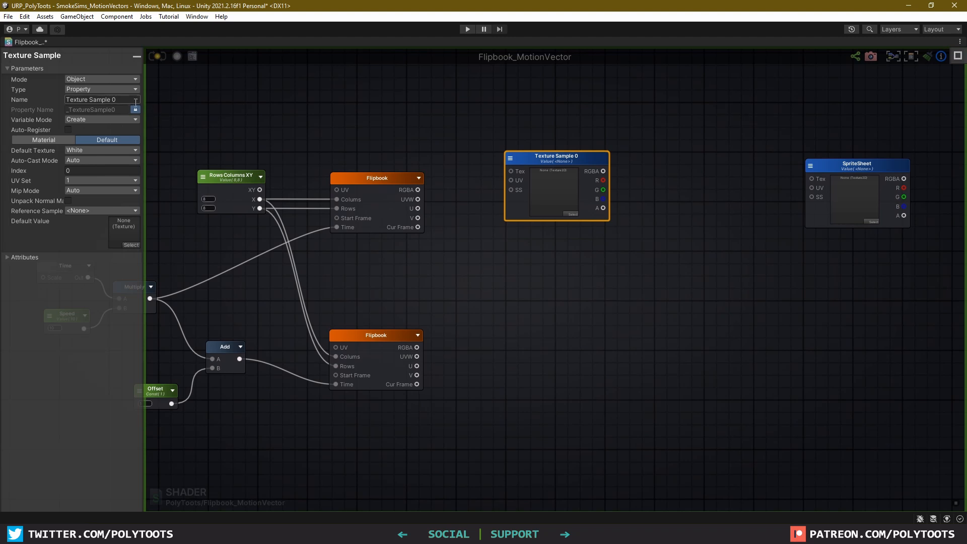
{"action": "type", "text": "MotionVector"}
{"action": "key", "text": "Return"}
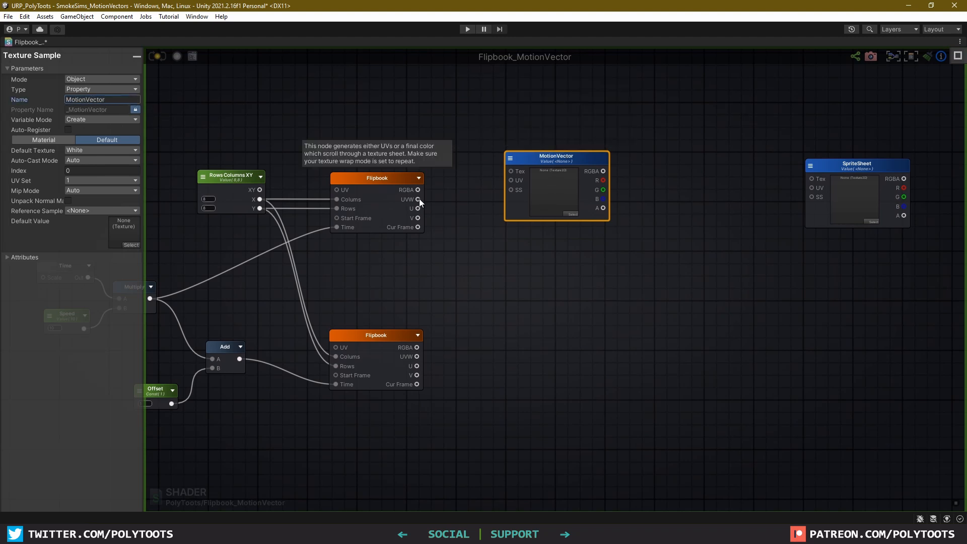
{"action": "left_click_drag", "start_coordinate": [418, 199], "coordinate": [509, 176]}
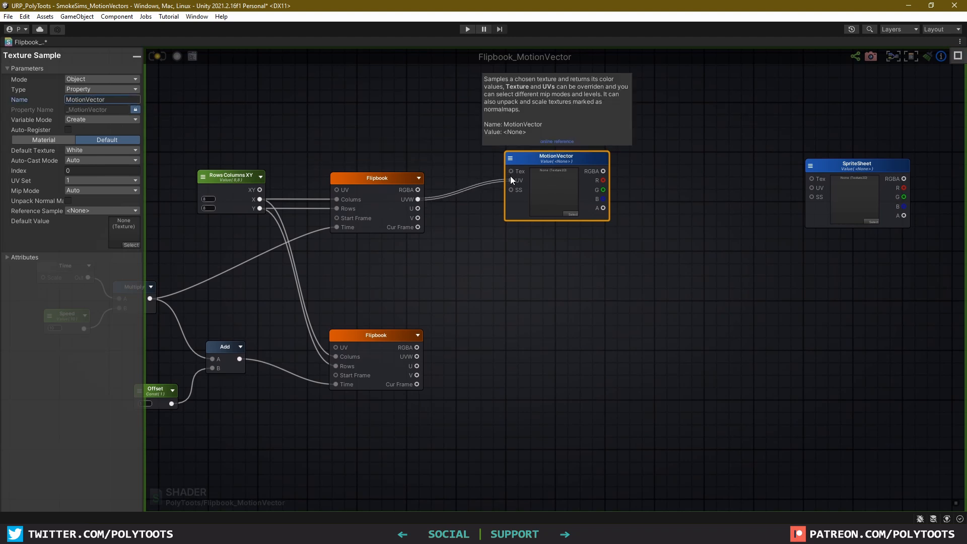
{"action": "left_click", "coordinate": [460, 237]}
Duplicate the MotionVector sample beside the second Flipbook and set its mode to Reference, pointing to _MotionVector
{"action": "middle_click_drag", "start_coordinate": [460, 238], "coordinate": [510, 197]}
{"action": "key", "text": "ctrl+d"}
{"action": "left_click_drag", "start_coordinate": [631, 177], "coordinate": [565, 277]}
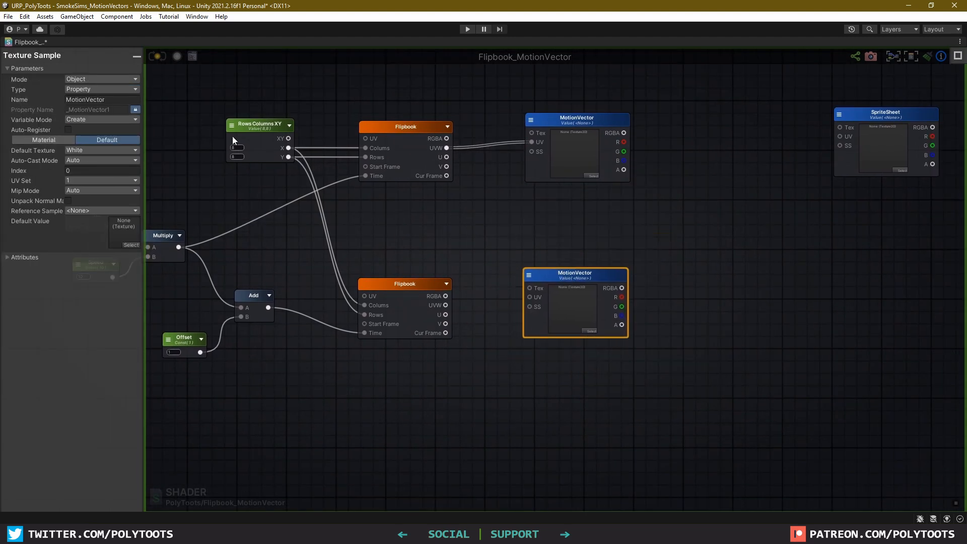
{"action": "left_click", "coordinate": [110, 80]}
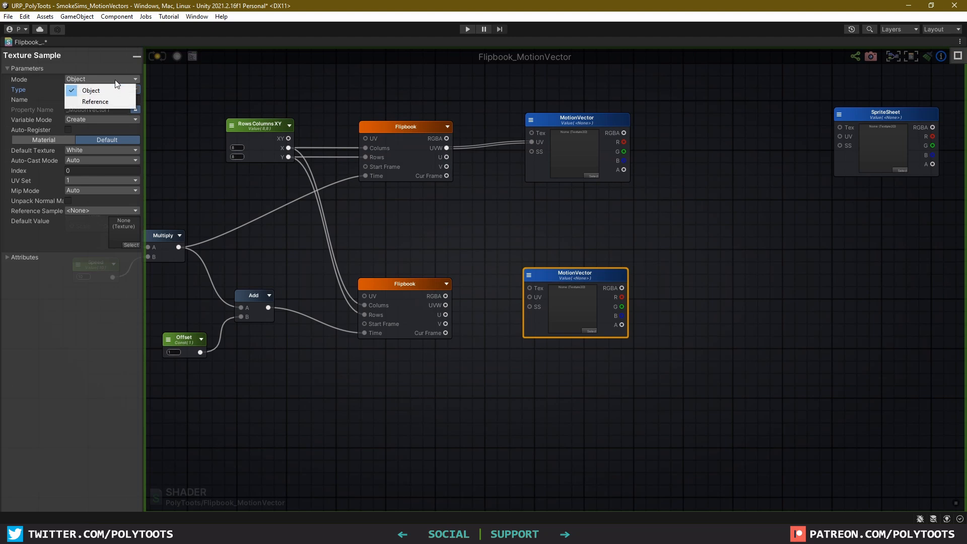
{"action": "left_click", "coordinate": [96, 101]}
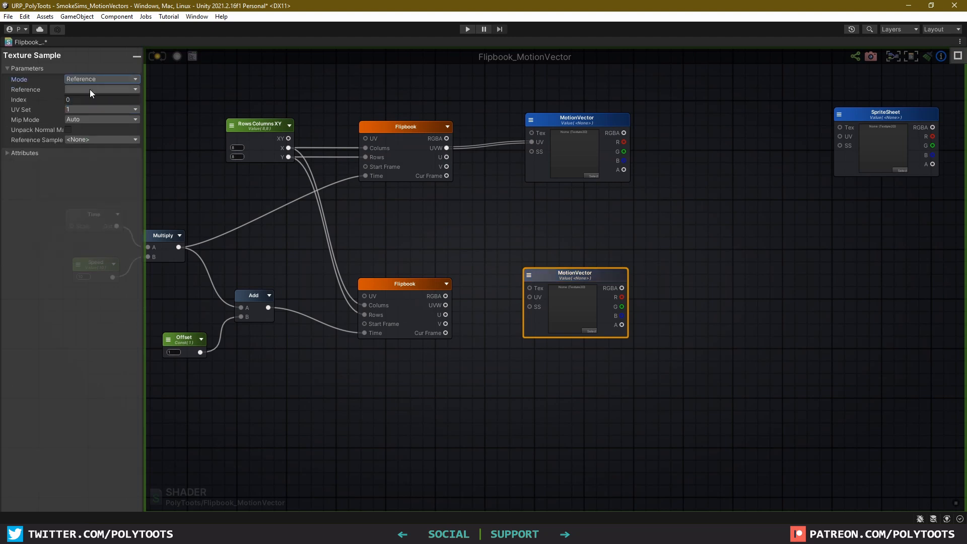
{"action": "left_click", "coordinate": [90, 89]}
{"action": "left_click", "coordinate": [94, 111]}
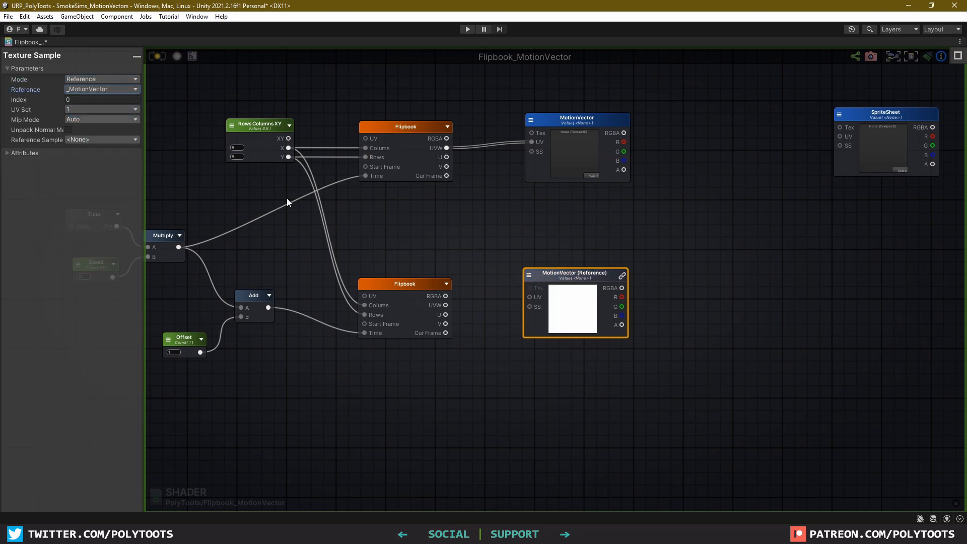
Align the two MotionVector samples and connect the second Flipbook's UVW output to the reference sample's UV input
{"action": "left_click", "coordinate": [576, 123]}
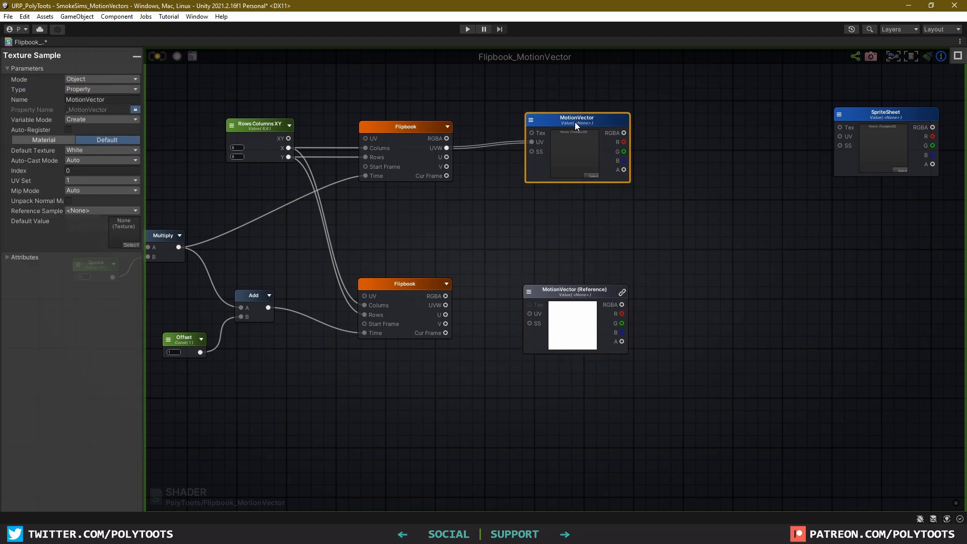
{"action": "left_click_drag", "start_coordinate": [580, 280], "coordinate": [577, 288]}
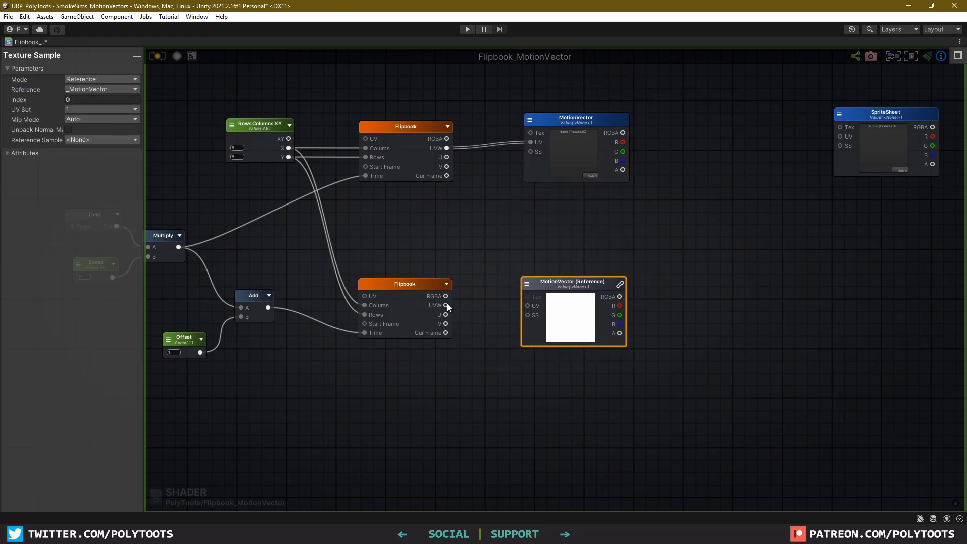
{"action": "left_click_drag", "start_coordinate": [447, 305], "coordinate": [528, 306]}
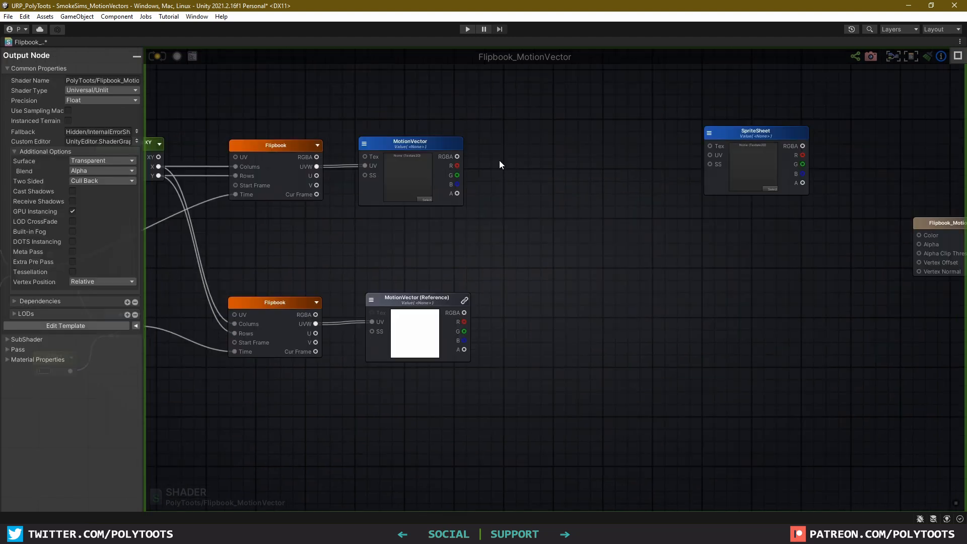
Mask both MotionVector samples to their R and G channels with Component Mask nodes, and multiply each result by a constant 2
{"action": "left_click_drag", "start_coordinate": [541, 161], "coordinate": [537, 157]}
{"action": "left_click", "coordinate": [527, 217]}
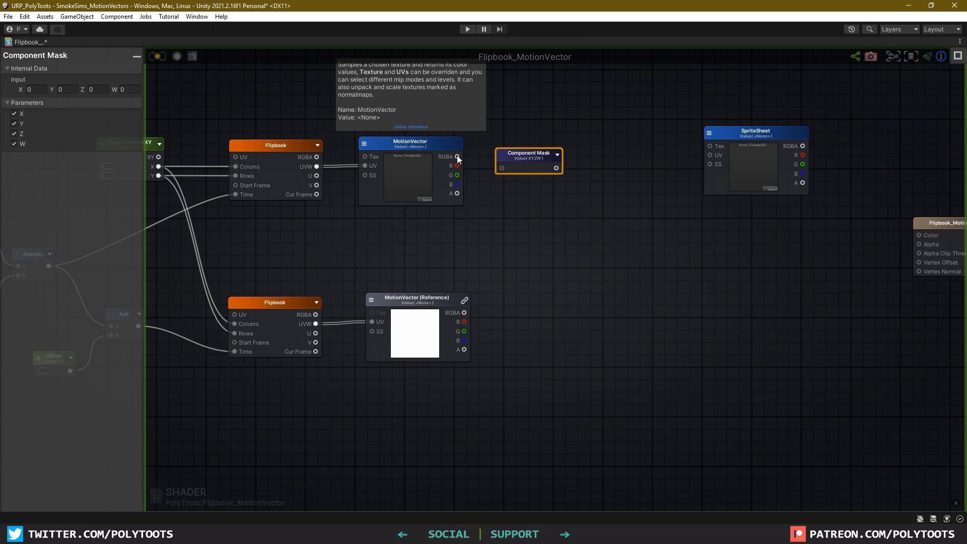
{"action": "left_click_drag", "start_coordinate": [458, 157], "coordinate": [518, 300]}
{"action": "left_click", "coordinate": [16, 99]}
{"action": "key", "text": "ctrl+d"}
{"action": "left_click_drag", "start_coordinate": [522, 149], "coordinate": [516, 145]}
{"action": "left_click", "coordinate": [14, 110]}
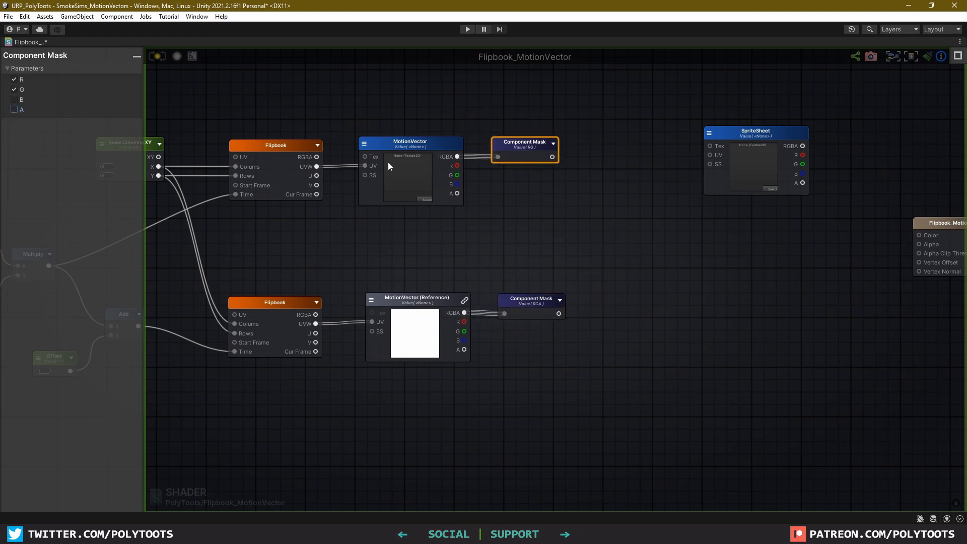
{"action": "left_click", "coordinate": [536, 299]}
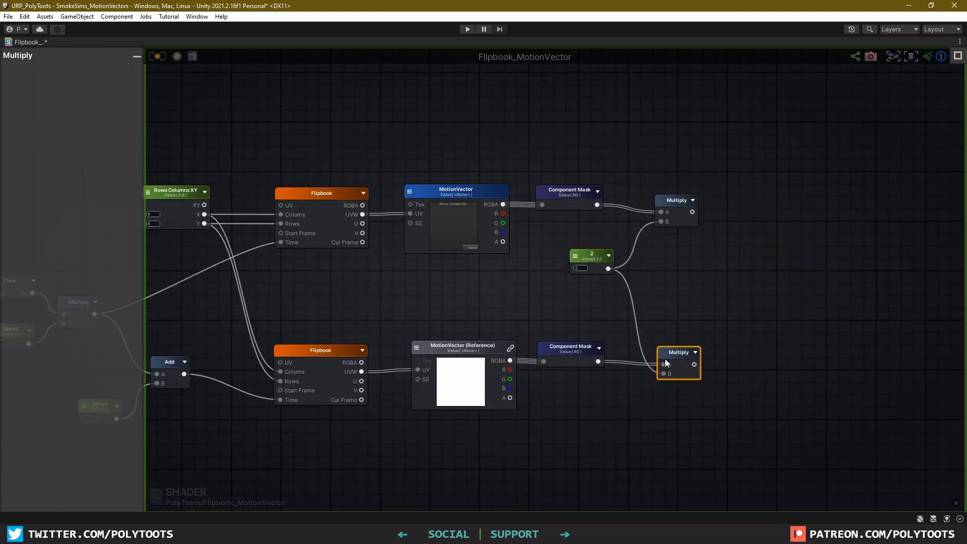
{"action": "left_click", "coordinate": [674, 201]}
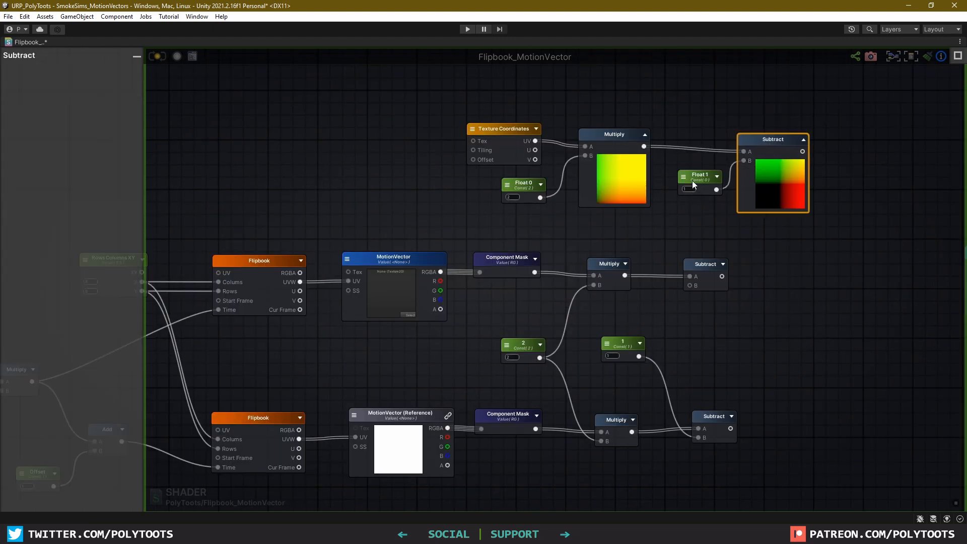
Try subtracting values such as 0.89 and 0.93 in the Texture Coordinates demo network, and delete the demo nodes
{"action": "left_click", "coordinate": [692, 180]}
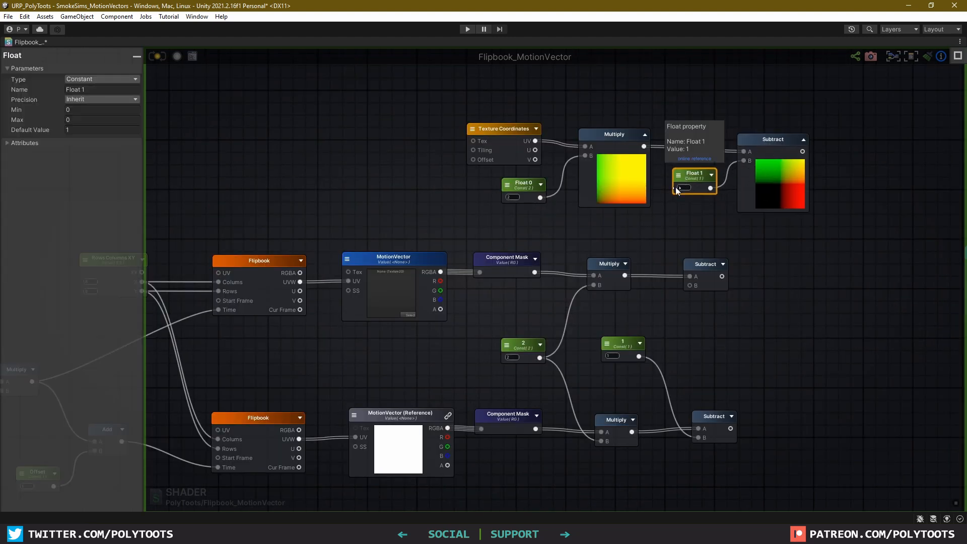
{"action": "mouse_move", "coordinate": [676, 185]}
{"action": "left_mouse_down"}
{"action": "mouse_move", "coordinate": [628, 190]}
{"action": "mouse_move", "coordinate": [675, 178]}
{"action": "mouse_move", "coordinate": [683, 187]}
{"action": "left_mouse_up"}
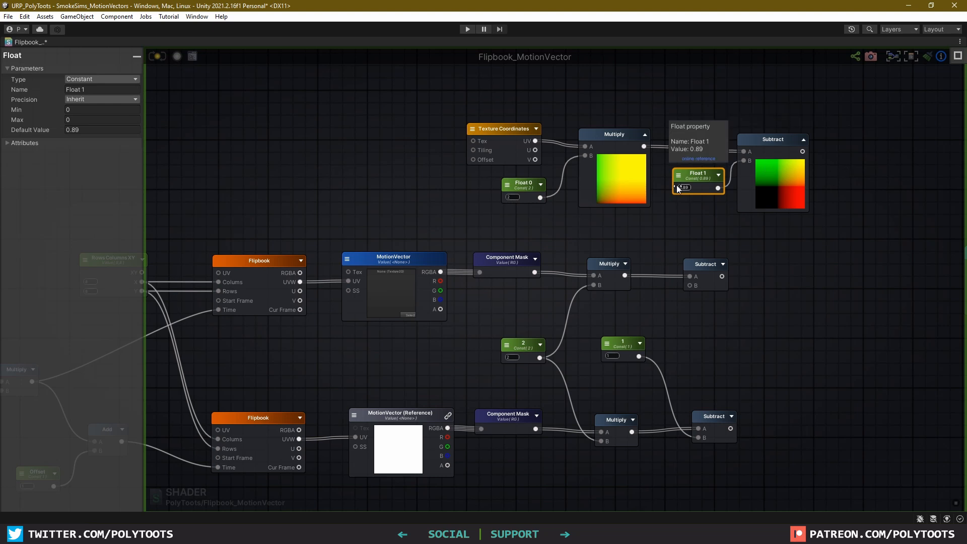
{"action": "left_click_drag", "start_coordinate": [676, 185], "coordinate": [681, 186]}
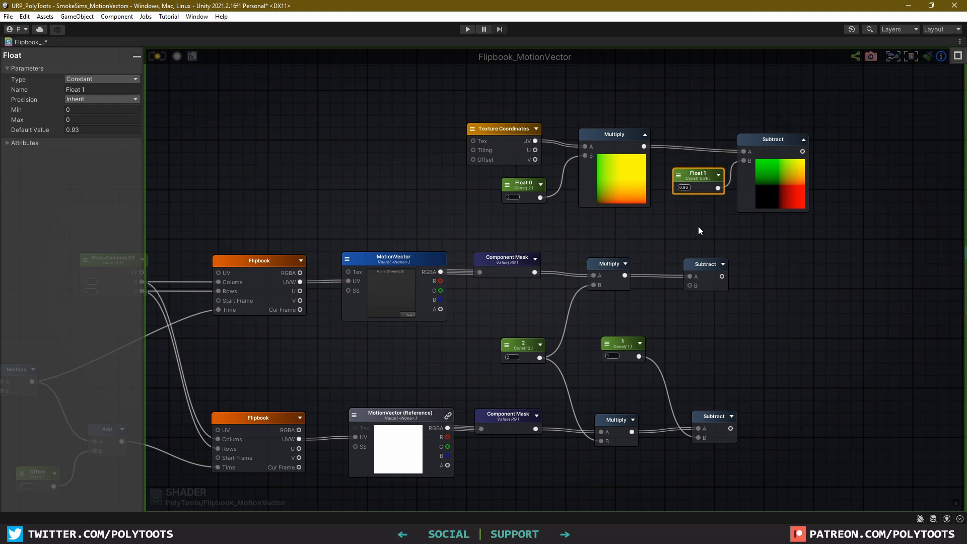
{"action": "left_click_drag", "start_coordinate": [871, 104], "coordinate": [474, 206]}
{"action": "key", "text": "Delete"}
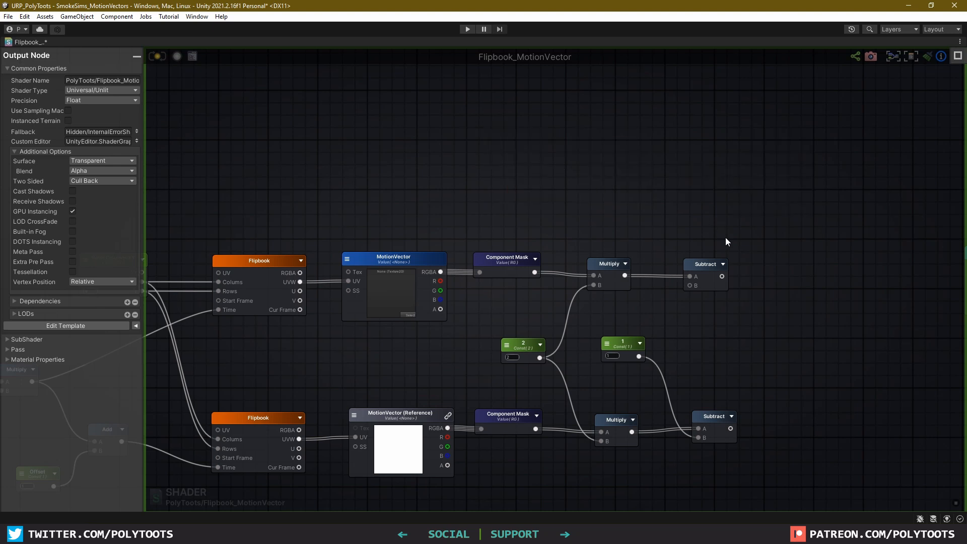
Connect the constant 1 to the upper Subtract's B input and add a Multiply node after each Subtract
{"action": "left_click_drag", "start_coordinate": [706, 263], "coordinate": [704, 259]}
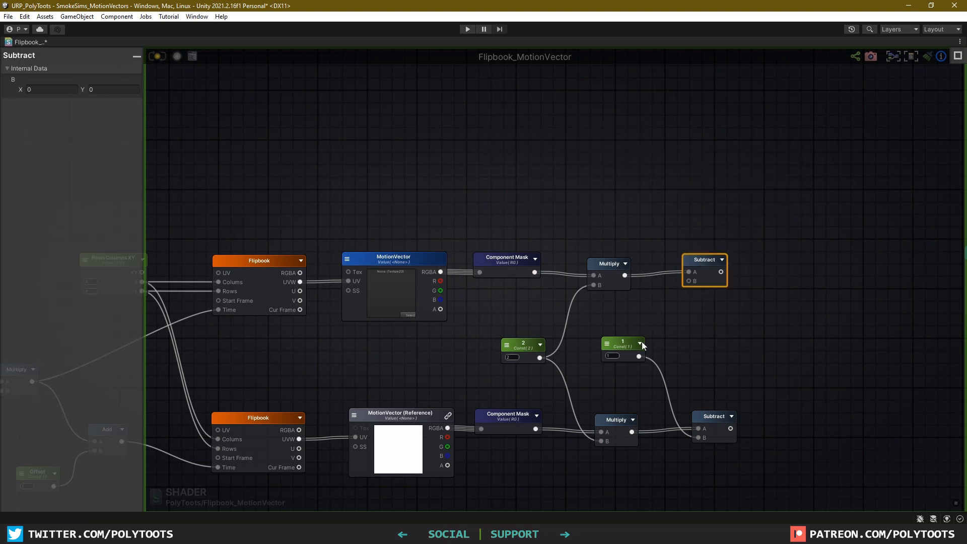
{"action": "left_click_drag", "start_coordinate": [675, 288], "coordinate": [689, 280]}
{"action": "middle_click_drag", "start_coordinate": [734, 344], "coordinate": [724, 340]}
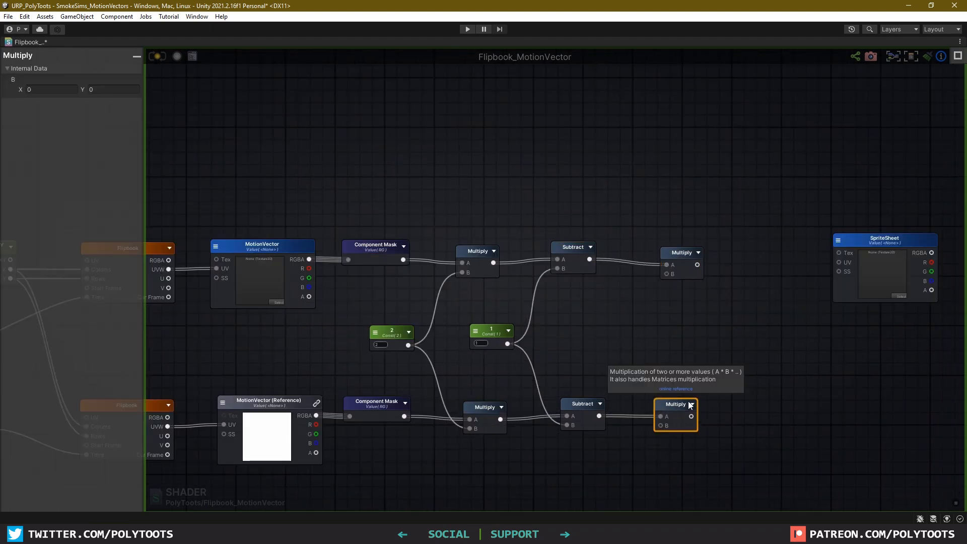
Add a Fract node between the two motion-vector branches and connect its output to the upper end Multiply's B input
{"action": "left_click", "coordinate": [563, 329]}
{"action": "scroll", "coordinate": [519, 358], "scroll_direction": "down", "scroll_amount": 3}
{"action": "scroll", "coordinate": [476, 387], "scroll_direction": "up", "scroll_amount": 2}
{"action": "right_click", "coordinate": [534, 295]}
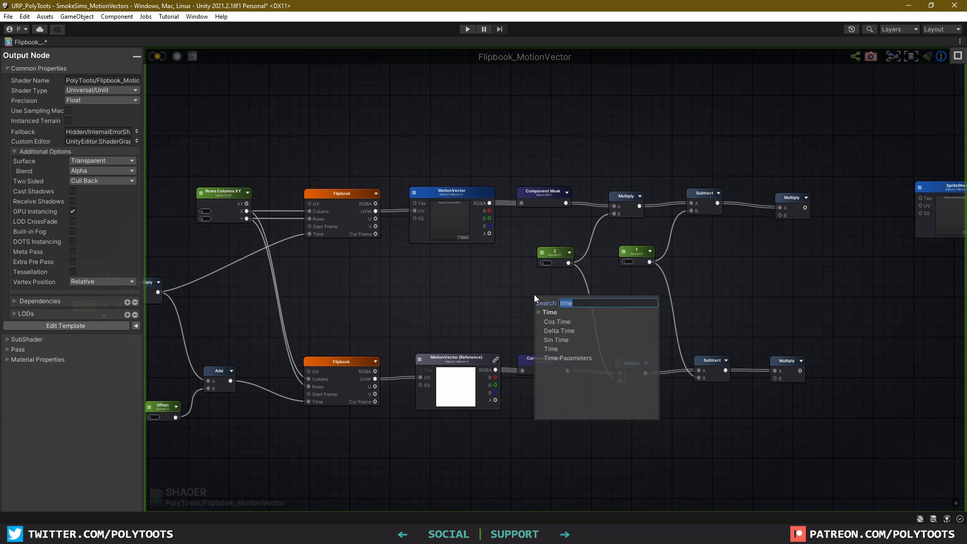
{"action": "type", "text": "fract"}
{"action": "left_click", "coordinate": [550, 323]}
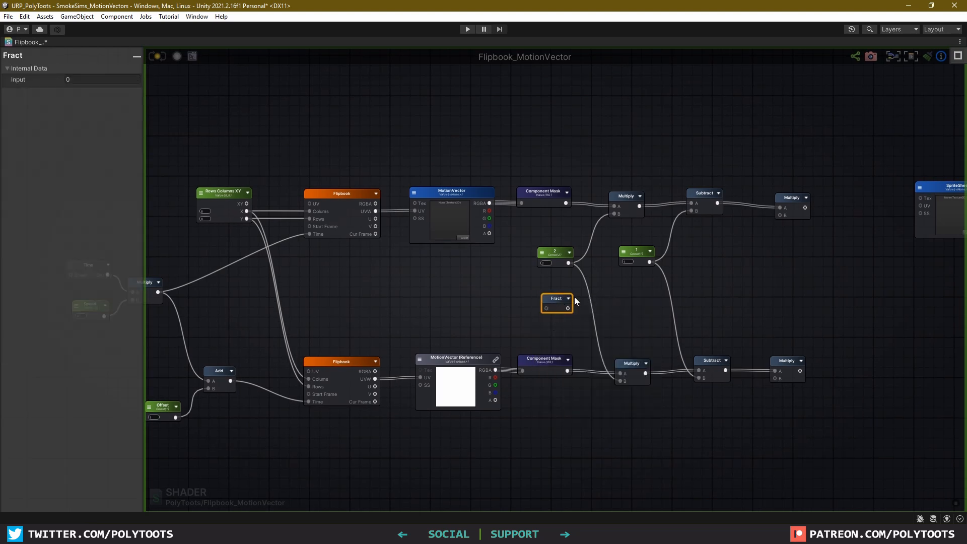
{"action": "left_click_drag", "start_coordinate": [558, 300], "coordinate": [707, 283]}
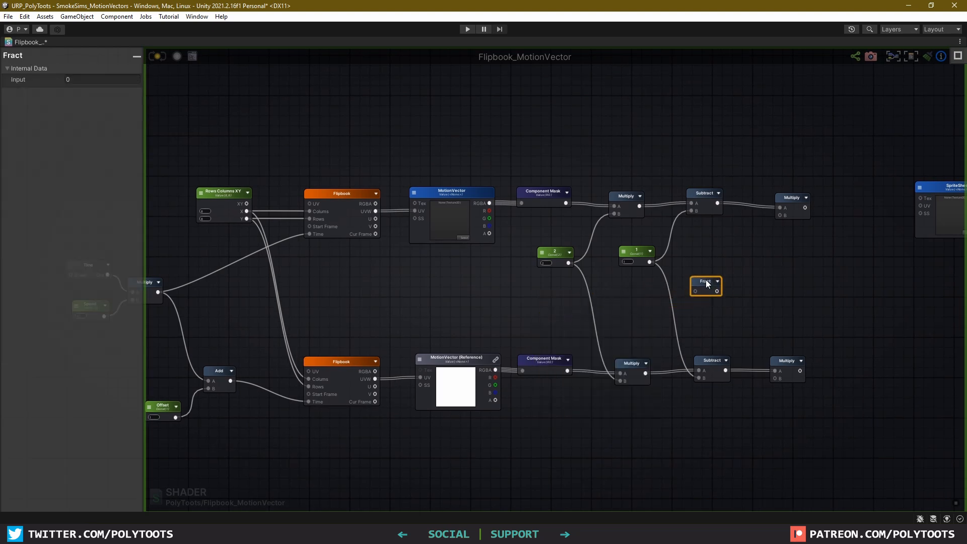
{"action": "middle_click_drag", "start_coordinate": [720, 281], "coordinate": [614, 283]}
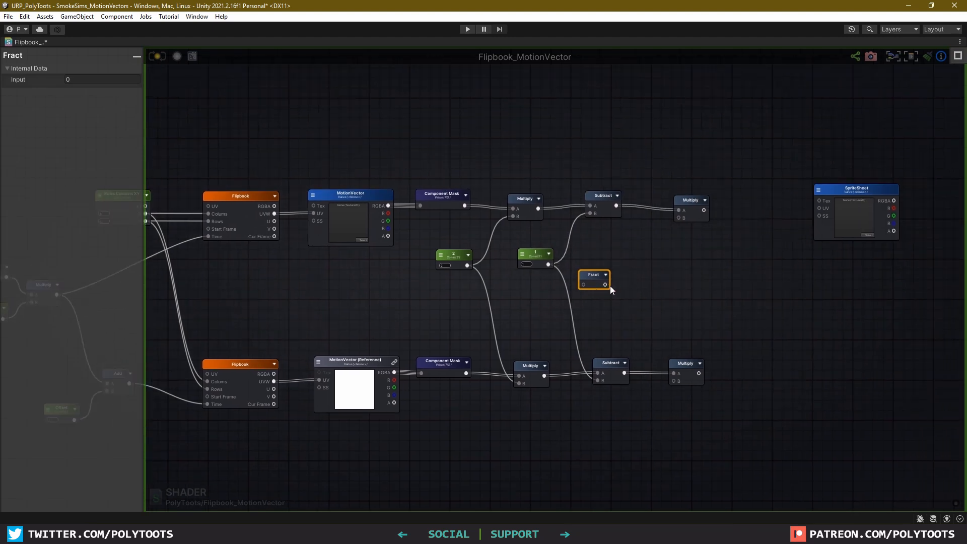
{"action": "left_click_drag", "start_coordinate": [606, 285], "coordinate": [679, 217]}
Add a One Minus node fed by Fract and connect its output to the lower end Multiply's B input
{"action": "key", "text": "o"}
{"action": "left_click", "coordinate": [634, 297]}
{"action": "left_click_drag", "start_coordinate": [594, 275], "coordinate": [674, 381]}
{"action": "left_click_drag", "start_coordinate": [641, 301], "coordinate": [633, 307]}
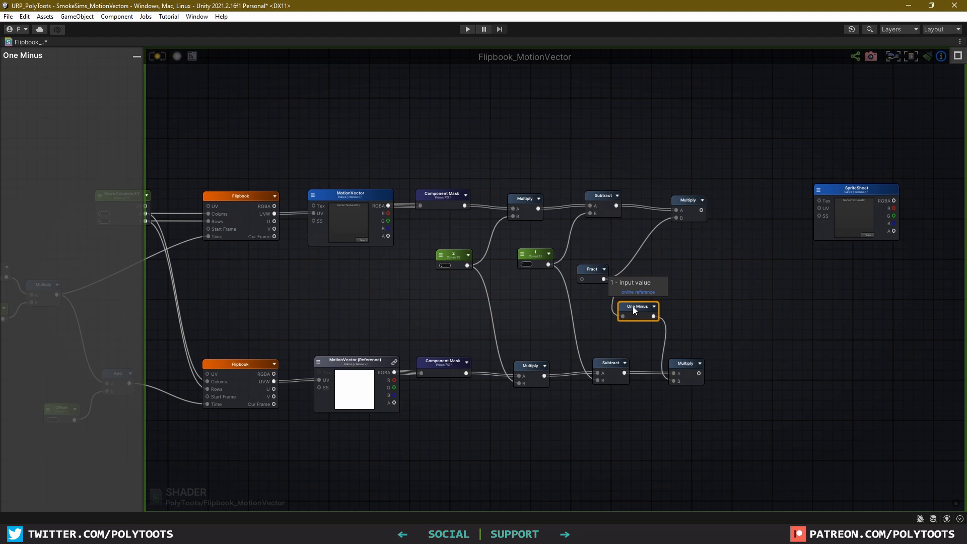
{"action": "mouse_move", "coordinate": [589, 269]}
{"action": "left_mouse_down"}
{"action": "mouse_move", "coordinate": [544, 284]}
{"action": "mouse_move", "coordinate": [586, 275]}
{"action": "left_mouse_up"}
Connect the output of the Time and Speed Multiply to the Fract node's input
{"action": "middle_click_drag", "start_coordinate": [341, 312], "coordinate": [537, 302]}
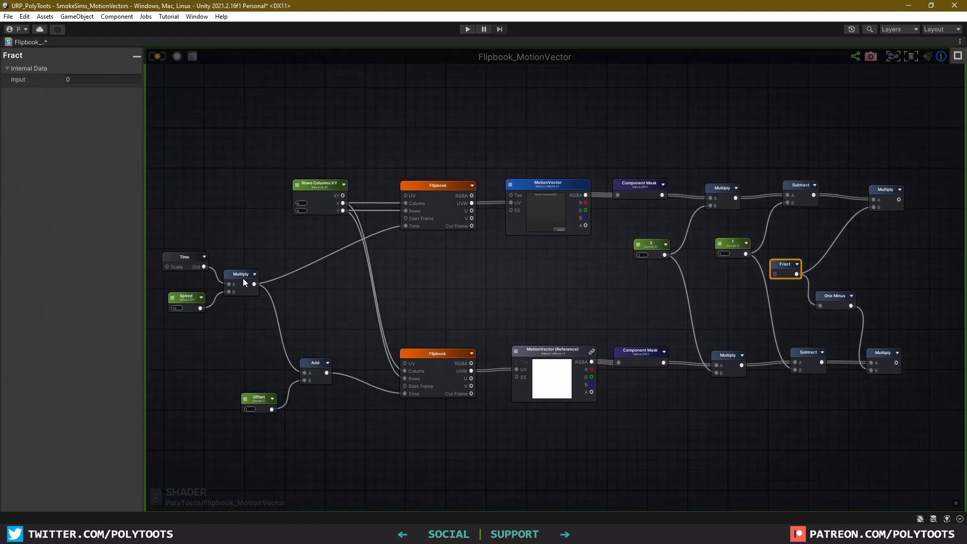
{"action": "left_click_drag", "start_coordinate": [255, 284], "coordinate": [764, 280]}
{"action": "middle_click_drag", "start_coordinate": [823, 297], "coordinate": [539, 302]}
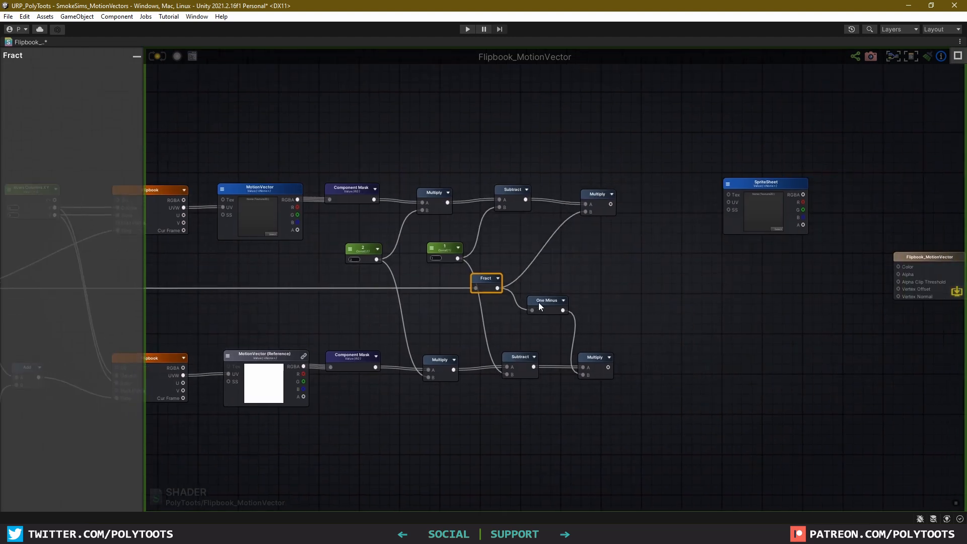
{"action": "left_click", "coordinate": [542, 302]}
{"action": "left_click", "coordinate": [600, 302]}
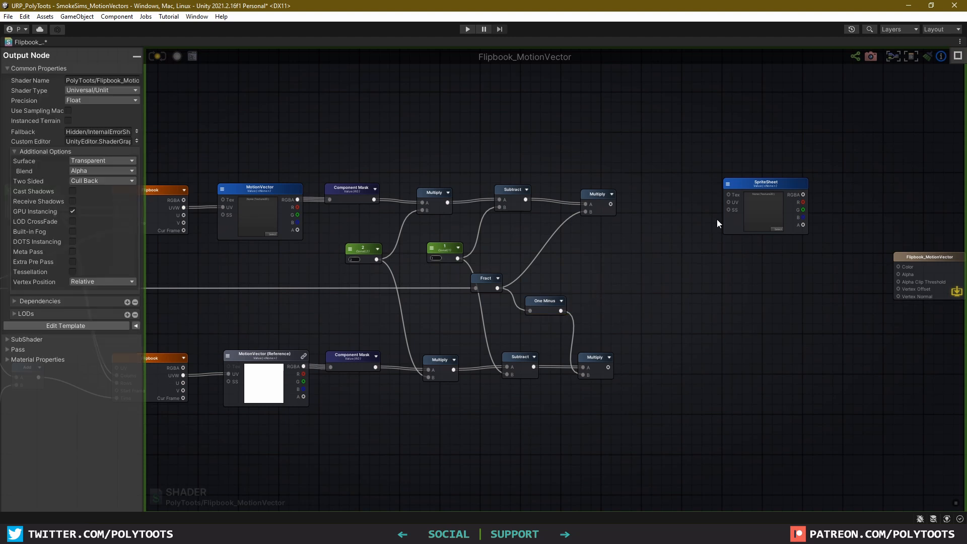
Make room before SpriteSheet and append a duplicated Multiply to each branch, connecting the previous Multiply's output to its A input
{"action": "left_click_drag", "start_coordinate": [797, 185], "coordinate": [852, 184]}
{"action": "left_click", "coordinate": [567, 198]}
{"action": "left_click_drag", "start_coordinate": [594, 195], "coordinate": [587, 189]}
{"action": "key", "text": "ctrl+d"}
{"action": "left_click_drag", "start_coordinate": [604, 200], "coordinate": [665, 205]}
{"action": "key", "text": "ctrl+d"}
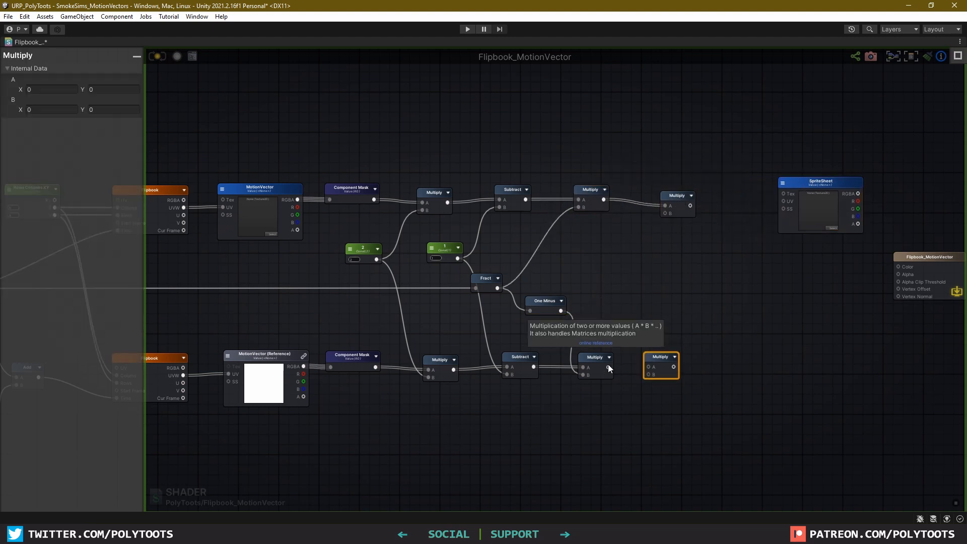
{"action": "left_click_drag", "start_coordinate": [609, 367], "coordinate": [649, 367]}
Add a Float node named Influence between the branches and set its value to 0.0034
{"action": "left_click", "coordinate": [598, 258]}
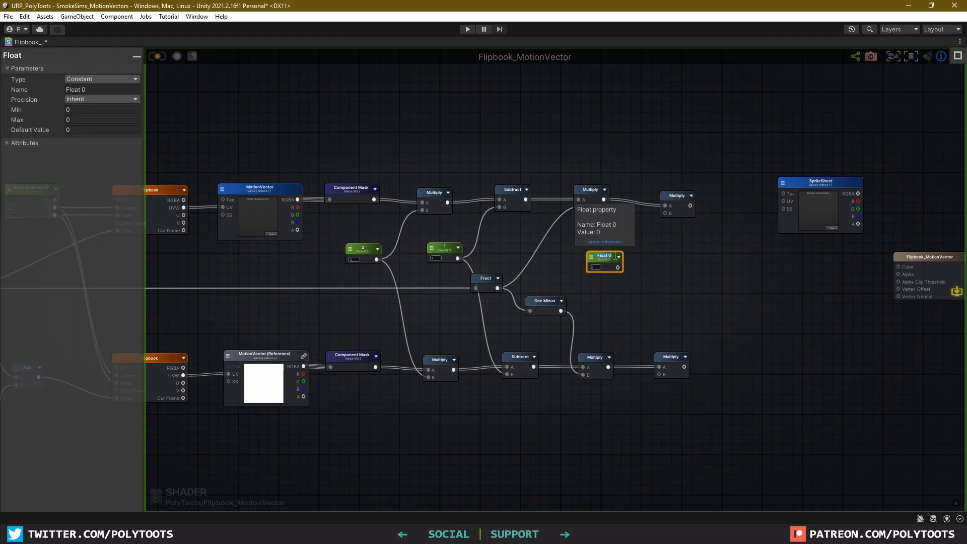
{"action": "type", "text": "Influence"}
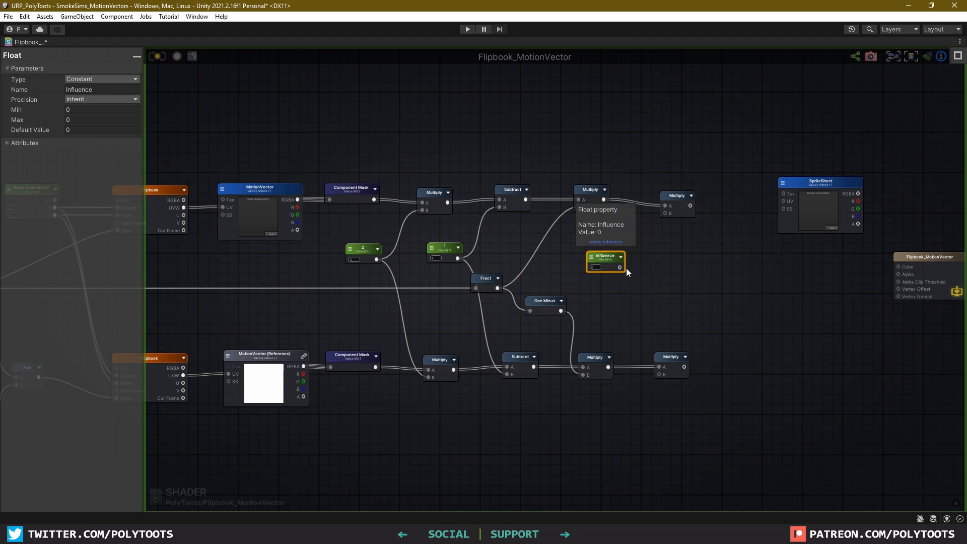
{"action": "left_click", "coordinate": [596, 268]}
{"action": "type", "text": "0.003"}
{"action": "left_click", "coordinate": [631, 289]}
{"action": "scroll", "coordinate": [613, 272], "scroll_direction": "up", "scroll_amount": 4}
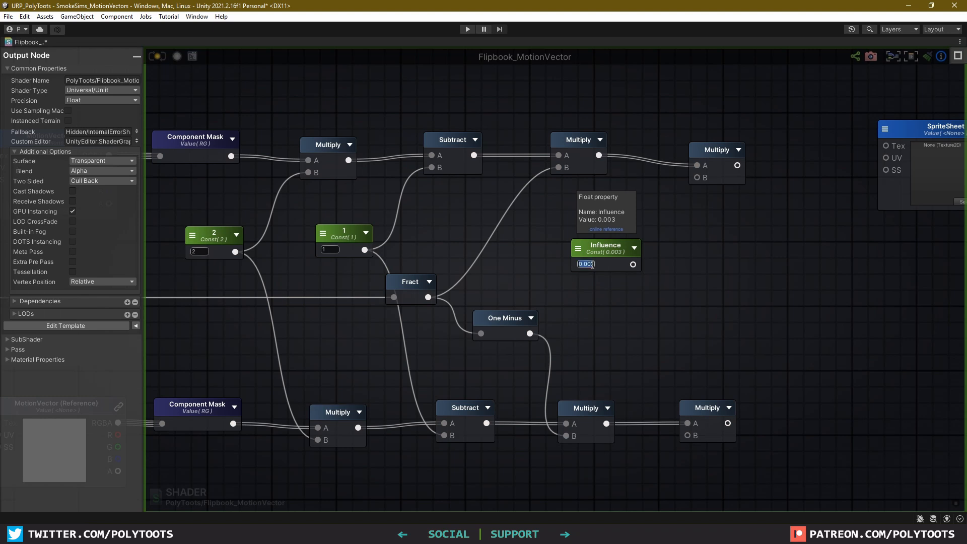
Connect Influence to the B inputs of both last Multiply nodes and change its type to Property
{"action": "left_click", "coordinate": [630, 264]}
{"action": "scroll", "coordinate": [490, 310], "scroll_direction": "down", "scroll_amount": 3}
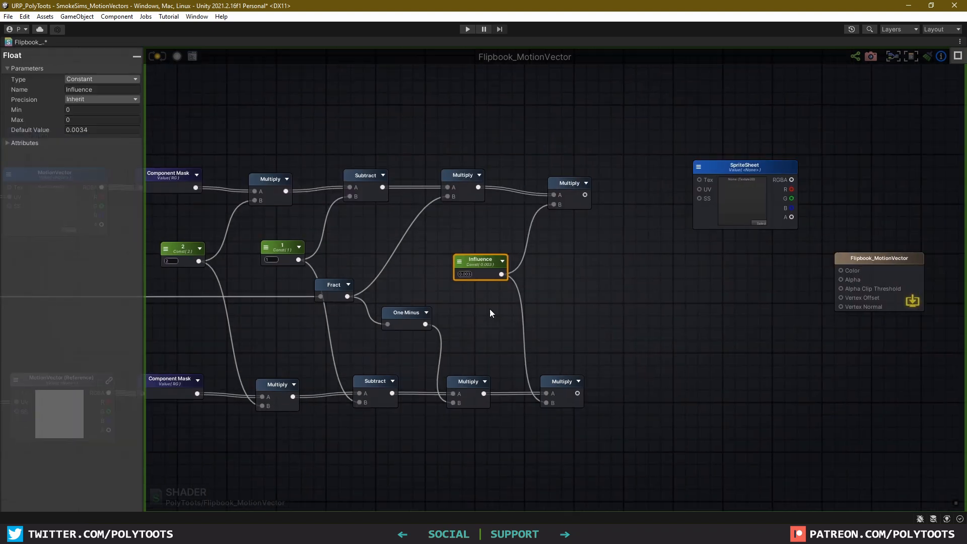
{"action": "left_click", "coordinate": [499, 268]}
{"action": "left_click", "coordinate": [469, 288]}
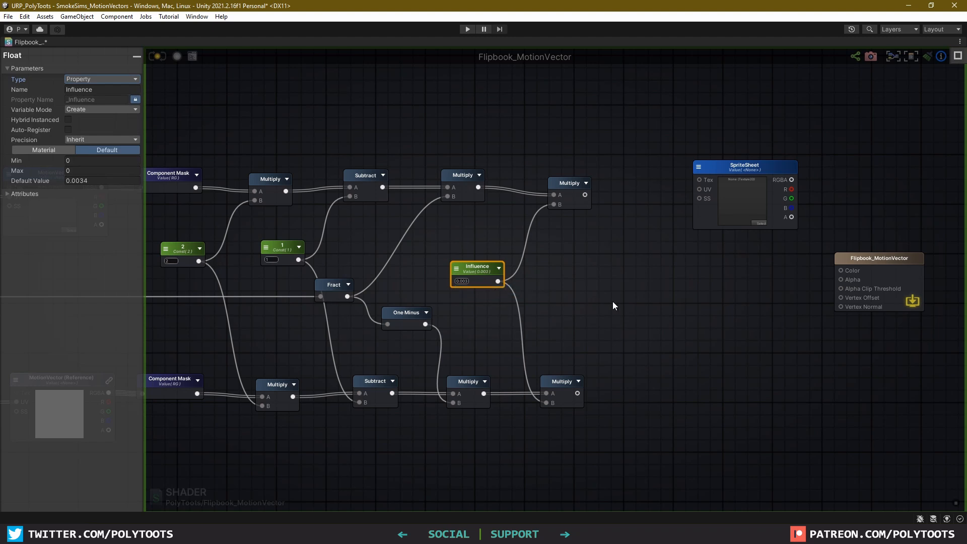
Add a Subtract node taking the upper Multiply as A and the first Flipbook's UVW as B, and feed it into SpriteSheet's UV
{"action": "left_click", "coordinate": [616, 213]}
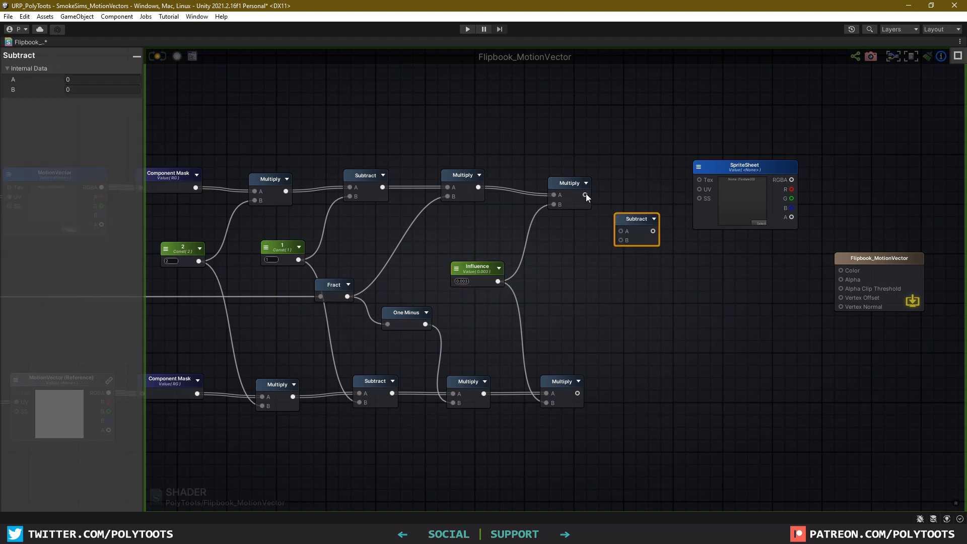
{"action": "left_click_drag", "start_coordinate": [585, 195], "coordinate": [621, 230]}
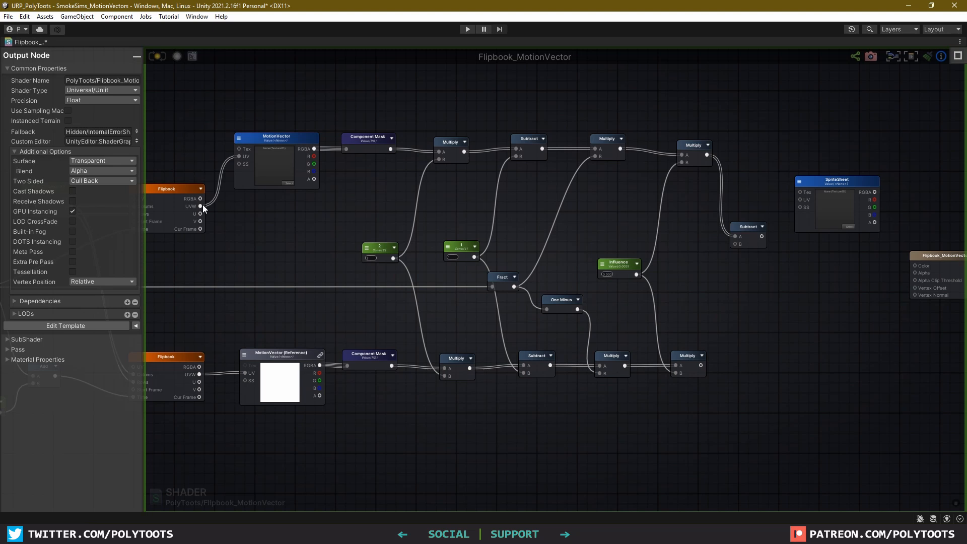
{"action": "left_click_drag", "start_coordinate": [200, 206], "coordinate": [735, 193]}
{"action": "left_click_drag", "start_coordinate": [756, 203], "coordinate": [823, 172]}
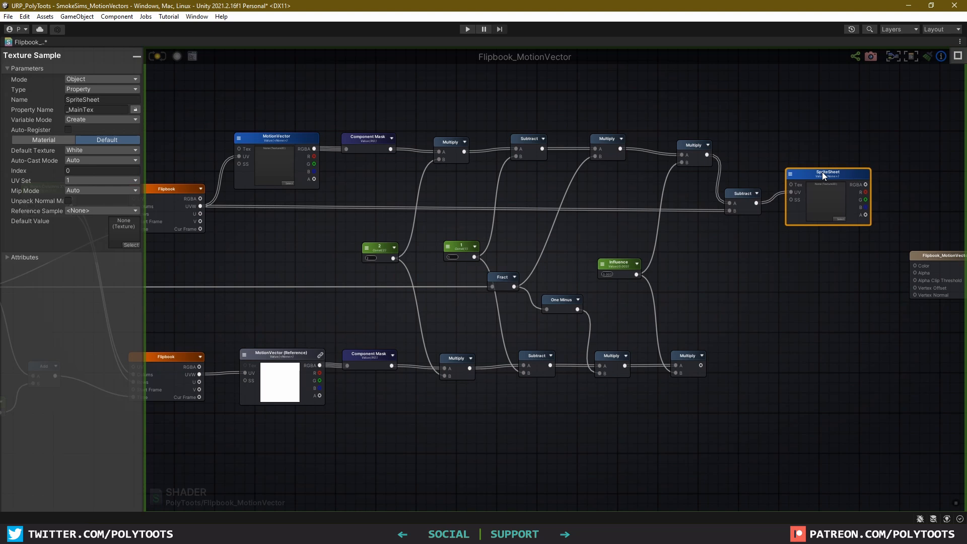
{"action": "middle_click_drag", "start_coordinate": [713, 268], "coordinate": [635, 251]}
{"action": "middle_click_drag", "start_coordinate": [615, 304], "coordinate": [705, 322]}
Duplicate the SpriteSheet sample onto the lower branch and set it to Reference mode pointing to _MainTex
{"action": "key", "text": "ctrl+d"}
{"action": "left_click_drag", "start_coordinate": [826, 211], "coordinate": [789, 330]}
{"action": "left_click", "coordinate": [101, 79]}
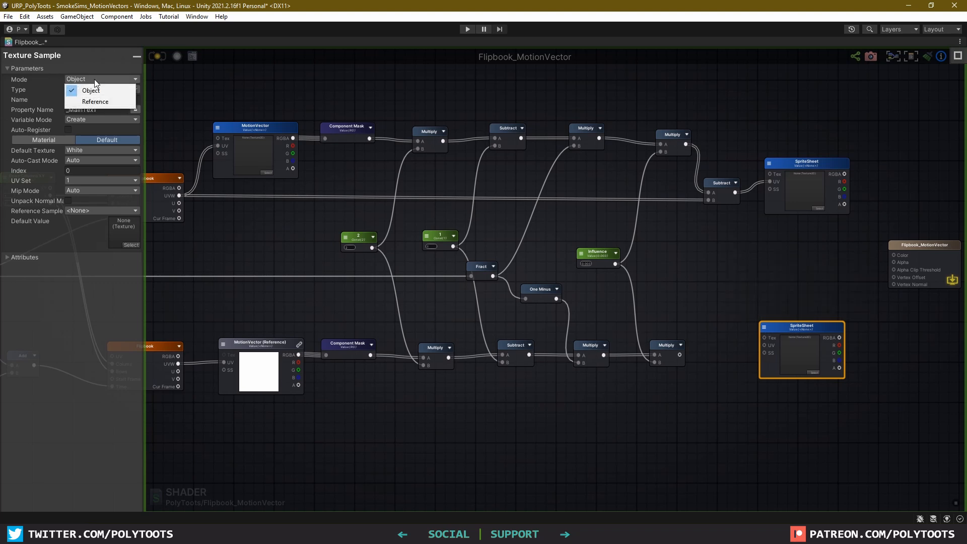
{"action": "left_click", "coordinate": [96, 100]}
{"action": "left_click", "coordinate": [92, 89]}
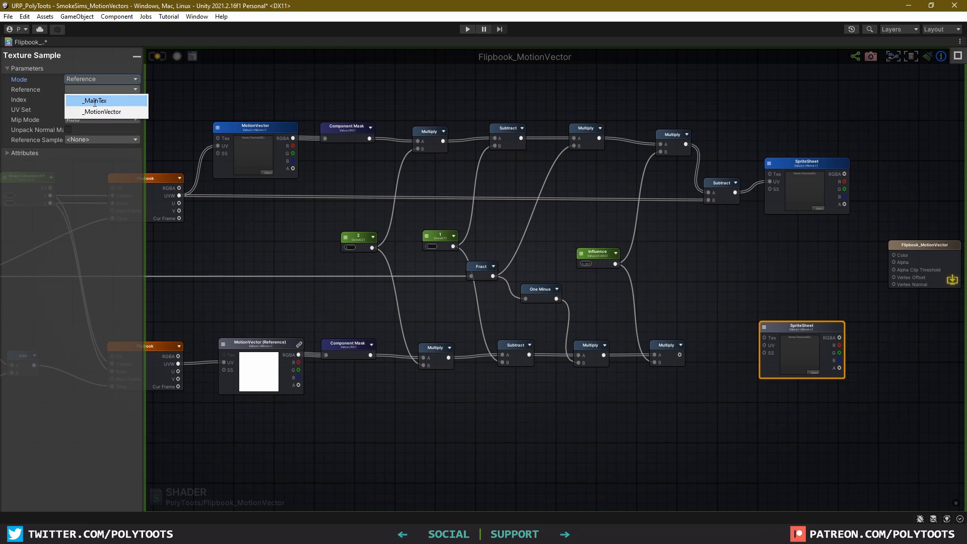
{"action": "left_click", "coordinate": [95, 100]}
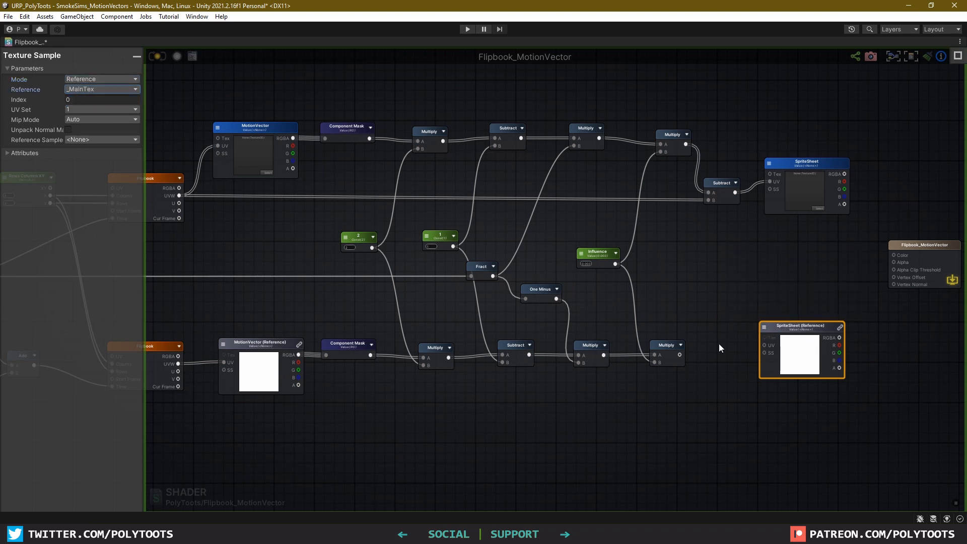
Add an Add node on the lower branch with the last Multiply as A and the second Flipbook's UVW as B
{"action": "left_click_drag", "start_coordinate": [721, 189], "coordinate": [720, 190]}
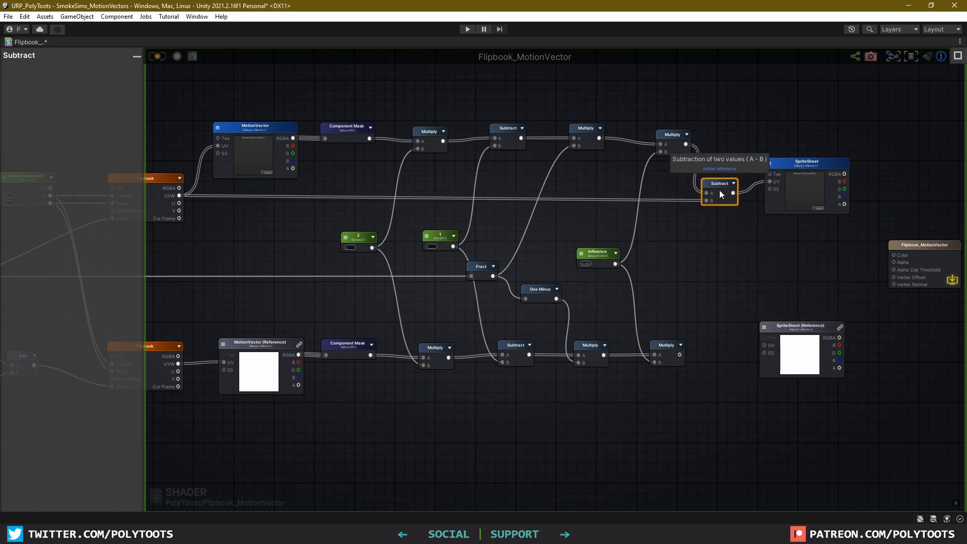
{"action": "left_click", "coordinate": [724, 339]}
{"action": "left_click", "coordinate": [726, 336]}
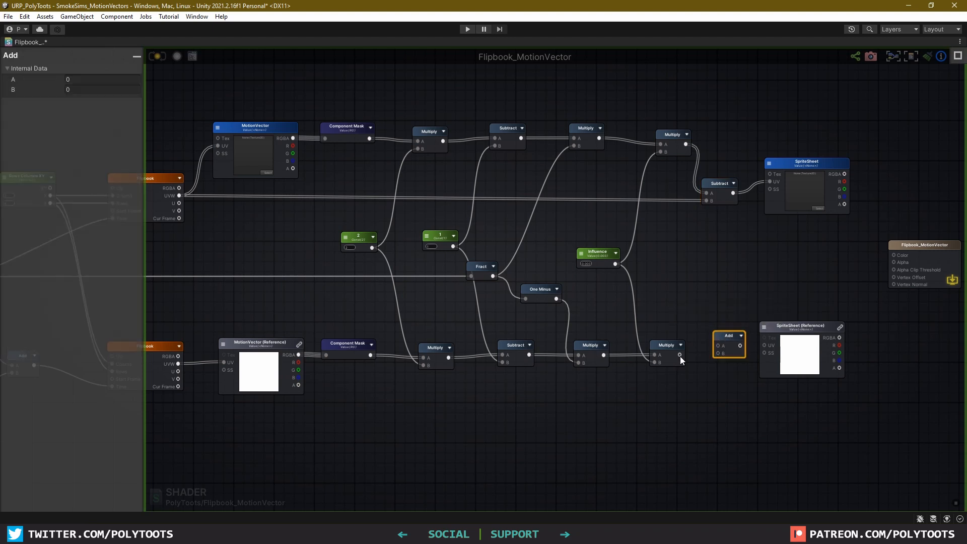
{"action": "left_click_drag", "start_coordinate": [680, 353], "coordinate": [721, 348]}
{"action": "middle_click_drag", "start_coordinate": [148, 362], "coordinate": [237, 336]}
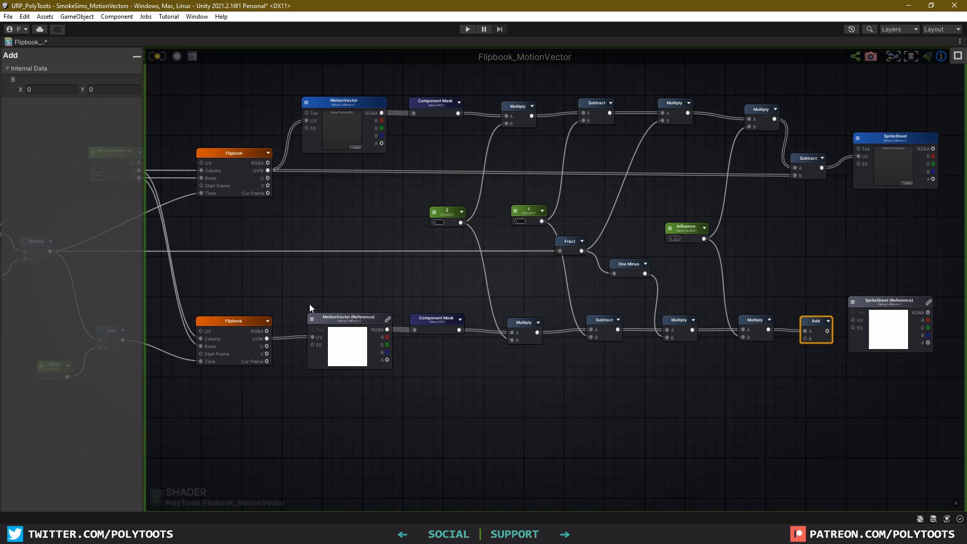
{"action": "left_click_drag", "start_coordinate": [267, 338], "coordinate": [806, 338]}
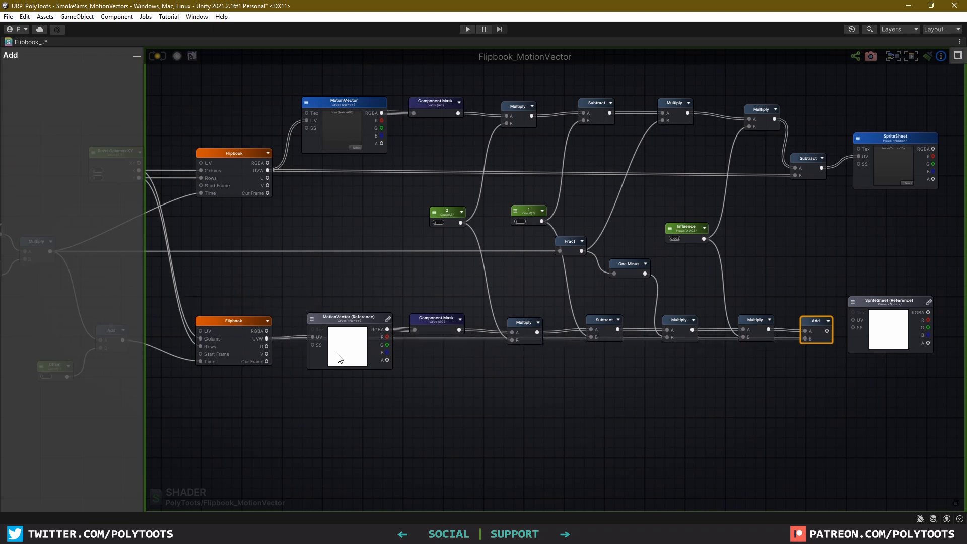
Reroute the second Flipbook's UVW wire beneath the lower branch and connect the Add output to the SpriteSheet reference's UV
{"action": "double_click", "coordinate": [423, 338]}
{"action": "left_click_drag", "start_coordinate": [423, 339], "coordinate": [294, 383]}
{"action": "left_click_drag", "start_coordinate": [650, 333], "coordinate": [688, 323]}
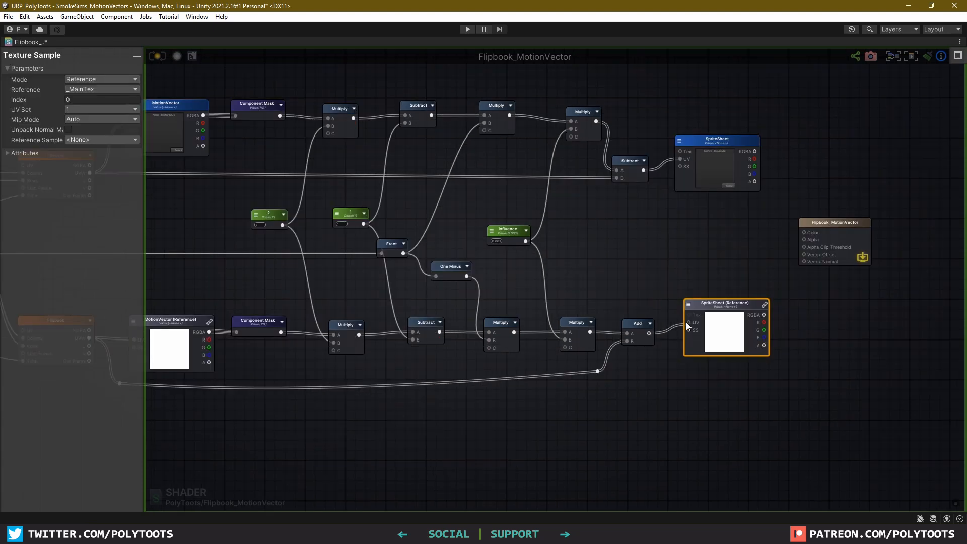
{"action": "left_click_drag", "start_coordinate": [716, 312], "coordinate": [706, 320]}
{"action": "scroll", "coordinate": [655, 192], "scroll_direction": "down", "scroll_amount": 2}
{"action": "middle_click_drag", "start_coordinate": [639, 207], "coordinate": [723, 227]}
{"action": "left_click_drag", "start_coordinate": [807, 168], "coordinate": [807, 173]}
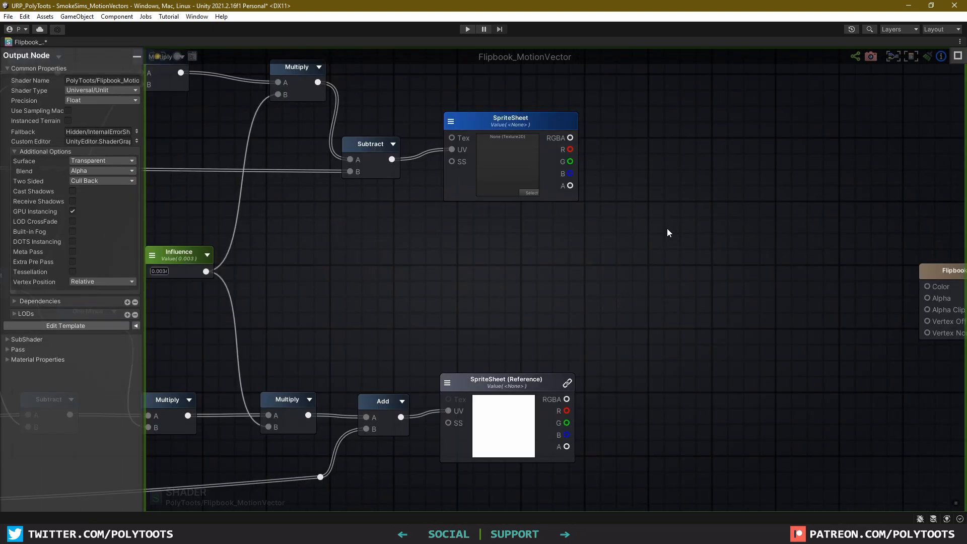
Add a Lerp node after the sprite sheet samples and connect SpriteSheet's RGBA output to its A input
{"action": "right_click", "coordinate": [668, 229]}
{"action": "type", "text": "lerp"}
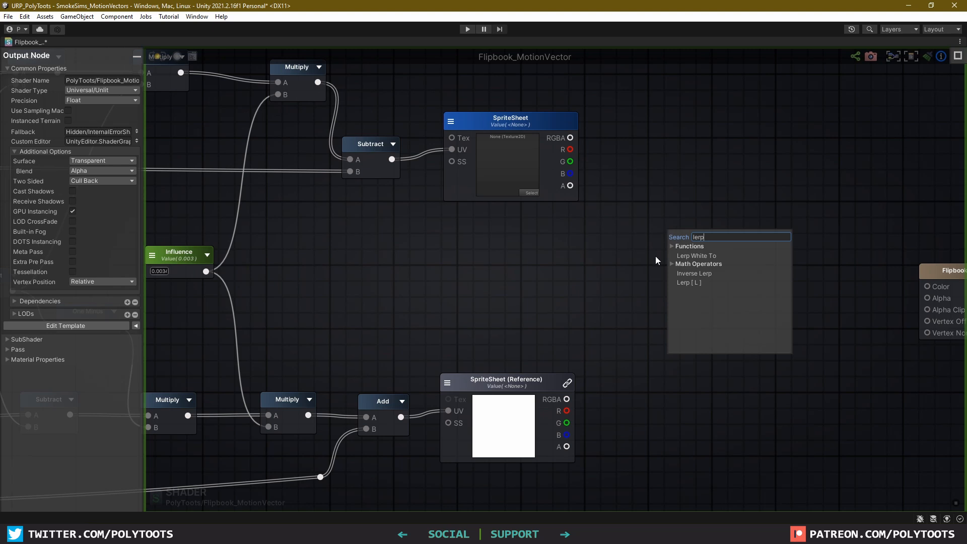
{"action": "left_click", "coordinate": [692, 283]}
{"action": "left_click_drag", "start_coordinate": [695, 236], "coordinate": [670, 183]}
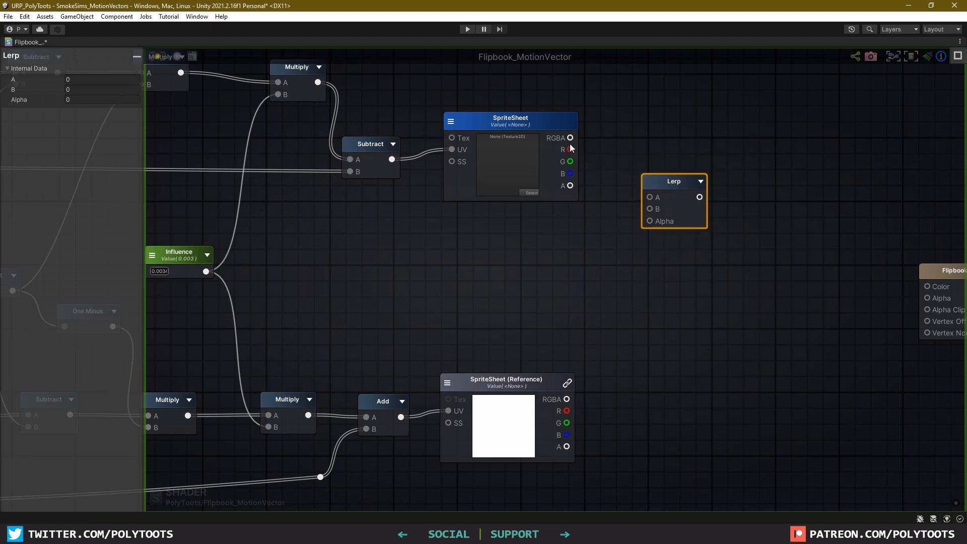
{"action": "left_click_drag", "start_coordinate": [571, 136], "coordinate": [659, 178]}
Add a Component Mask after the Lerp, connect the Lerp output to it, and keep only the R channel
{"action": "key", "text": "k"}
{"action": "left_click", "coordinate": [756, 181]}
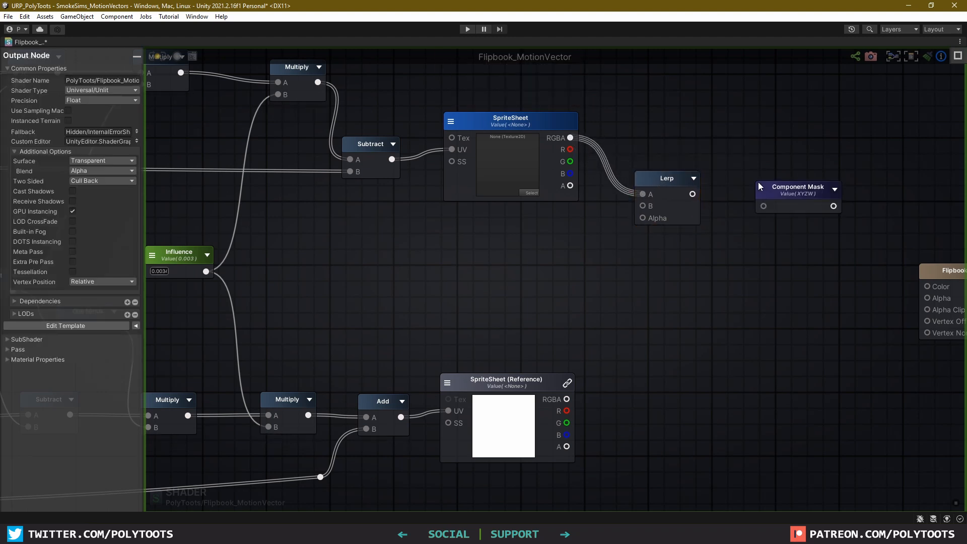
{"action": "left_click_drag", "start_coordinate": [777, 189], "coordinate": [771, 189]}
{"action": "left_click_drag", "start_coordinate": [693, 195], "coordinate": [757, 206]}
{"action": "mouse_move", "coordinate": [785, 187]}
{"action": "left_mouse_down"}
{"action": "mouse_move", "coordinate": [773, 175]}
{"action": "mouse_move", "coordinate": [775, 183]}
{"action": "left_mouse_up"}
{"action": "left_click", "coordinate": [15, 109]}
{"action": "left_click", "coordinate": [15, 99]}
{"action": "left_click", "coordinate": [15, 90]}
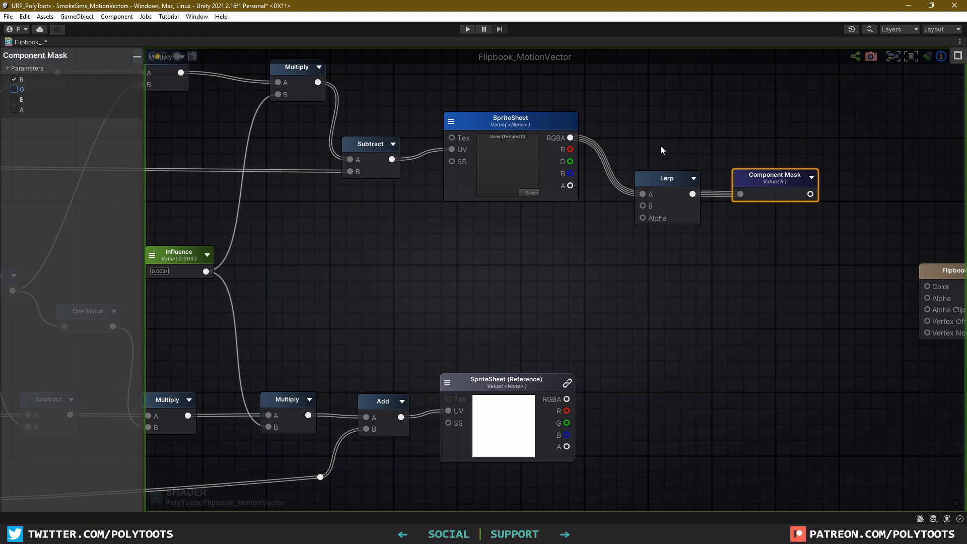
{"action": "left_click_drag", "start_coordinate": [777, 185], "coordinate": [771, 184]}
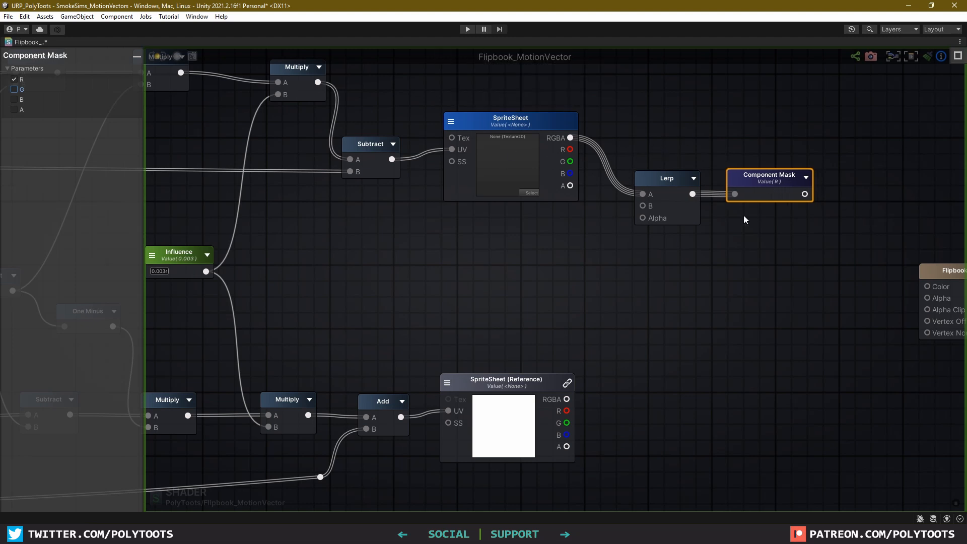
Connect the SpriteSheet reference's RGBA to the Lerp's B and Fract to its Alpha, rerouting the Alpha wire above One Minus
{"action": "left_click_drag", "start_coordinate": [567, 400], "coordinate": [659, 256]}
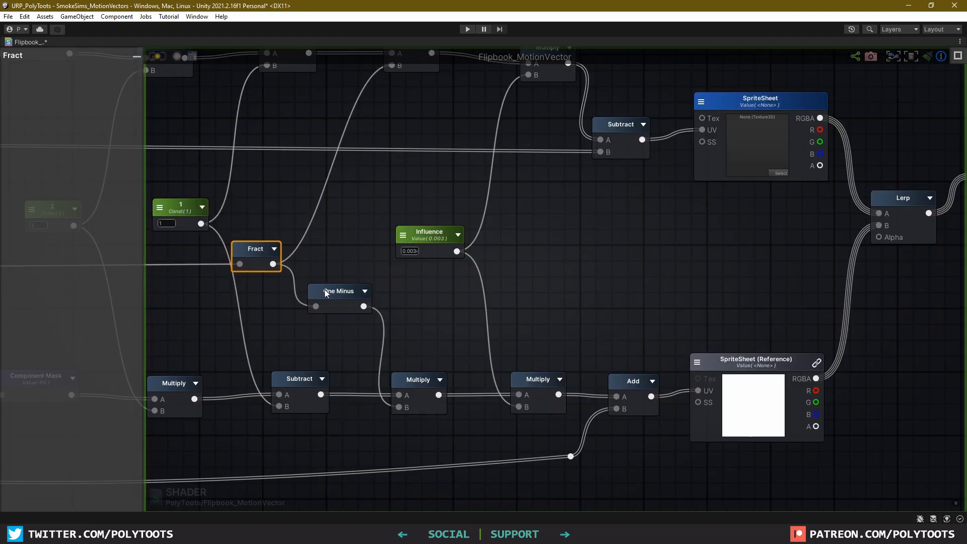
{"action": "left_click_drag", "start_coordinate": [323, 289], "coordinate": [330, 300]}
{"action": "left_click_drag", "start_coordinate": [273, 264], "coordinate": [879, 237]}
{"action": "double_click", "coordinate": [583, 250]}
{"action": "left_click_drag", "start_coordinate": [584, 249], "coordinate": [340, 276]}
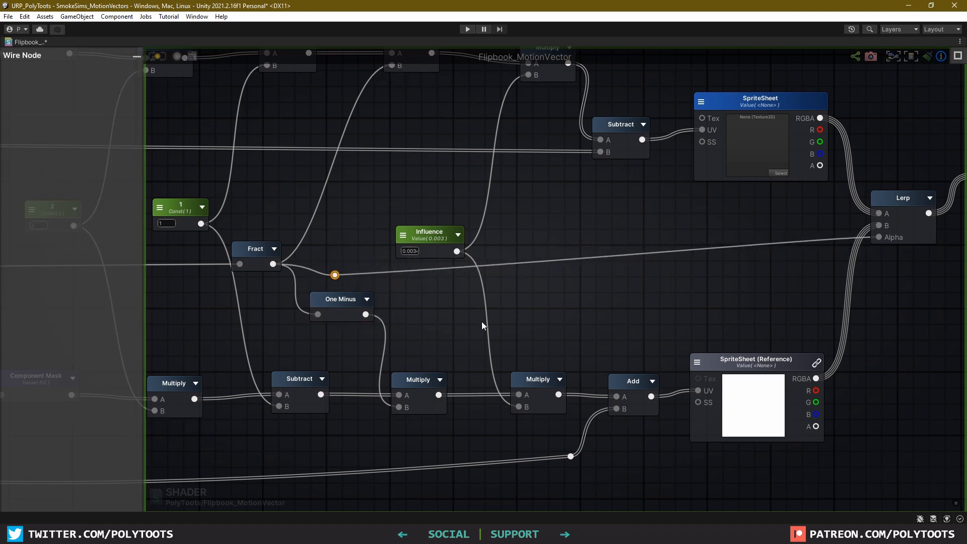
Align the Component Mask with the Lerp and move the shader output node farther away to make room
{"action": "scroll", "coordinate": [653, 291], "scroll_direction": "down", "scroll_amount": 3}
{"action": "middle_click_drag", "start_coordinate": [685, 249], "coordinate": [378, 266]}
{"action": "mouse_move", "coordinate": [545, 243]}
{"action": "left_mouse_down"}
{"action": "mouse_move", "coordinate": [546, 257]}
{"action": "mouse_move", "coordinate": [551, 251]}
{"action": "left_mouse_up"}
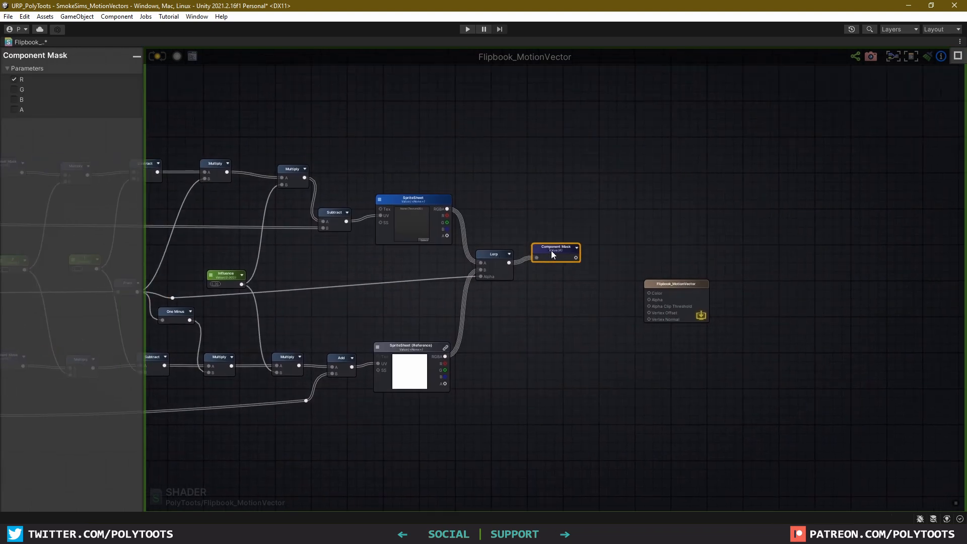
{"action": "left_click_drag", "start_coordinate": [655, 290], "coordinate": [808, 285]}
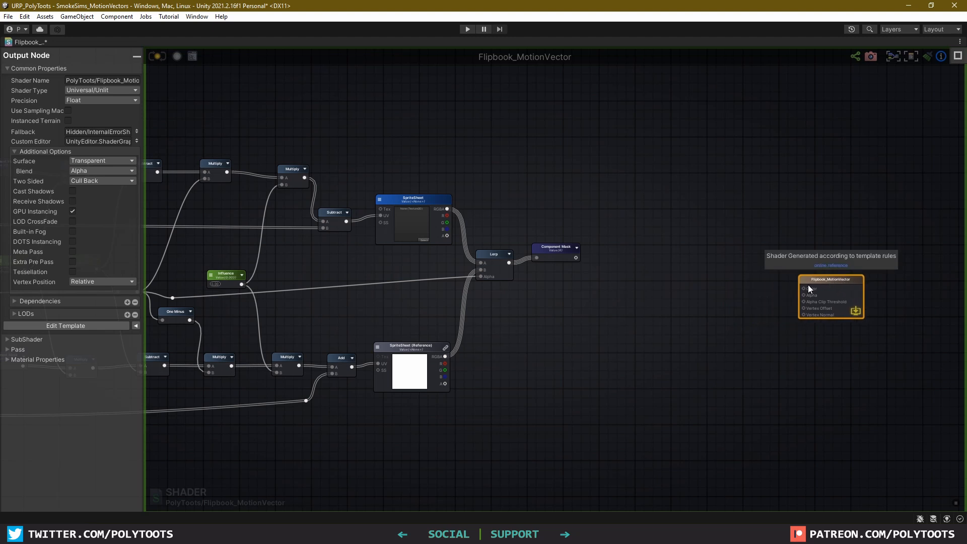
Raise the Component Mask slightly and connect the Lerp output to the Color input of the shader output node
{"action": "left_click", "coordinate": [641, 261]}
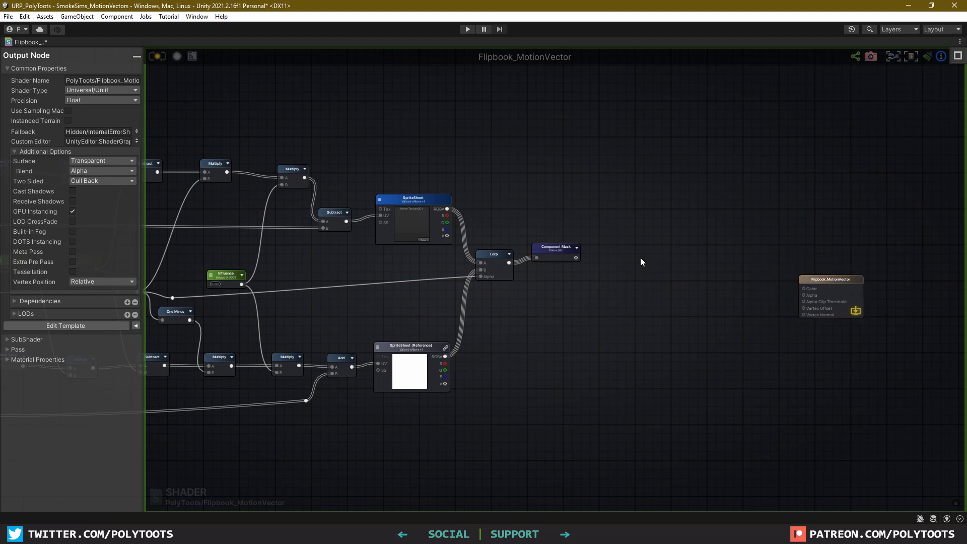
{"action": "left_click", "coordinate": [558, 250]}
{"action": "left_click_drag", "start_coordinate": [556, 249], "coordinate": [556, 229]}
{"action": "left_click_drag", "start_coordinate": [509, 262], "coordinate": [727, 273]}
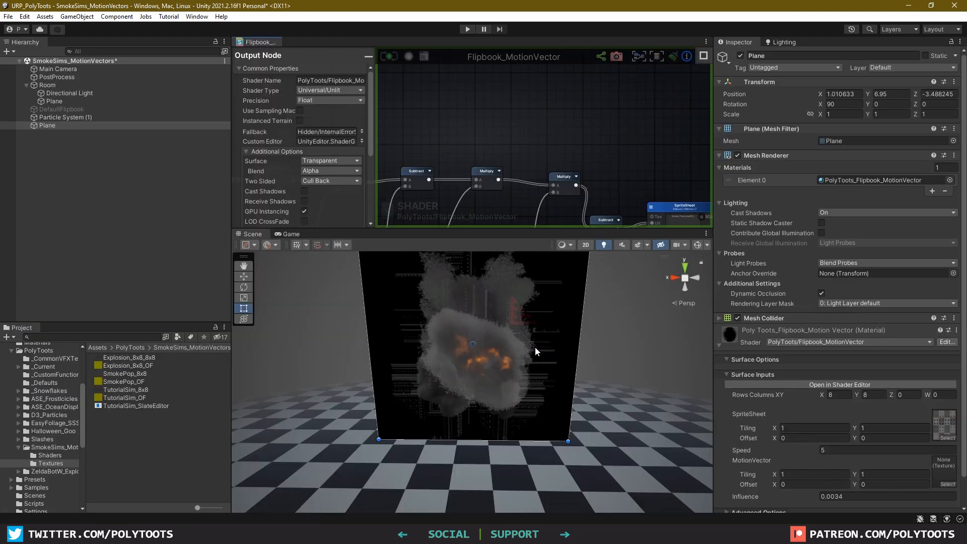
Swap the upper Subtract's inputs so the flipbook UV feeds A and the Multiply feeds B, and update the shader
{"action": "left_click_drag", "start_coordinate": [535, 346], "coordinate": [513, 314], "text": "alt"}
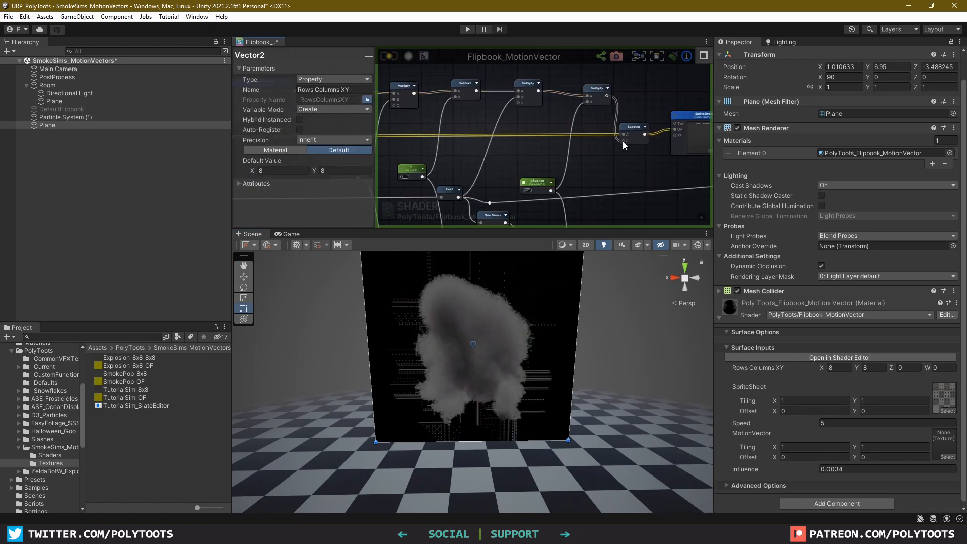
{"action": "left_click", "coordinate": [634, 127]}
{"action": "left_click", "coordinate": [389, 57]}
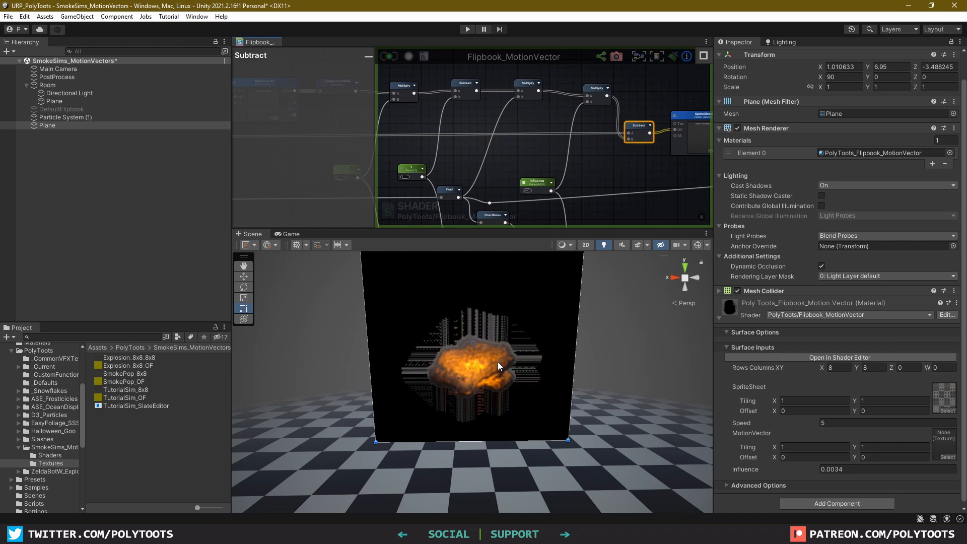
Add a second Lerp blending both sprite sheets' A channels with Fract as Alpha, and connect it to the shader's Alpha
{"action": "middle_click_drag", "start_coordinate": [625, 162], "coordinate": [352, 141]}
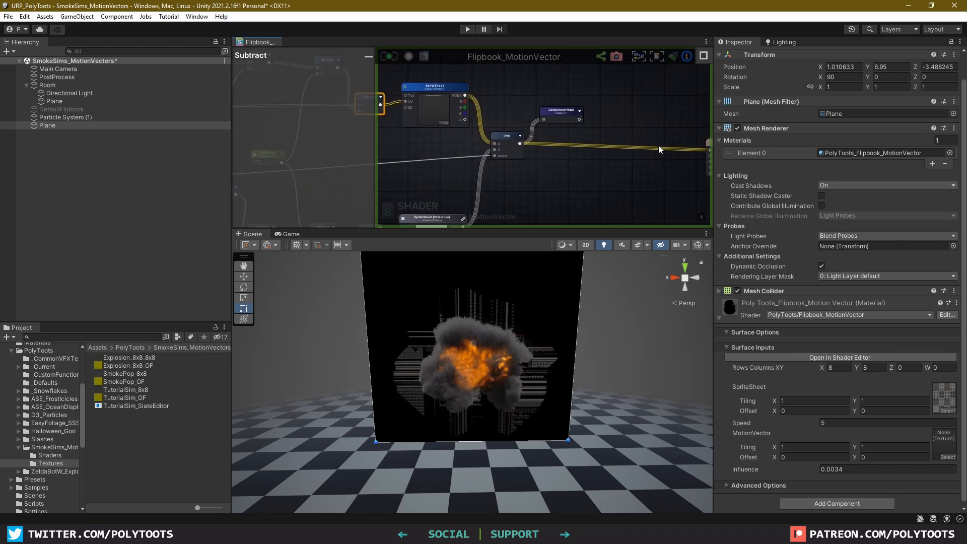
{"action": "middle_click_drag", "start_coordinate": [578, 185], "coordinate": [567, 142]}
{"action": "left_click", "coordinate": [557, 163]}
{"action": "right_click", "coordinate": [526, 156]}
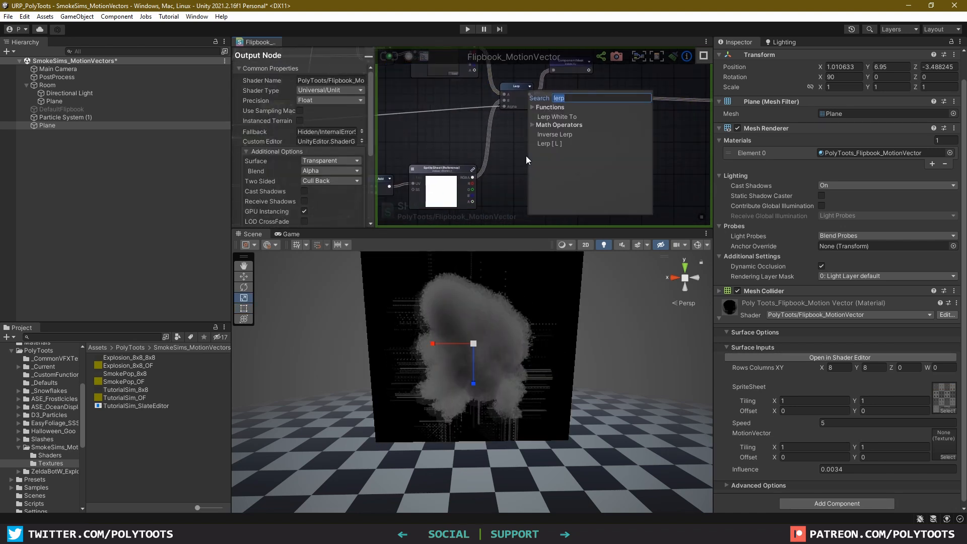
{"action": "type", "text": "lerp"}
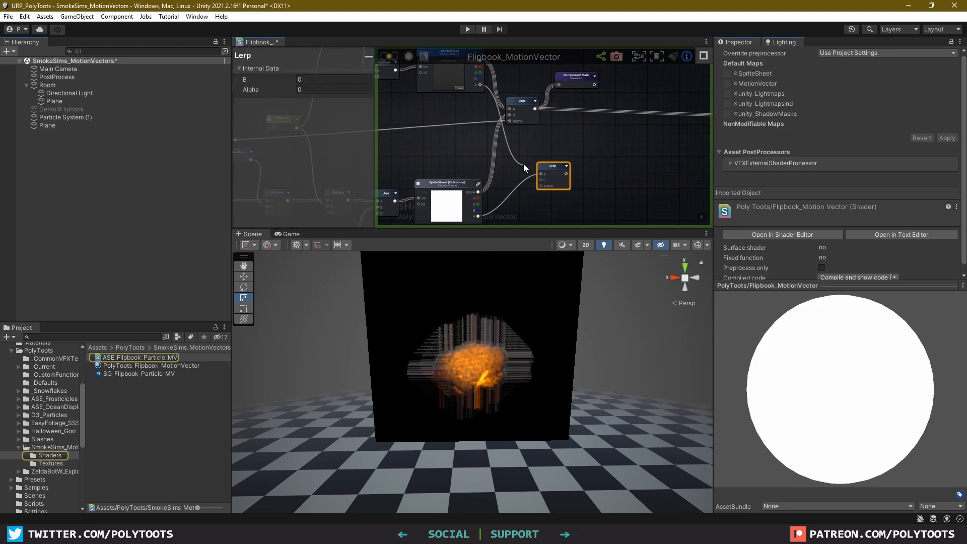
{"action": "left_click_drag", "start_coordinate": [541, 165], "coordinate": [480, 85]}
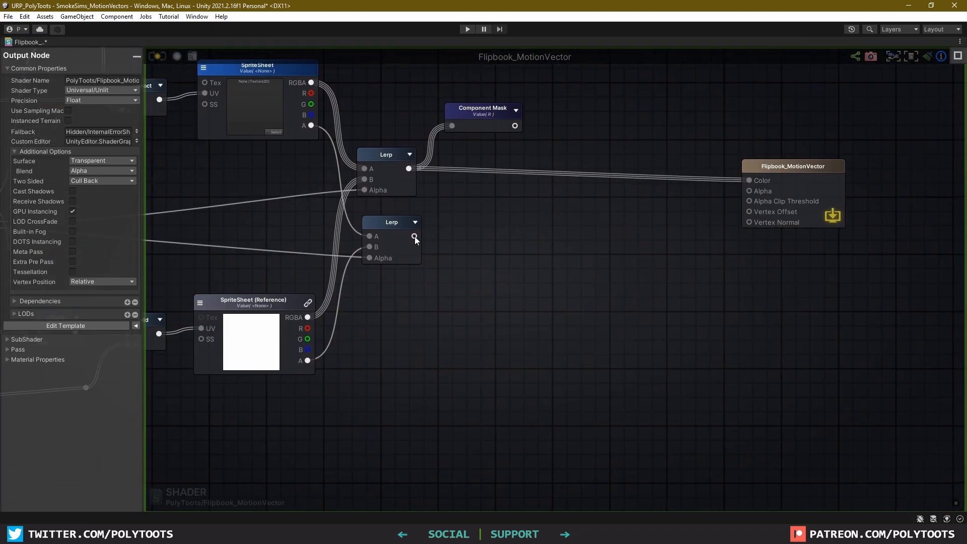
{"action": "left_click_drag", "start_coordinate": [415, 236], "coordinate": [748, 193]}
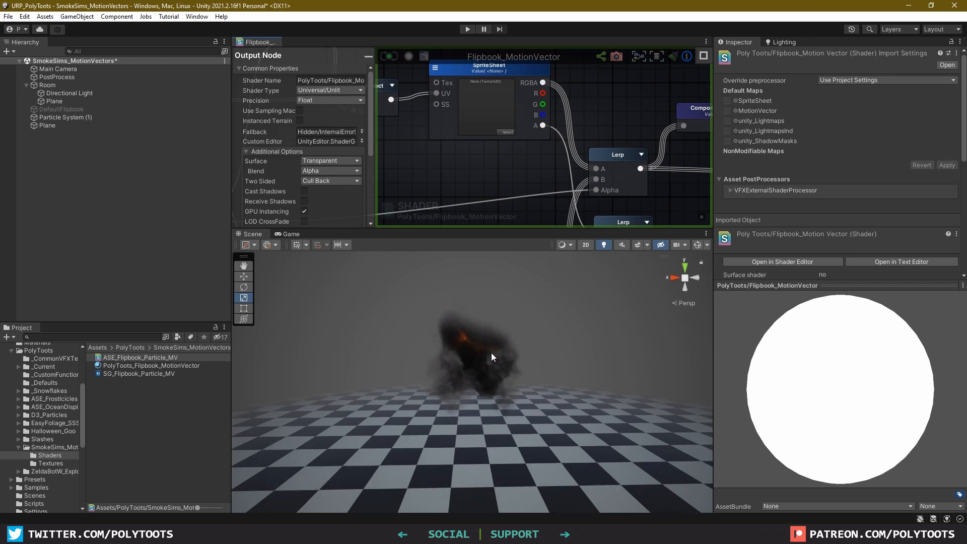
Select the plane in the scene and assign the TutorialSim_OF texture to its material's MotionVector slot
{"action": "left_click", "coordinate": [485, 359]}
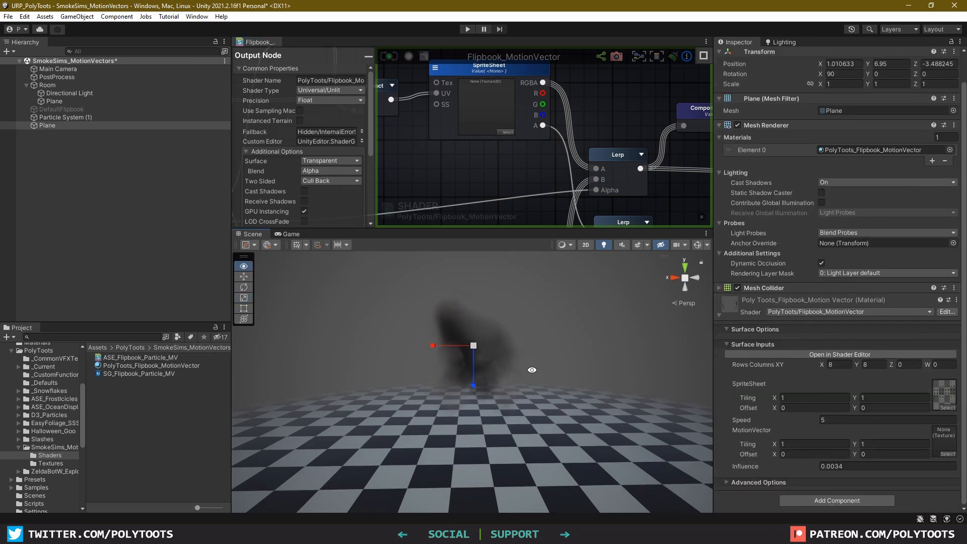
{"action": "key", "text": "w"}
{"action": "left_click", "coordinate": [944, 393]}
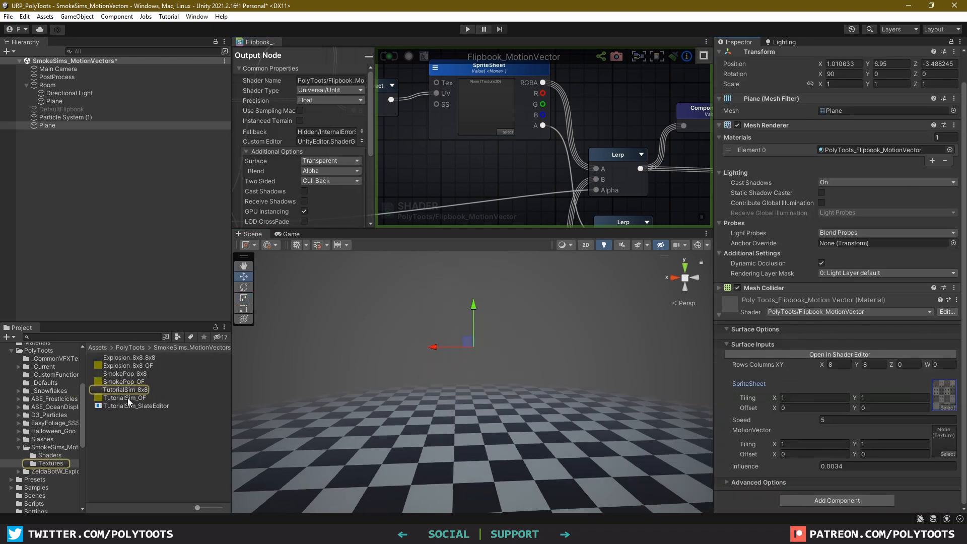
{"action": "left_click_drag", "start_coordinate": [129, 402], "coordinate": [944, 439]}
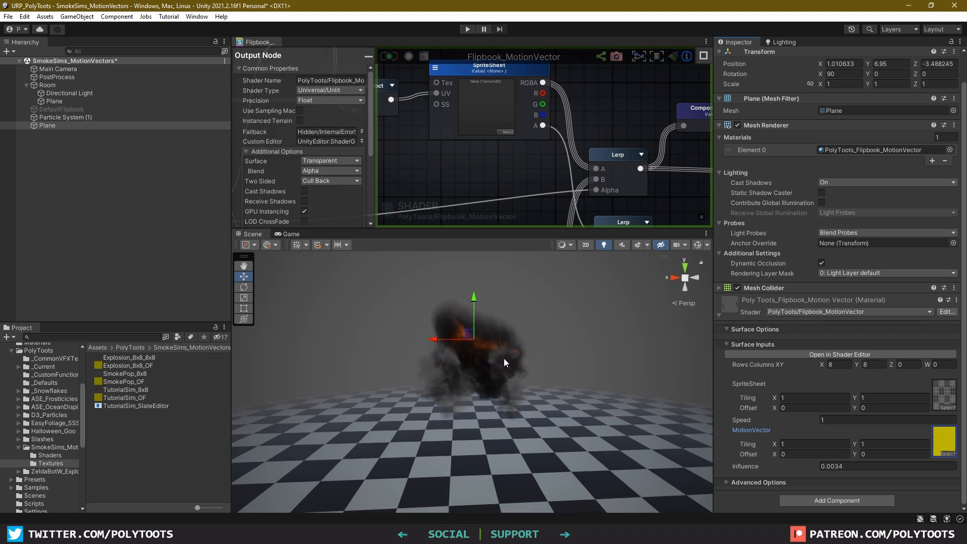
Set the plane material's Speed to 6
{"action": "scroll", "coordinate": [505, 358], "scroll_direction": "down", "scroll_amount": 1}
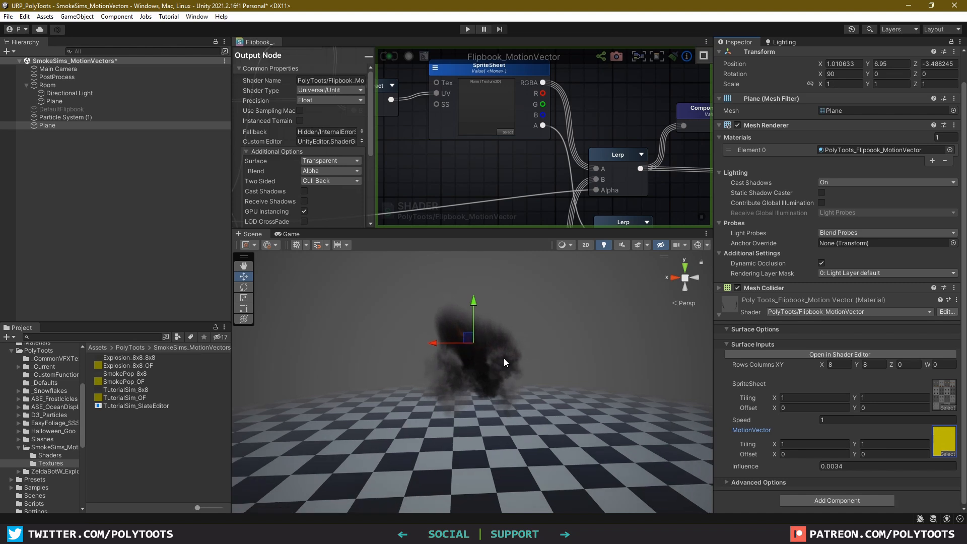
{"action": "left_click", "coordinate": [841, 420]}
{"action": "type", "text": "6"}
{"action": "key", "text": "Return"}
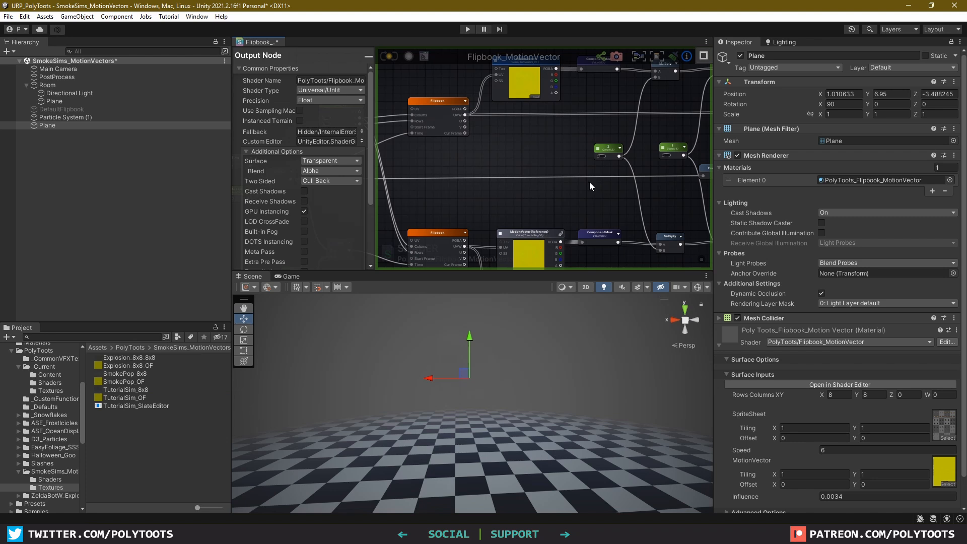
Assign the TutorialSim_8x8 texture to the SpriteSheet sample node in the shader graph
{"action": "middle_click_drag", "start_coordinate": [630, 156], "coordinate": [426, 230]}
{"action": "middle_click_drag", "start_coordinate": [687, 180], "coordinate": [443, 146]}
{"action": "scroll", "coordinate": [508, 129], "scroll_direction": "up", "scroll_amount": 4}
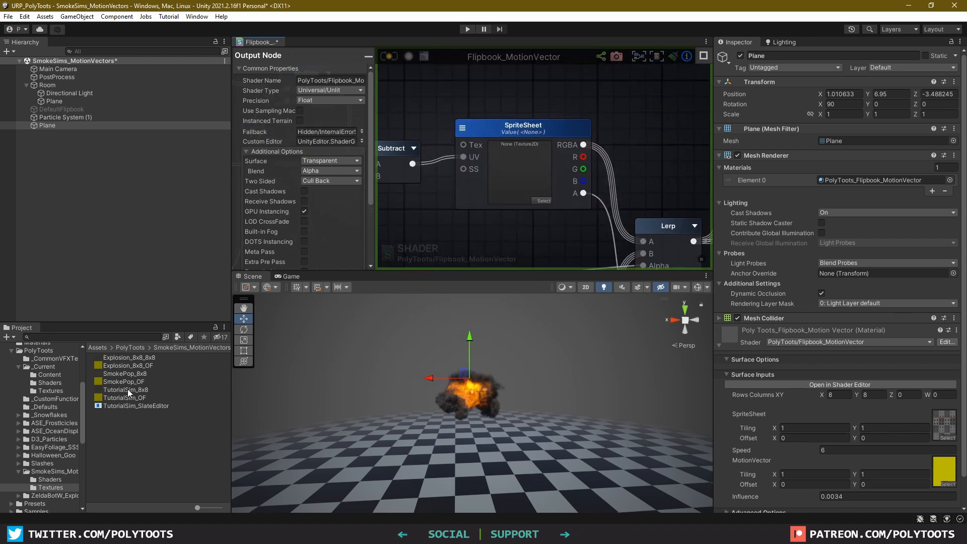
{"action": "left_click_drag", "start_coordinate": [119, 389], "coordinate": [494, 169]}
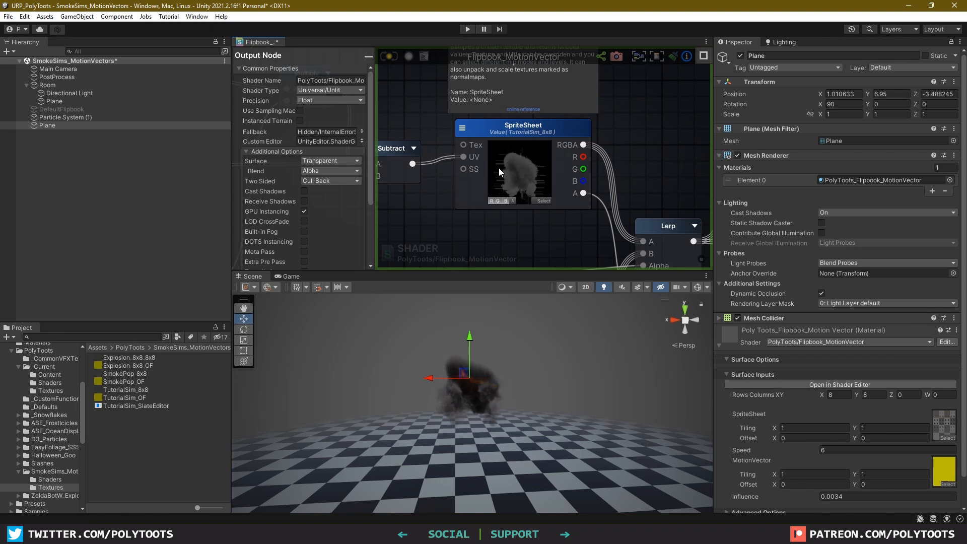
Maximize the shader graph and move the Component Mask a bit higher above the colour Lerp
{"action": "key", "text": "shift+space"}
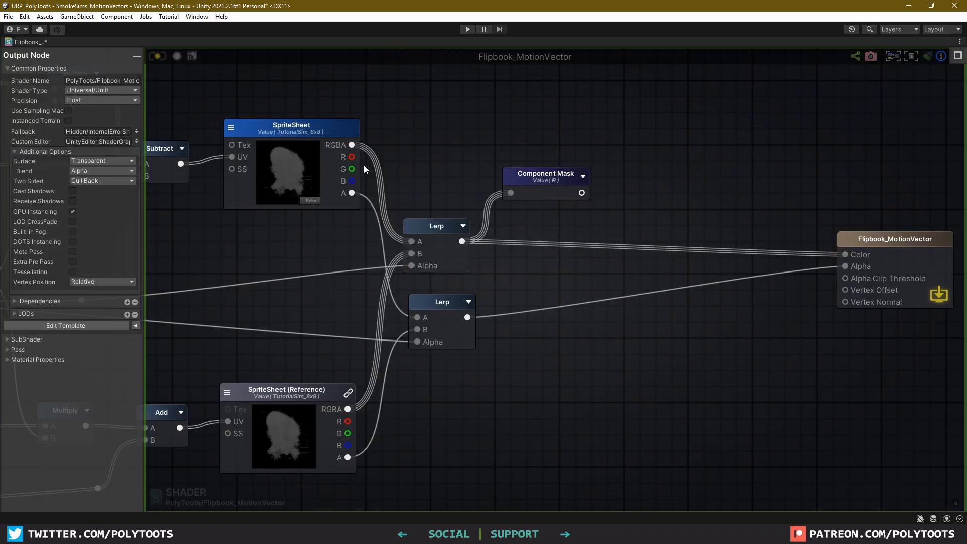
{"action": "middle_click_drag", "start_coordinate": [364, 165], "coordinate": [434, 207]}
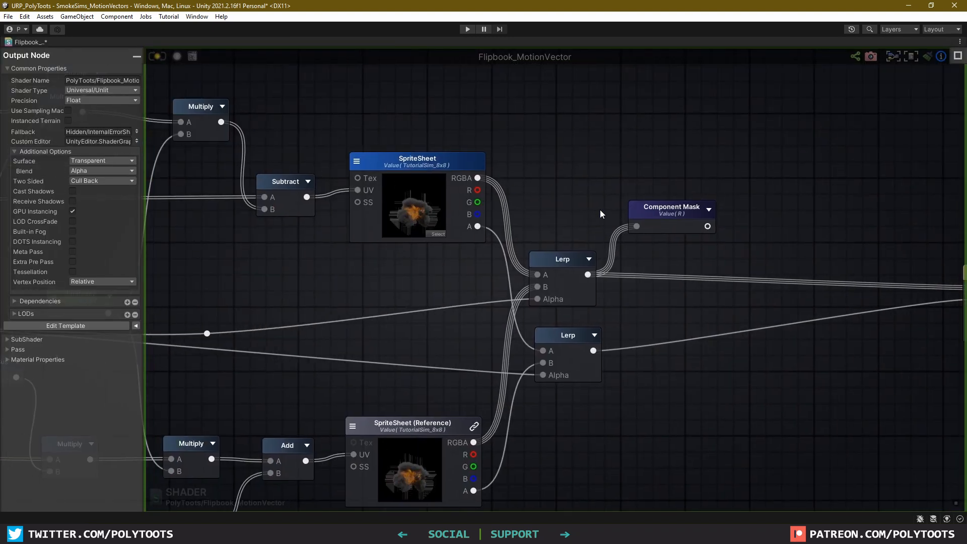
{"action": "middle_click_drag", "start_coordinate": [728, 203], "coordinate": [643, 246]}
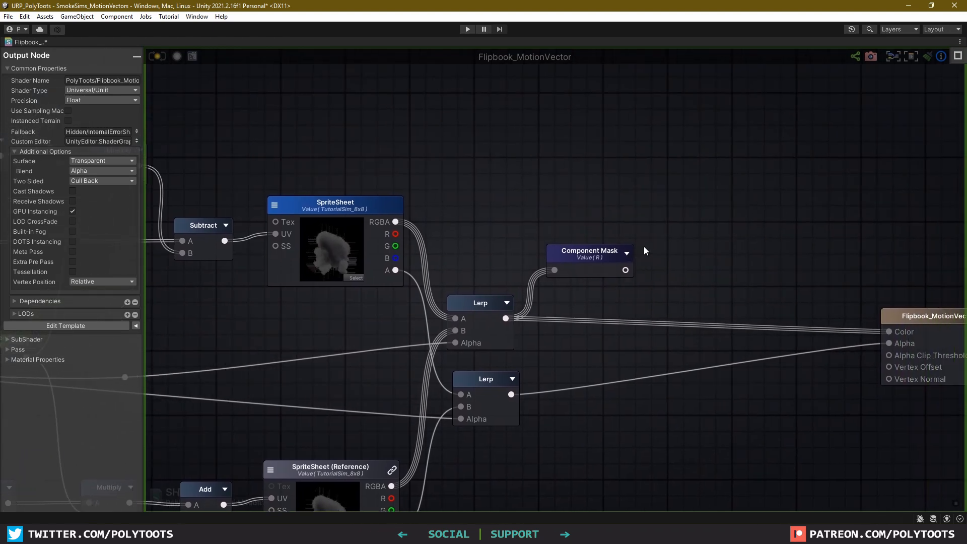
{"action": "left_click_drag", "start_coordinate": [590, 256], "coordinate": [575, 238]}
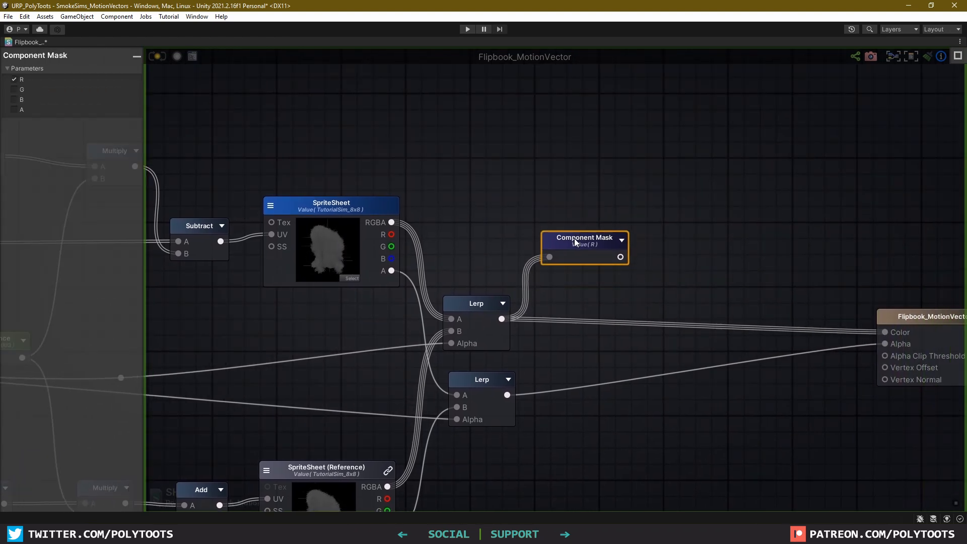
{"action": "middle_click_drag", "start_coordinate": [634, 135], "coordinate": [613, 173]}
{"action": "left_click", "coordinate": [613, 173]}
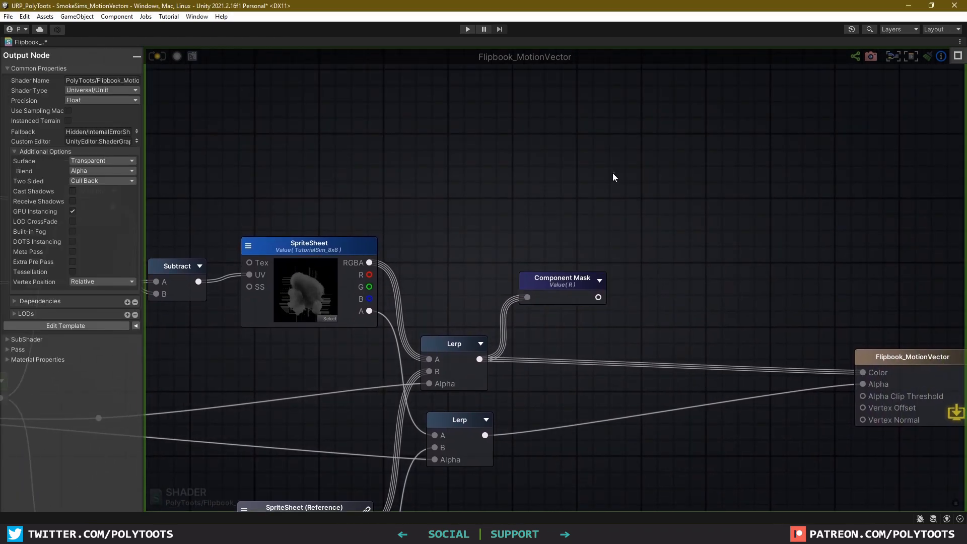
Add a Lerp node above the Component Mask, connect the mask's output to its Alpha, and expand its preview
{"action": "right_click", "coordinate": [645, 187]}
{"action": "type", "text": "lerp"}
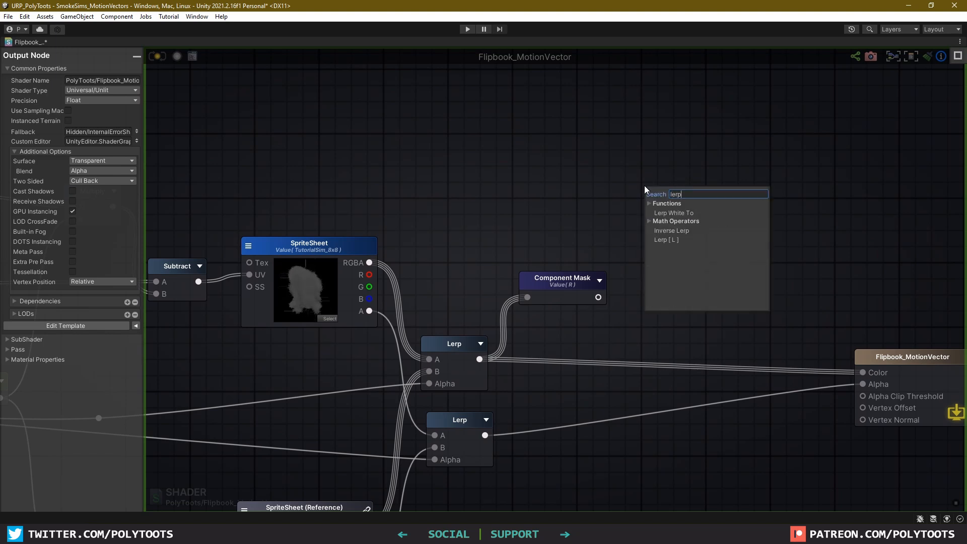
{"action": "left_click", "coordinate": [662, 240]}
{"action": "middle_click_drag", "start_coordinate": [632, 207], "coordinate": [579, 237]}
{"action": "left_click_drag", "start_coordinate": [546, 327], "coordinate": [629, 180]}
{"action": "left_click_drag", "start_coordinate": [654, 144], "coordinate": [654, 154]}
{"action": "left_click", "coordinate": [682, 150]}
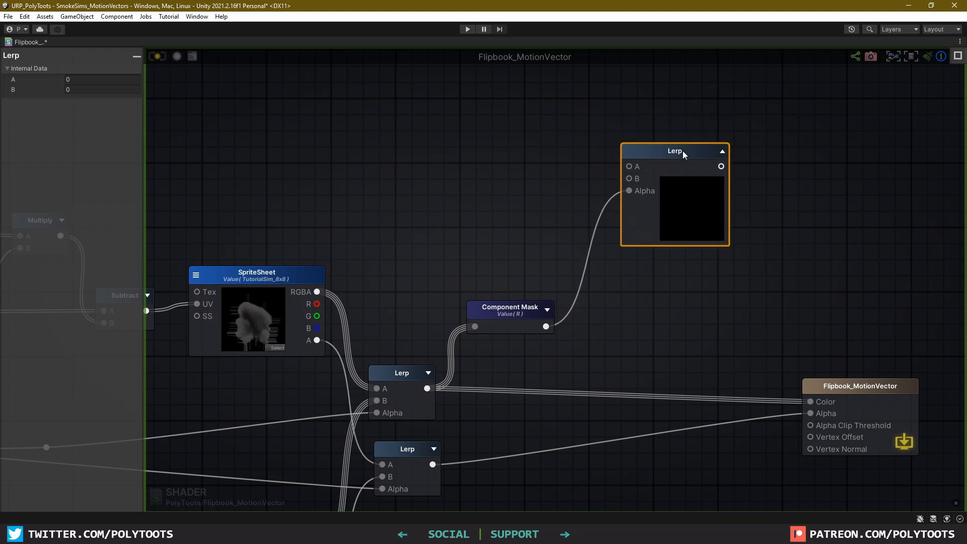
Add a black Smoke colour property and an orange Fire colour property, connected to the new Lerp's A and B
{"action": "middle_click_drag", "start_coordinate": [564, 120], "coordinate": [547, 161]}
{"action": "left_click", "coordinate": [506, 121]}
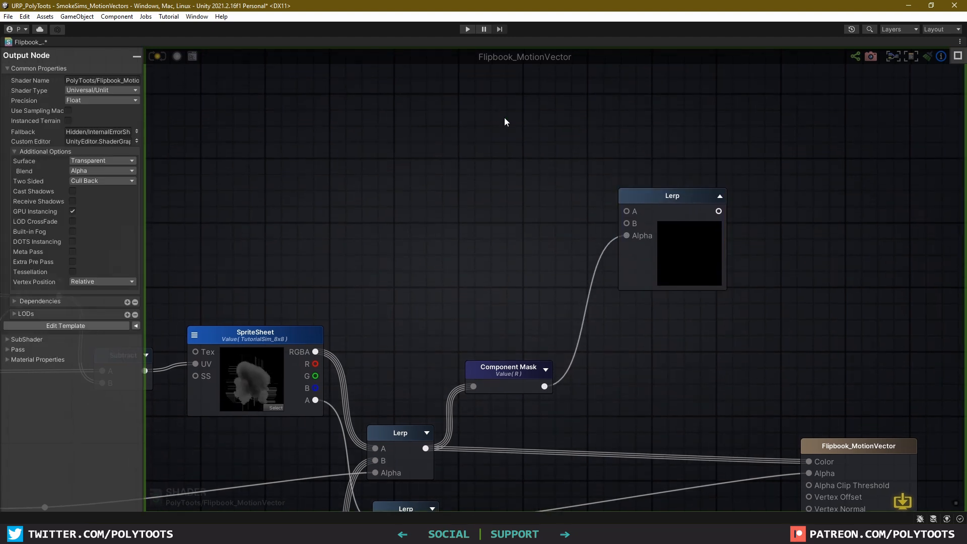
{"action": "left_click", "coordinate": [505, 119]}
{"action": "left_click", "coordinate": [514, 229]}
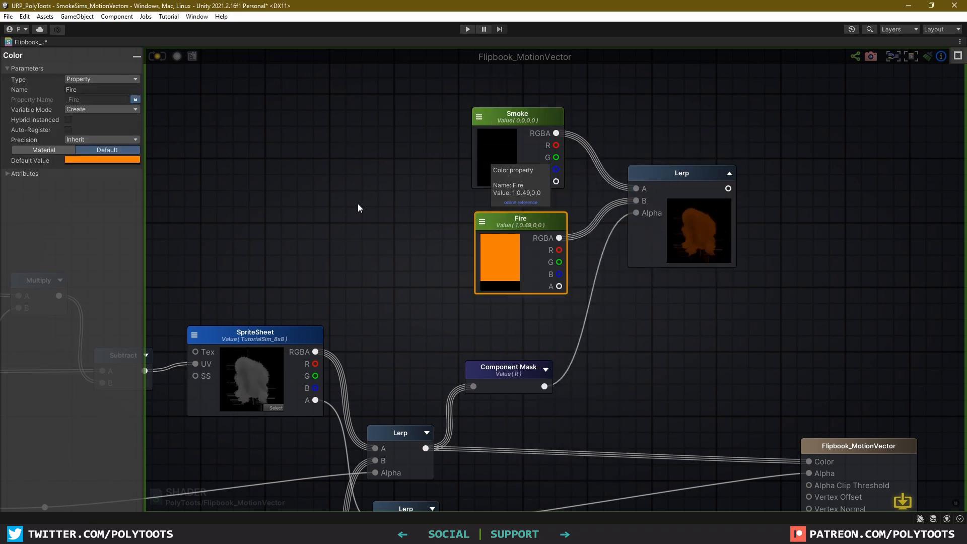
Enable the HDR attribute on the Fire colour property and set its intensity to 5
{"action": "left_click", "coordinate": [13, 174]}
{"action": "left_click", "coordinate": [14, 196]}
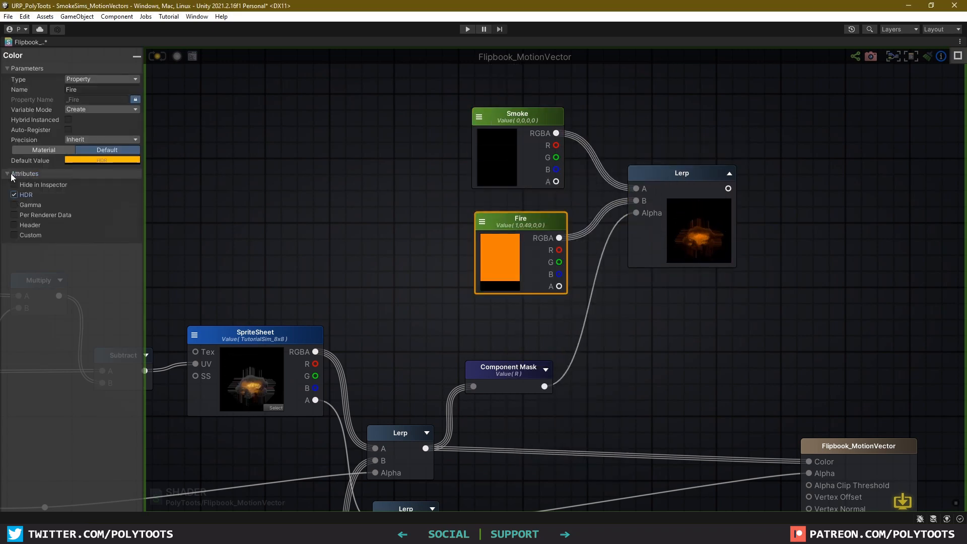
{"action": "left_click", "coordinate": [11, 175]}
{"action": "left_click", "coordinate": [498, 246]}
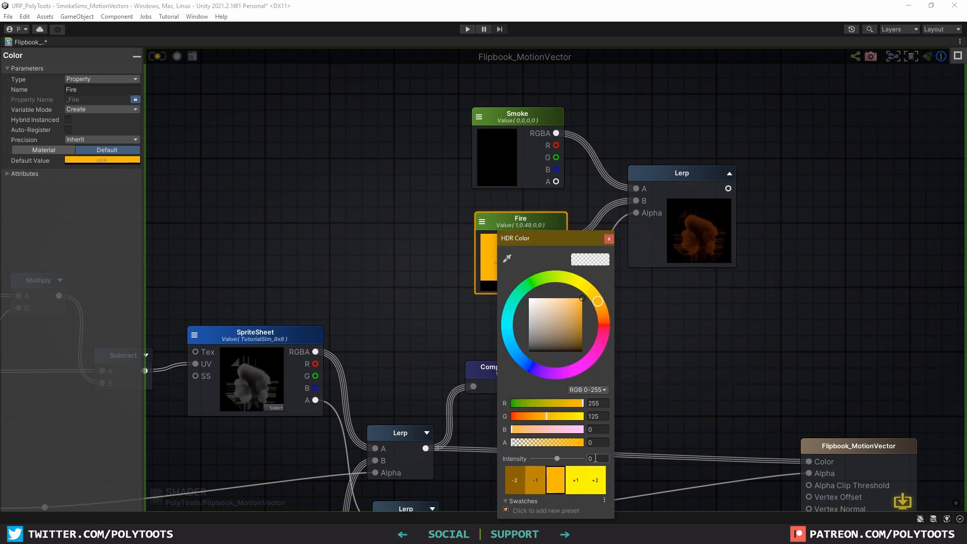
{"action": "type", "text": "5"}
{"action": "key", "text": "Return"}
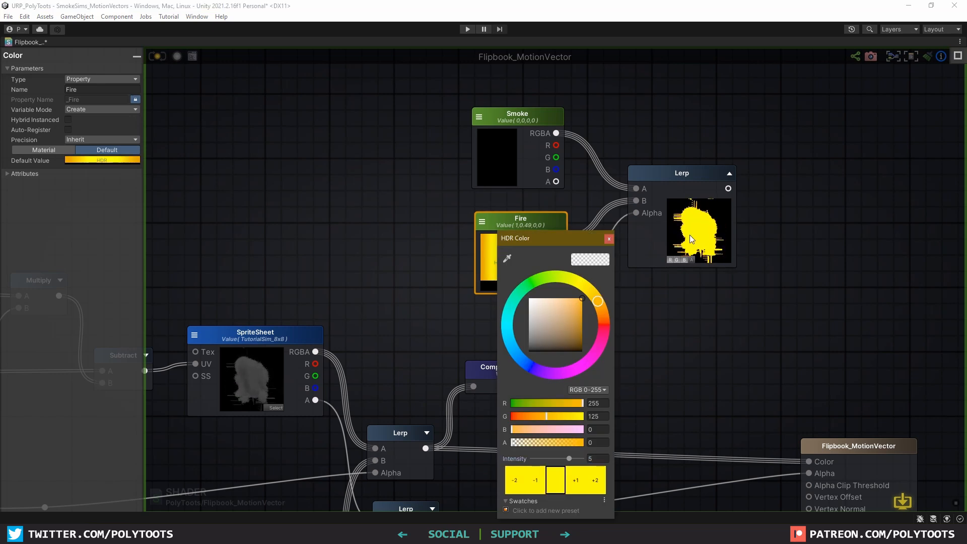
Spread the Smoke, Fire and Lerp nodes apart and shift the Fire colour to 32, 10.18, 0
{"action": "left_click", "coordinate": [670, 198]}
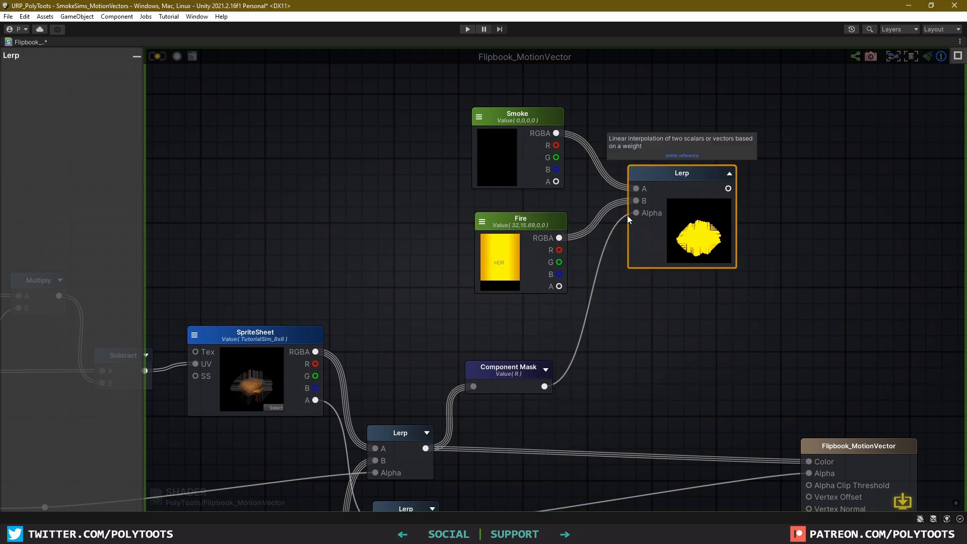
{"action": "left_click_drag", "start_coordinate": [698, 183], "coordinate": [713, 177]}
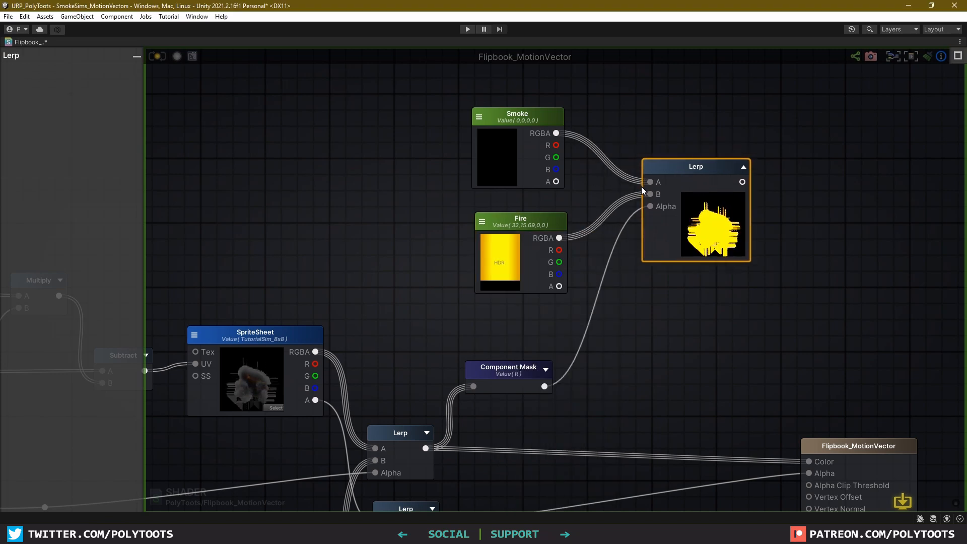
{"action": "left_click_drag", "start_coordinate": [530, 222], "coordinate": [517, 217]}
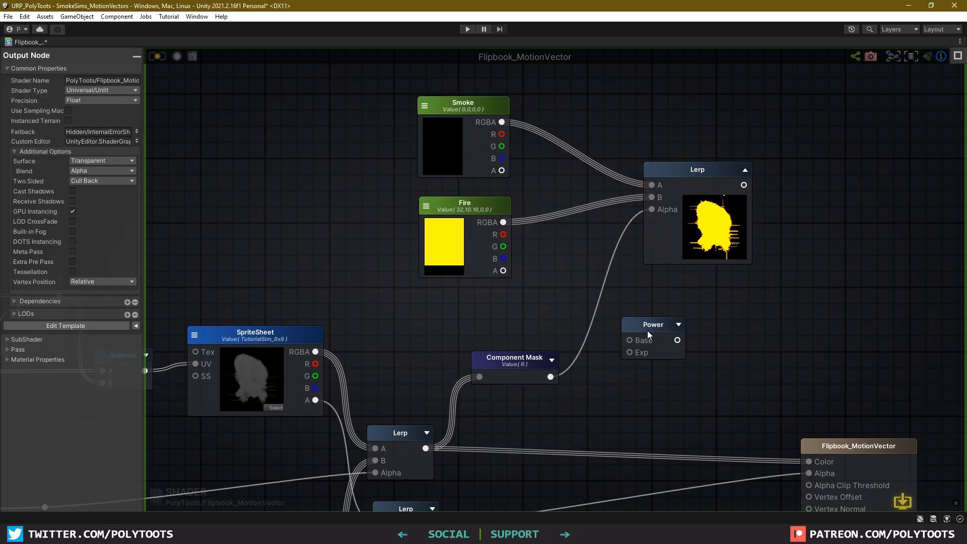
Insert a Power node between the Component Mask and the Lerp's Alpha, with Exp set to 3.62
{"action": "left_click_drag", "start_coordinate": [651, 323], "coordinate": [590, 274]}
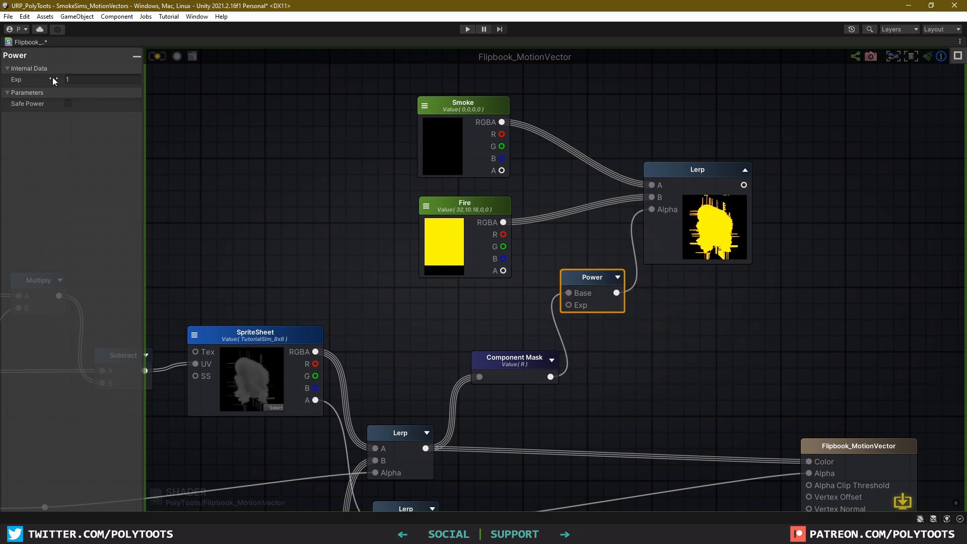
{"action": "left_click_drag", "start_coordinate": [54, 80], "coordinate": [103, 79]}
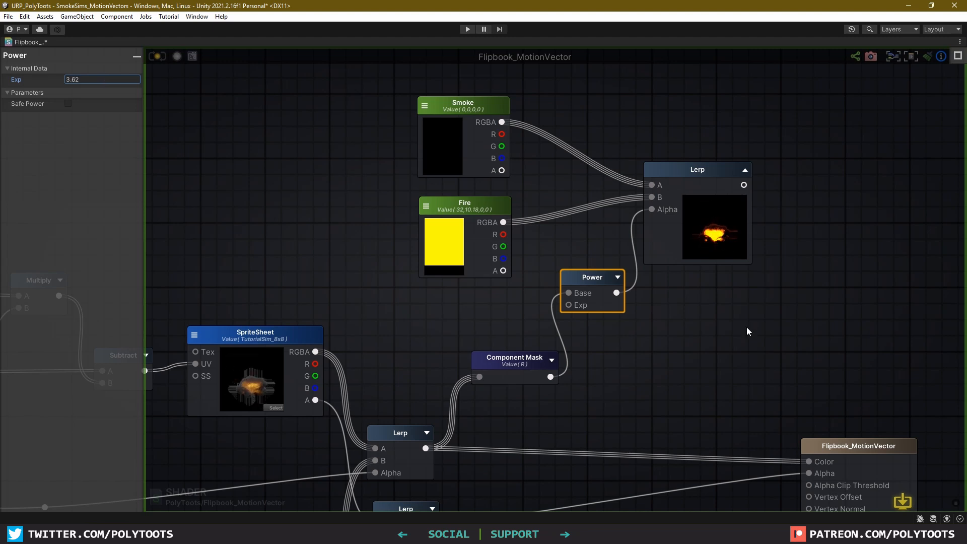
Update the shader from the Fire colour node and inspect the smoke and fire effect on the plane in the scene
{"action": "middle_click_drag", "start_coordinate": [736, 259], "coordinate": [709, 266]}
{"action": "left_click_drag", "start_coordinate": [443, 210], "coordinate": [445, 206]}
{"action": "left_click", "coordinate": [99, 160]}
{"action": "left_click", "coordinate": [565, 285]}
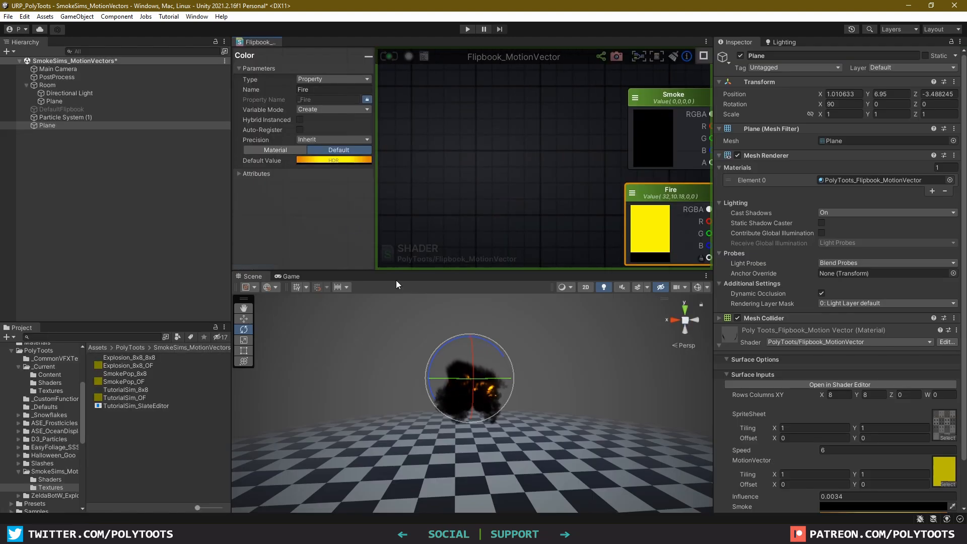
{"action": "scroll", "coordinate": [522, 401], "scroll_direction": "up", "scroll_amount": 2}
{"action": "left_click_drag", "start_coordinate": [522, 371], "coordinate": [507, 390], "text": "alt"}
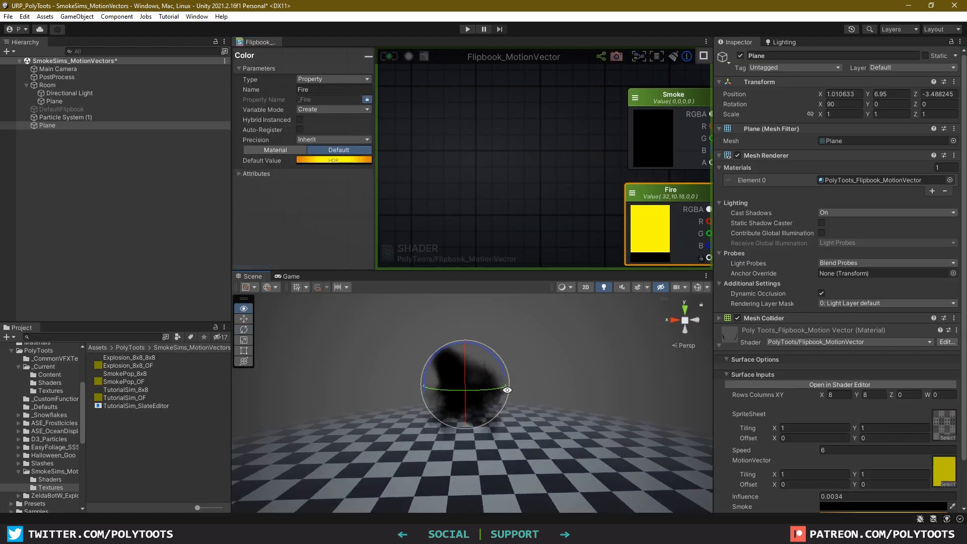
Add a Vertex TexCoord node above the Time node near the first Flipbook and set its Coord Size to Float 3
{"action": "middle_click_drag", "start_coordinate": [621, 229], "coordinate": [391, 203]}
{"action": "middle_click_drag", "start_coordinate": [591, 172], "coordinate": [521, 160]}
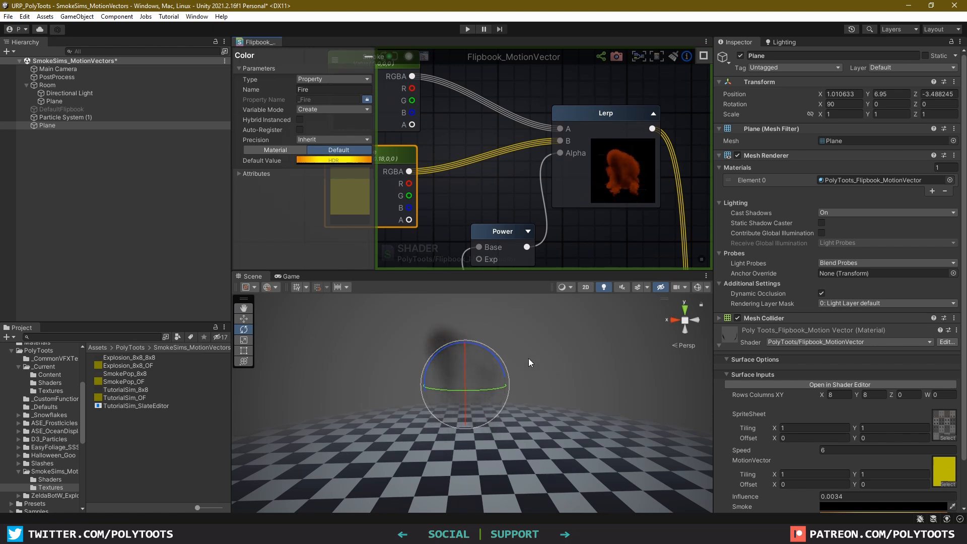
{"action": "scroll", "coordinate": [844, 422], "scroll_direction": "down", "scroll_amount": 3}
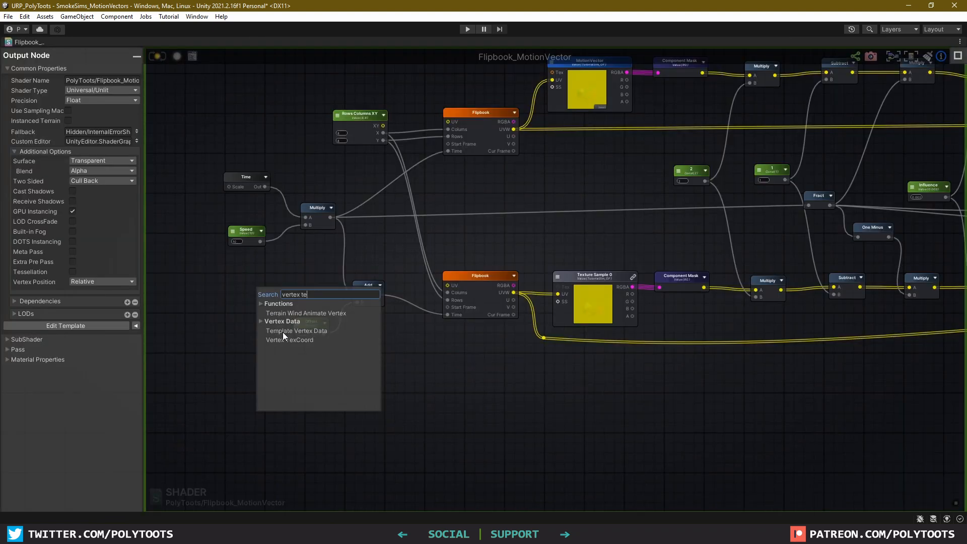
{"action": "left_click", "coordinate": [286, 340]}
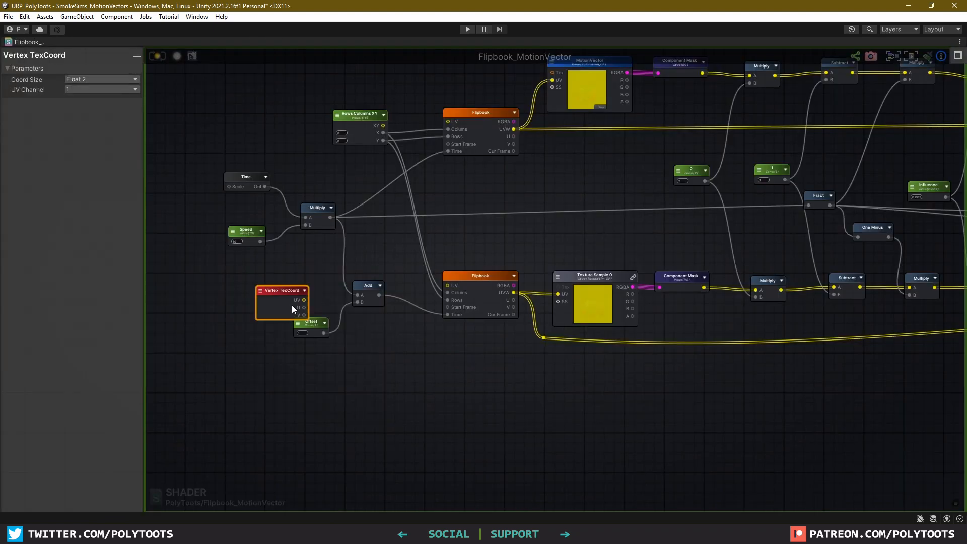
{"action": "left_click_drag", "start_coordinate": [286, 292], "coordinate": [261, 128]}
{"action": "scroll", "coordinate": [259, 131], "scroll_direction": "up", "scroll_amount": 3}
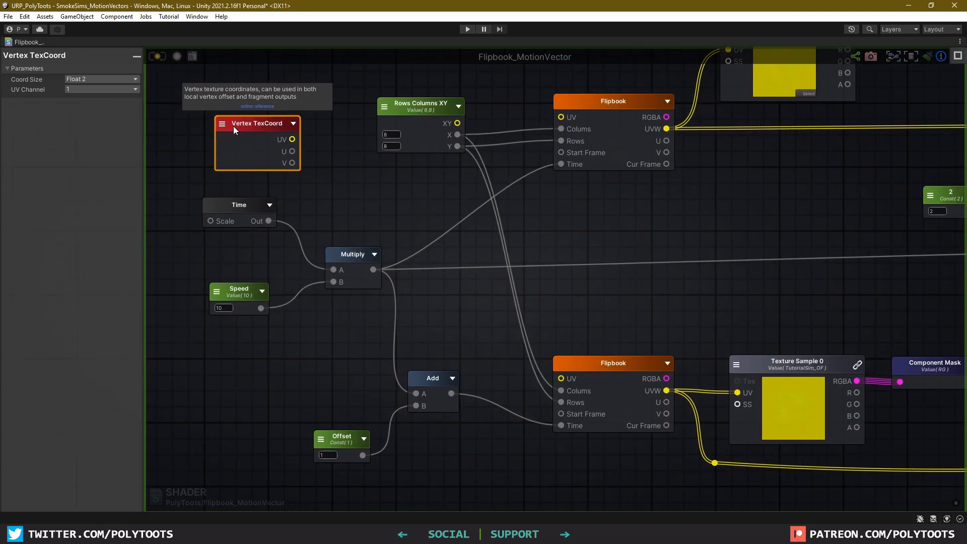
{"action": "left_click", "coordinate": [221, 125]}
{"action": "left_click", "coordinate": [241, 147]}
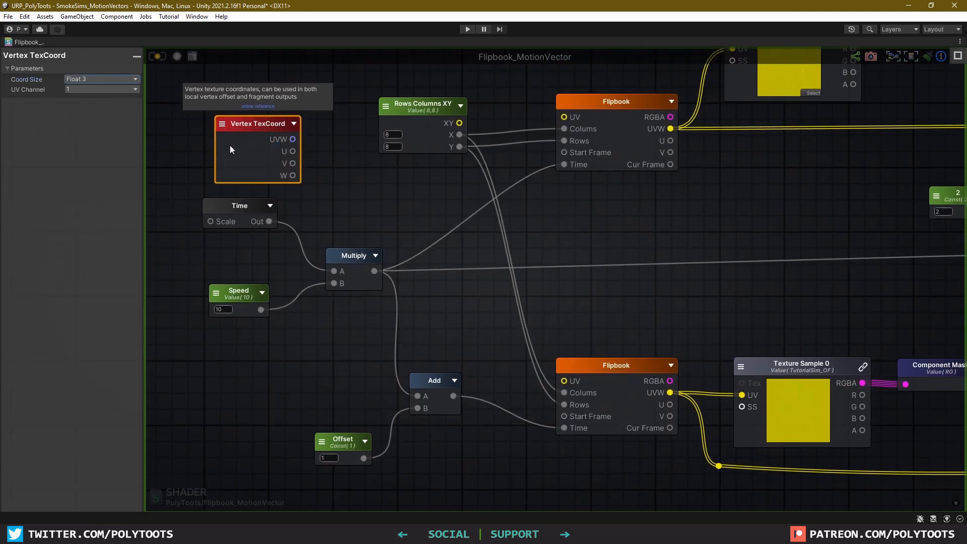
Connect the Vertex TexCoord's W output to the upper Flipbook's Time, the Add node's A and the Fract input
{"action": "left_click_drag", "start_coordinate": [292, 175], "coordinate": [564, 164]}
{"action": "left_click_drag", "start_coordinate": [293, 175], "coordinate": [418, 396]}
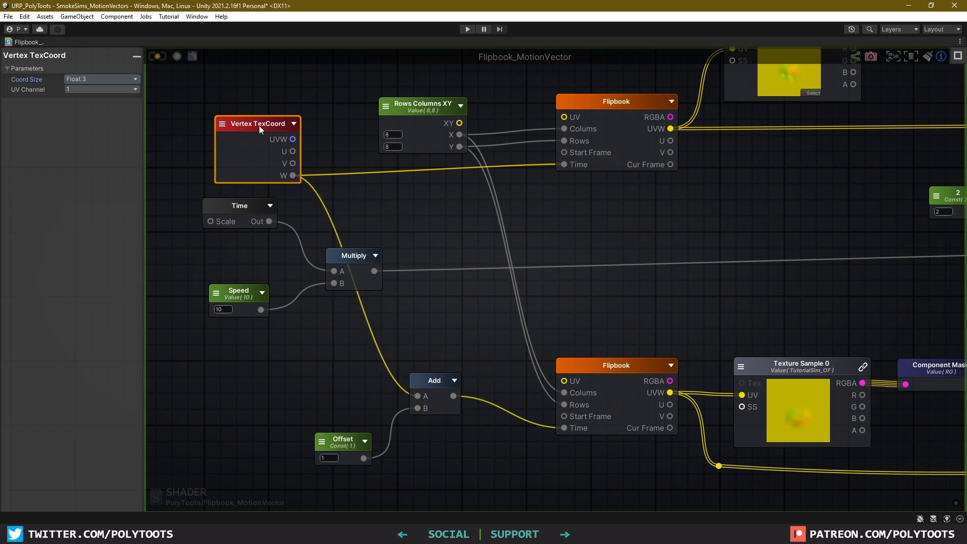
{"action": "left_click_drag", "start_coordinate": [258, 125], "coordinate": [356, 186]}
{"action": "scroll", "coordinate": [567, 227], "scroll_direction": "down", "scroll_amount": 3}
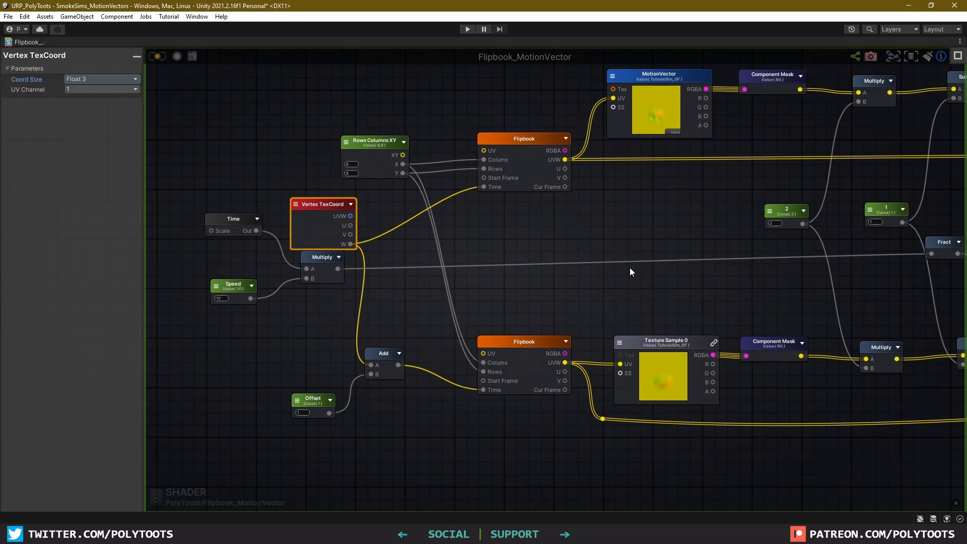
{"action": "middle_click_drag", "start_coordinate": [862, 252], "coordinate": [843, 257]}
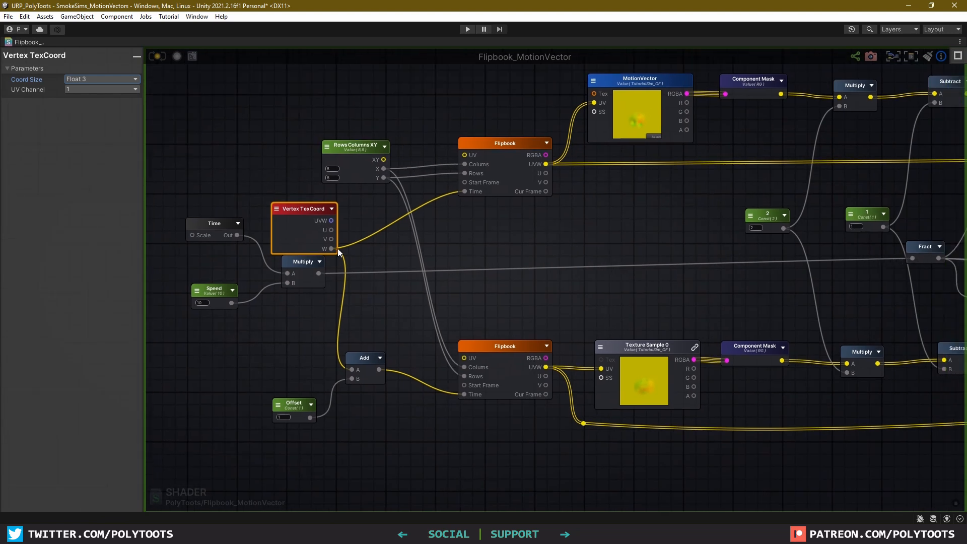
{"action": "left_click_drag", "start_coordinate": [331, 248], "coordinate": [913, 258]}
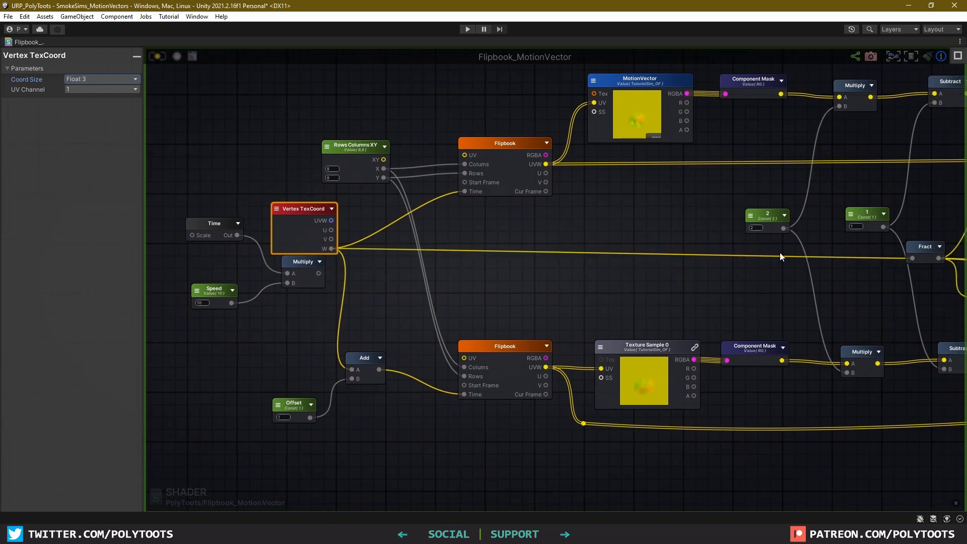
Delete the Time, Speed and Multiply nodes and move the Vertex TexCoord node into the freed space
{"action": "left_click_drag", "start_coordinate": [297, 210], "coordinate": [288, 194]}
{"action": "middle_click_drag", "start_coordinate": [224, 318], "coordinate": [298, 313]}
{"action": "left_click_drag", "start_coordinate": [269, 334], "coordinate": [346, 271]}
{"action": "left_click", "coordinate": [301, 225], "text": "shift"}
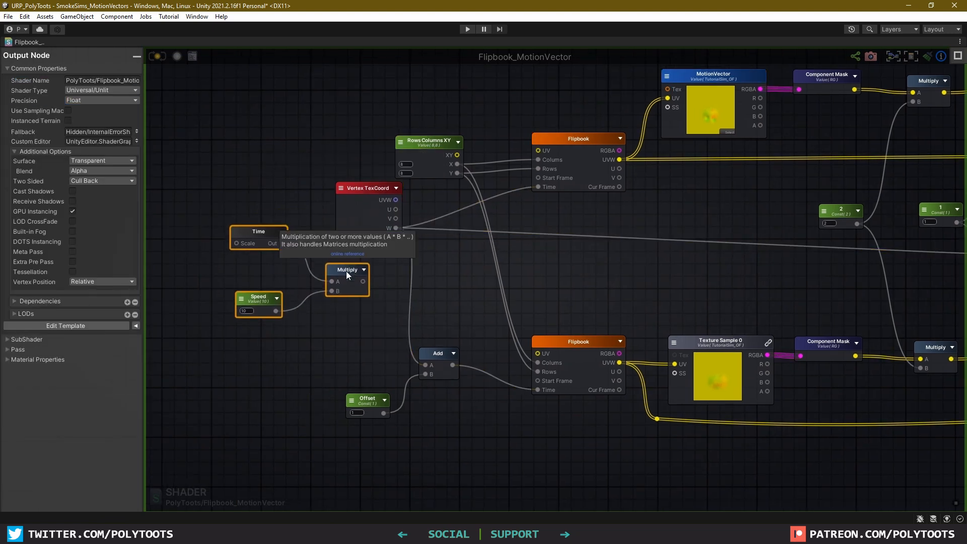
{"action": "key", "text": "Delete"}
{"action": "left_click_drag", "start_coordinate": [358, 200], "coordinate": [337, 225]}
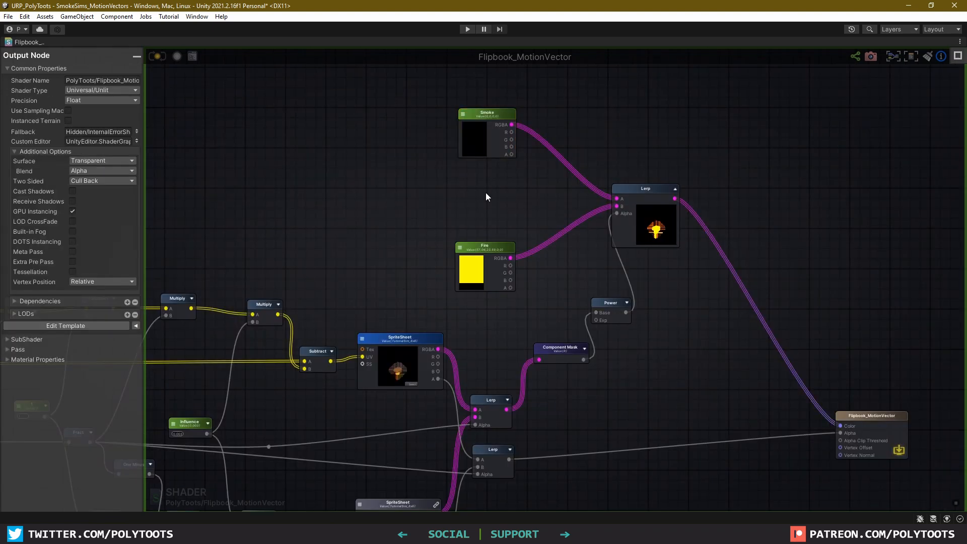
Set the Fire property's default colour to white (255, 255, 255) with an HDR intensity of about 6.25
{"action": "scroll", "coordinate": [486, 199], "scroll_direction": "up", "scroll_amount": 3}
{"action": "left_click", "coordinate": [462, 303]}
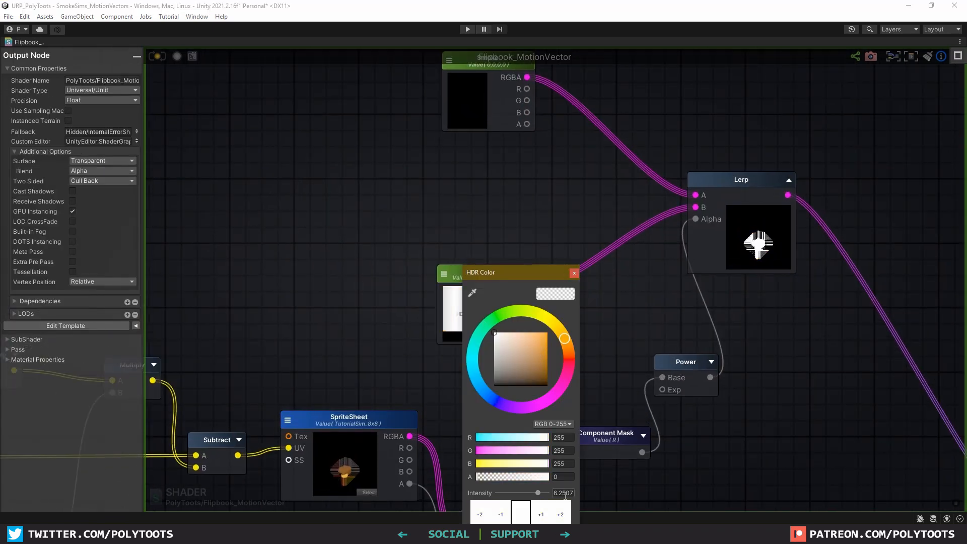
{"action": "left_click", "coordinate": [574, 274]}
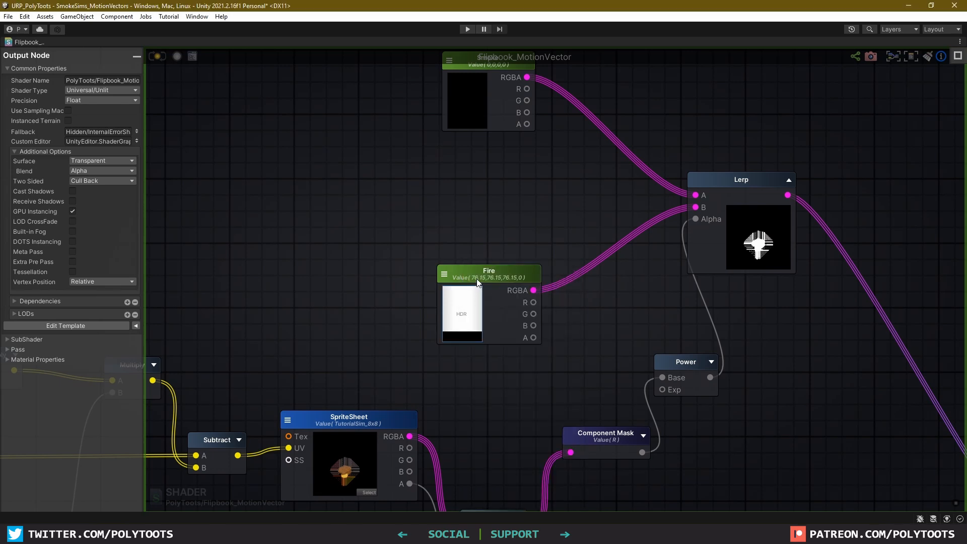
{"action": "left_click_drag", "start_coordinate": [478, 283], "coordinate": [483, 287]}
Add a Vertex Color node, multiply its RGBA with the Fire colour and feed the product into the Lerp's B
{"action": "right_click", "coordinate": [467, 212]}
{"action": "type", "text": "vertex col"}
{"action": "left_click", "coordinate": [481, 240]}
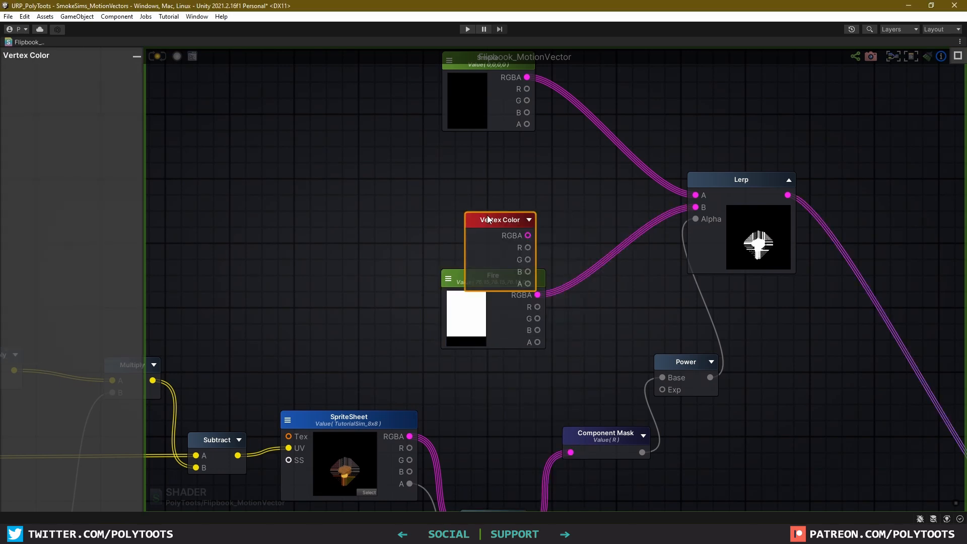
{"action": "left_click_drag", "start_coordinate": [490, 221], "coordinate": [579, 226]}
{"action": "left_click", "coordinate": [575, 204]}
{"action": "key", "text": "m"}
{"action": "left_click_drag", "start_coordinate": [540, 294], "coordinate": [587, 238]}
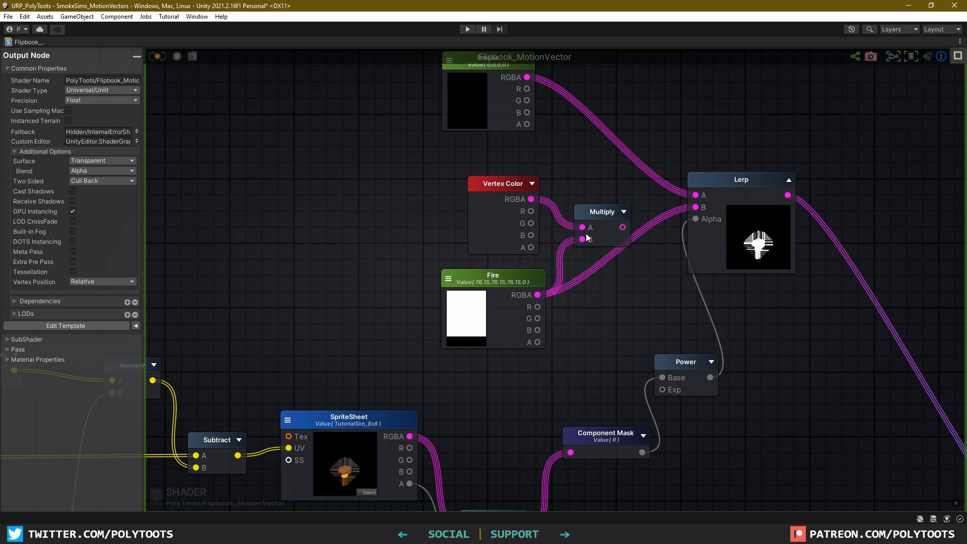
{"action": "left_click_drag", "start_coordinate": [689, 208], "coordinate": [695, 207]}
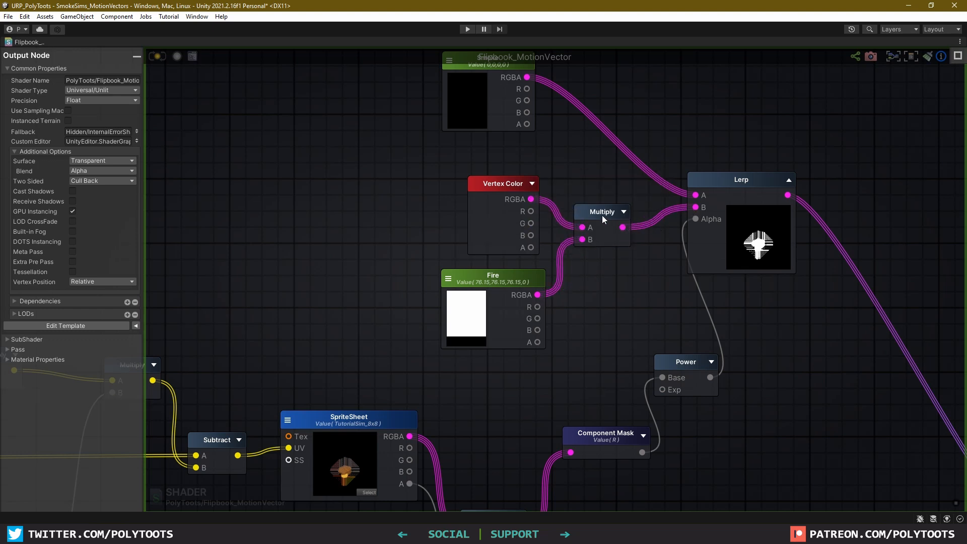
{"action": "left_click_drag", "start_coordinate": [602, 215], "coordinate": [602, 226]}
Insert a Multiply between the alpha Lerp and the output's Alpha, with a second Vertex Color's A as its B input
{"action": "scroll", "coordinate": [580, 265], "scroll_direction": "down", "scroll_amount": 5}
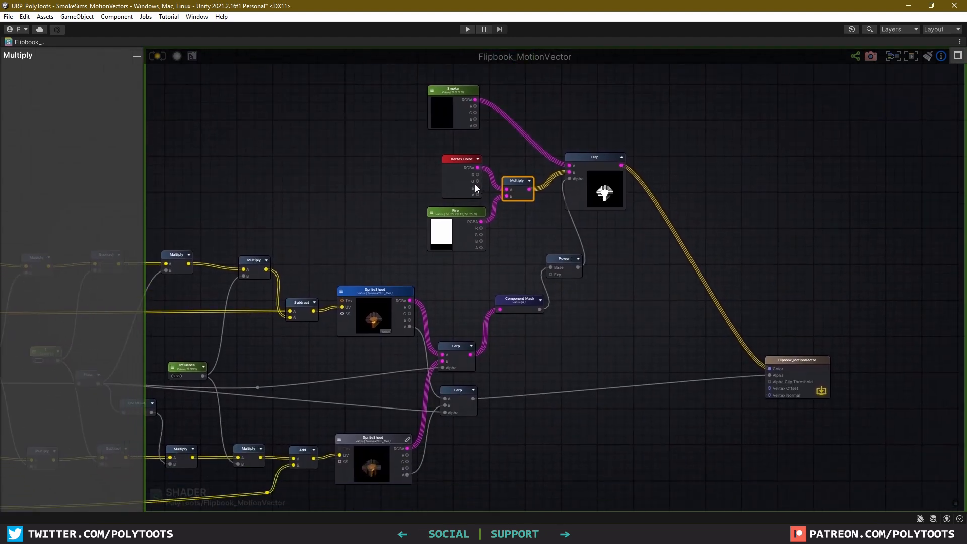
{"action": "scroll", "coordinate": [553, 344], "scroll_direction": "up", "scroll_amount": 1}
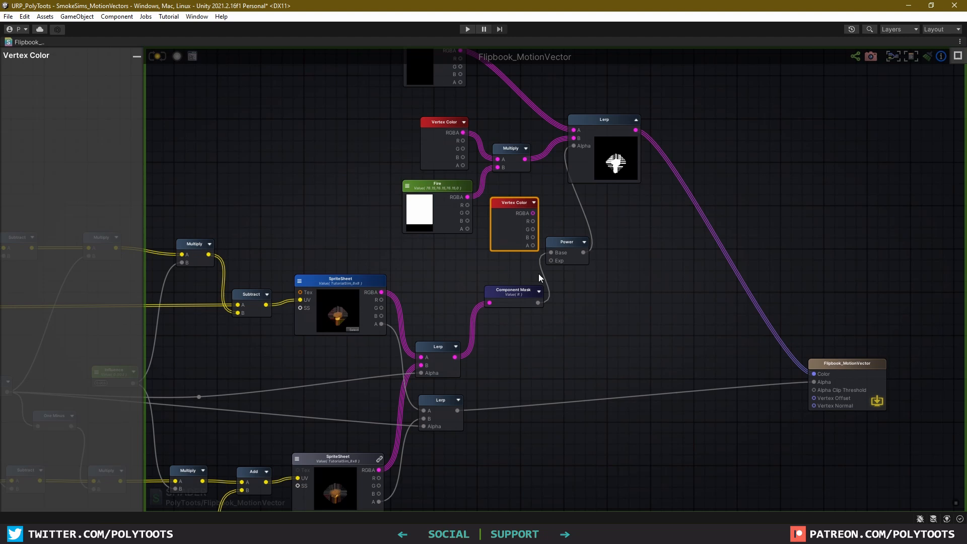
{"action": "left_click_drag", "start_coordinate": [539, 274], "coordinate": [493, 433]}
{"action": "key", "text": "m"}
{"action": "left_click", "coordinate": [596, 426]}
{"action": "left_click_drag", "start_coordinate": [607, 427], "coordinate": [605, 388]}
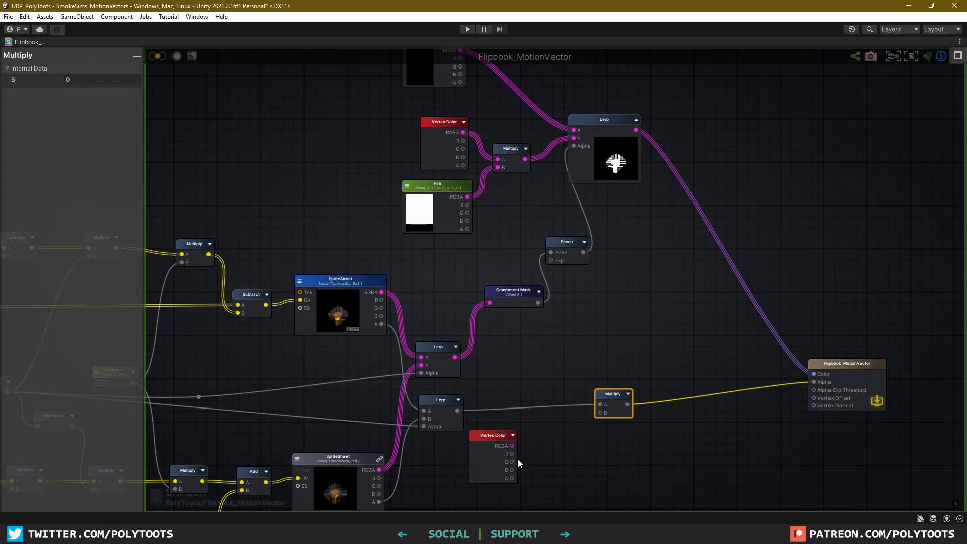
{"action": "left_click_drag", "start_coordinate": [513, 478], "coordinate": [601, 412]}
{"action": "left_click_drag", "start_coordinate": [513, 432], "coordinate": [535, 423]}
{"action": "left_click", "coordinate": [303, 154]}
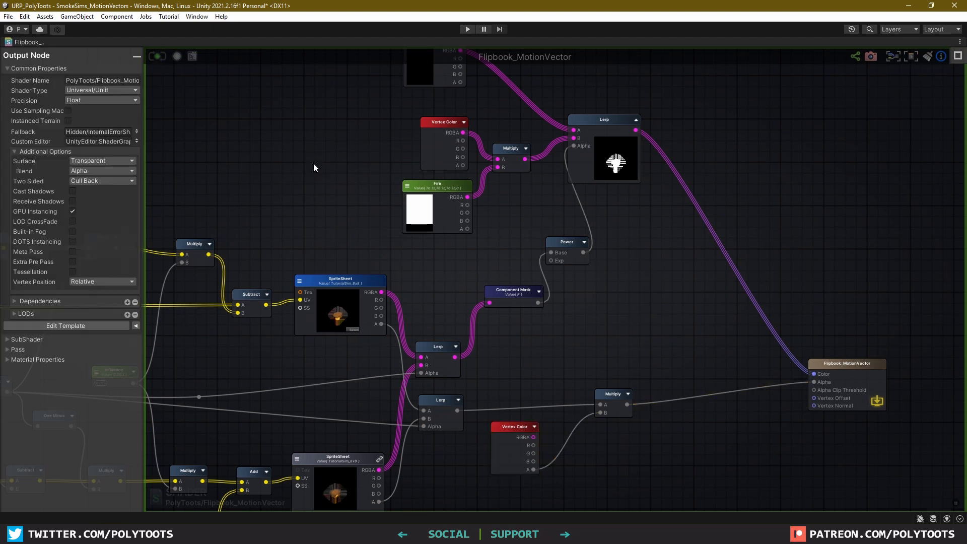
Close the Flipbook_MotionVector shader graph and delete the test Plane from the scene
{"action": "key", "text": "shift+space"}
{"action": "middle_click_drag", "start_coordinate": [471, 420], "coordinate": [511, 372]}
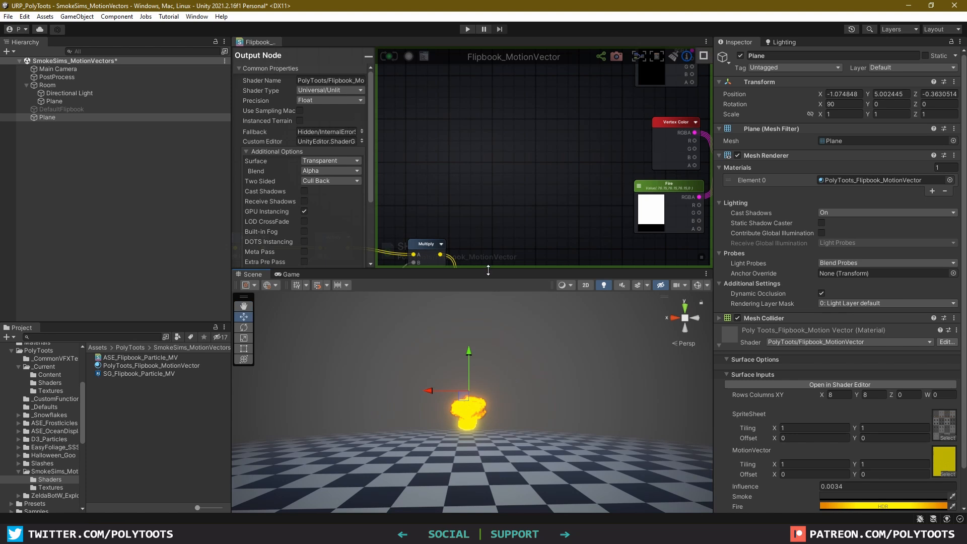
{"action": "right_click", "coordinate": [271, 44]}
{"action": "left_click", "coordinate": [291, 59]}
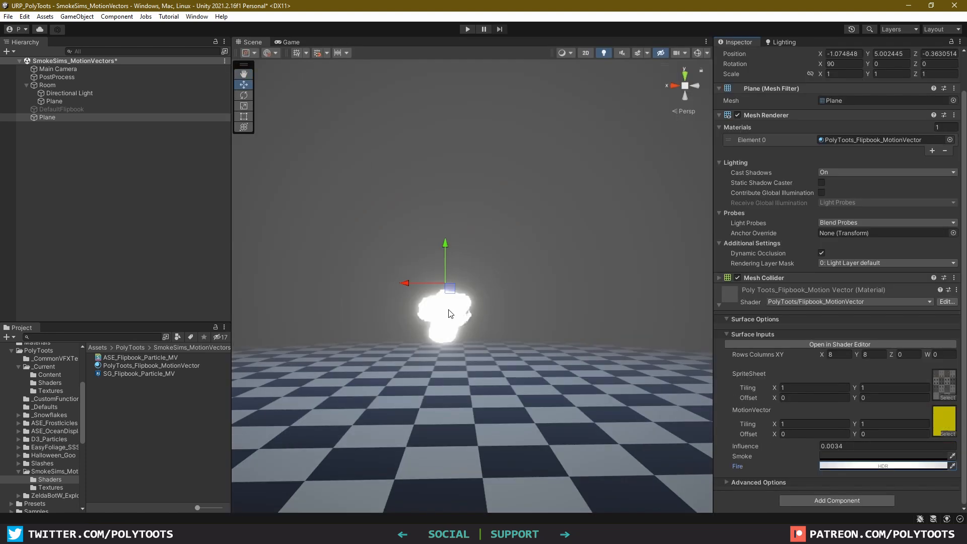
{"action": "key", "text": "Delete"}
Create a Particle System in the scene and set its emission Rate over Time to 1
{"action": "right_click", "coordinate": [101, 168]}
{"action": "mouse_move", "coordinate": [157, 308]}
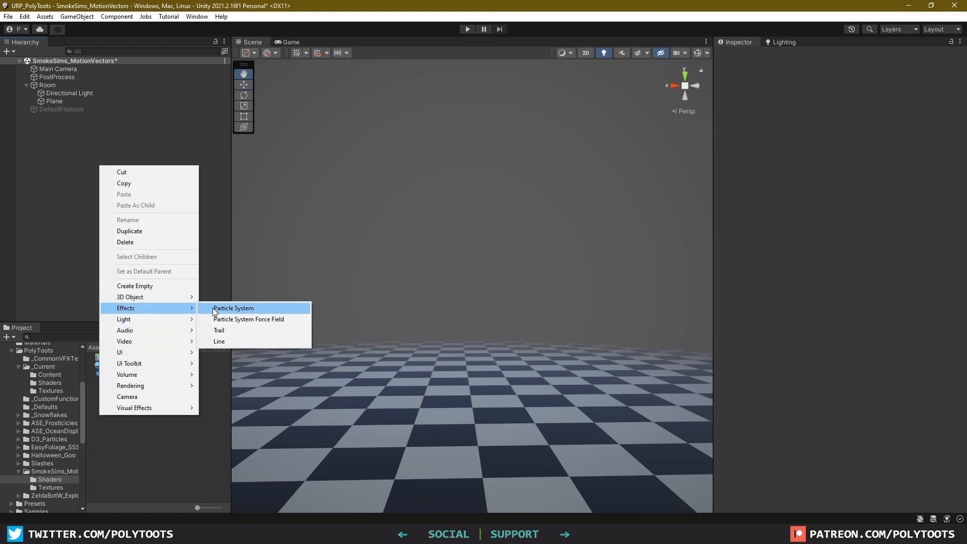
{"action": "left_click", "coordinate": [224, 307]}
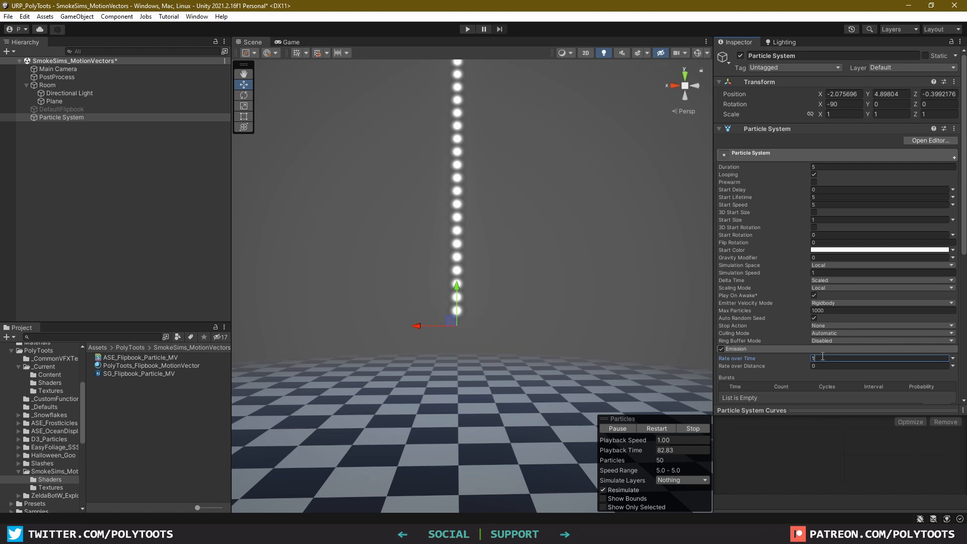
Set the Particle System's Duration to 1, Start Lifetime to 1 and Start Speed to 0
{"action": "left_click", "coordinate": [835, 167]}
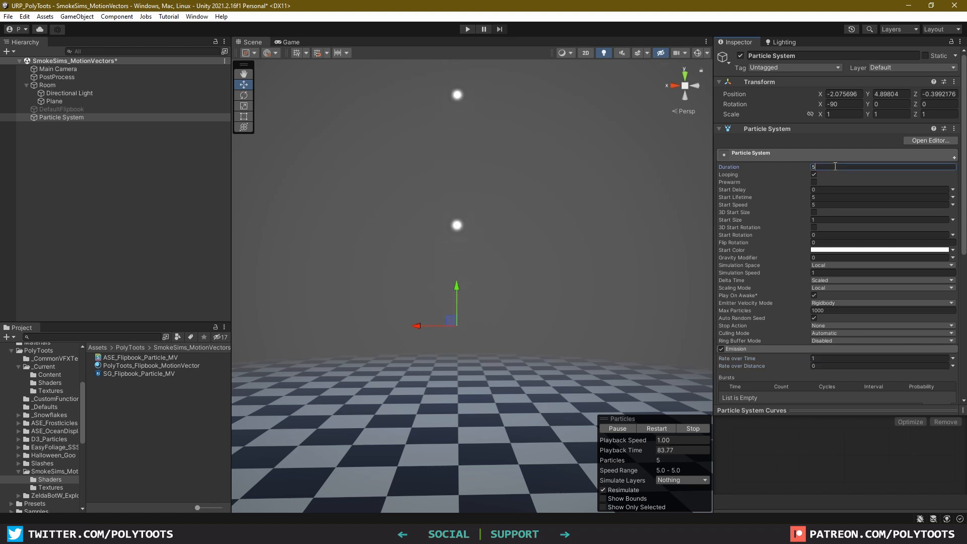
{"action": "type", "text": "1"}
{"action": "left_click", "coordinate": [825, 197]}
{"action": "type", "text": "1"}
{"action": "left_click", "coordinate": [823, 204]}
{"action": "type", "text": "0"}
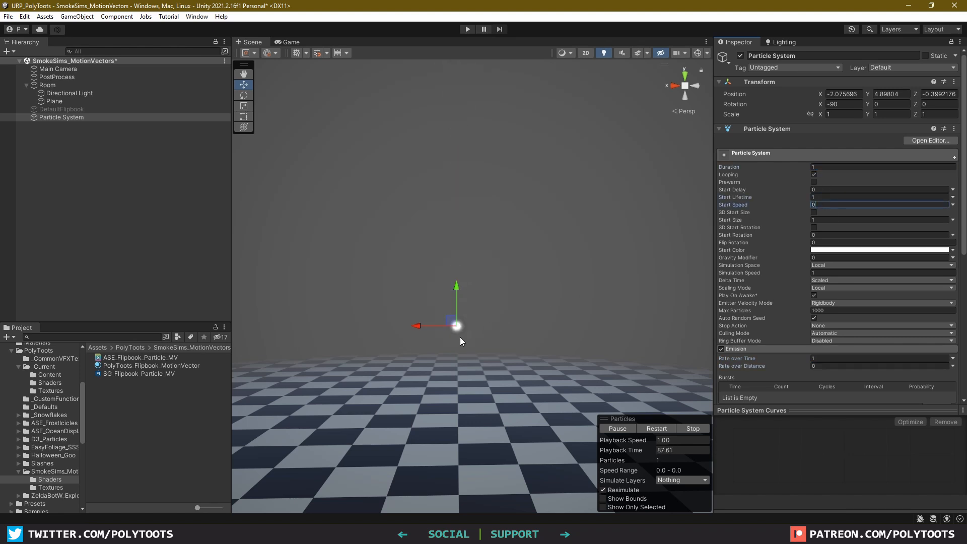
Set the particle's Start Size to 6 and apply the PolyToots_Flipbook_MotionVector material to it
{"action": "scroll", "coordinate": [449, 331], "scroll_direction": "up", "scroll_amount": 3}
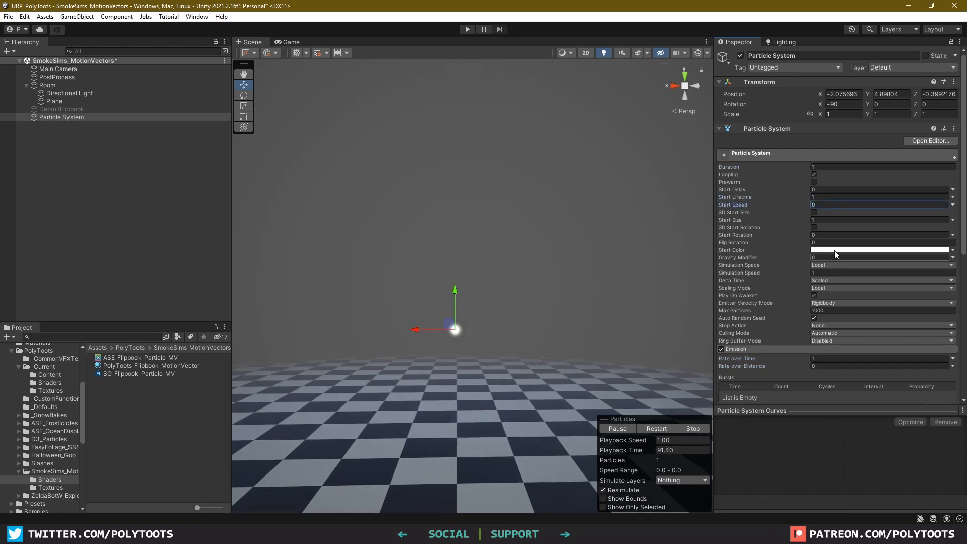
{"action": "left_click", "coordinate": [835, 219]}
{"action": "type", "text": "6"}
{"action": "key", "text": "Tab"}
{"action": "middle_click_drag", "start_coordinate": [493, 325], "coordinate": [505, 301]}
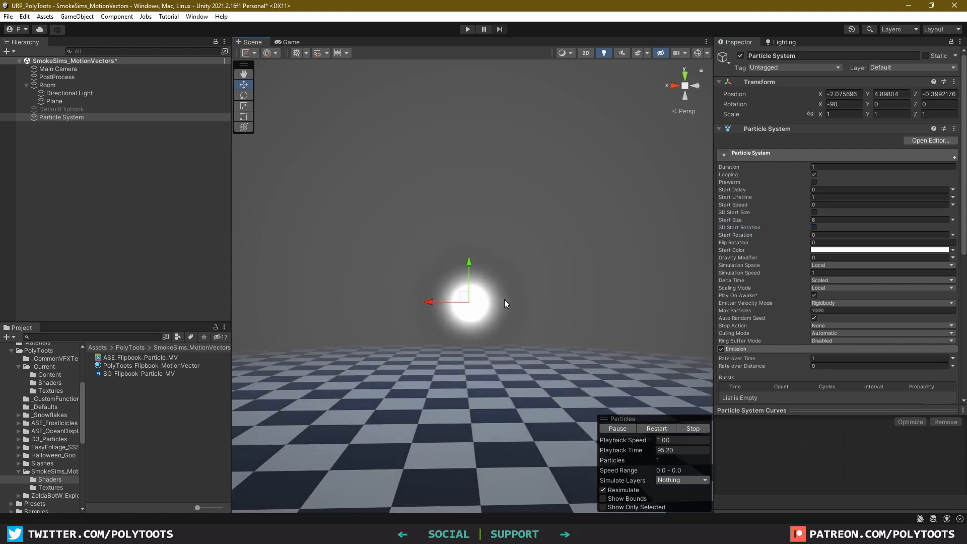
{"action": "left_click_drag", "start_coordinate": [146, 366], "coordinate": [519, 305]}
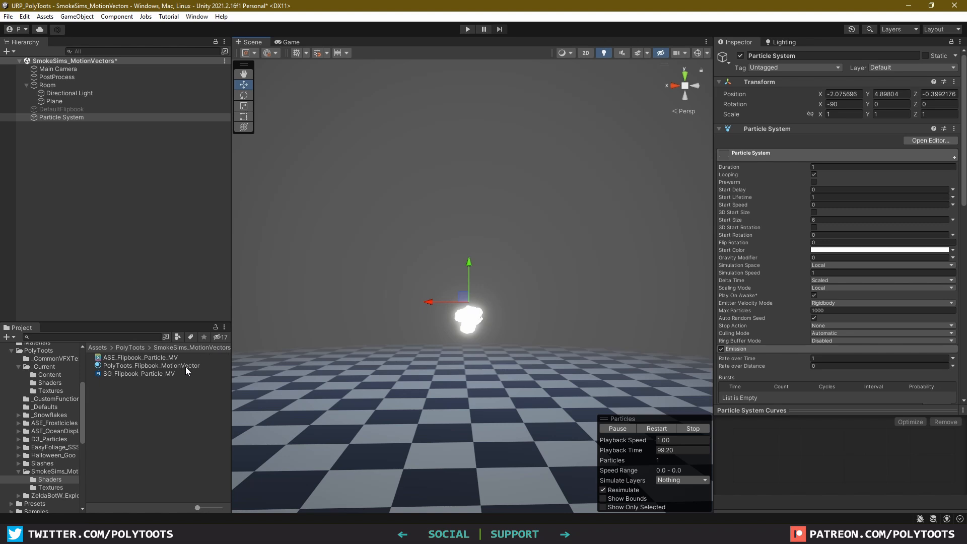
Enable Color over Lifetime on the Particle System and colour its gradient orange (FF7700)
{"action": "scroll", "coordinate": [794, 289], "scroll_direction": "down", "scroll_amount": 5}
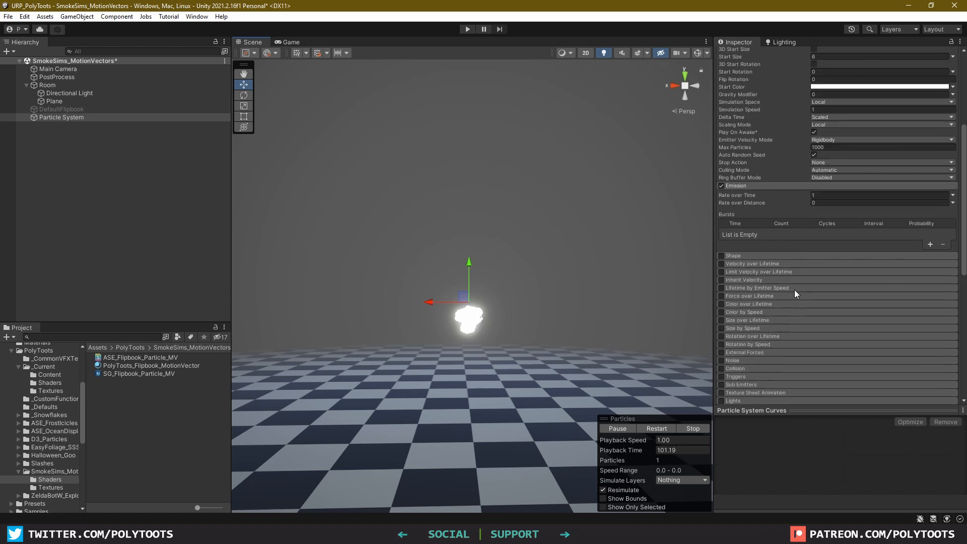
{"action": "left_click", "coordinate": [737, 158]}
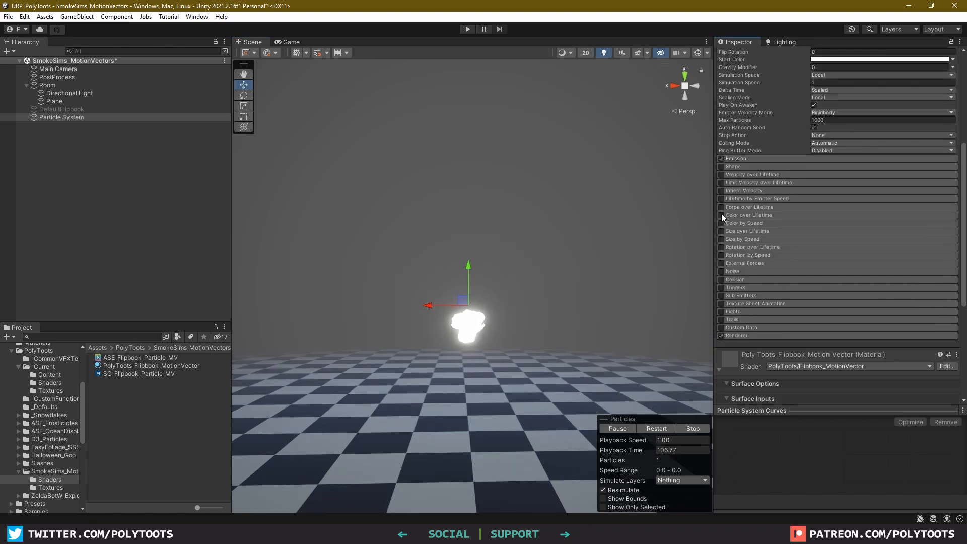
{"action": "left_click", "coordinate": [722, 214]}
{"action": "left_click", "coordinate": [840, 224]}
{"action": "left_click", "coordinate": [789, 308]}
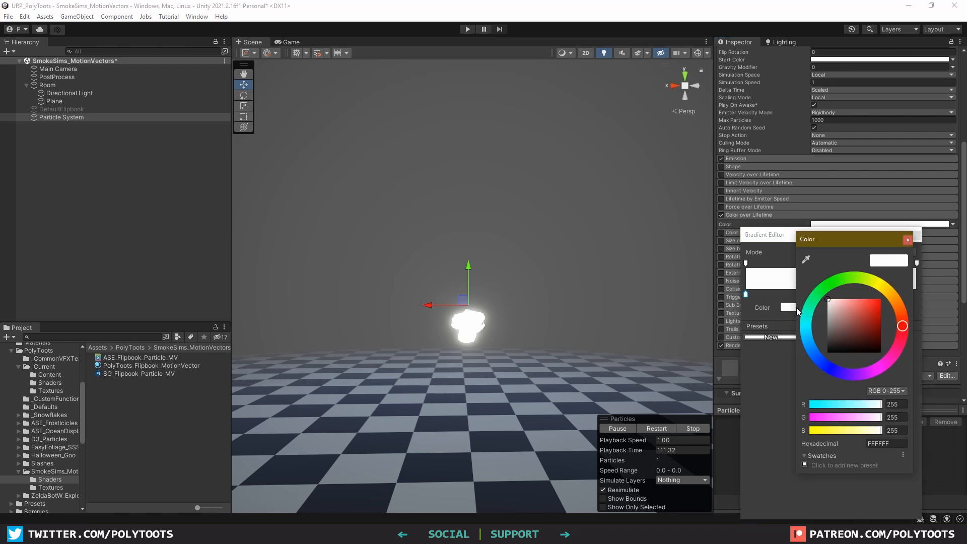
{"action": "mouse_move", "coordinate": [902, 312]}
{"action": "left_mouse_down"}
{"action": "mouse_move", "coordinate": [890, 300]}
{"action": "mouse_move", "coordinate": [902, 315]}
{"action": "left_mouse_up"}
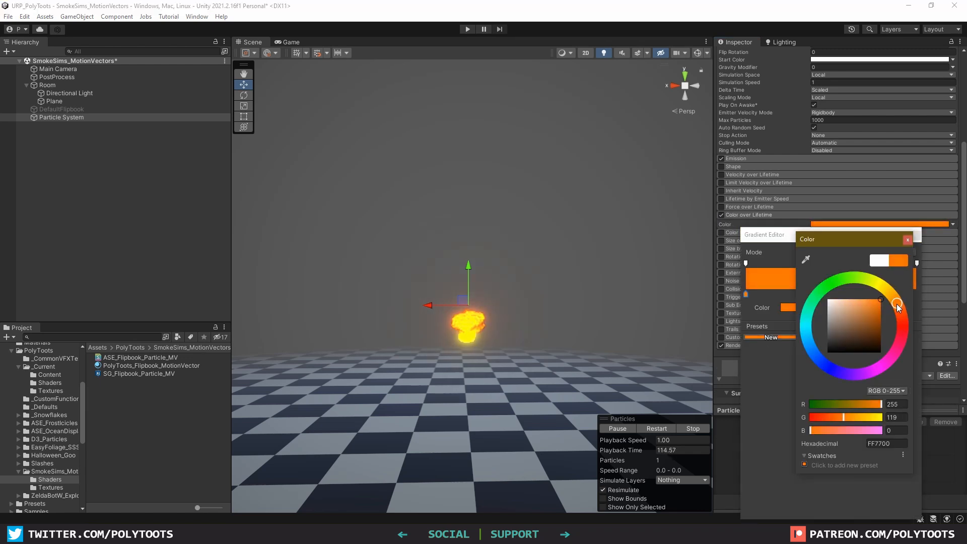
Add an alpha key of 255 at 44.4% to the gradient and set the end key's alpha to 0
{"action": "left_click", "coordinate": [747, 262]}
{"action": "left_click_drag", "start_coordinate": [802, 306], "coordinate": [826, 309]}
{"action": "left_click", "coordinate": [821, 263]}
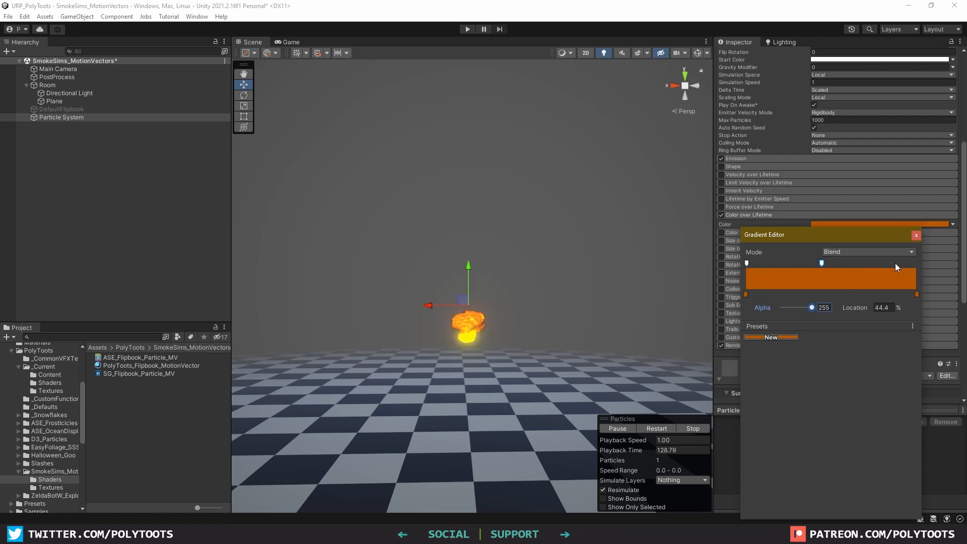
{"action": "left_click_drag", "start_coordinate": [805, 307], "coordinate": [781, 307]}
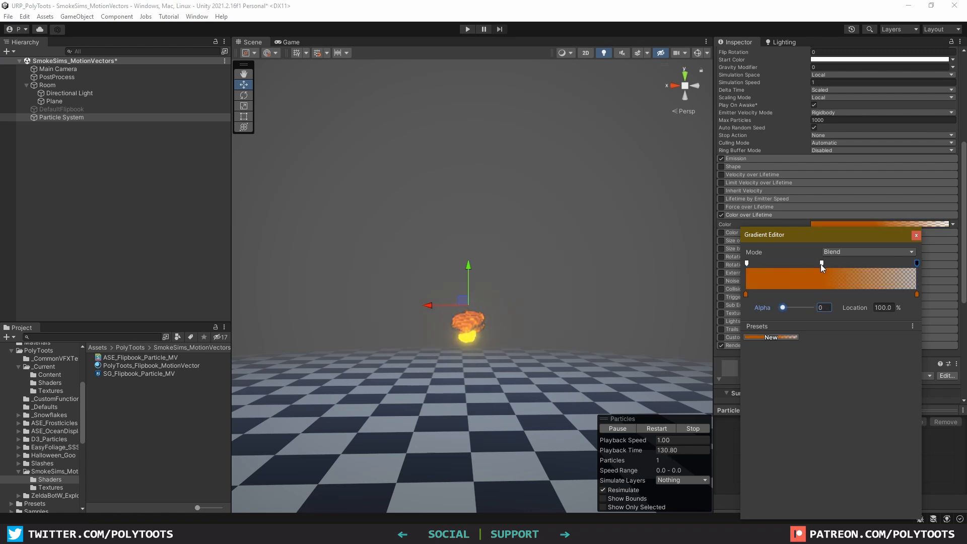
Move the Color over Lifetime gradient's middle alpha key closer to the end key and close the gradient editor
{"action": "left_click_drag", "start_coordinate": [821, 263], "coordinate": [854, 263]}
{"action": "key", "text": "Escape"}
Enable Custom Vertex Streams in the Particle System's Renderer module and add the Custom1.x stream after UV
{"action": "scroll", "coordinate": [794, 264], "scroll_direction": "down", "scroll_amount": 5}
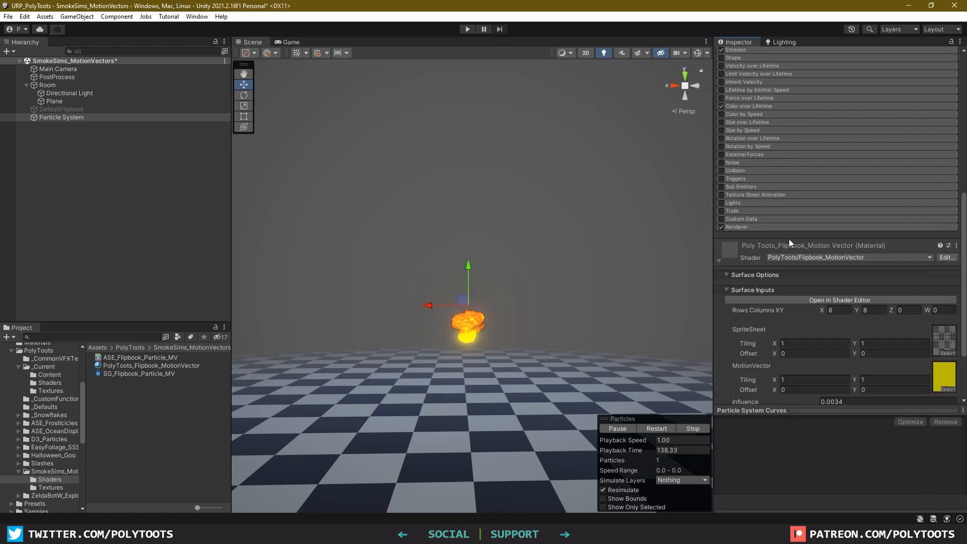
{"action": "left_click", "coordinate": [739, 228]}
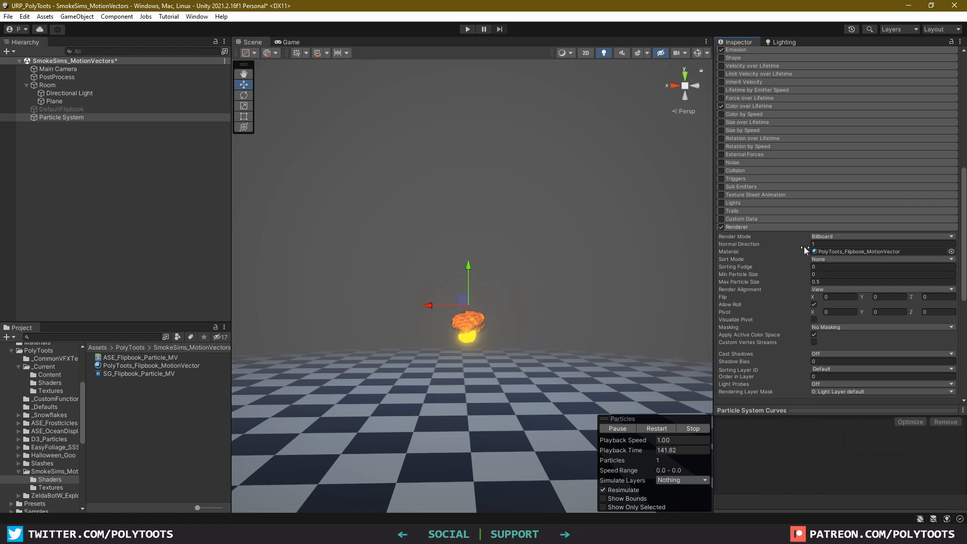
{"action": "scroll", "coordinate": [804, 246], "scroll_direction": "down", "scroll_amount": 3}
{"action": "left_click", "coordinate": [814, 288]}
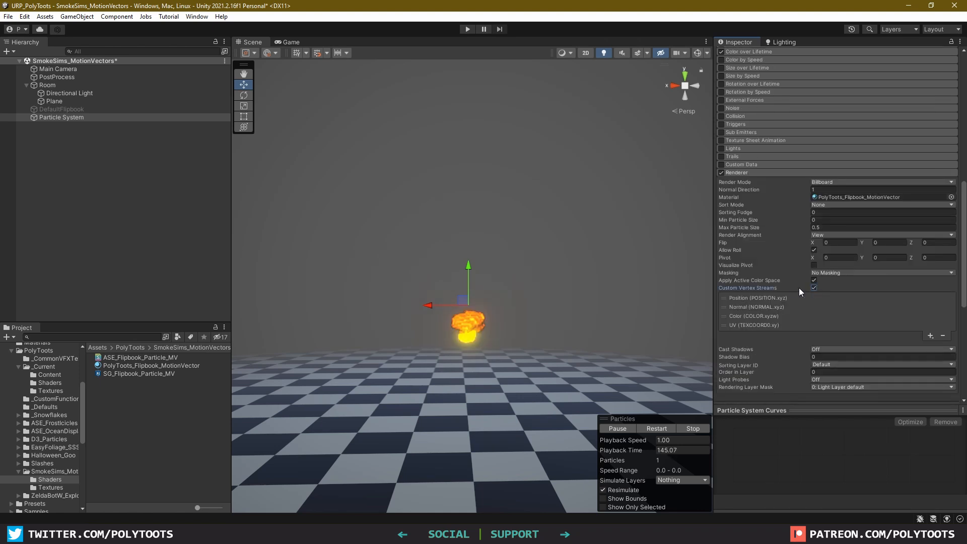
{"action": "left_click", "coordinate": [931, 336]}
{"action": "mouse_move", "coordinate": [921, 452]}
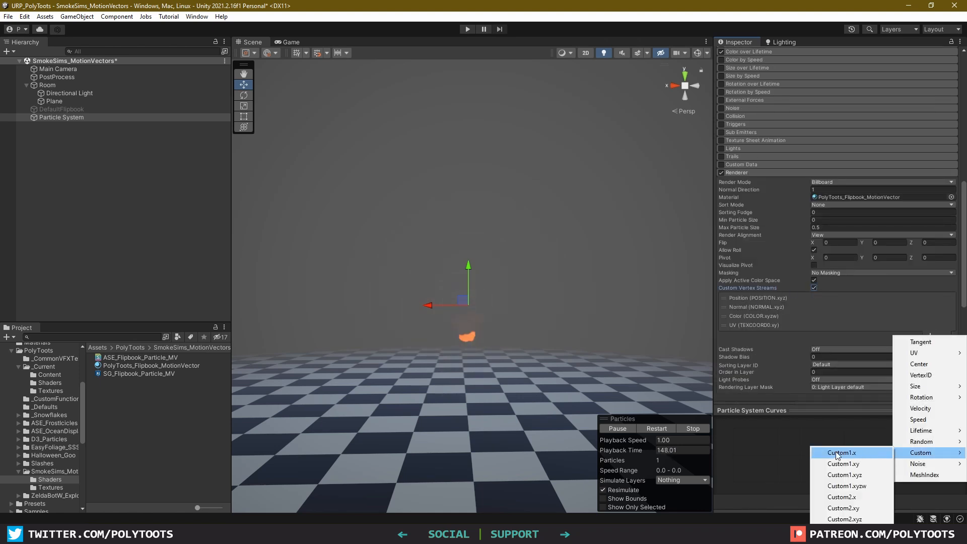
{"action": "left_click", "coordinate": [838, 453]}
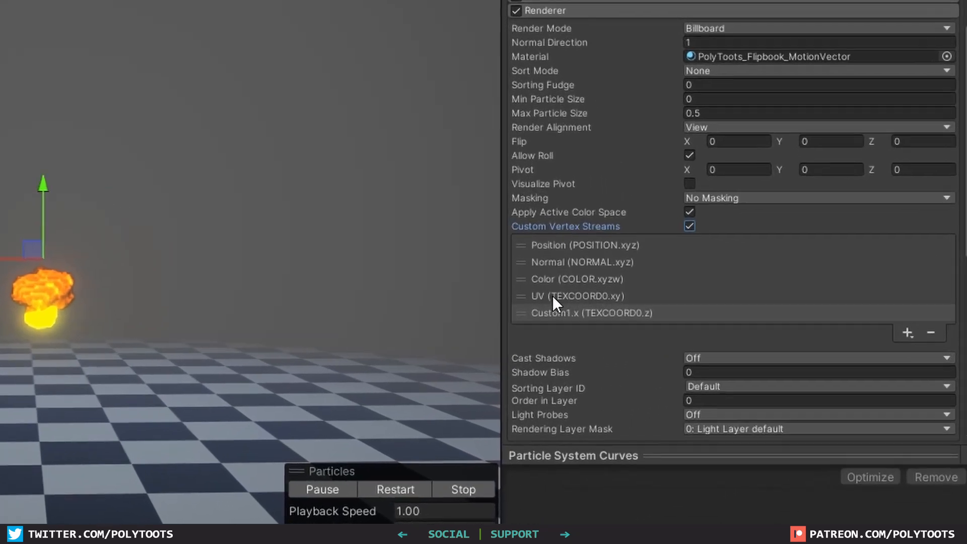
{"action": "left_click", "coordinate": [750, 325]}
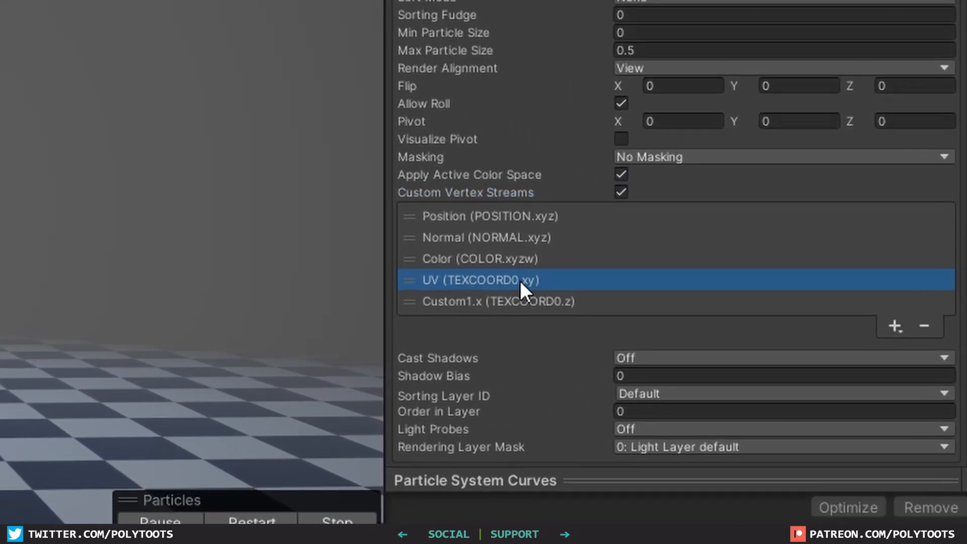
{"action": "left_click", "coordinate": [524, 303]}
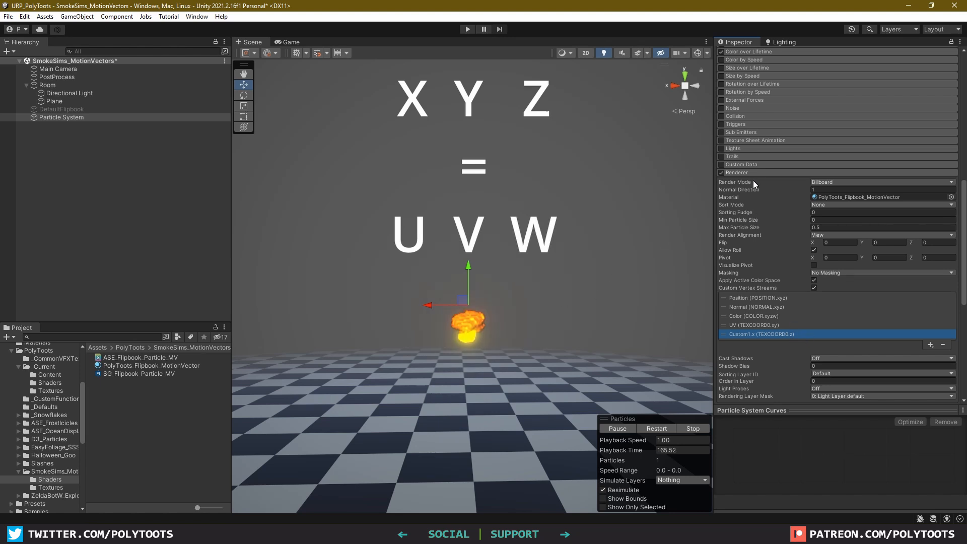
Enable the Custom Data module and set Custom1 to Vector mode with 1 component
{"action": "left_click", "coordinate": [742, 165]}
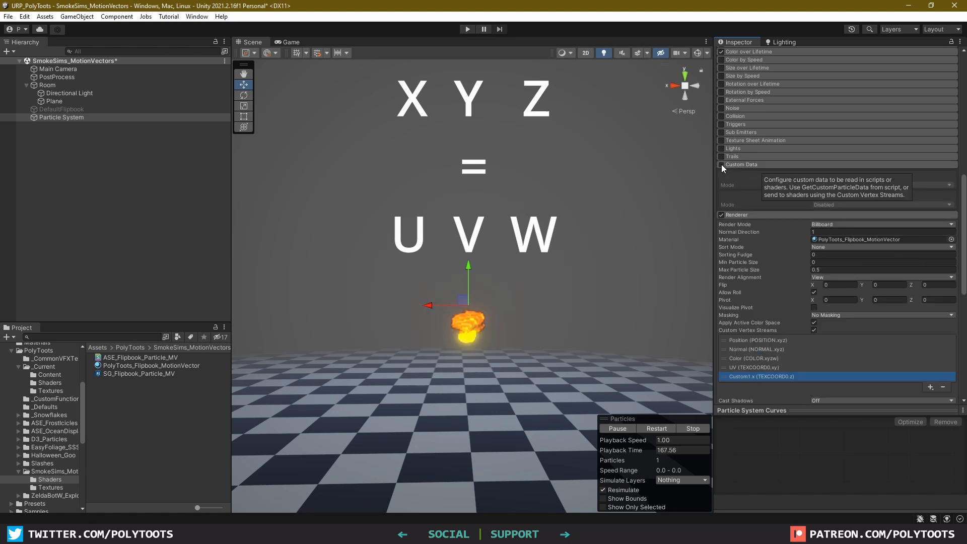
{"action": "left_click", "coordinate": [721, 164]}
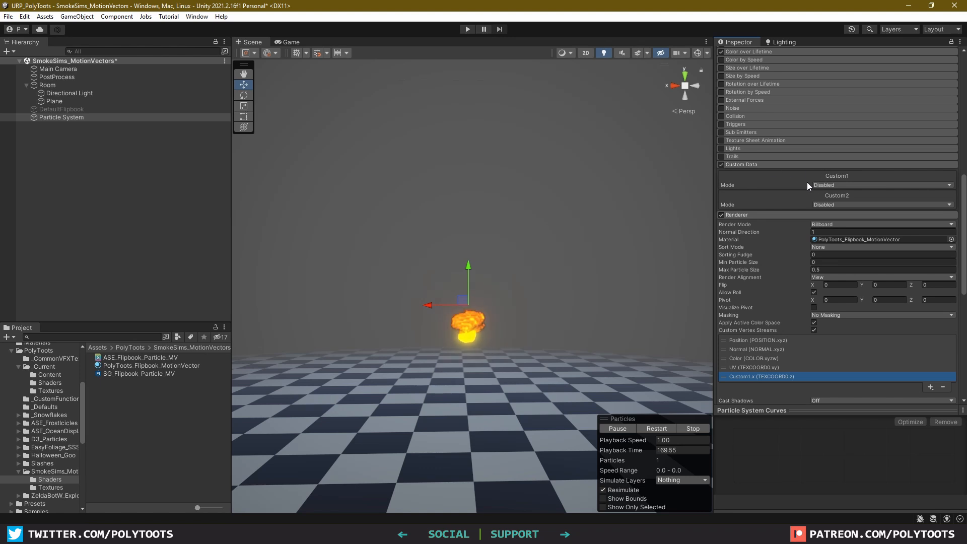
{"action": "left_click", "coordinate": [831, 185]}
{"action": "left_click", "coordinate": [832, 202]}
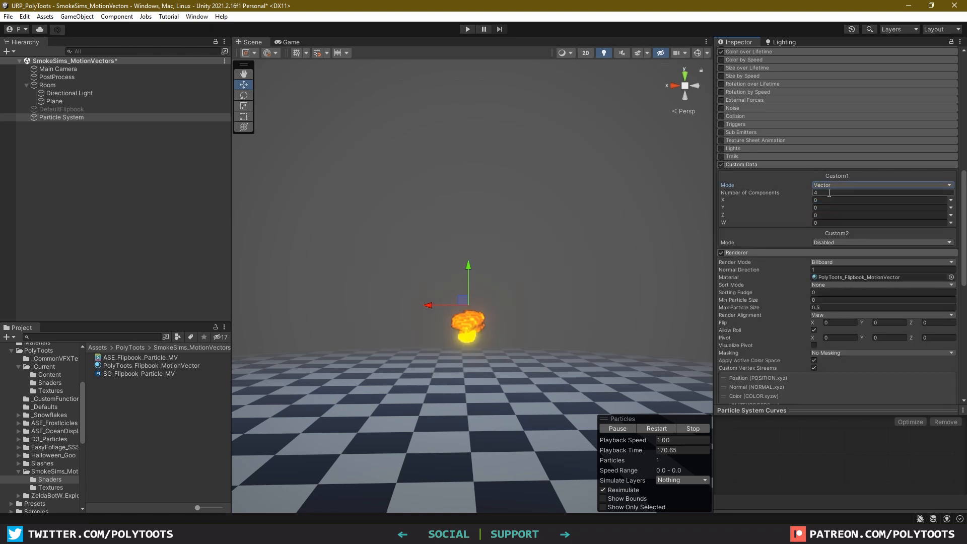
{"action": "left_click", "coordinate": [830, 193]}
{"action": "type", "text": "1"}
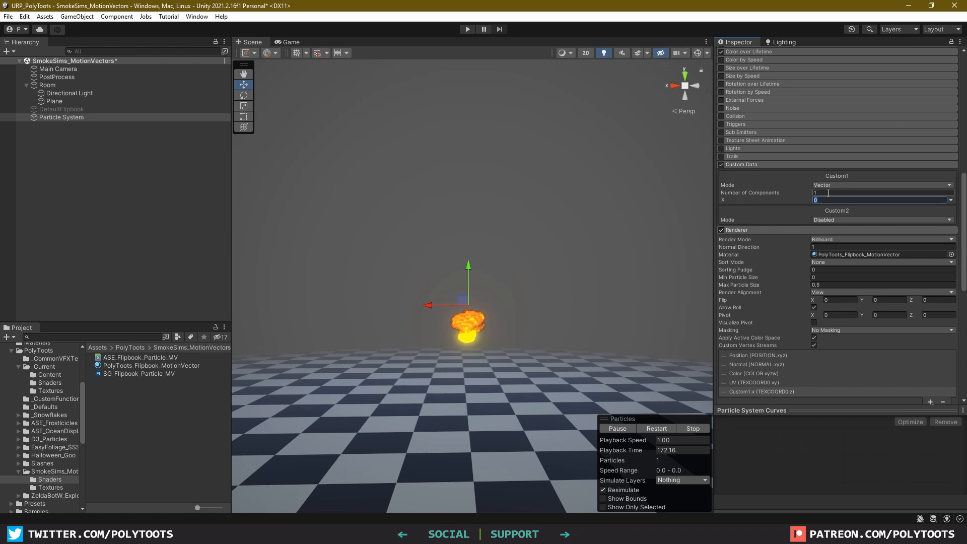
Try out different Custom1 X values on the flipbook, and switch X to a linear curve rising from 0 to 64
{"action": "left_click", "coordinate": [778, 198]}
{"action": "left_click_drag", "start_coordinate": [782, 198], "coordinate": [950, 201]}
{"action": "left_click", "coordinate": [950, 201]}
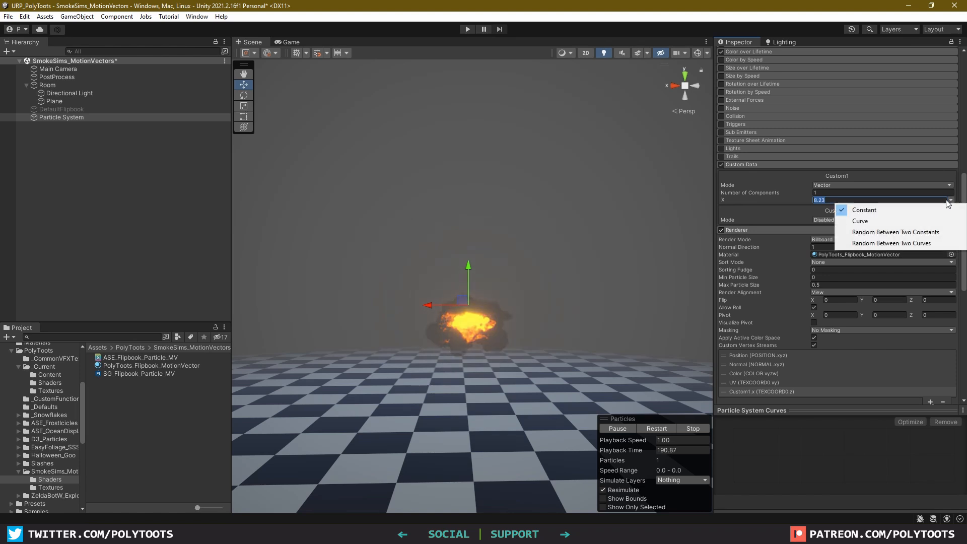
{"action": "left_click", "coordinate": [857, 217]}
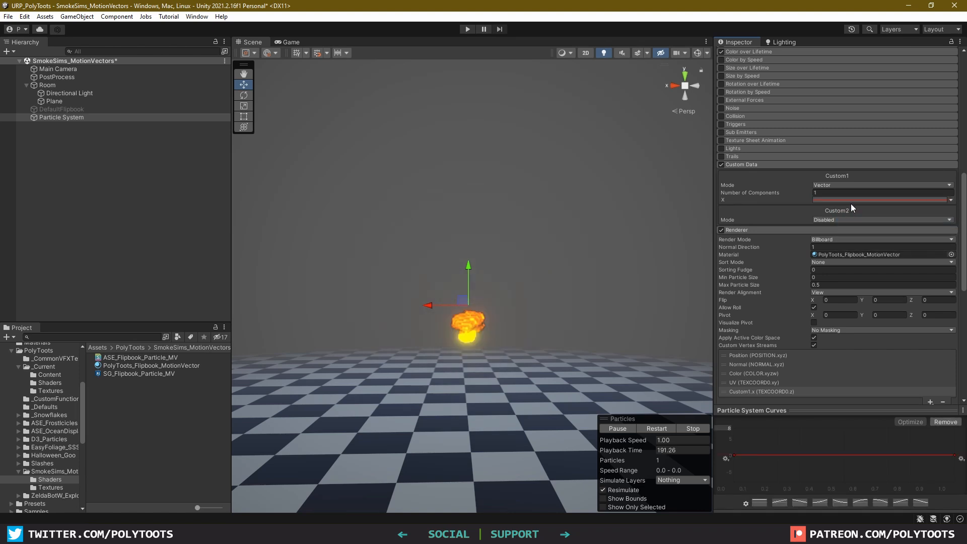
{"action": "left_click", "coordinate": [780, 503]}
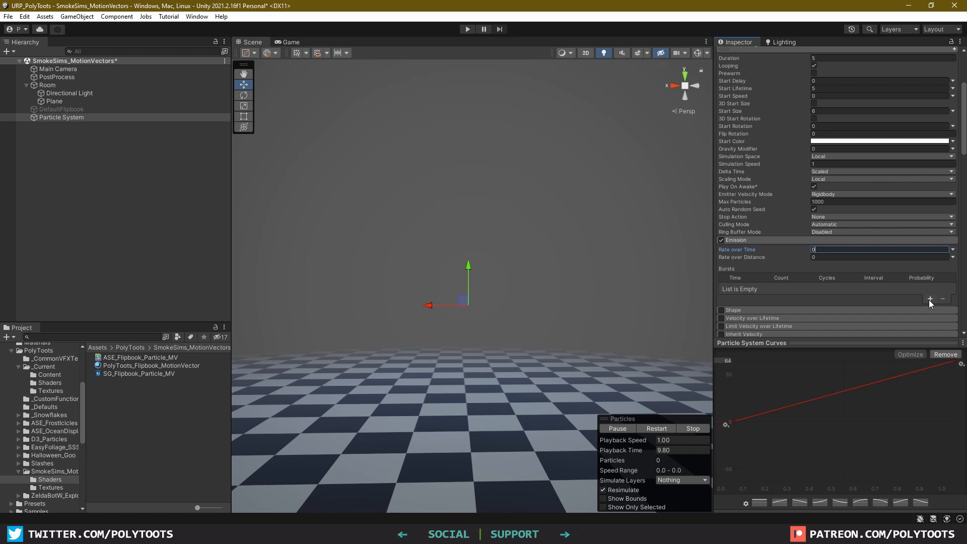
Add an emission burst with a Count of 1 and set the particle's Start Lifetime to 15
{"action": "left_click", "coordinate": [930, 300]}
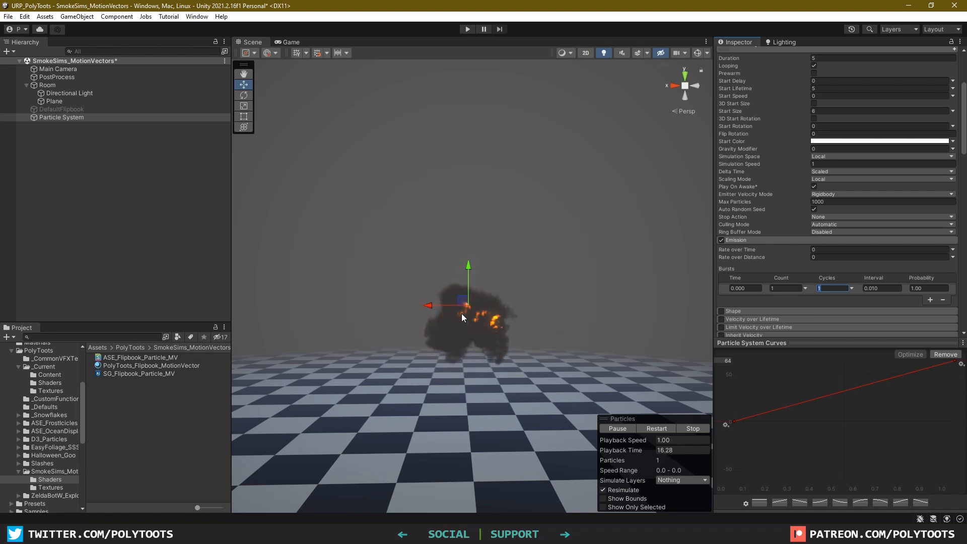
{"action": "scroll", "coordinate": [825, 191], "scroll_direction": "up", "scroll_amount": 3}
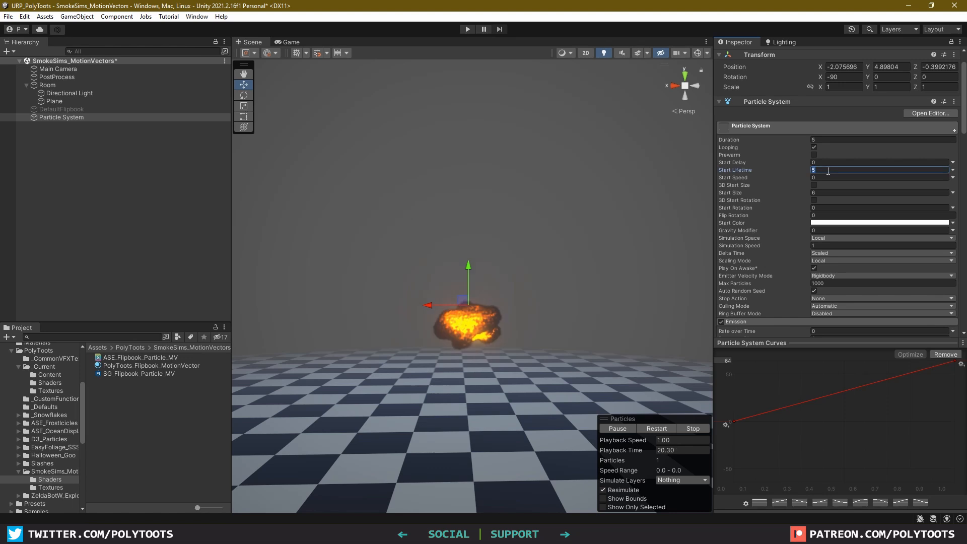
{"action": "left_click", "coordinate": [828, 171]}
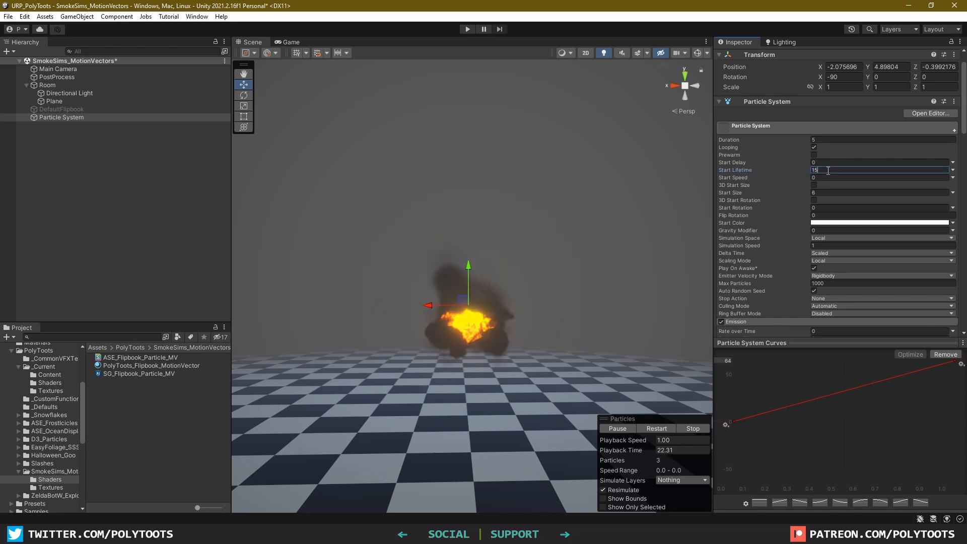
{"action": "type", "text": "15"}
{"action": "key", "text": "Tab"}
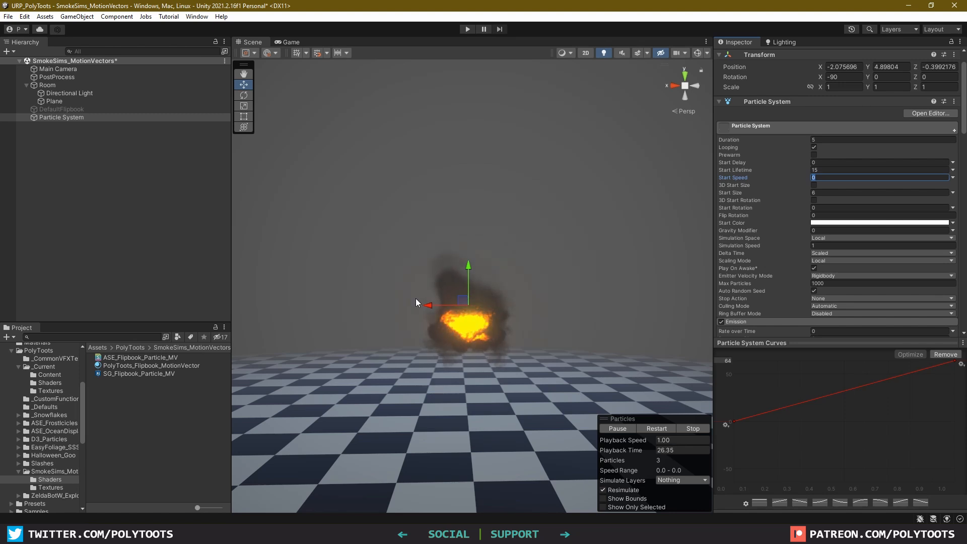
Set the Renderer module's Sort Mode to Youngest in Front
{"action": "scroll", "coordinate": [459, 325], "scroll_direction": "up", "scroll_amount": 1}
{"action": "middle_click_drag", "start_coordinate": [488, 337], "coordinate": [494, 337]}
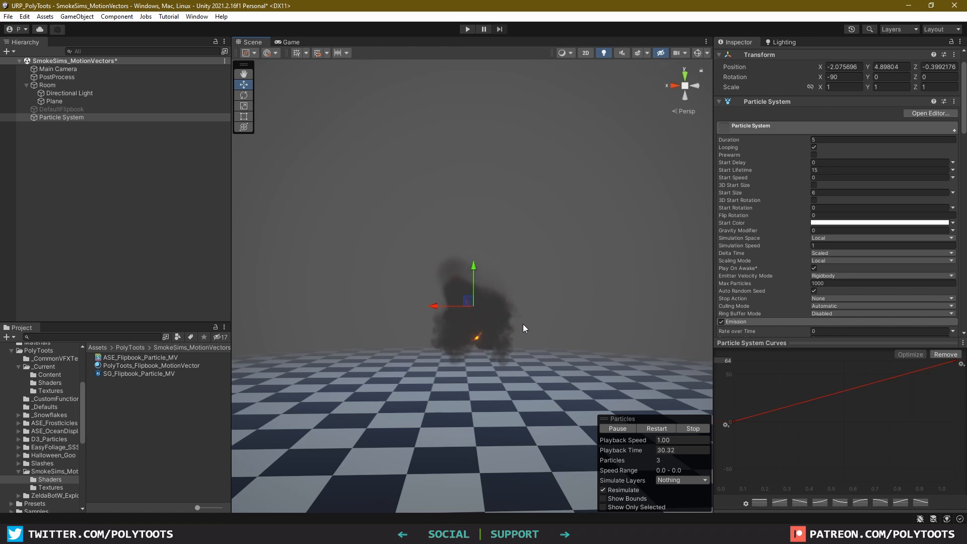
{"action": "left_click_drag", "start_coordinate": [520, 324], "coordinate": [539, 348], "text": "alt"}
{"action": "scroll", "coordinate": [844, 229], "scroll_direction": "down", "scroll_amount": 15}
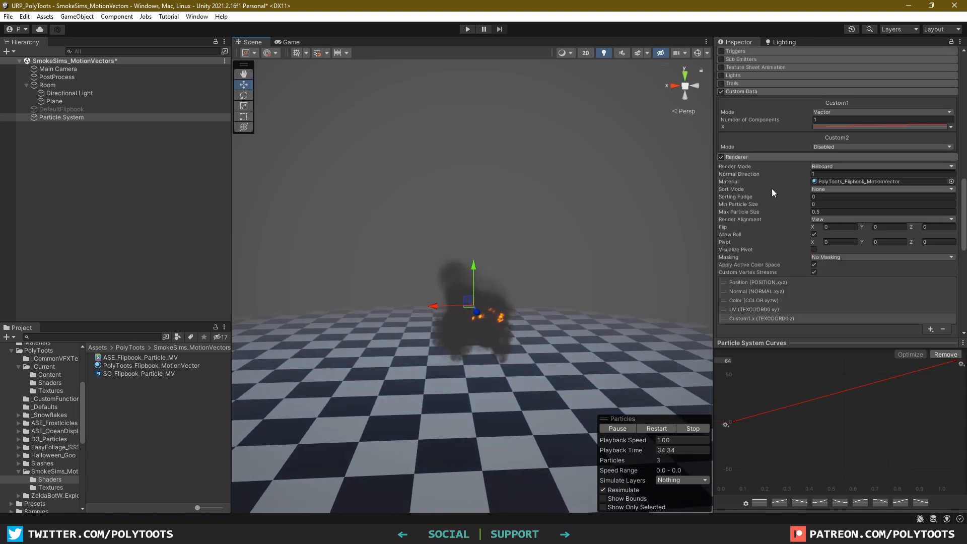
{"action": "left_click", "coordinate": [823, 191]}
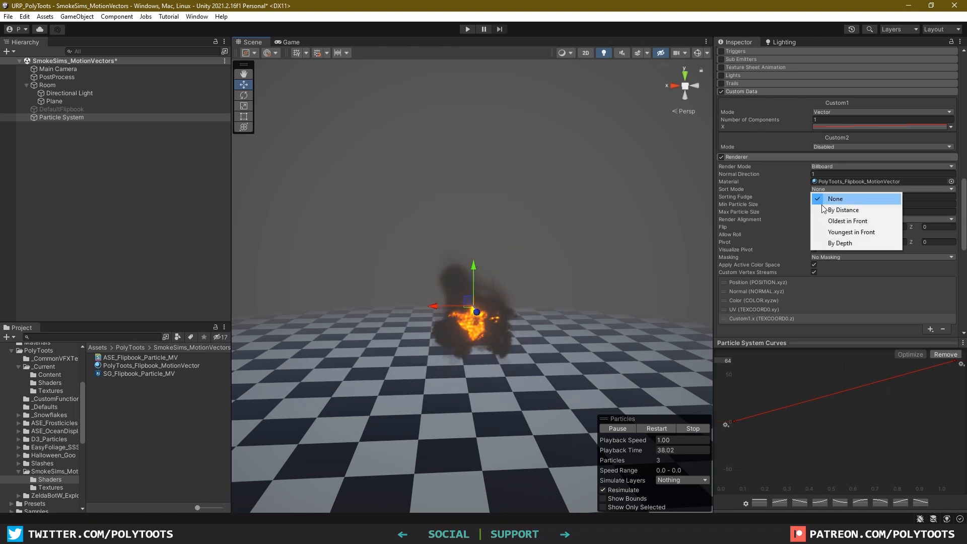
{"action": "left_click", "coordinate": [830, 233]}
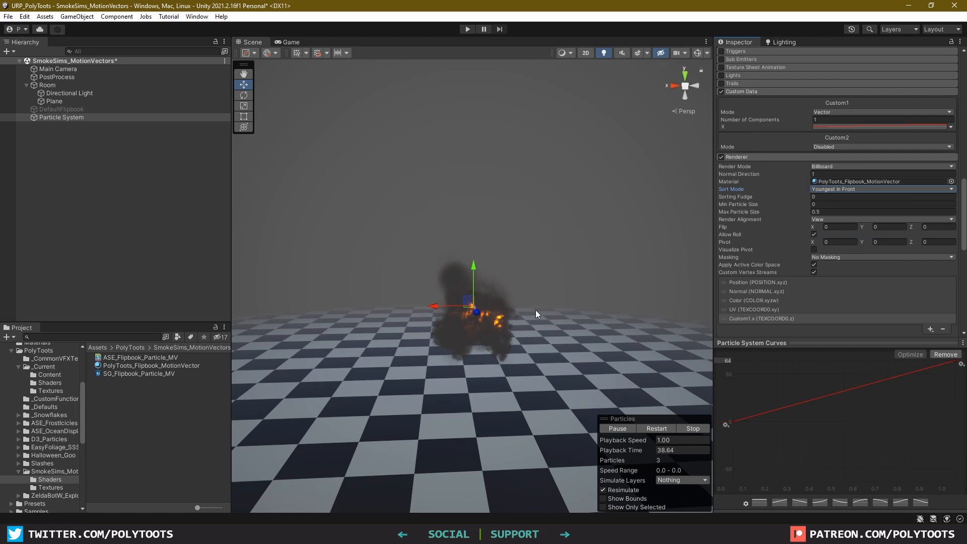
{"action": "scroll", "coordinate": [835, 216], "scroll_direction": "up", "scroll_amount": 10}
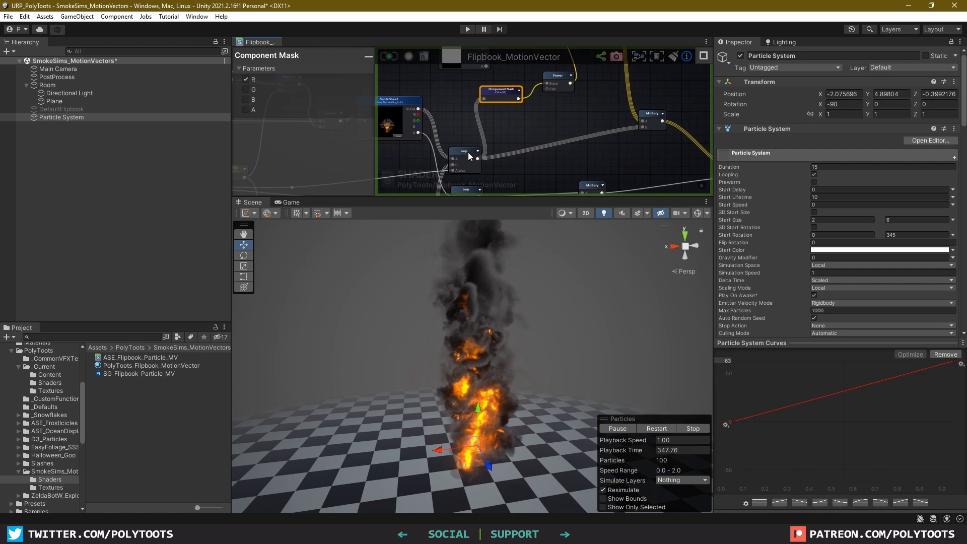
Nudge the Lerp node beside the SpriteSheet sampler slightly upward in the Flipbook_MotionVector graph
{"action": "mouse_move", "coordinate": [467, 152]}
{"action": "left_mouse_down"}
{"action": "mouse_move", "coordinate": [471, 139]}
{"action": "mouse_move", "coordinate": [463, 150]}
{"action": "mouse_move", "coordinate": [471, 149]}
{"action": "left_mouse_up"}
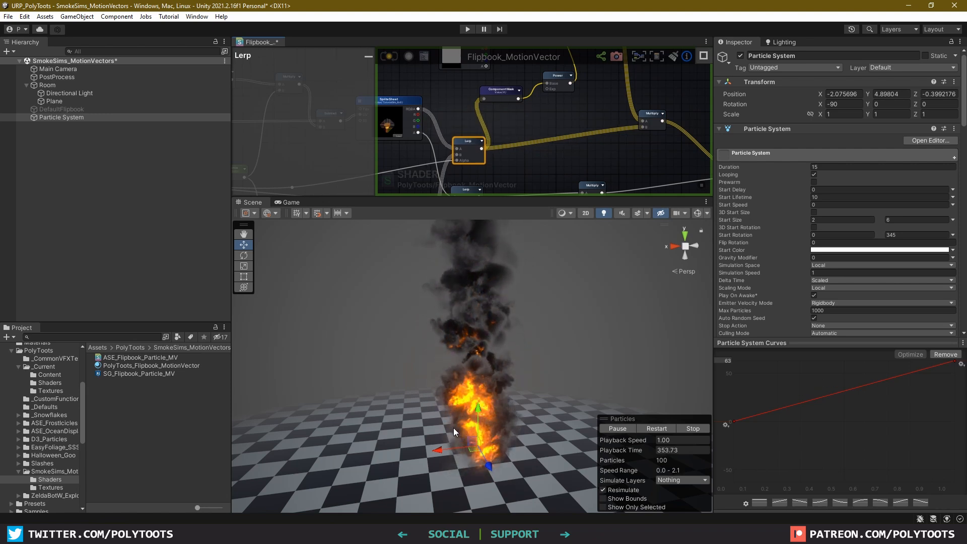
{"action": "left_click_drag", "start_coordinate": [483, 409], "coordinate": [465, 397], "text": "alt"}
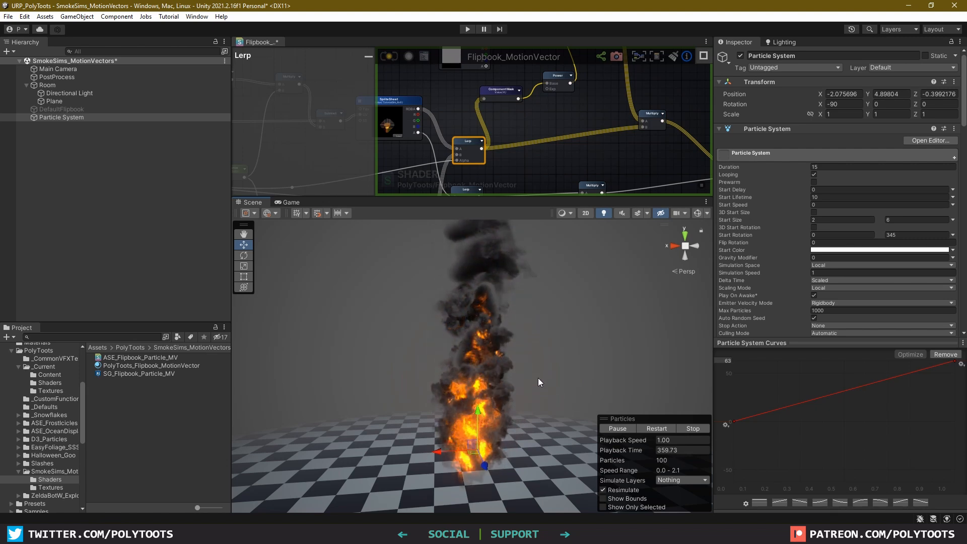
{"action": "mouse_move", "coordinate": [527, 346]}
{"action": "left_mouse_down", "text": "alt"}
{"action": "mouse_move", "coordinate": [529, 356]}
{"action": "mouse_move", "coordinate": [533, 343]}
{"action": "left_mouse_up", "text": "alt"}
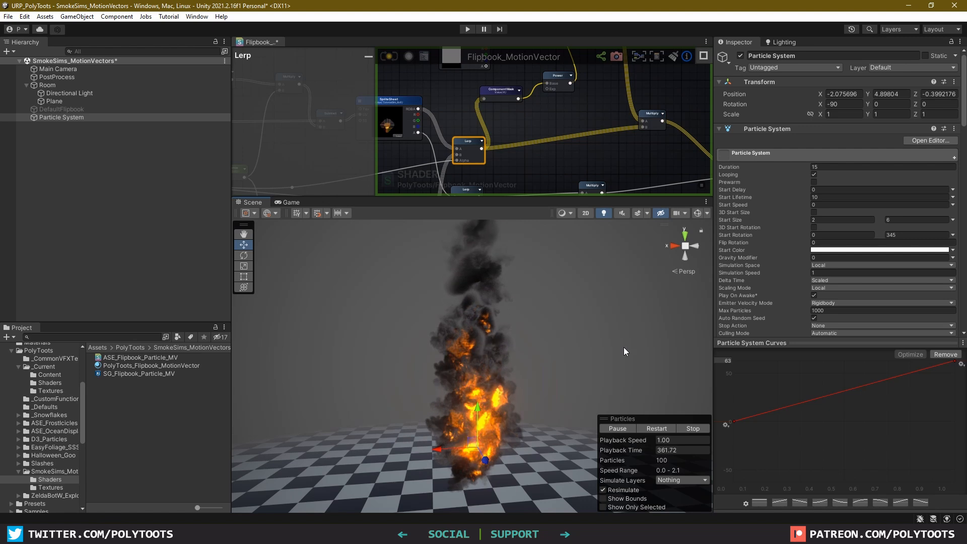